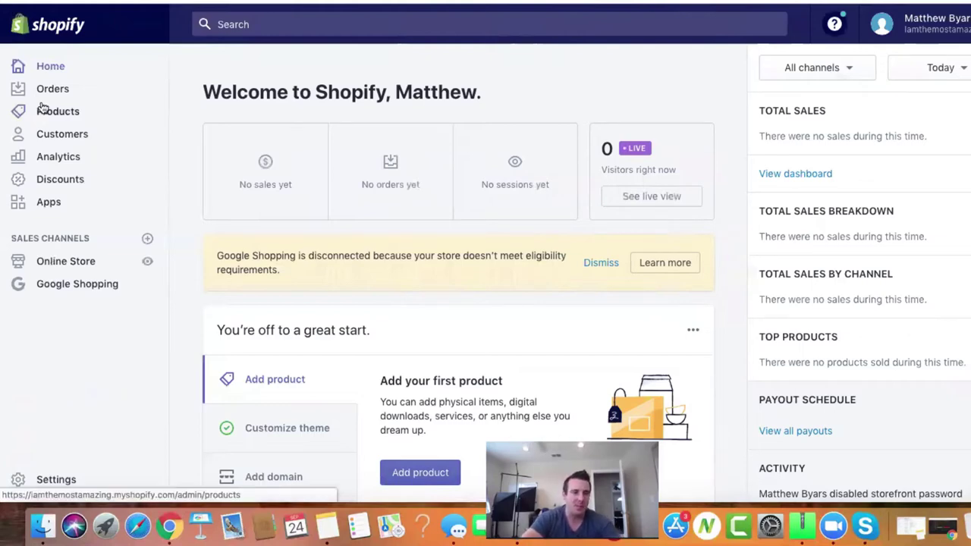
- Open a new product entry from the store's product list
click(56, 113)
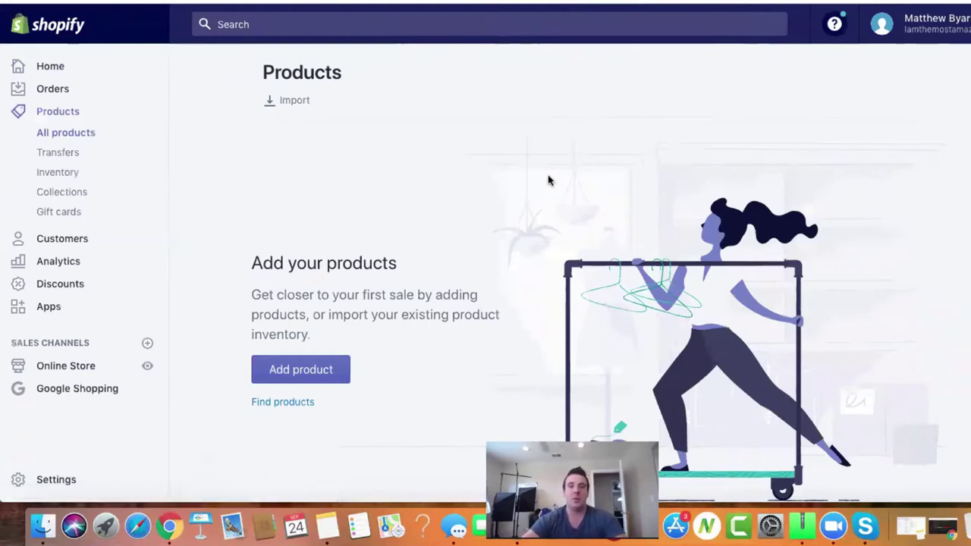
click(316, 373)
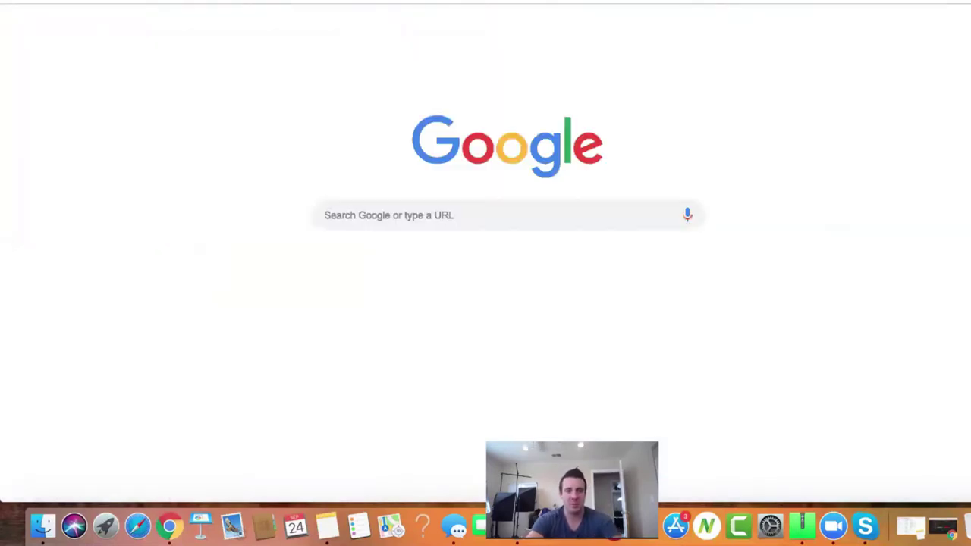
- Search Google for "yoga pants" and examine how the ranking results word their page titles and descriptions
text(yoga pants)
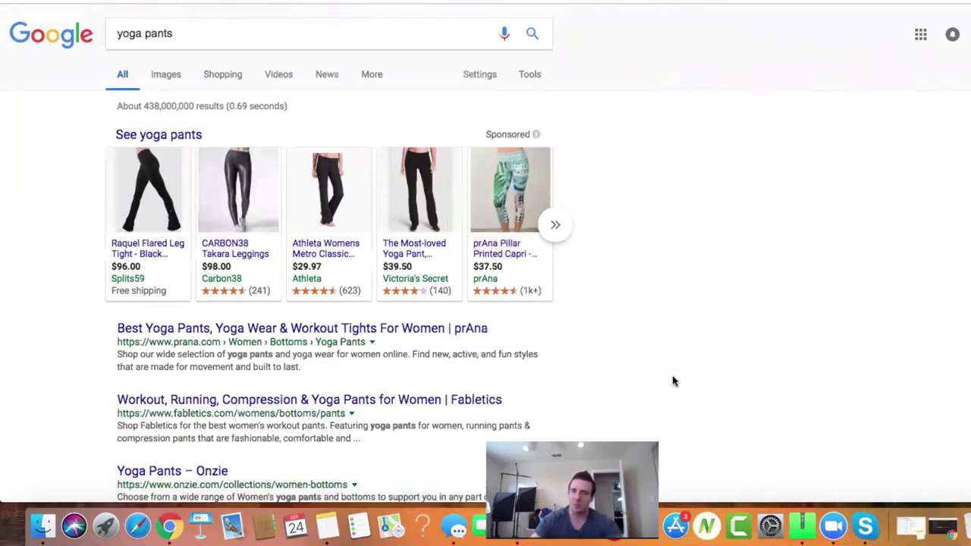
scroll(671, 380, down, 3)
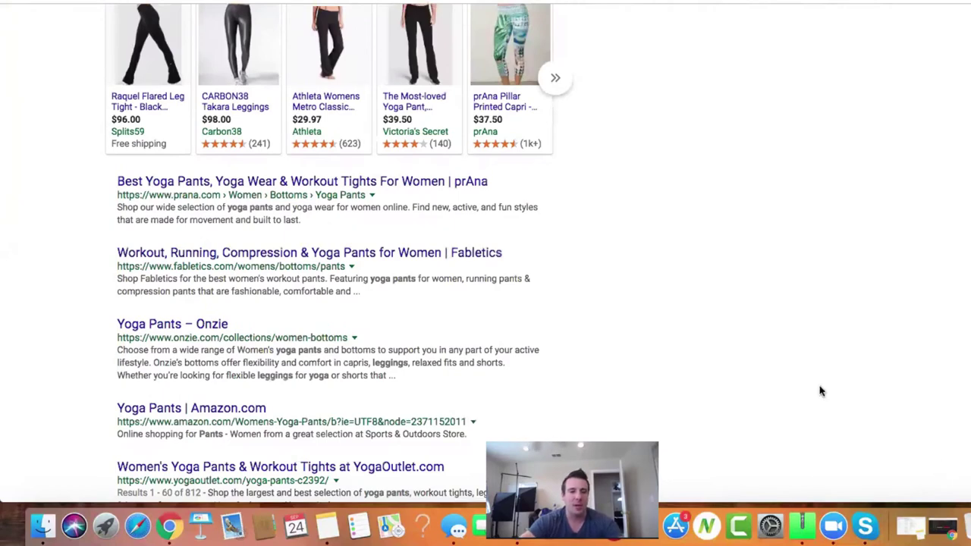
scroll(658, 315, down, 3)
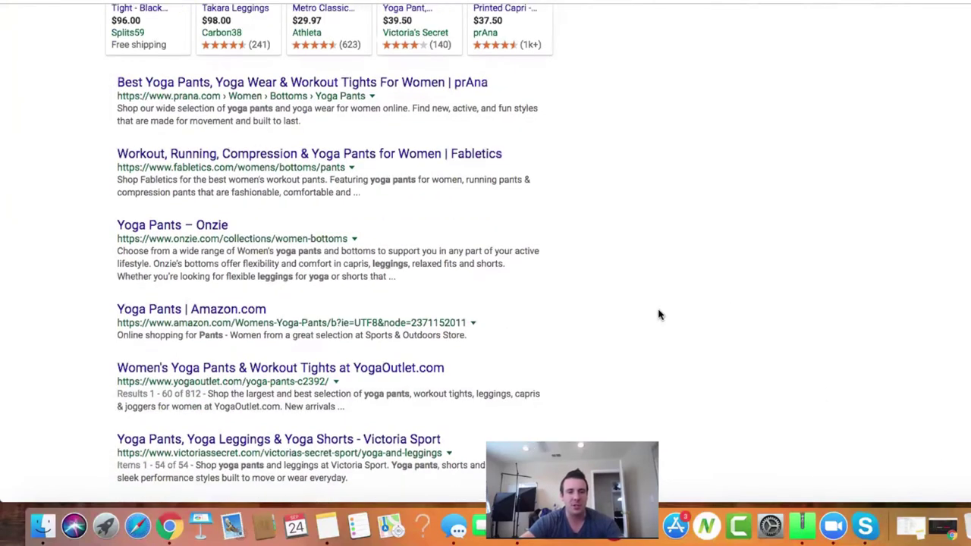
scroll(617, 287, down, 3)
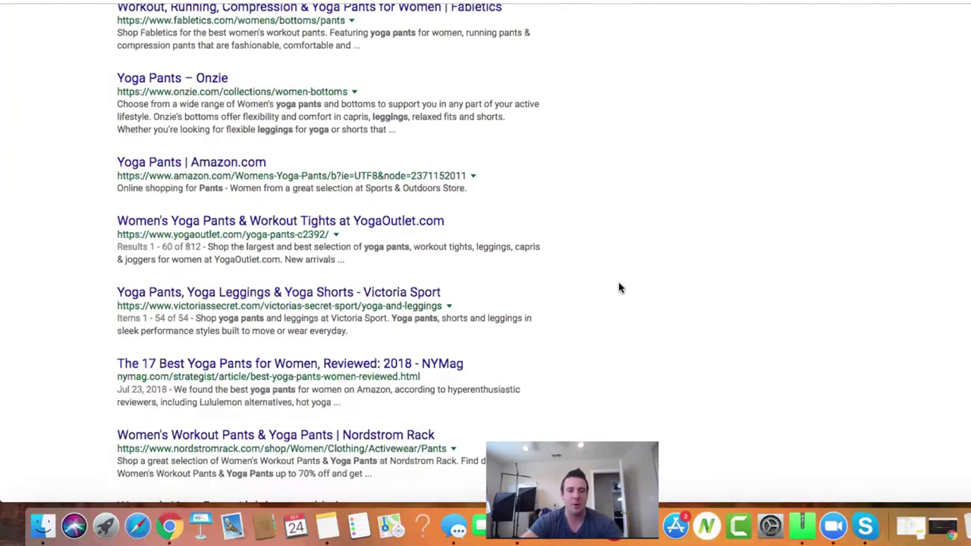
scroll(618, 287, down, 2)
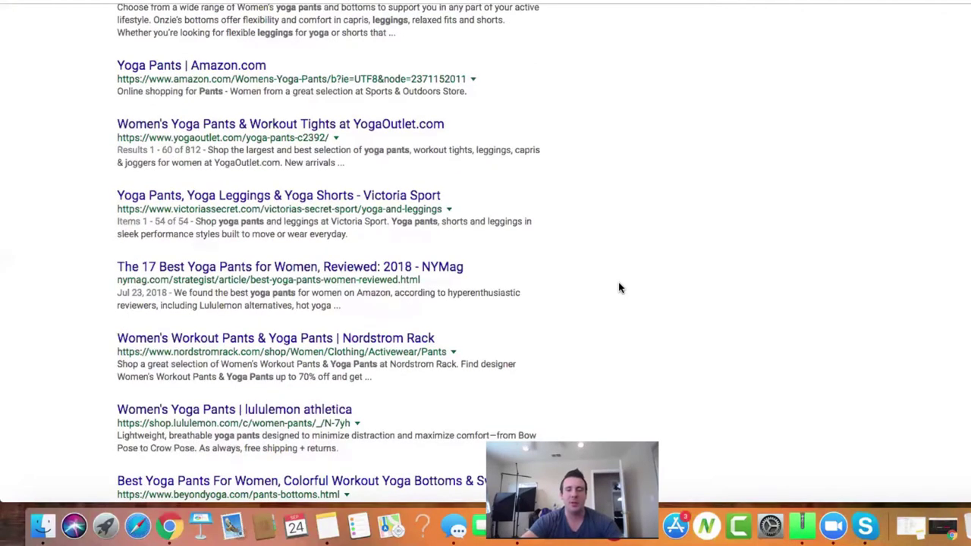
scroll(619, 287, down, 4)
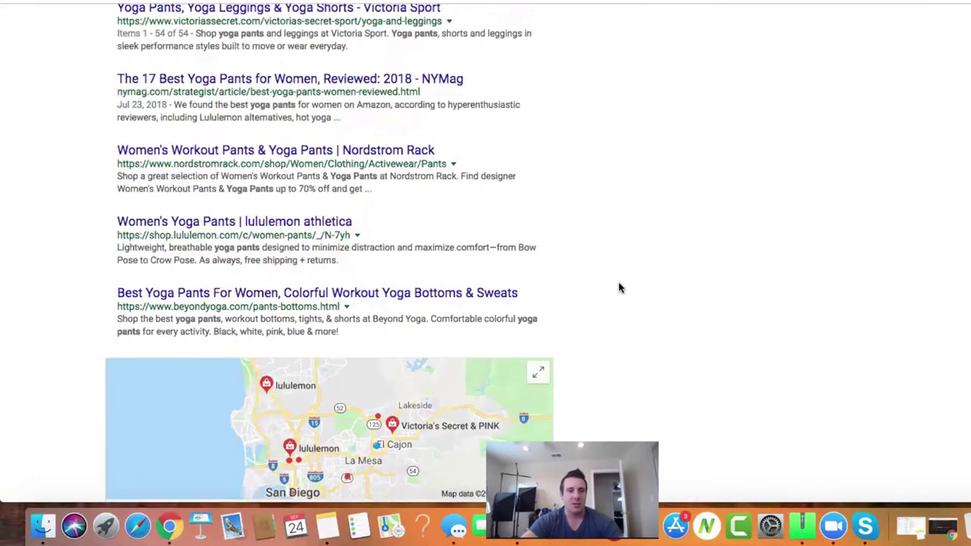
scroll(619, 288, up, 5)
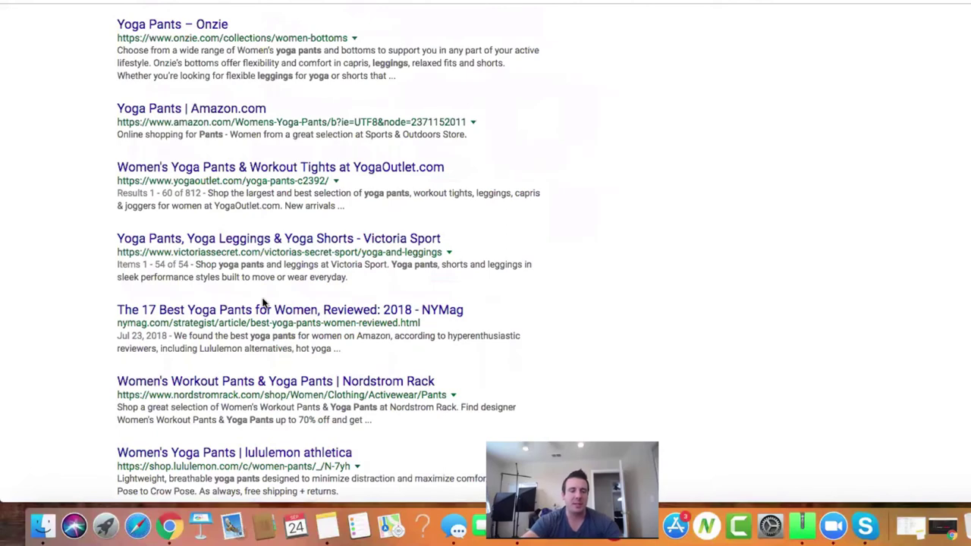
scroll(267, 253, up, 2)
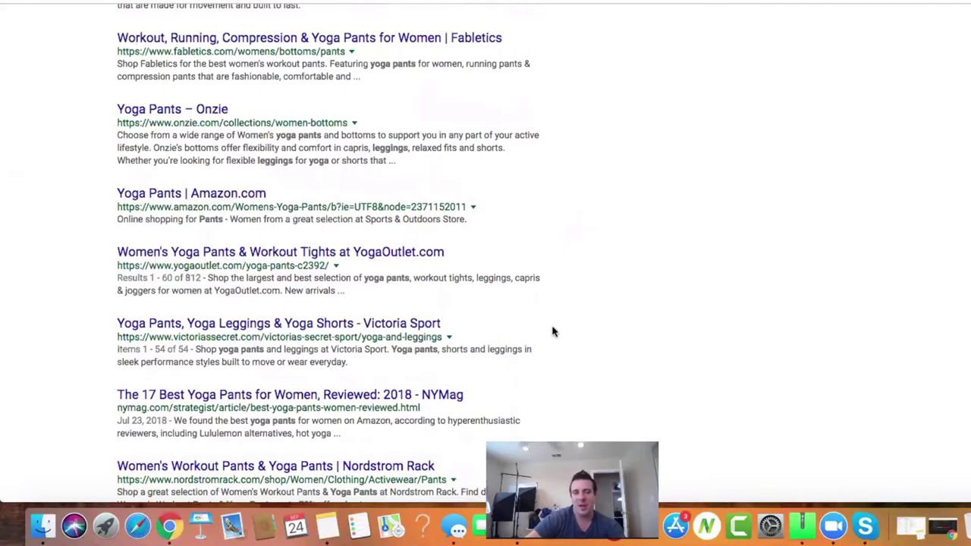
scroll(552, 331, down, 5)
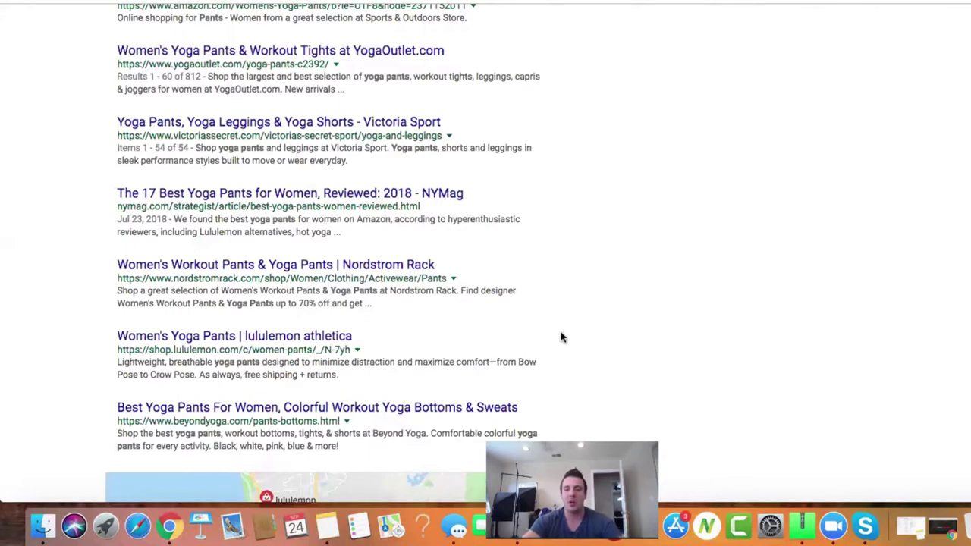
scroll(561, 336, down, 6)
scroll(562, 337, up, 10)
scroll(561, 337, up, 5)
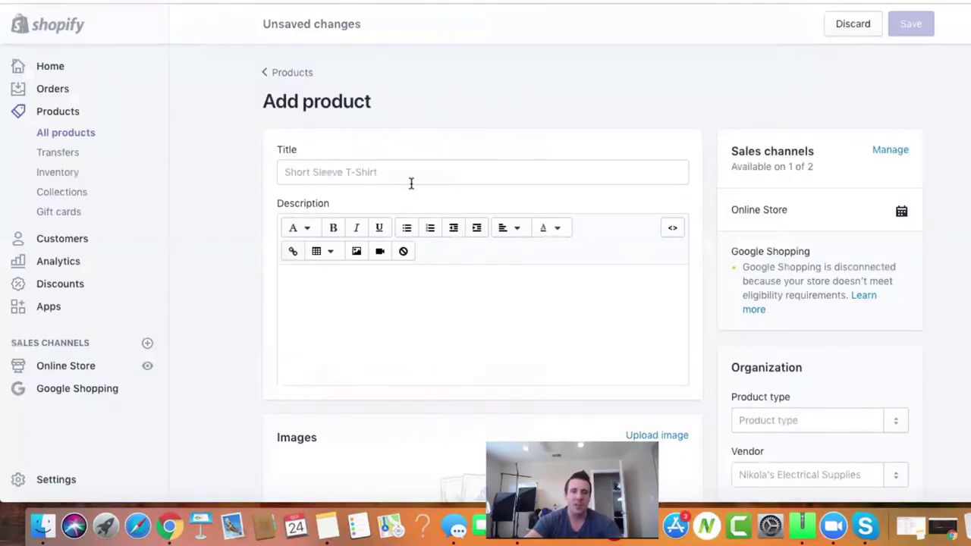
- Enter "Women's High Waisted Yoga Pants" as the title of the new Shopify product
click(411, 180)
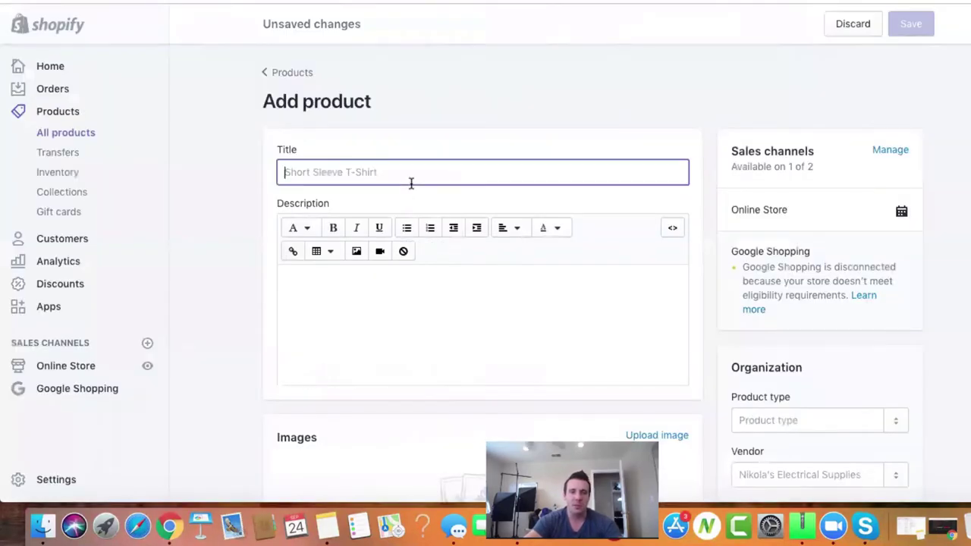
text(Wome)
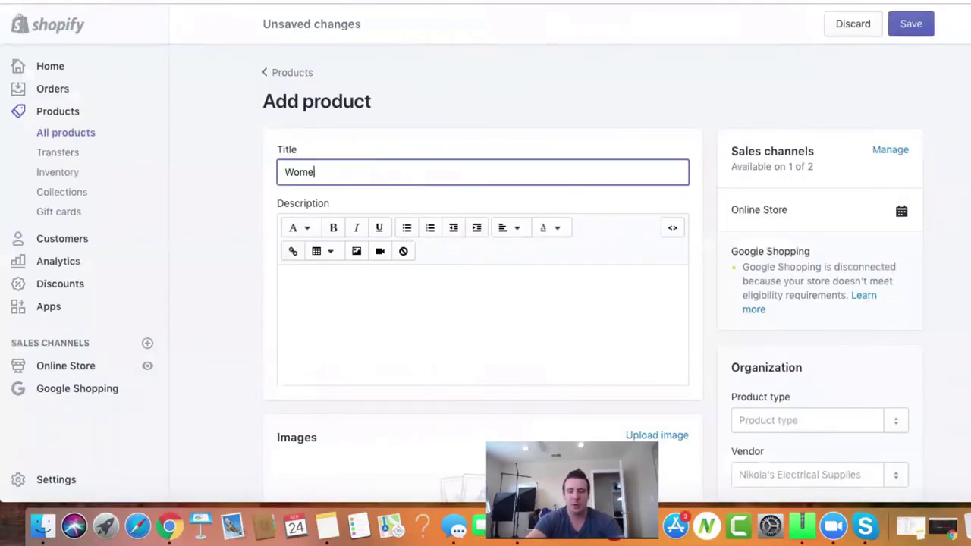
text(n's)
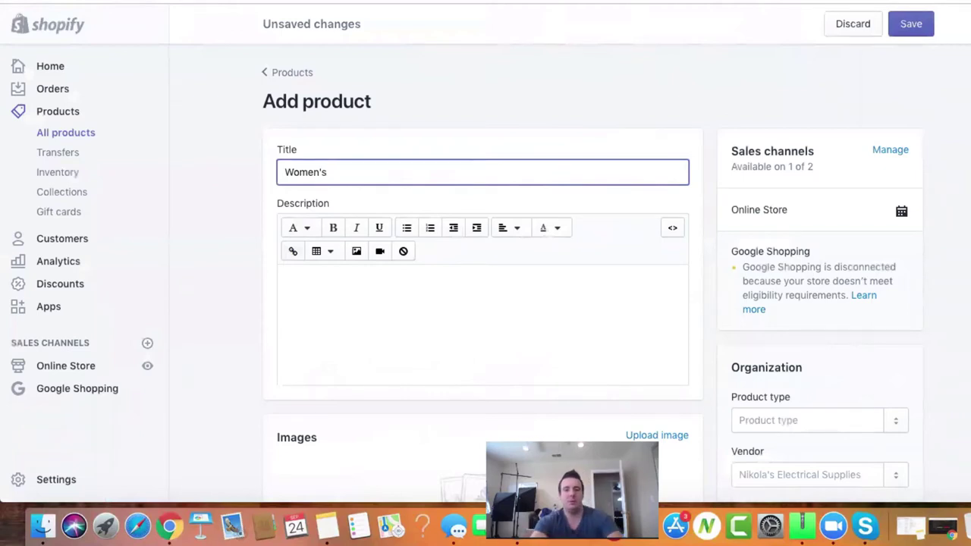
text( High Wait)
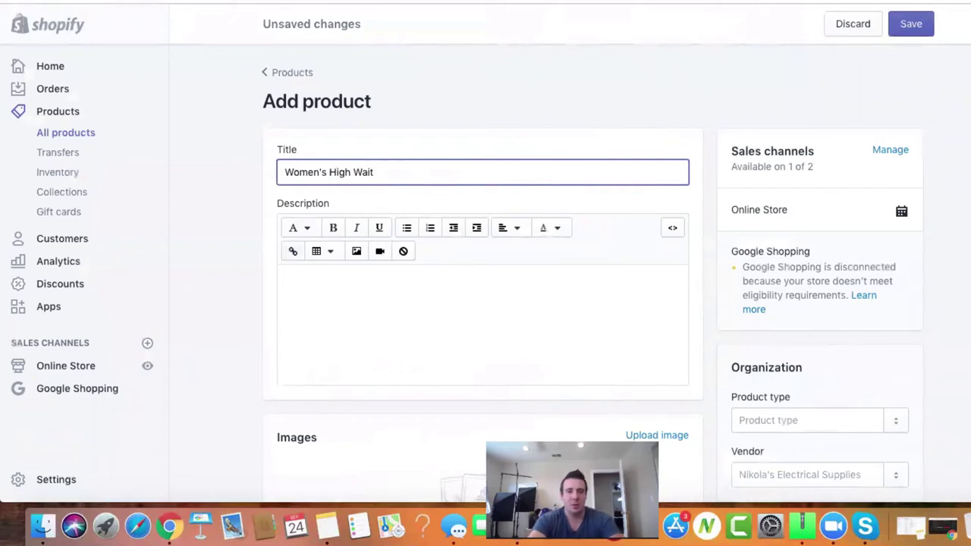
key(BackSpace)
text(sted)
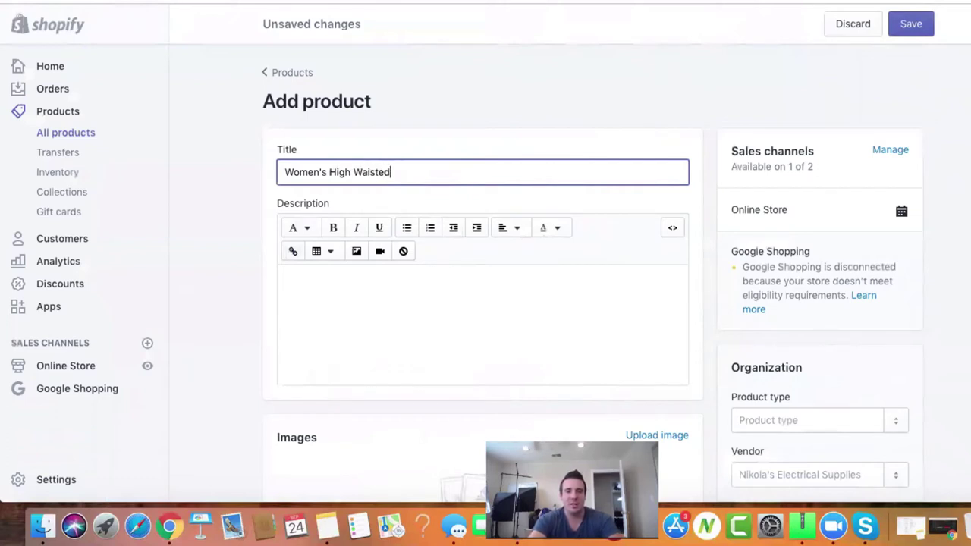
text( Yo)
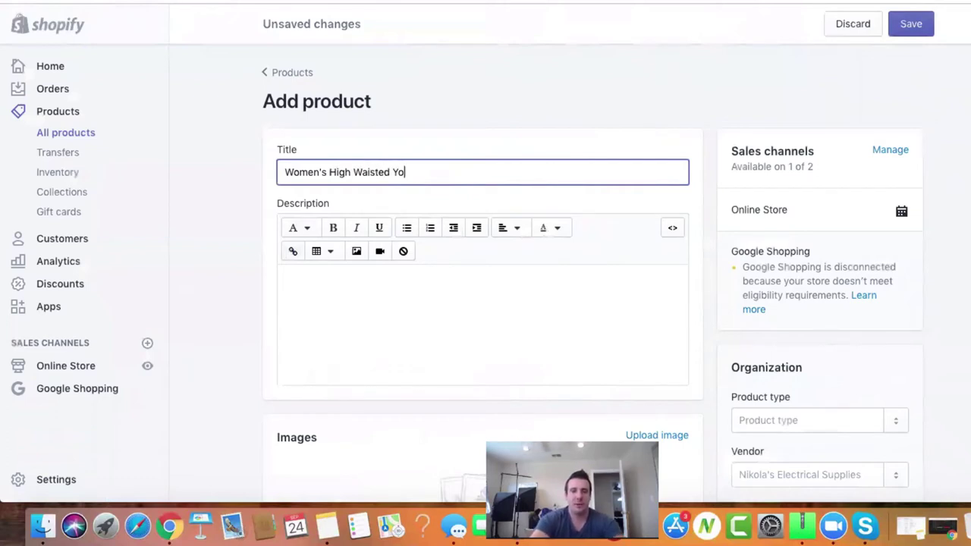
text(ga P)
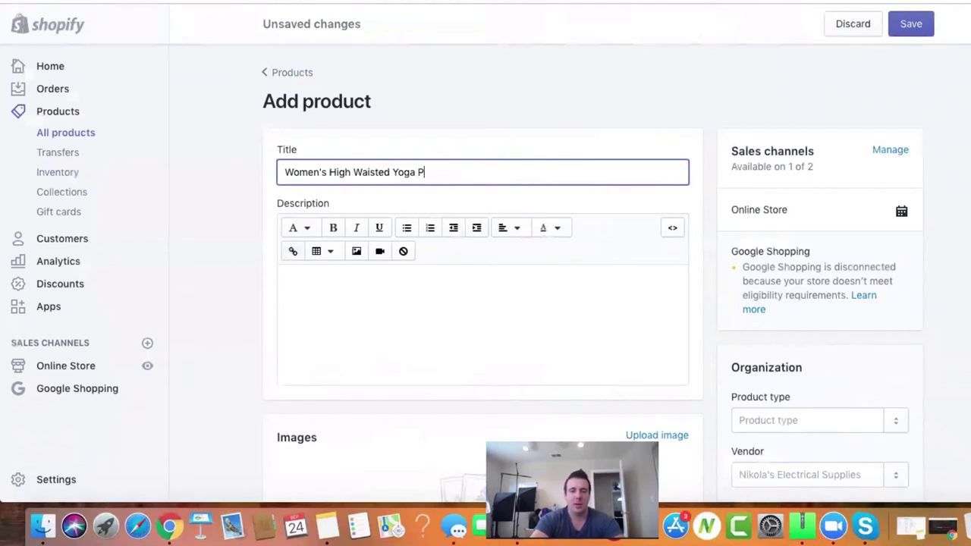
text(ants)
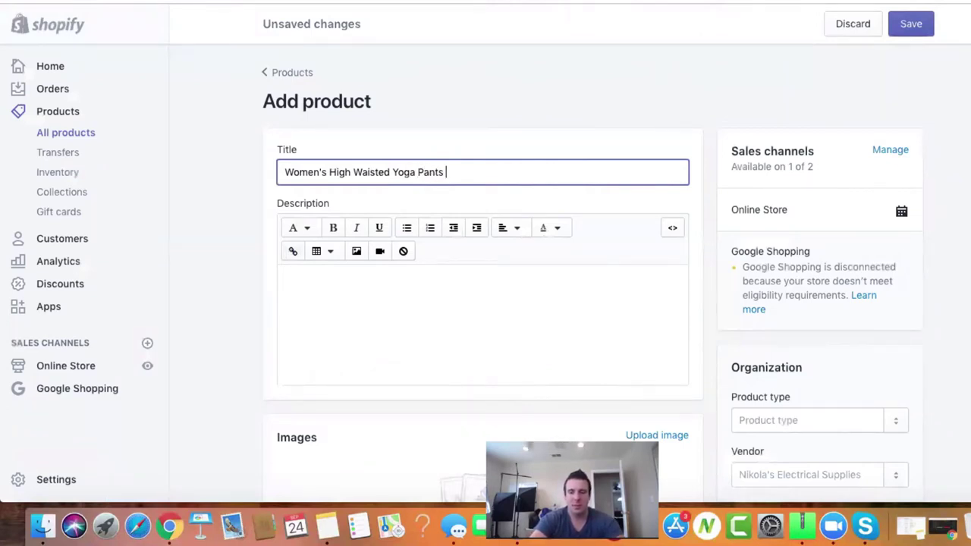
- Extend the product title with a vertical-bar separator and the second keyword phrase "Women's Leggings"
text( |)
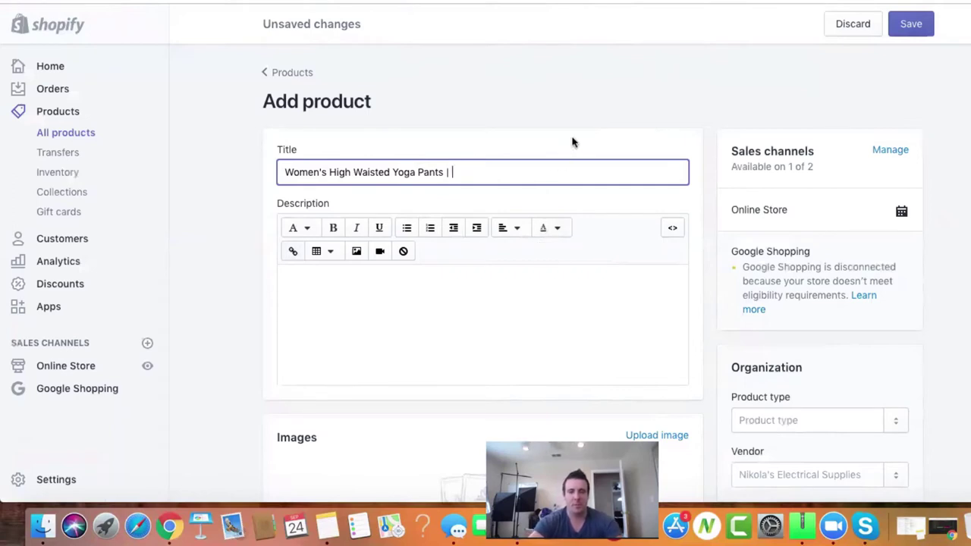
text(Womens)
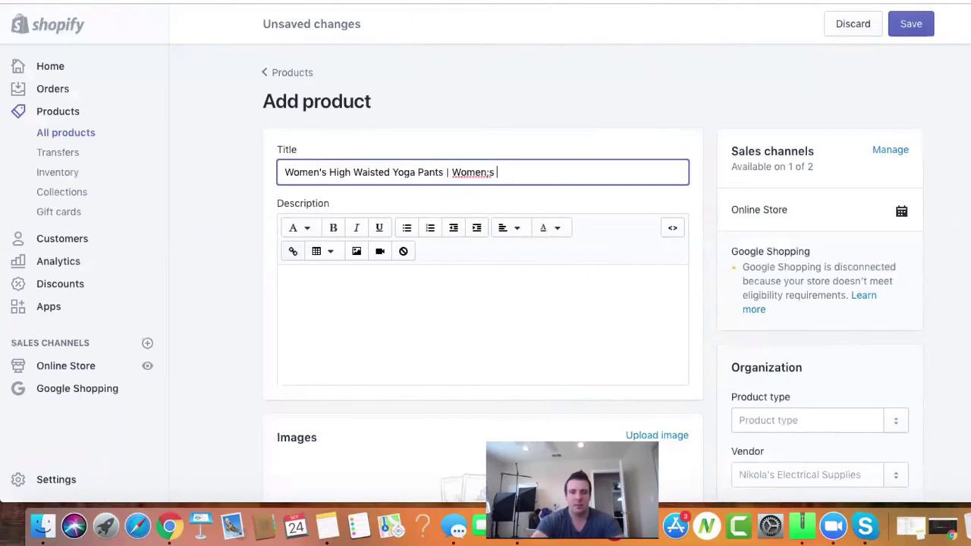
text('s )
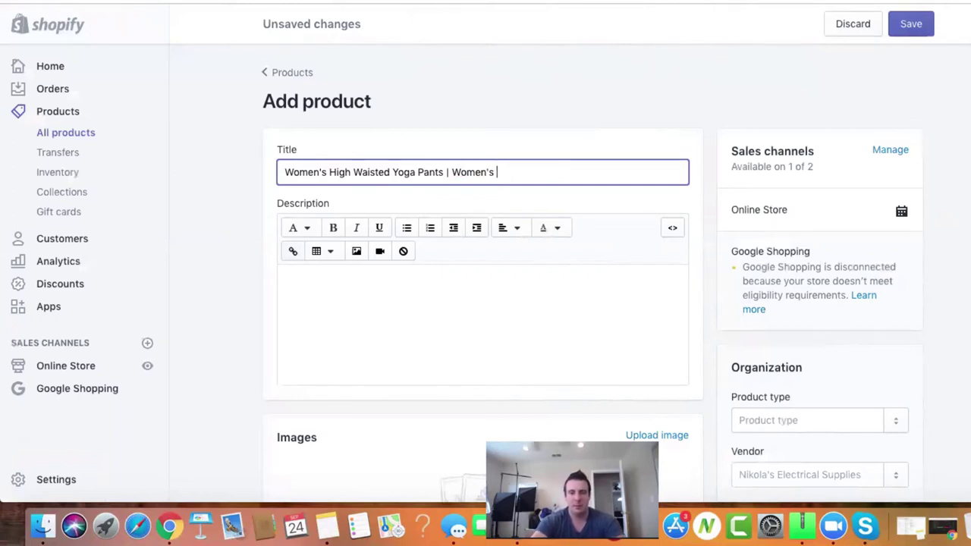
text(Legging)
key(BackSpace)
key(BackSpace)
key(BackSpace)
key(BackSpace)
key(BackSpace)
key(BackSpace)
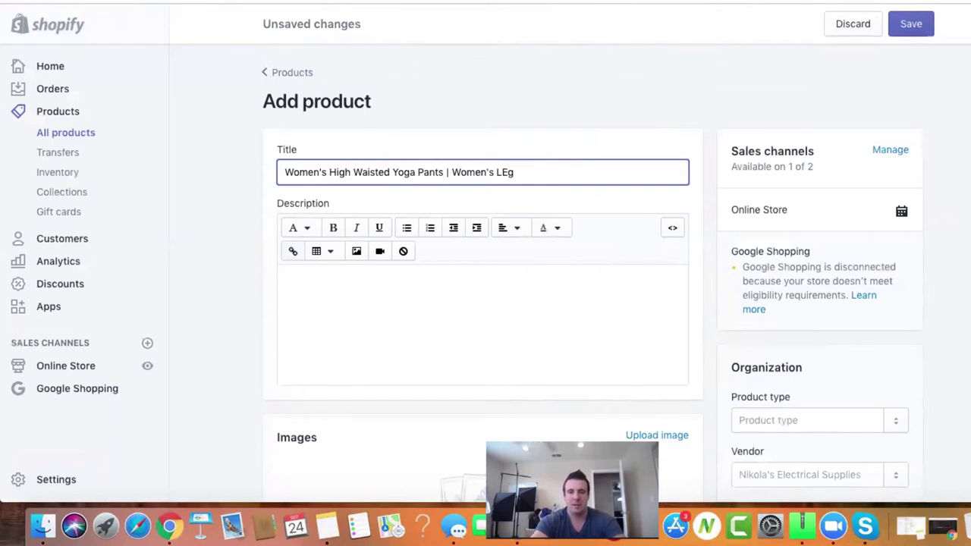
text(eggings)
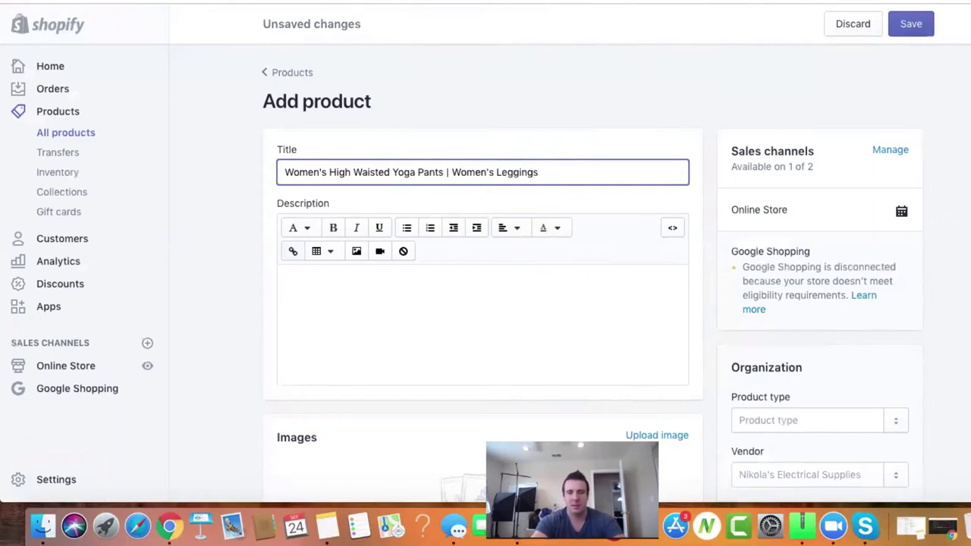
- Append the size range "(S - 4XL)" to the product title, with no spaces just inside the parentheses
text( ( )
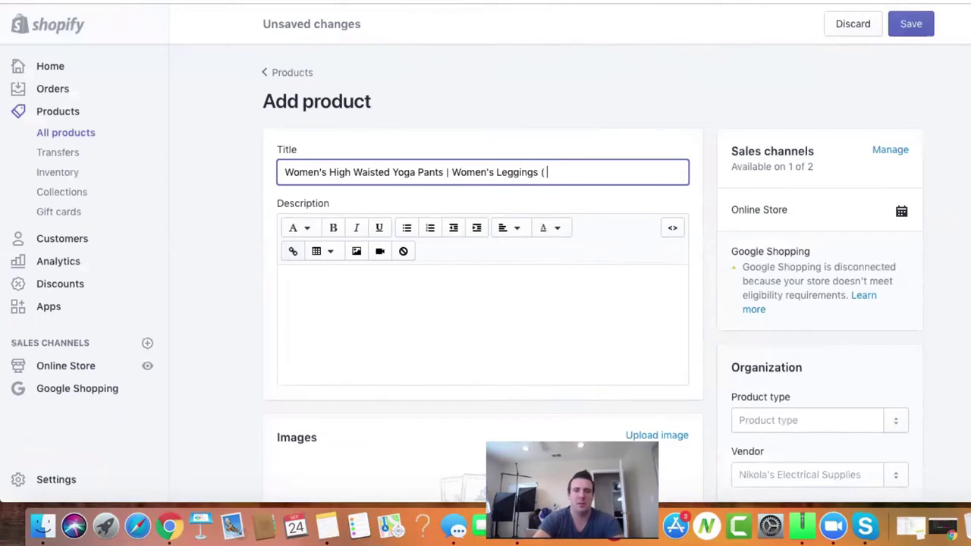
text(S - )
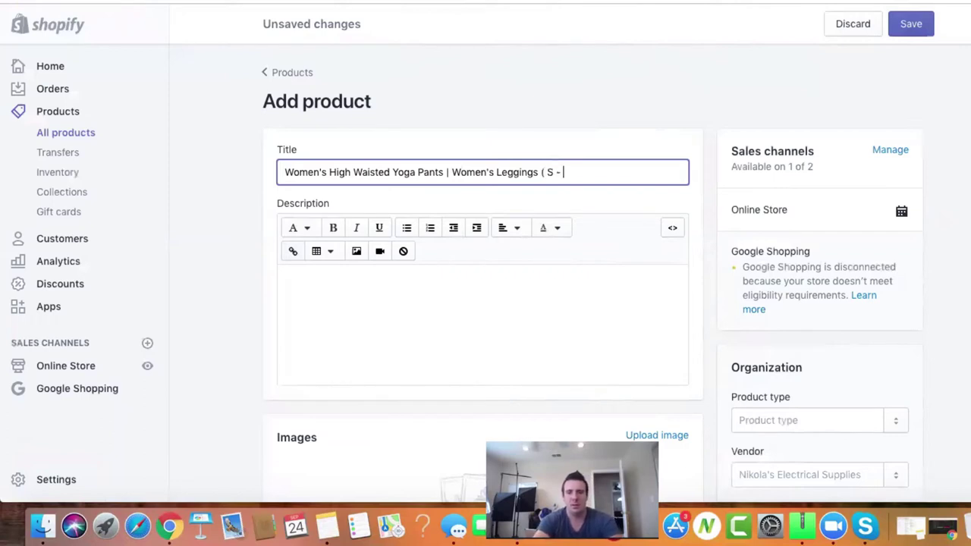
text(4XL)
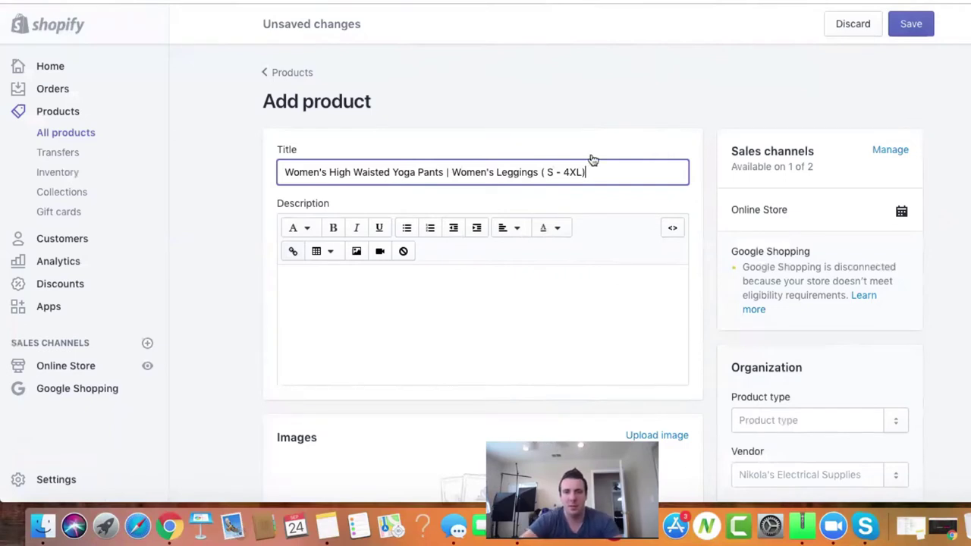
text( ))
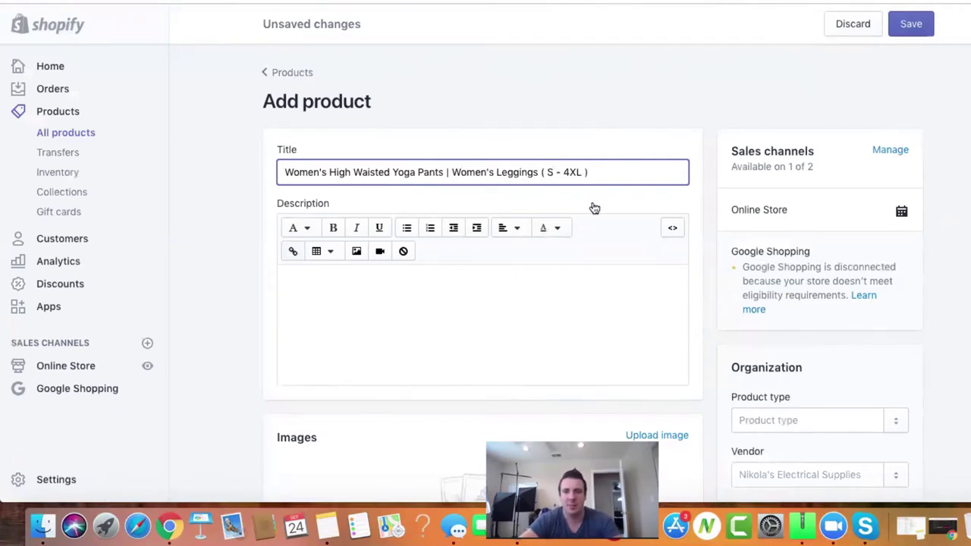
click(584, 173)
key(BackSpace)
click(549, 172)
key(BackSpace)
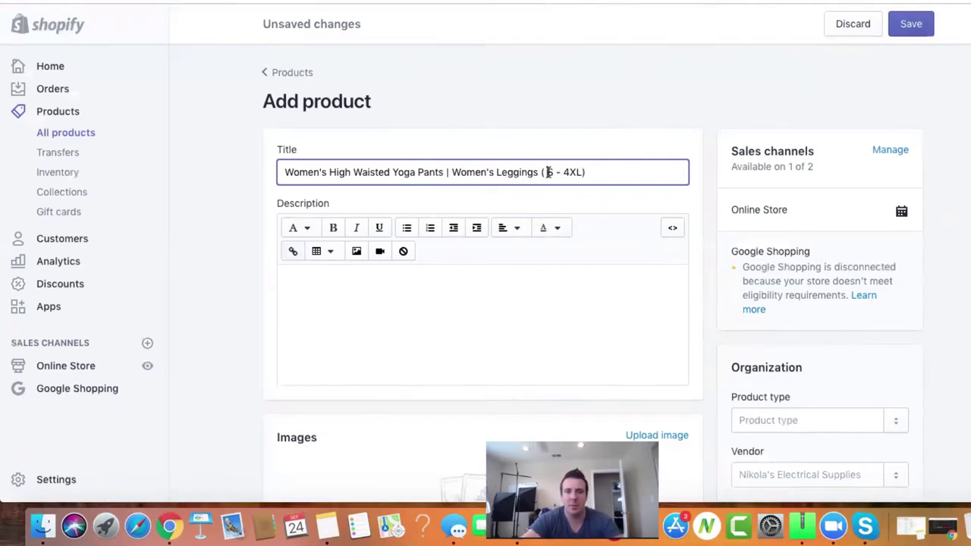
key(BackSpace)
- Copy the full product title into the empty description and select the pasted line
click(442, 287)
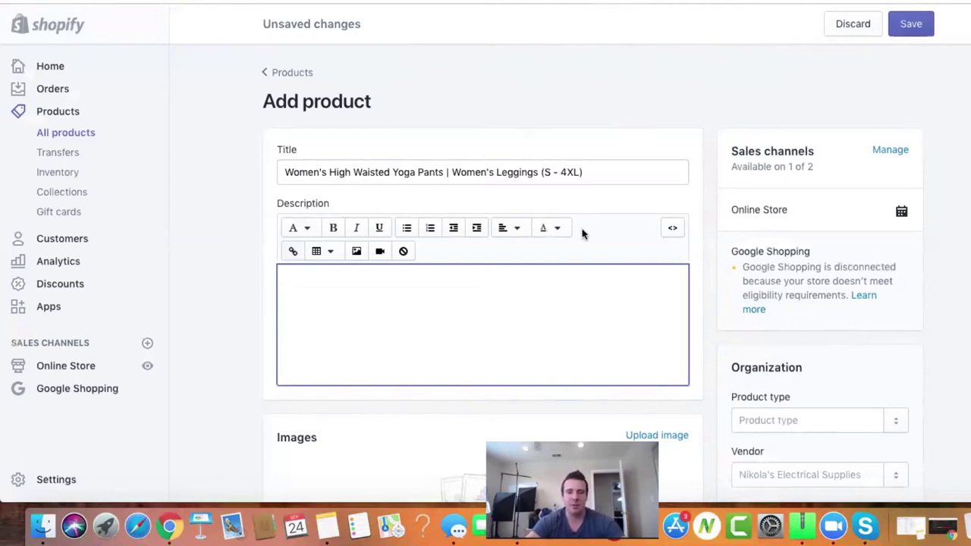
scroll(215, 220, down, 2)
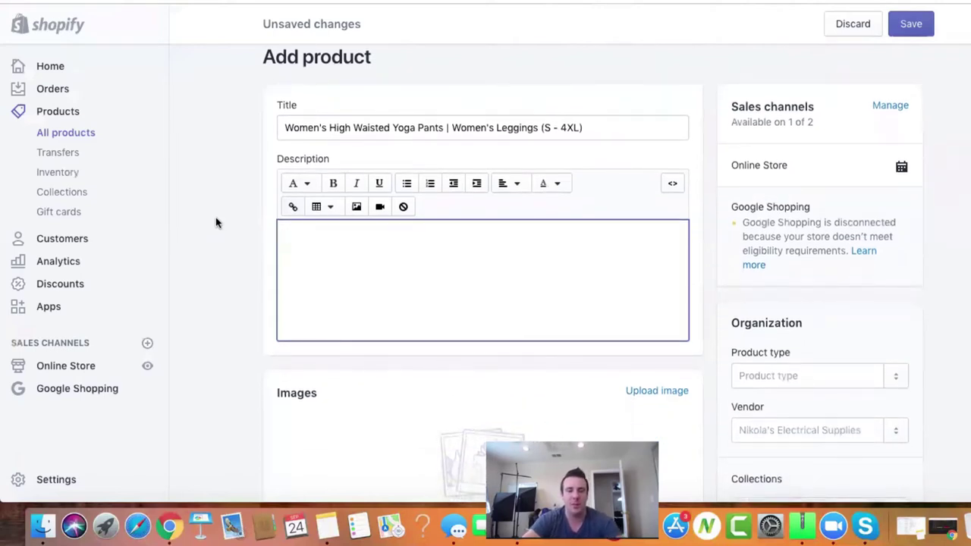
scroll(215, 222, up, 2)
triple_click(492, 157)
key(ctrl+c)
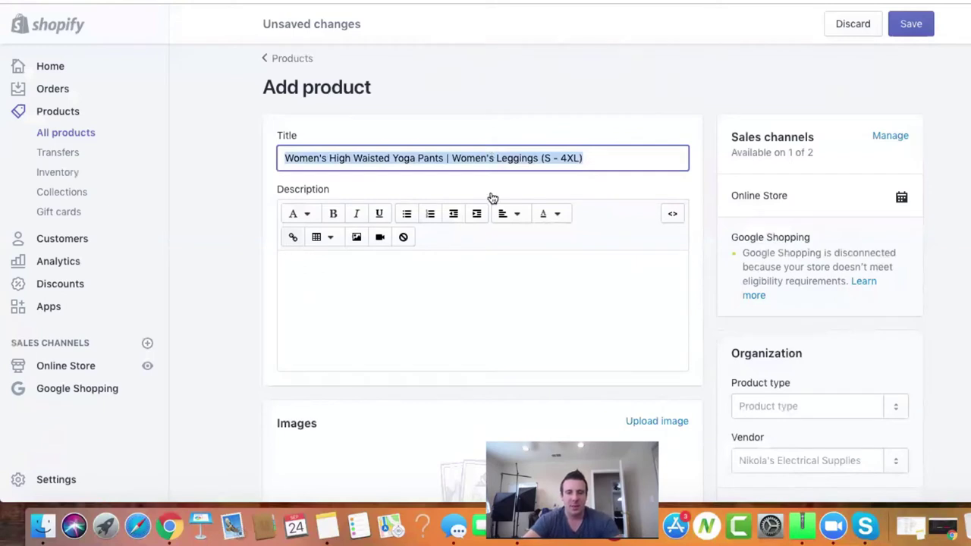
click(430, 265)
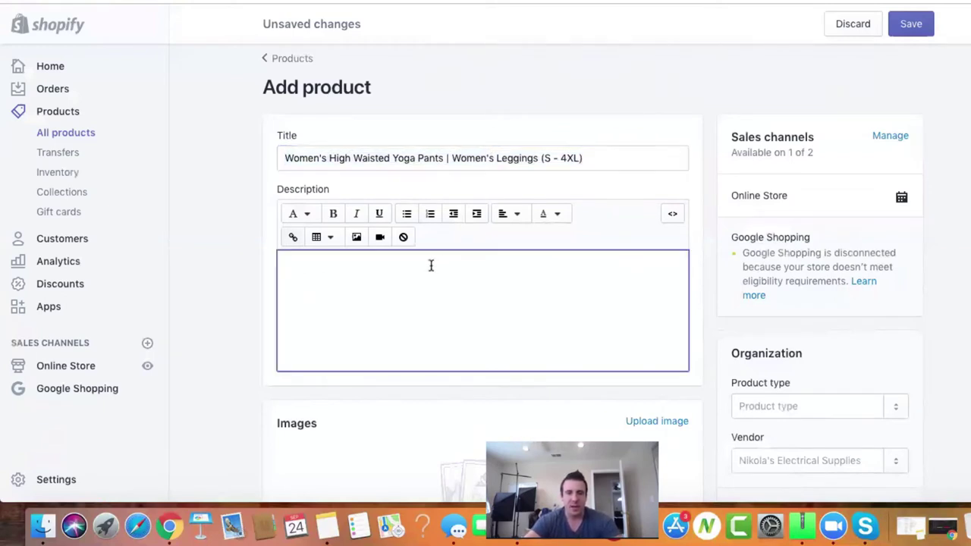
key(ctrl+v)
key(ctrl+a)
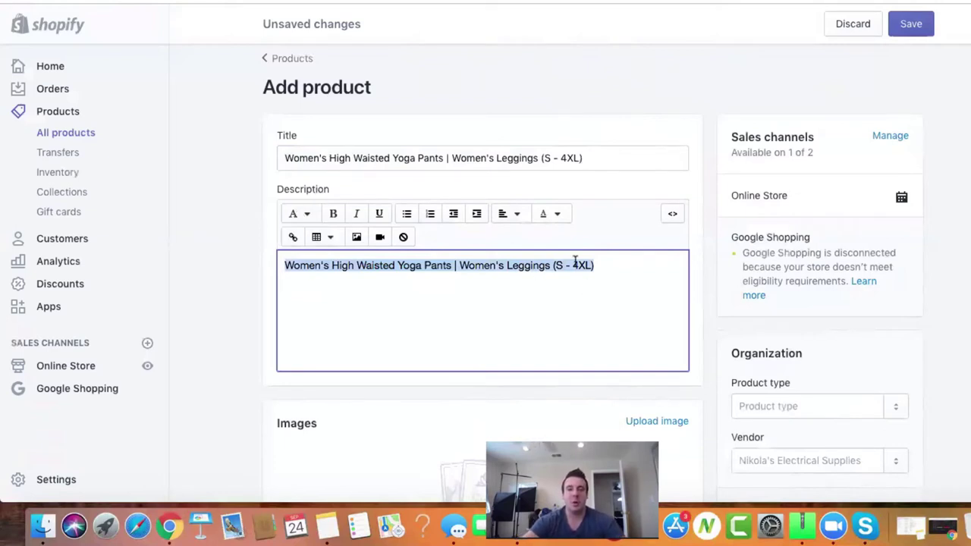
- Center the title line in the description, format it as Heading 3, and place the cursor at its end
click(514, 215)
click(514, 276)
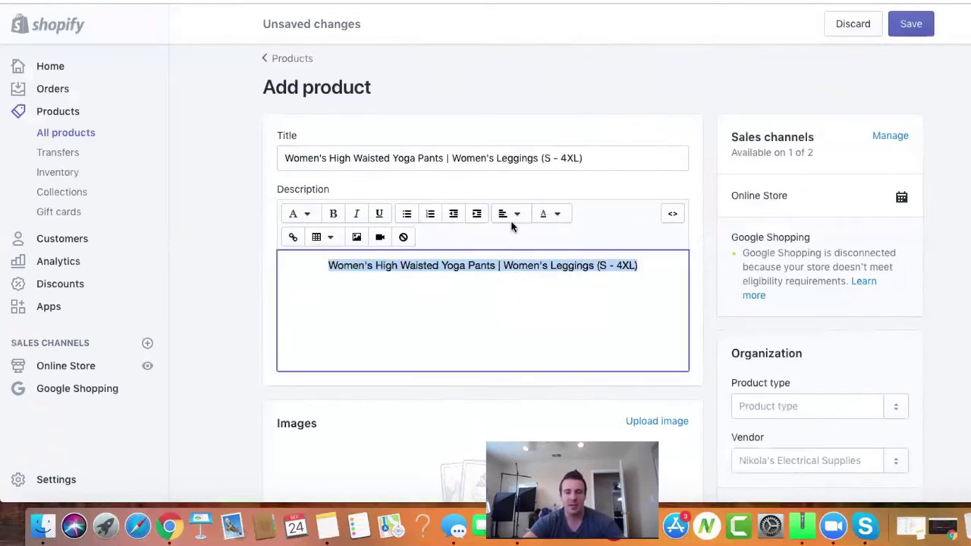
click(291, 213)
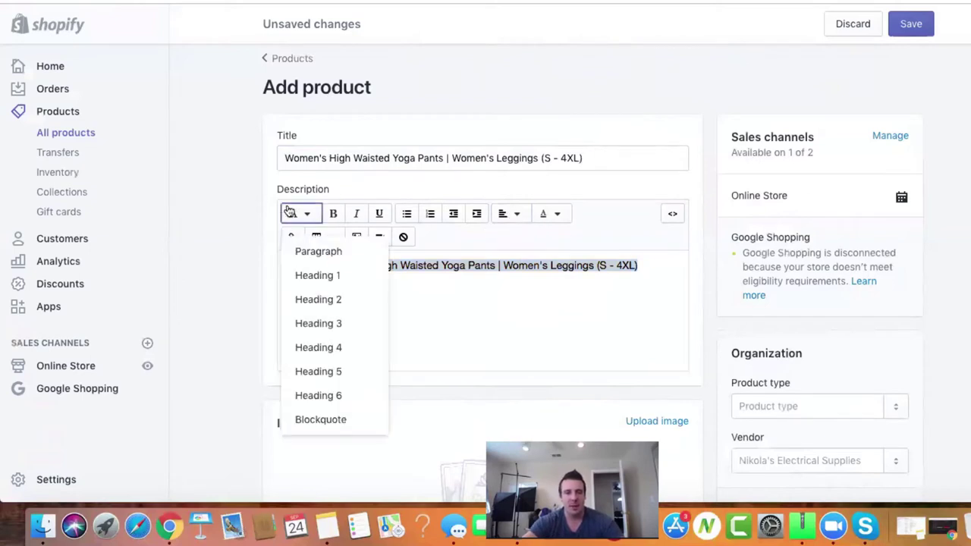
click(328, 326)
click(590, 268)
click(672, 271)
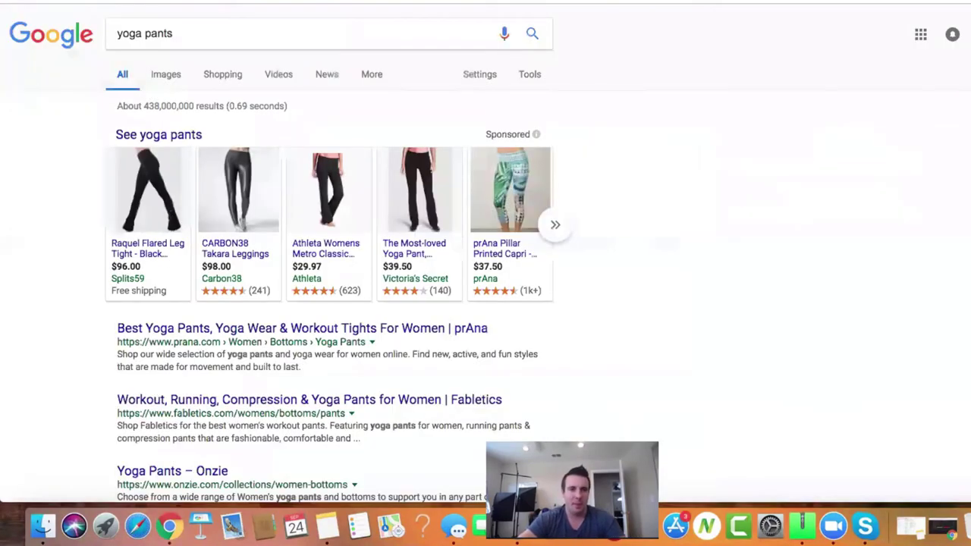
- Open Amazon from the Google results page and search it for "yoga pants for women"
key(super+l)
text(ama)
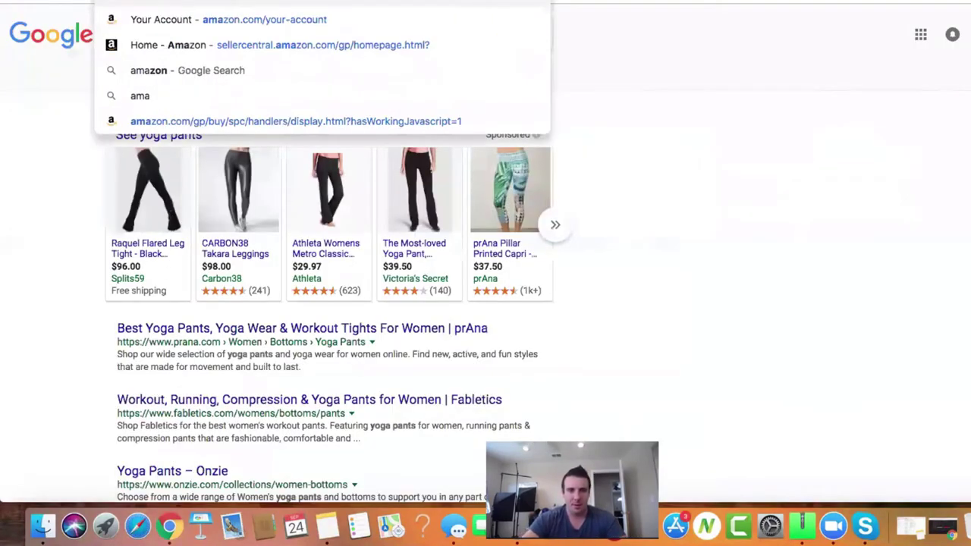
key(Escape)
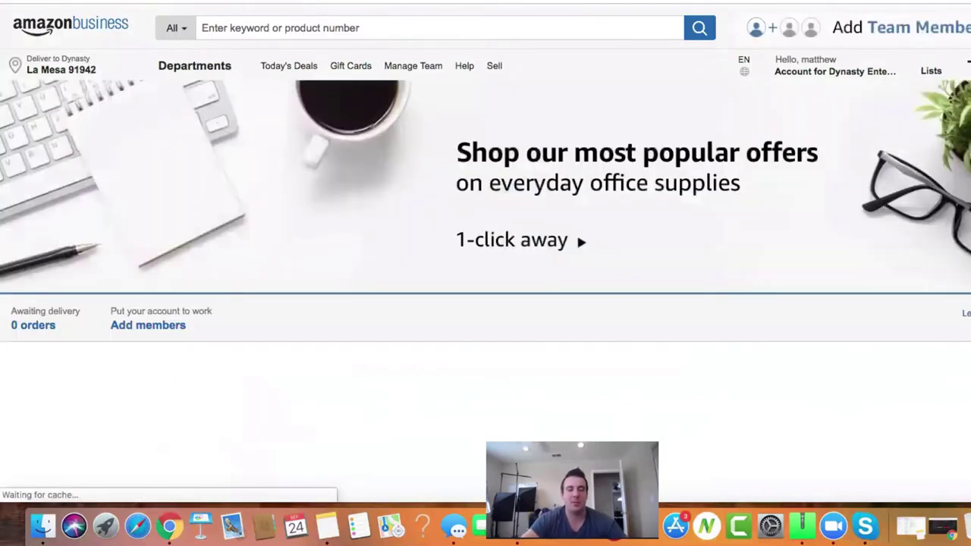
click(370, 28)
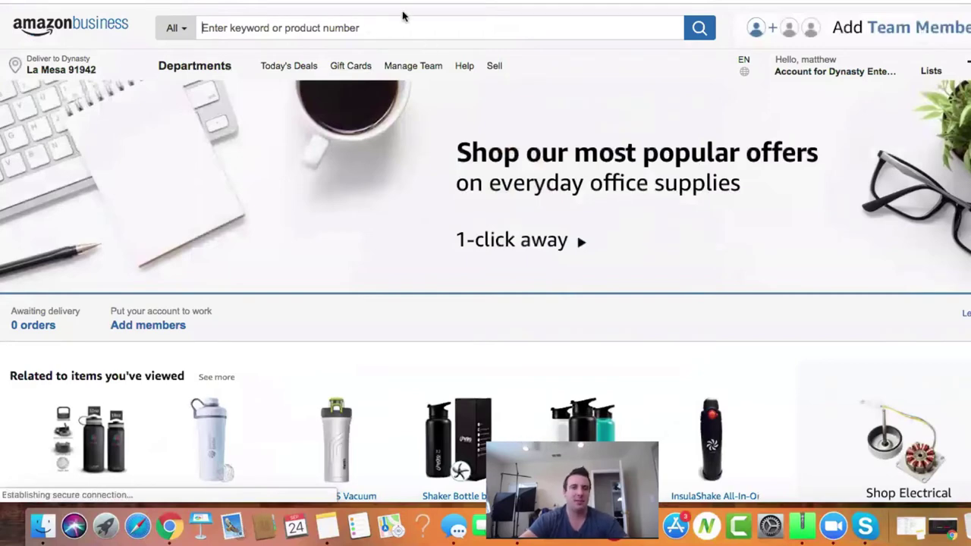
click(362, 28)
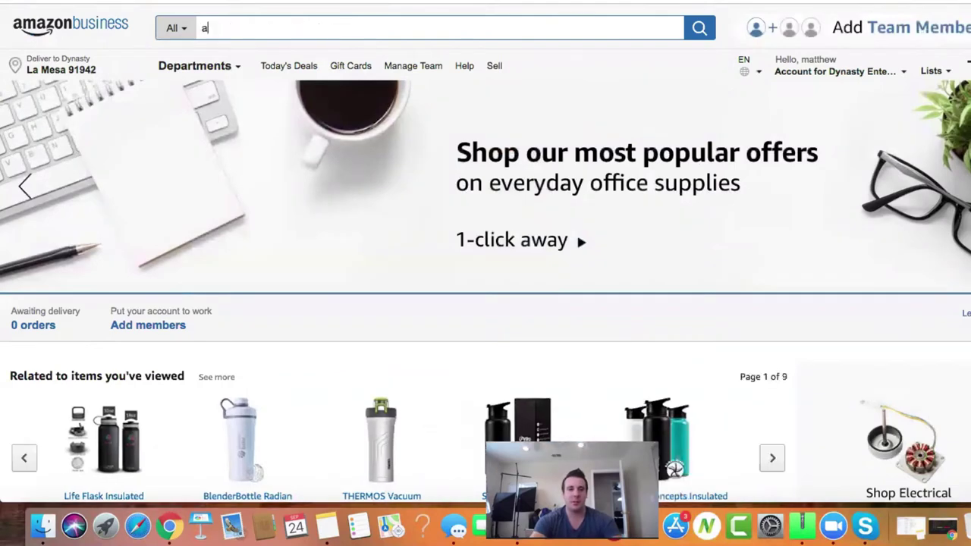
text(yoga pants)
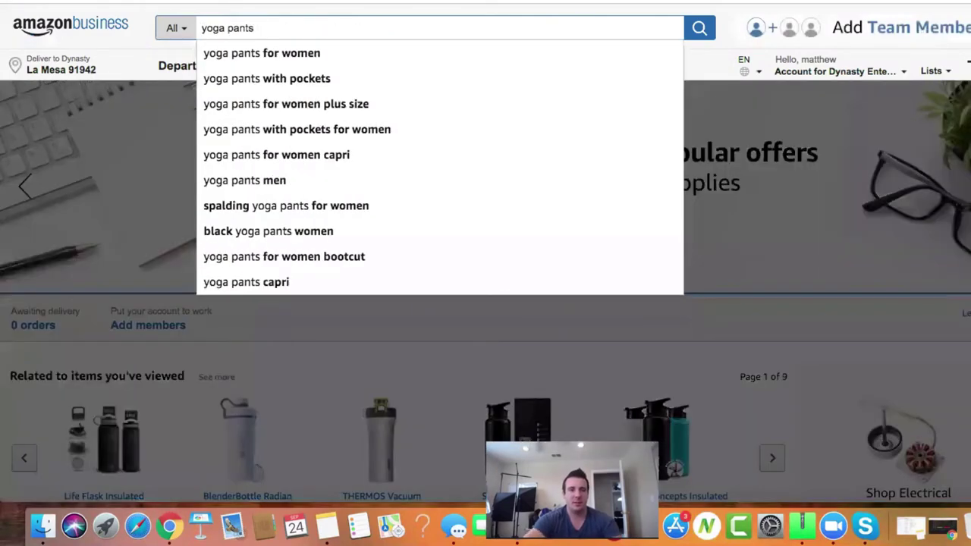
click(336, 57)
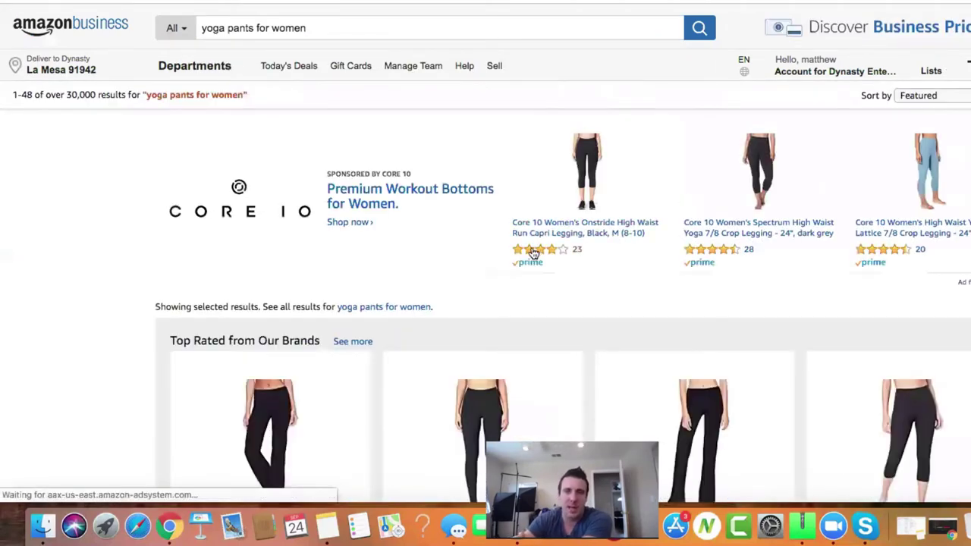
- Open the Core 10 'Build Your Own' yoga pants listing at its feature bullets
scroll(121, 293, down, 5)
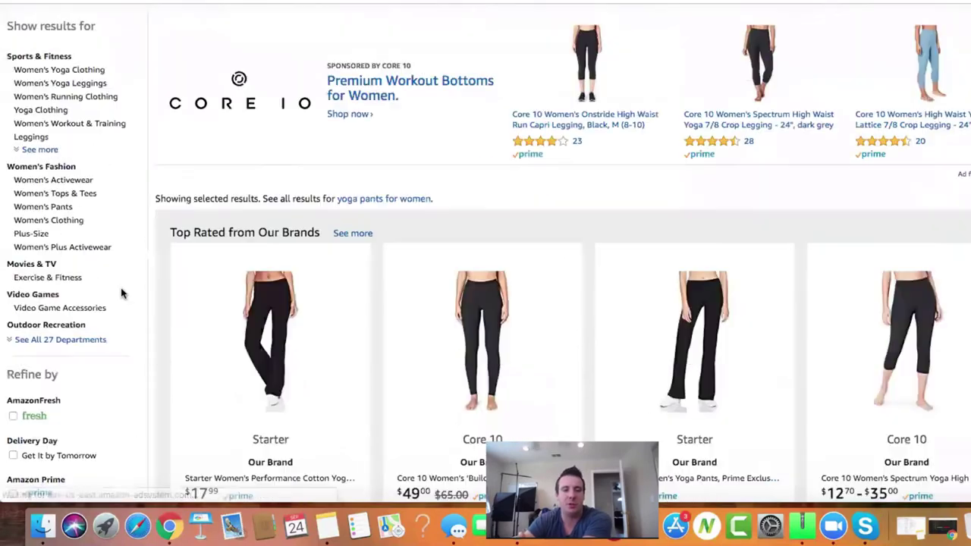
scroll(175, 299, down, 6)
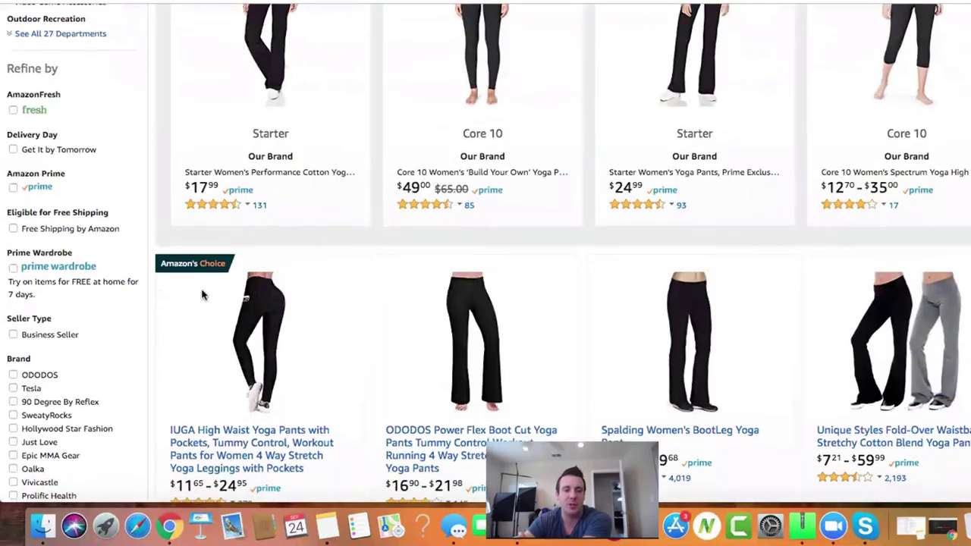
click(491, 70)
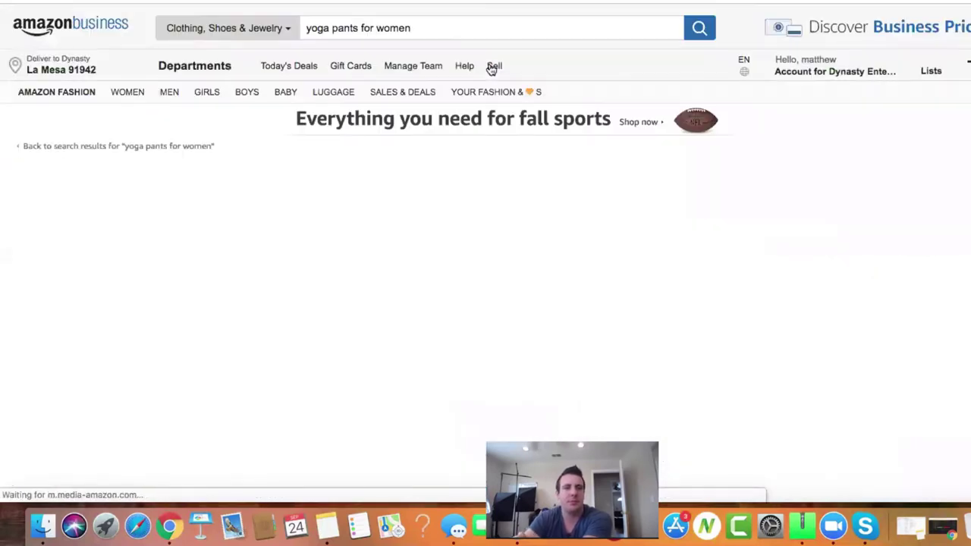
scroll(591, 356, down, 5)
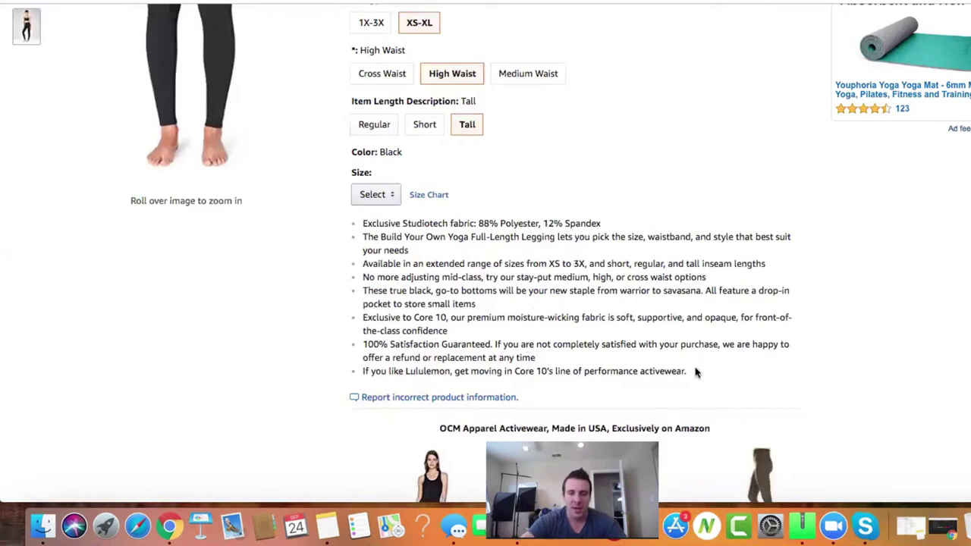
- Copy all the feature bullets from the Amazon listing and paste them below the heading in the Shopify product description
drag(343, 208, 358, 226)
key(super+c)
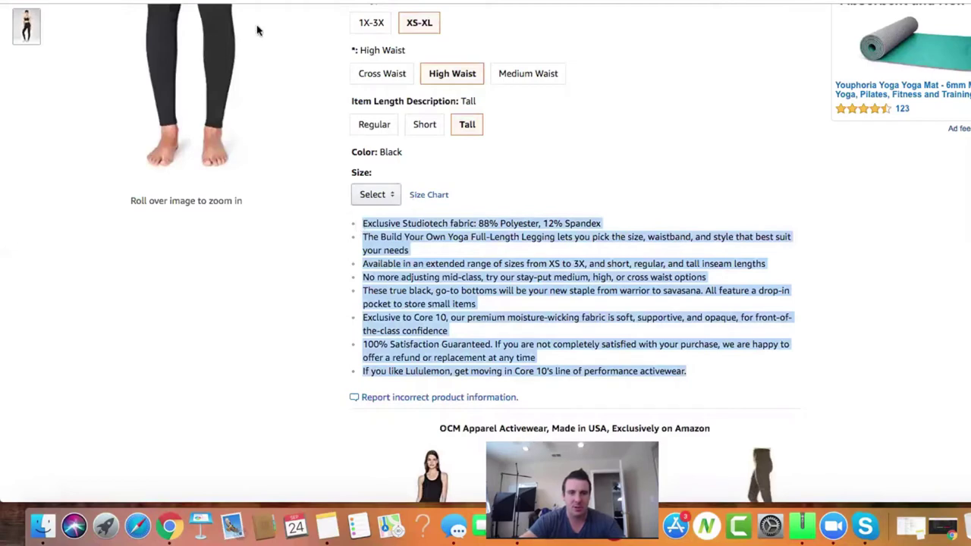
key(ctrl+Tab)
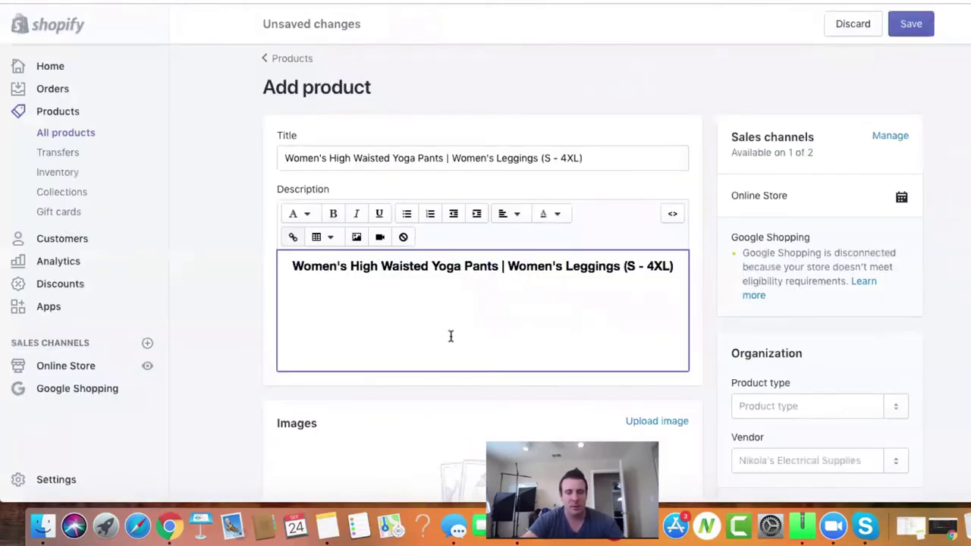
key(super+v)
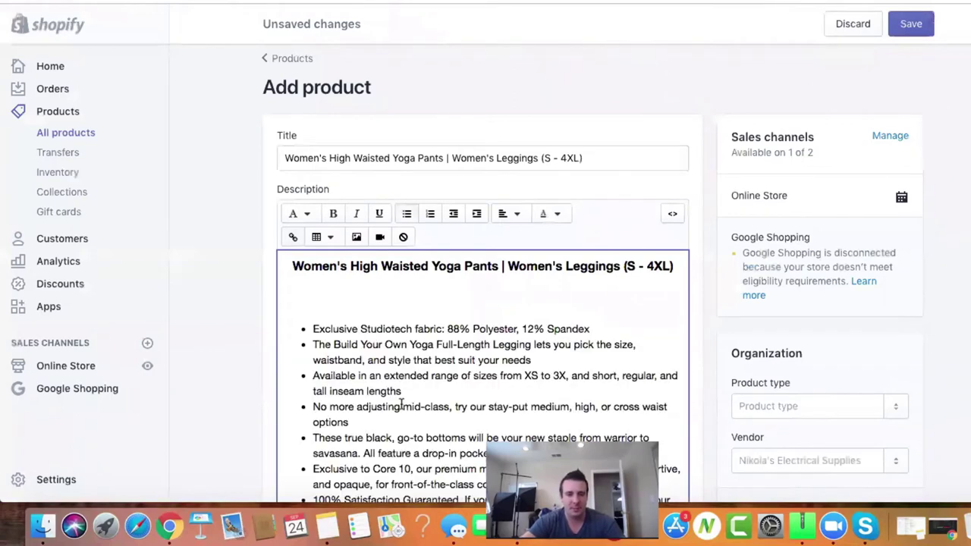
- Remove the brand word "Studiotech" from the first description bullet so that it begins "Exclusive Fabric:"
scroll(418, 384, down, 2)
scroll(419, 385, down, 1)
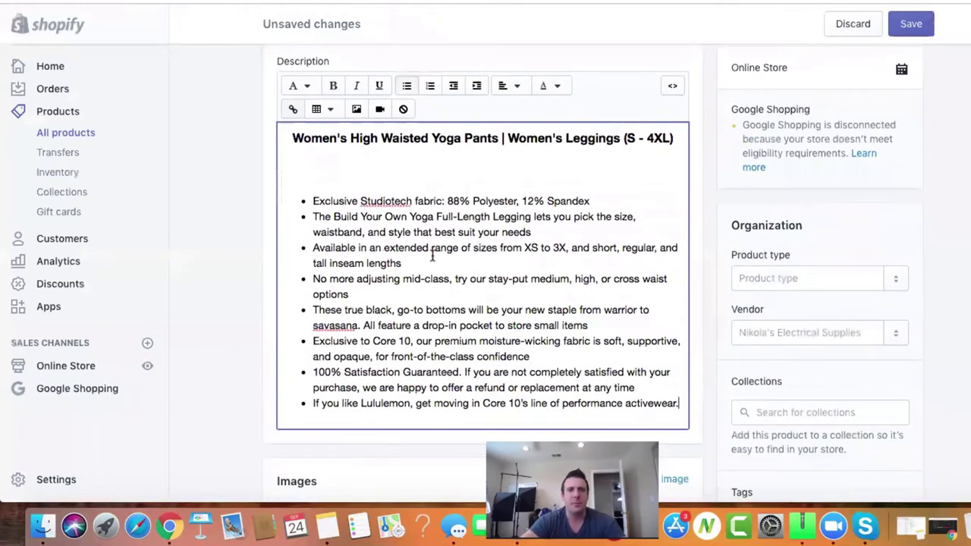
click(417, 201)
key(BackSpace)
key(BackSpace)
key(BackSpace)
key(BackSpace)
key(BackSpace)
key(BackSpace)
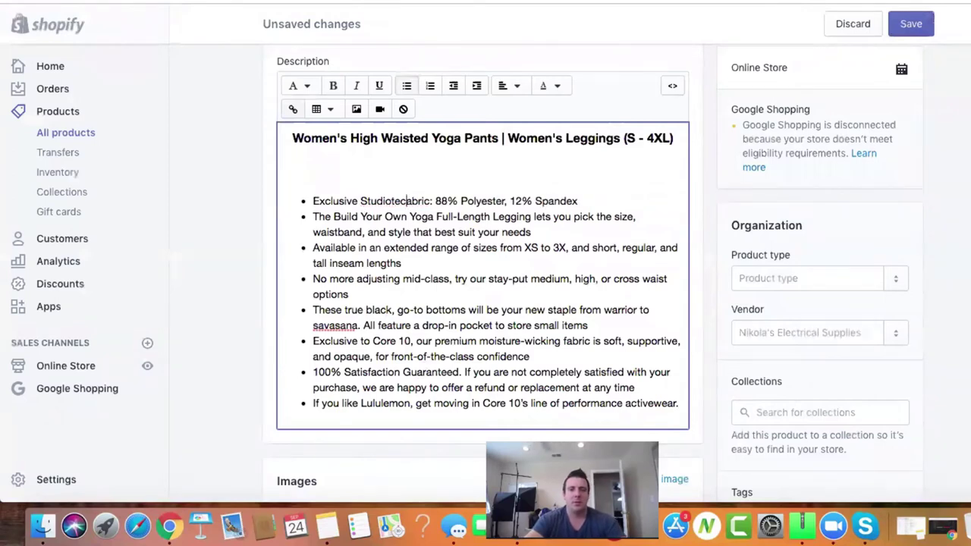
key(BackSpace)
key(BackSpace)
key(BackSpace)
key(BackSpace)
key(BackSpace)
key(BackSpace)
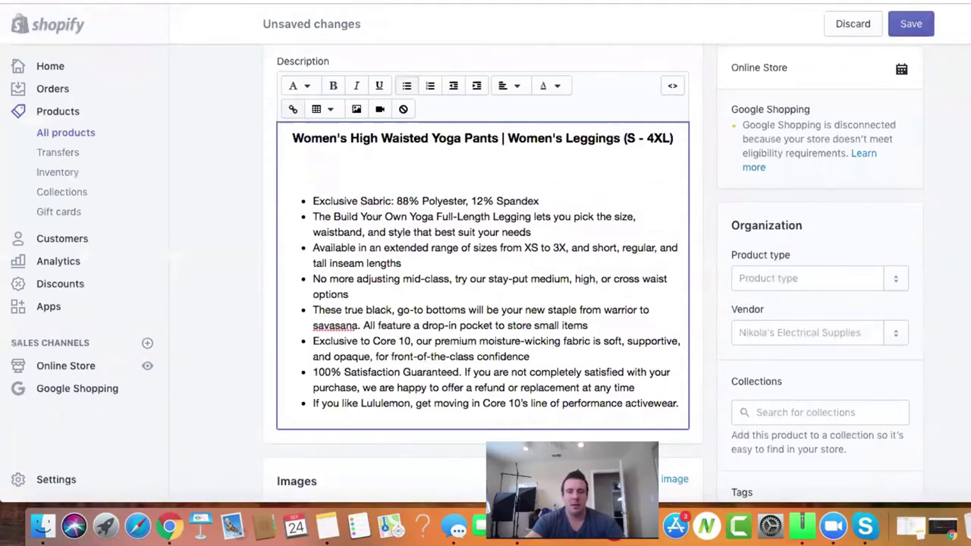
text(F)
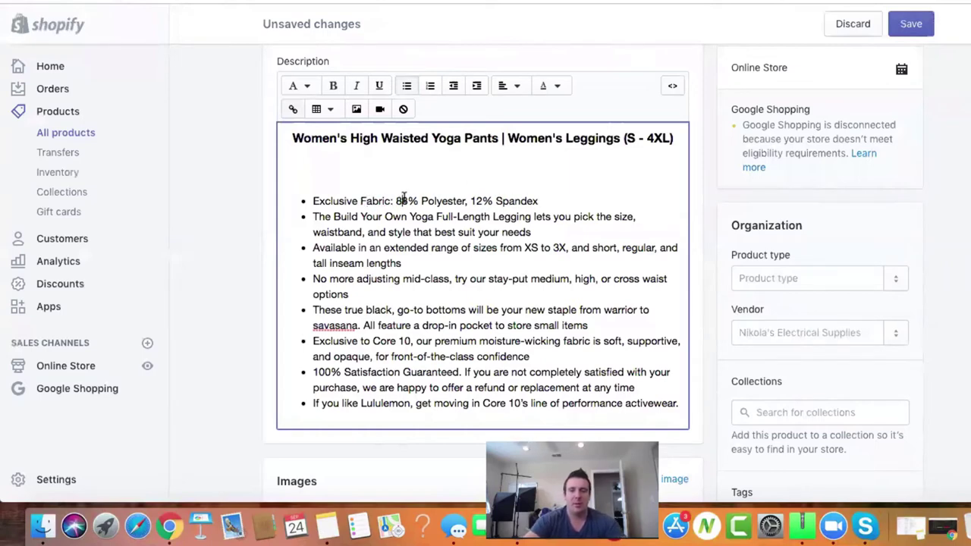
- Set the fabric composition in the first bullet to 78% Polyester and 22% Spandex
click(403, 199)
key(BackSpace)
text(7)
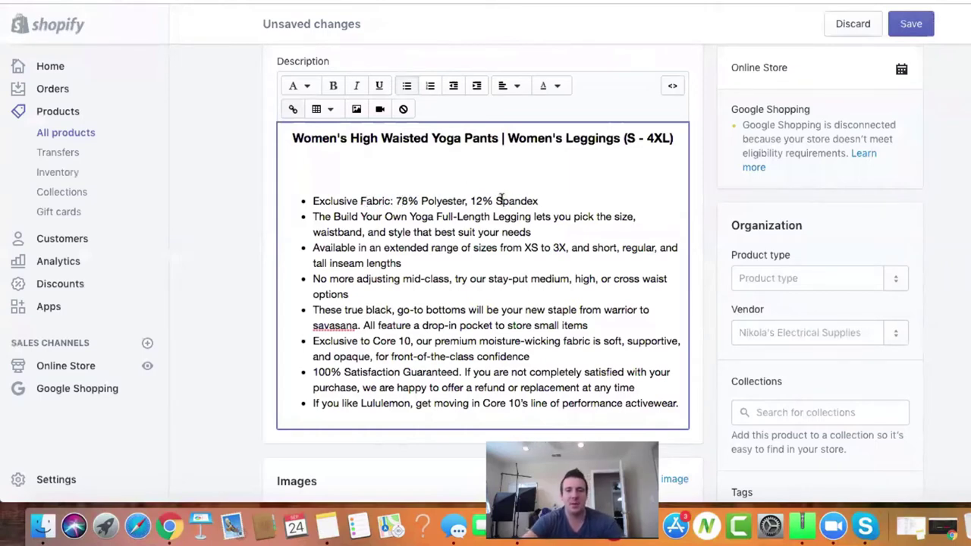
click(476, 200)
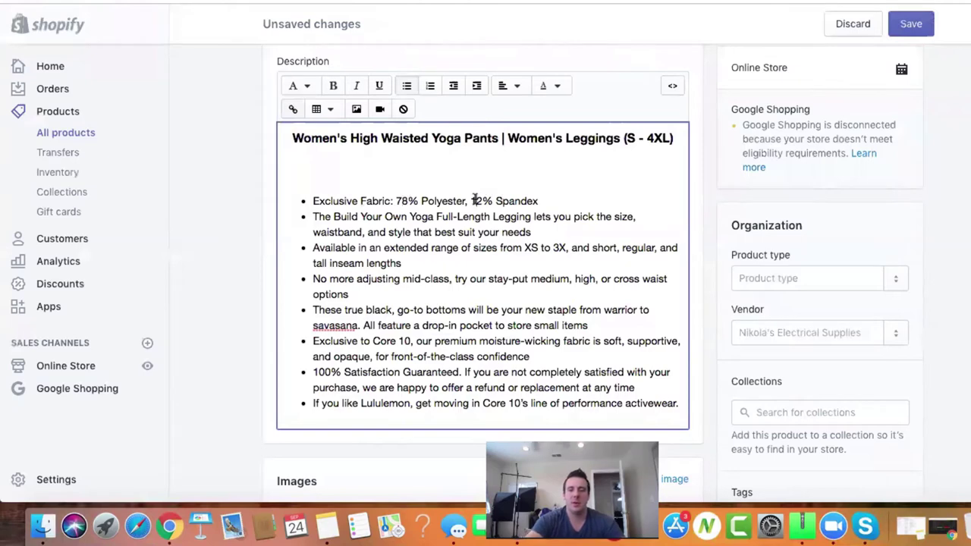
key(BackSpace)
text(2)
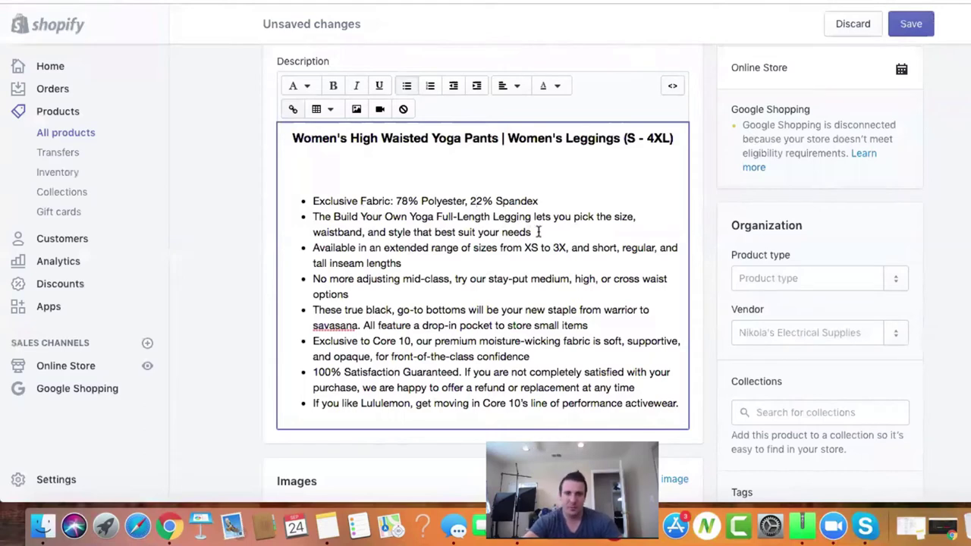
- Delete the entire bullet about the Build Your Own Yoga Full-Length Legging from the description
click(531, 232)
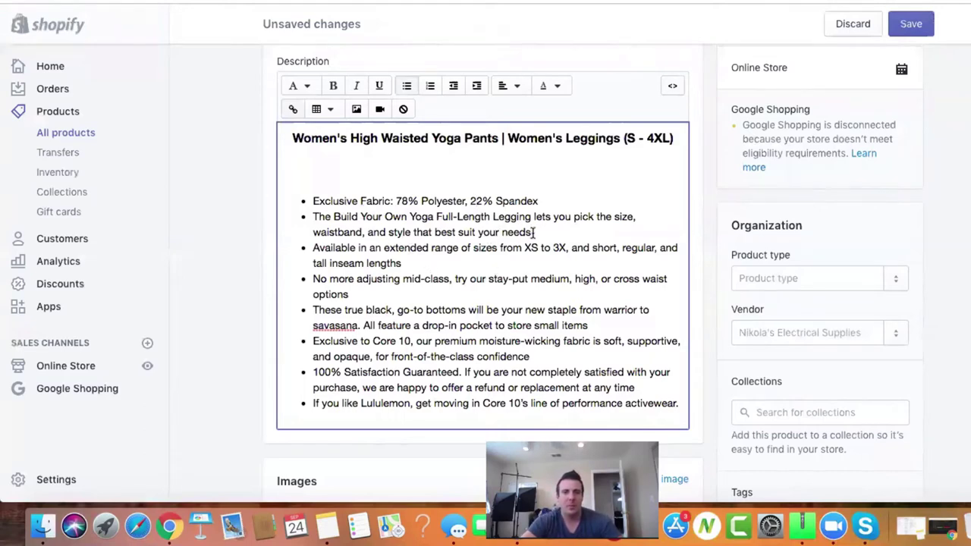
shift+click(296, 217)
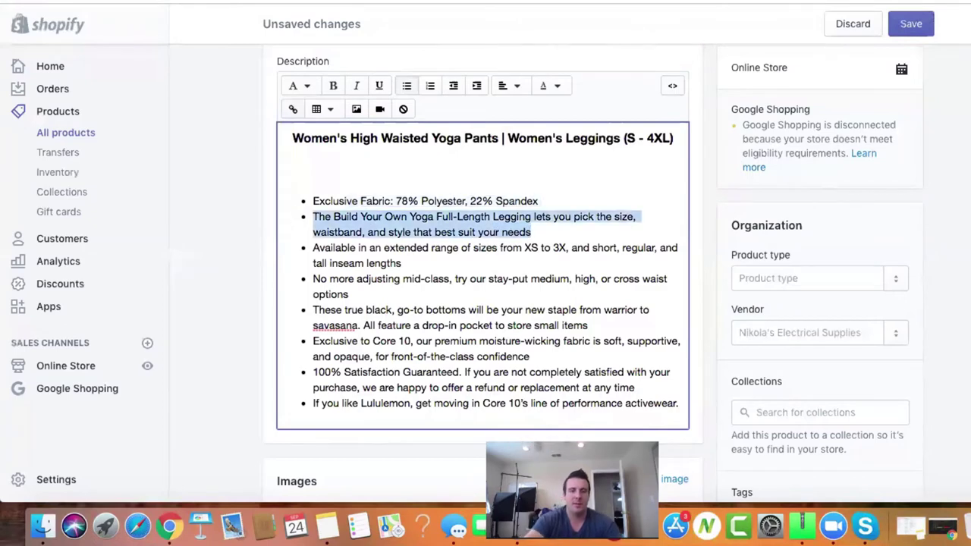
key(BackSpace)
key(BackSpace)
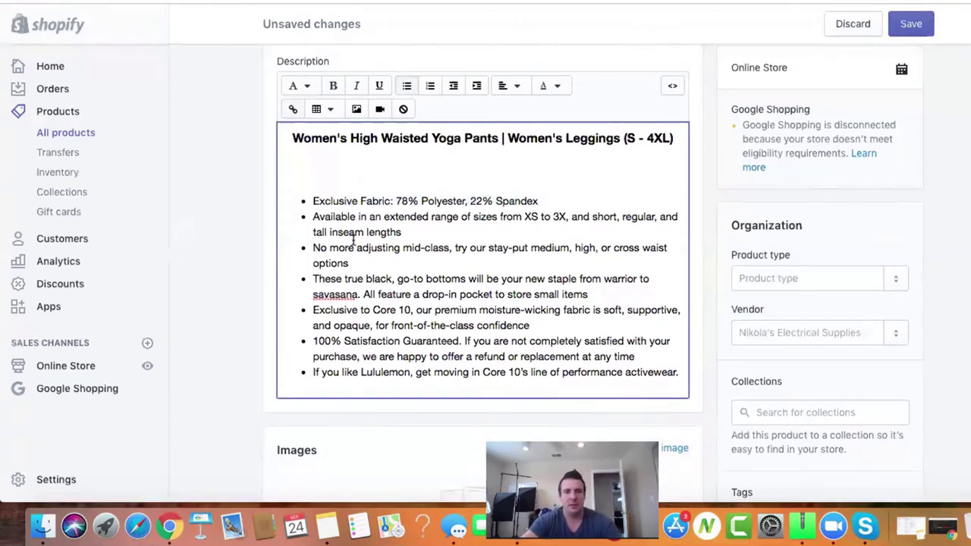
- Change the size range in the "Available in" bullet to "S to 4XL" and delete the trailing phrase about inseam lengths
click(532, 216)
key(BackSpace)
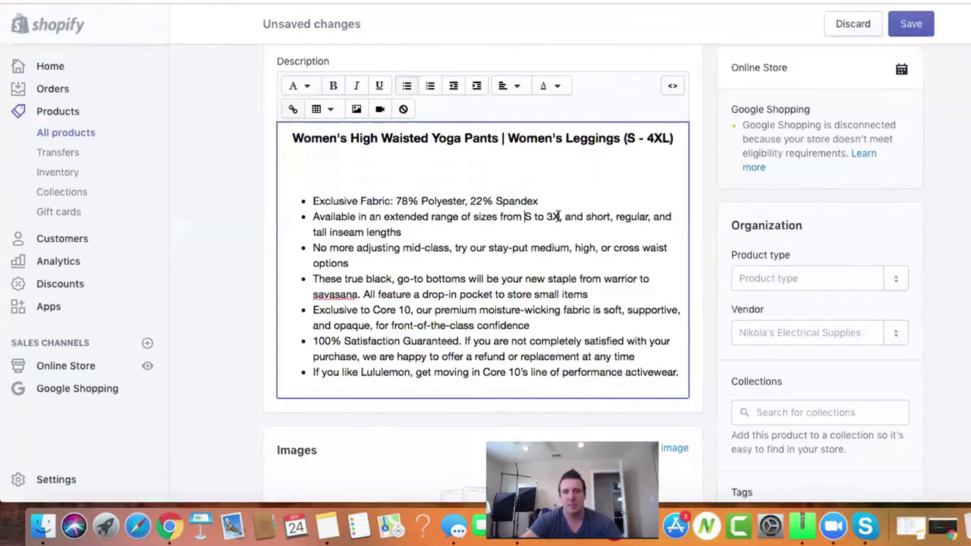
key(BackSpace)
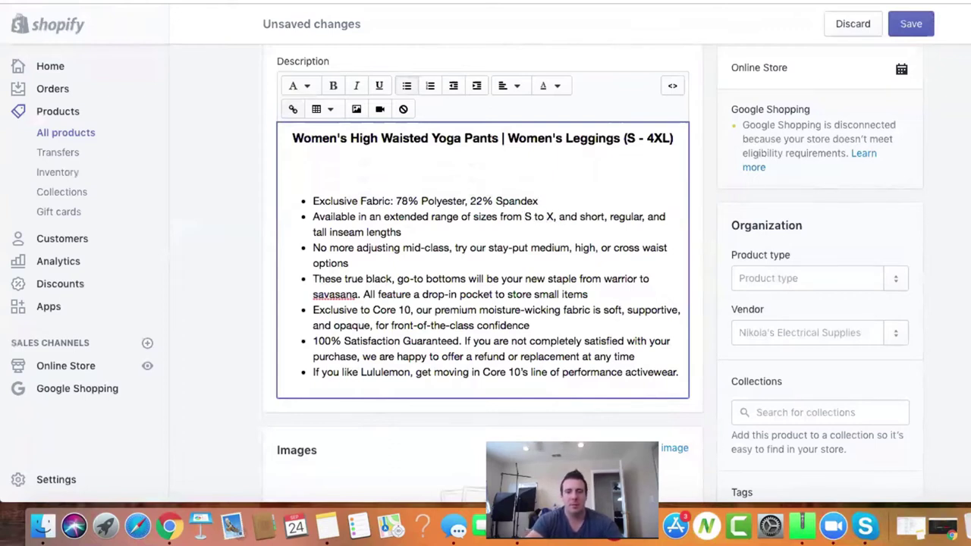
text(5)
key(BackSpace)
text(4X)
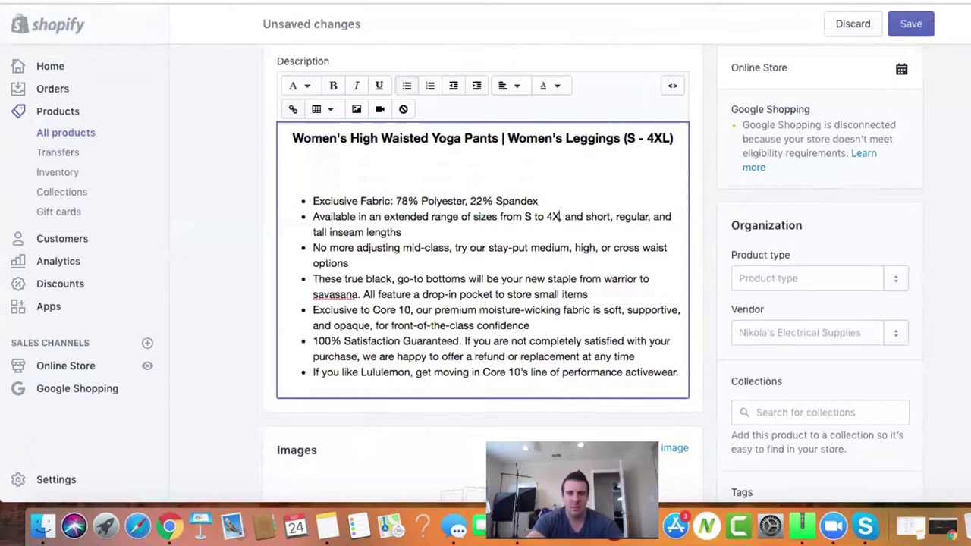
text(L)
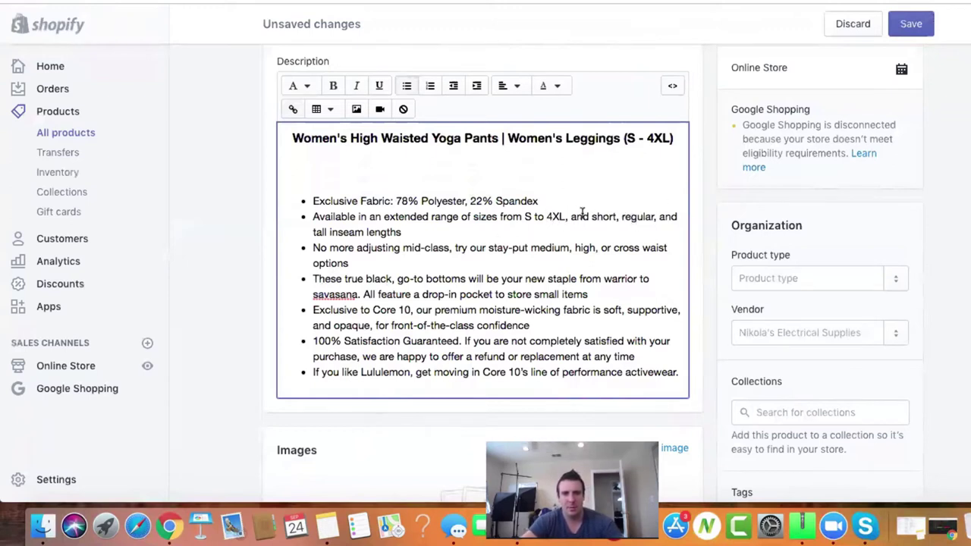
drag(565, 216, 589, 233)
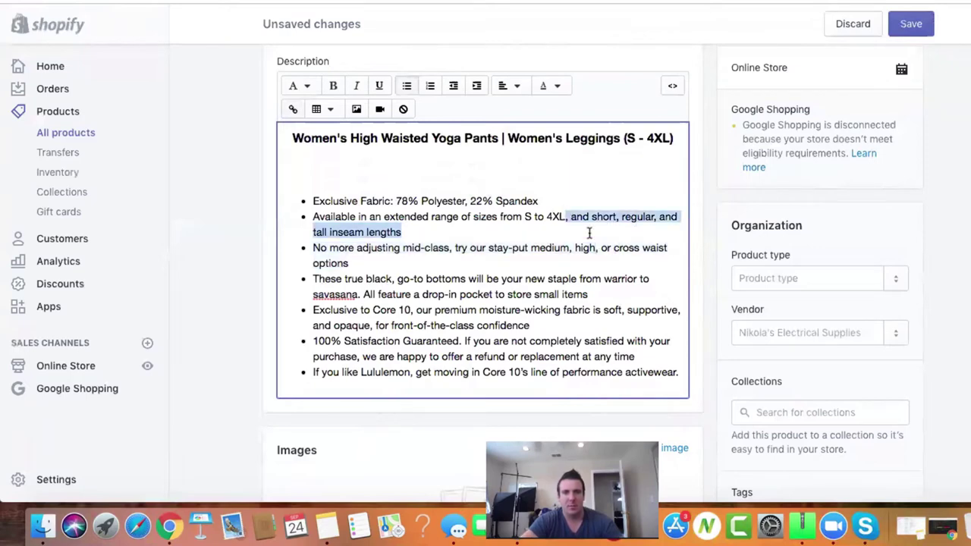
key(BackSpace)
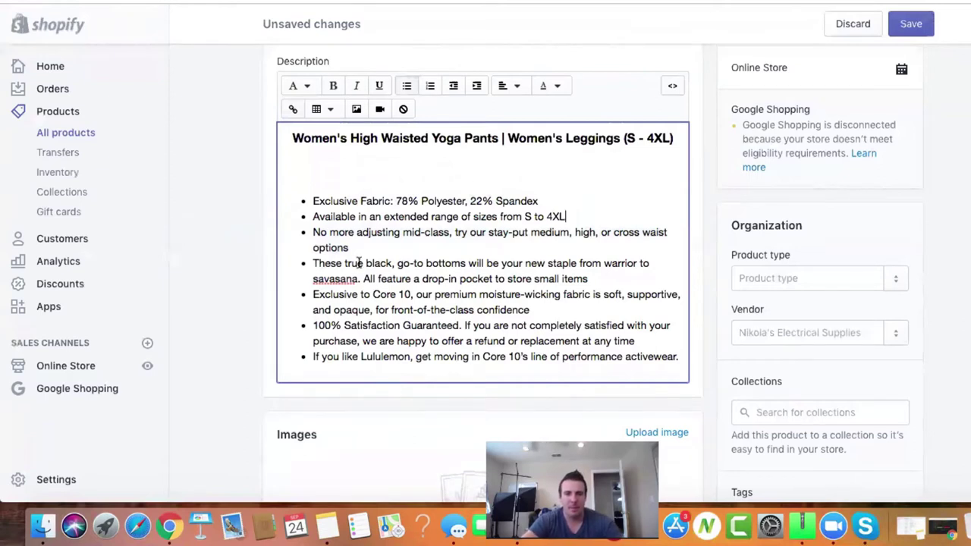
- Delete the entire "No more adjusting mid-class" bullet about waist options from the description
drag(348, 247, 303, 232)
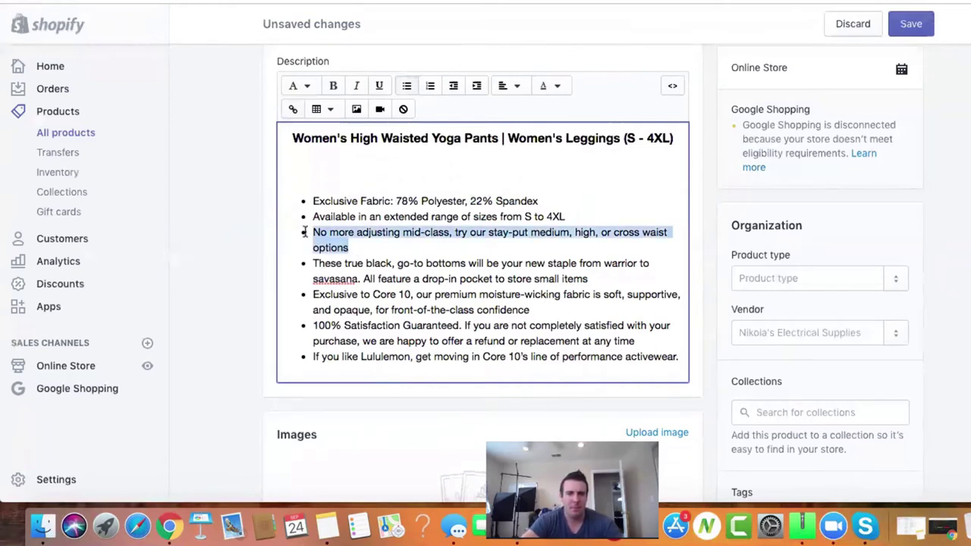
key(BackSpace)
key(BackSpace)
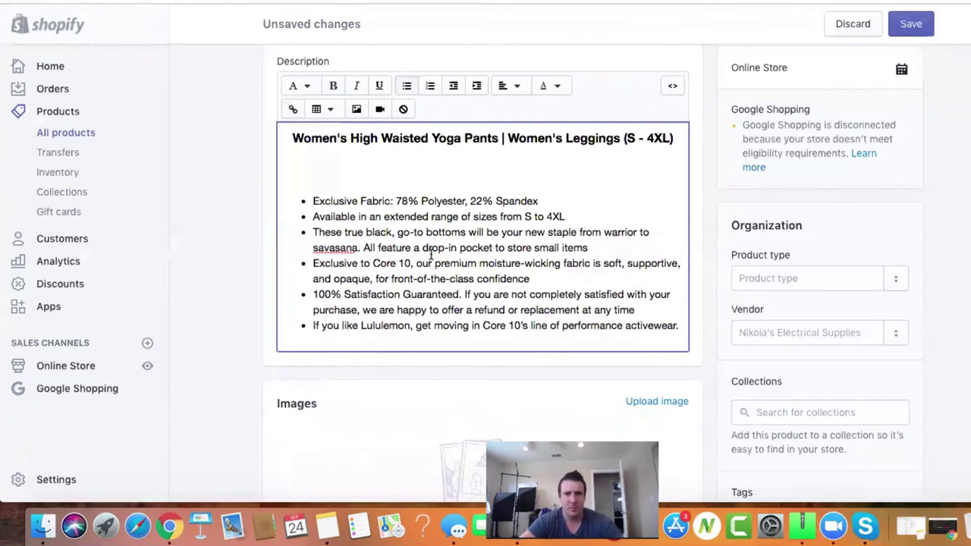
- Rewrite the "These true black, go-to bottoms" bullet to read "Drop-in pocket so you can store small items"
drag(359, 247, 309, 225)
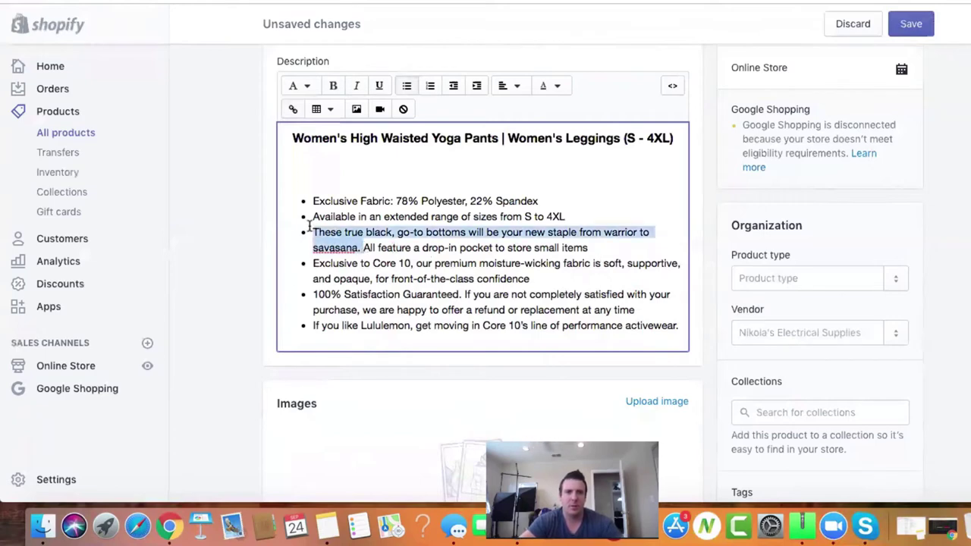
key(BackSpace)
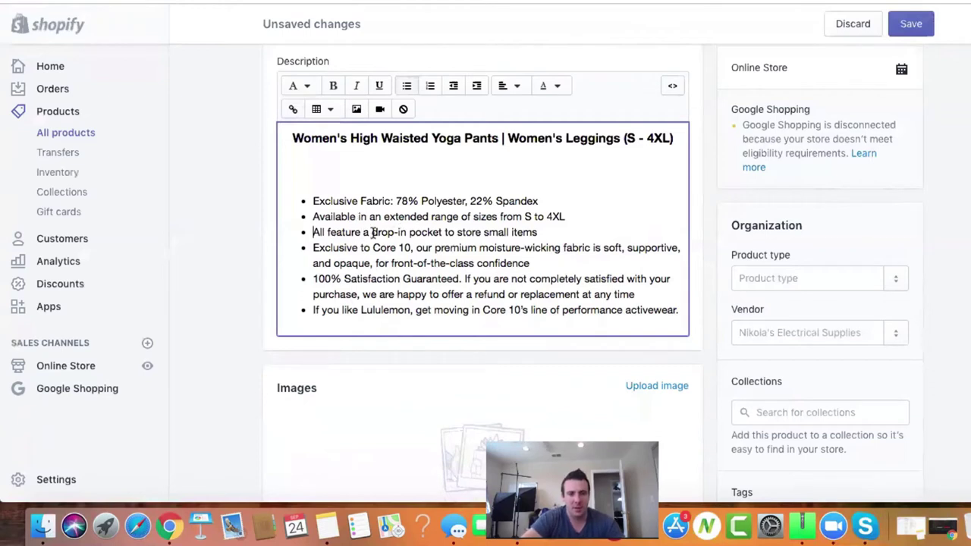
drag(374, 234, 311, 233)
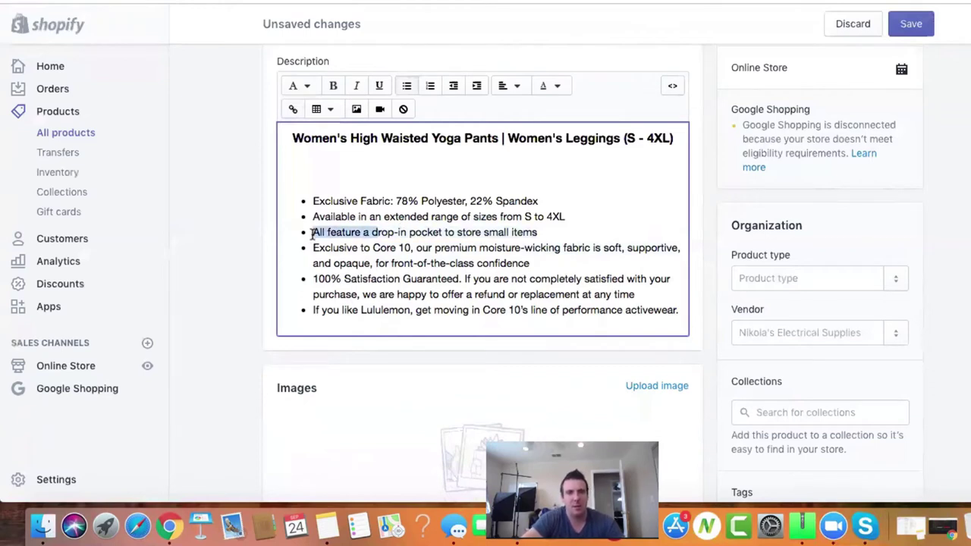
key(BackSpace)
text(D)
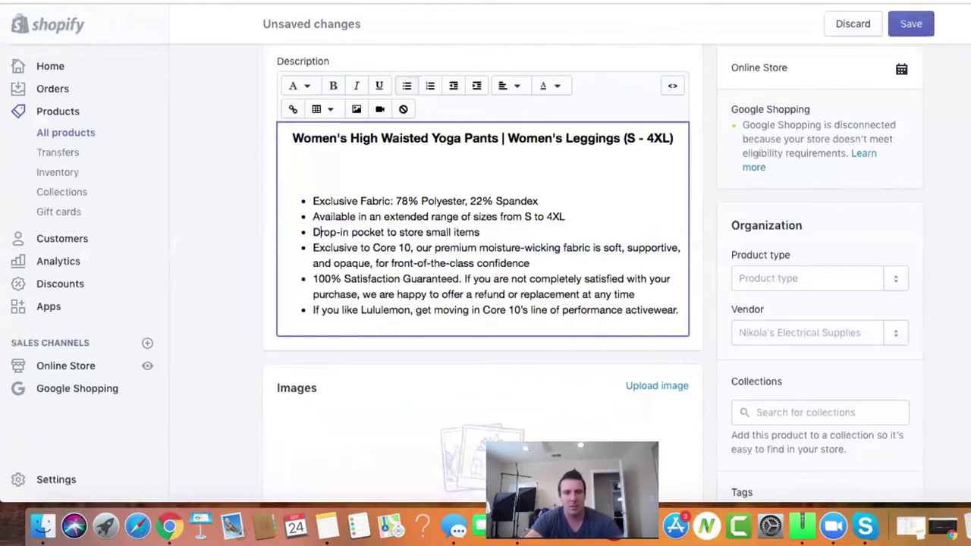
click(486, 229)
drag(481, 232, 391, 235)
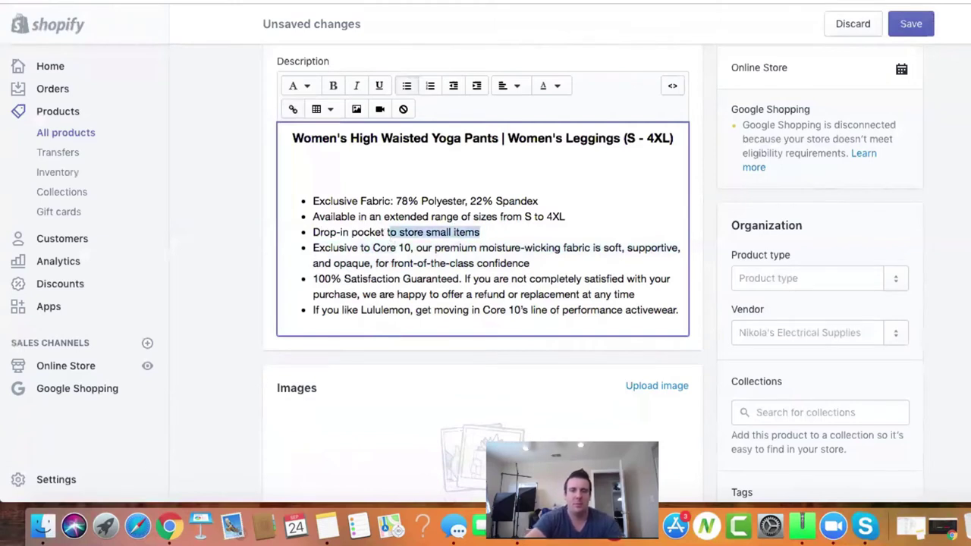
key(BackSpace)
text(so you )
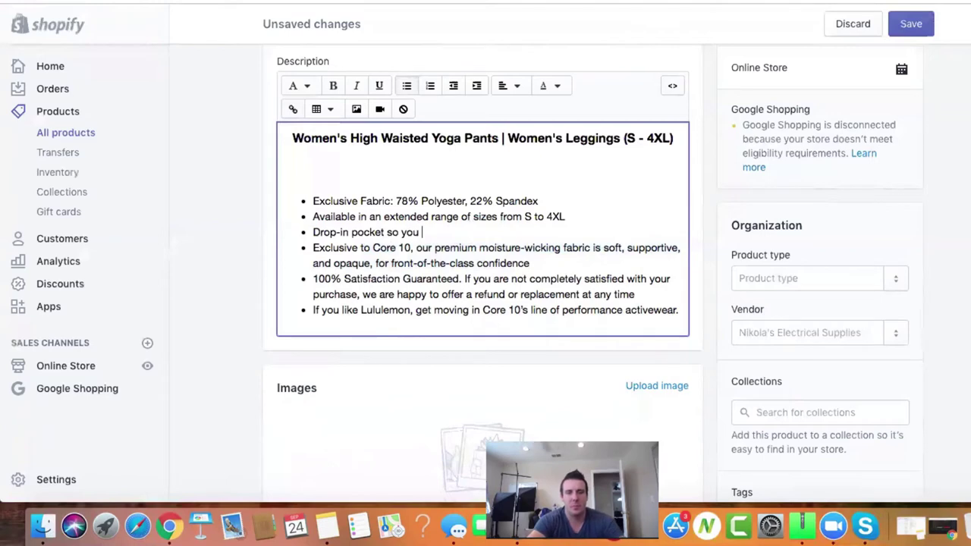
text(can store )
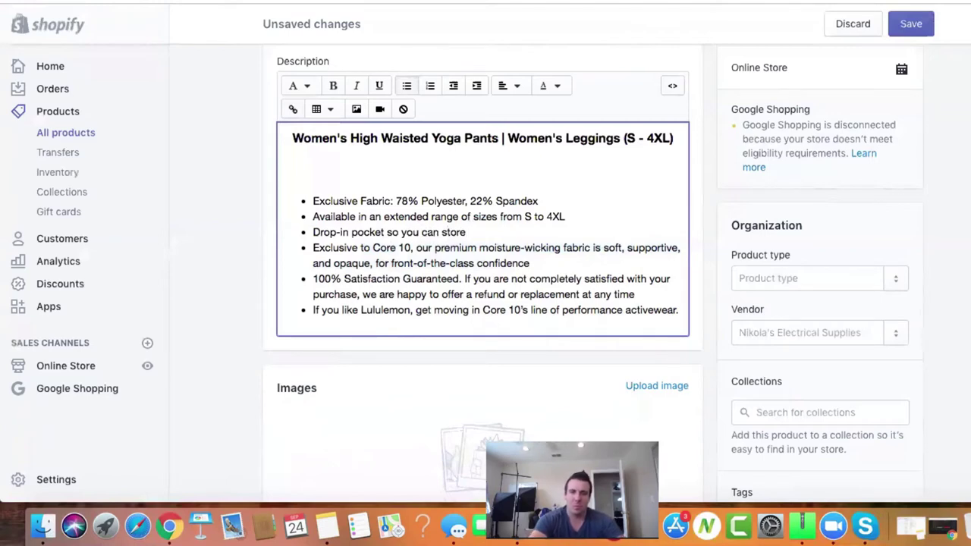
text(small items)
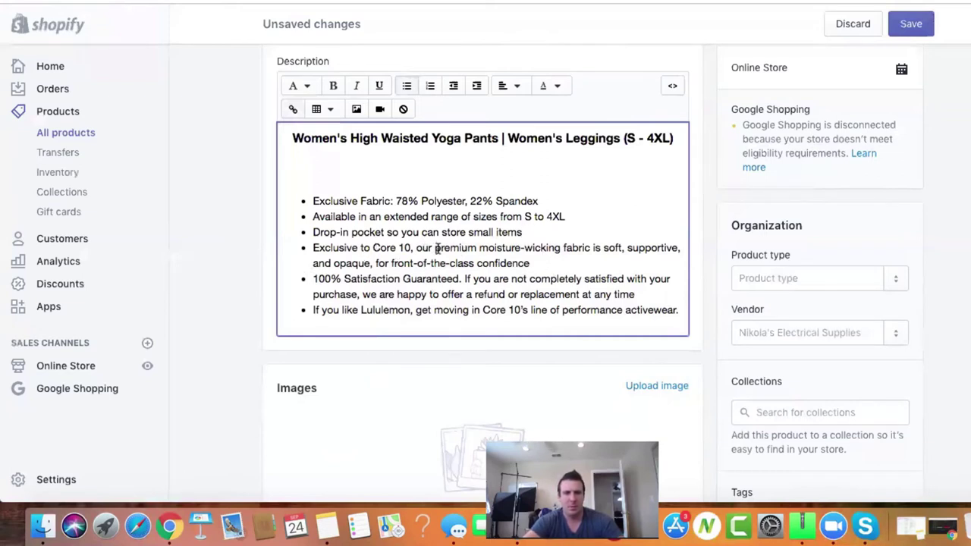
- Reword the "Exclusive to Core 10" bullet to "Premium moisture-wicking fabric is soft, supportive, and opaque, for maximum confidence"
drag(437, 248, 316, 243)
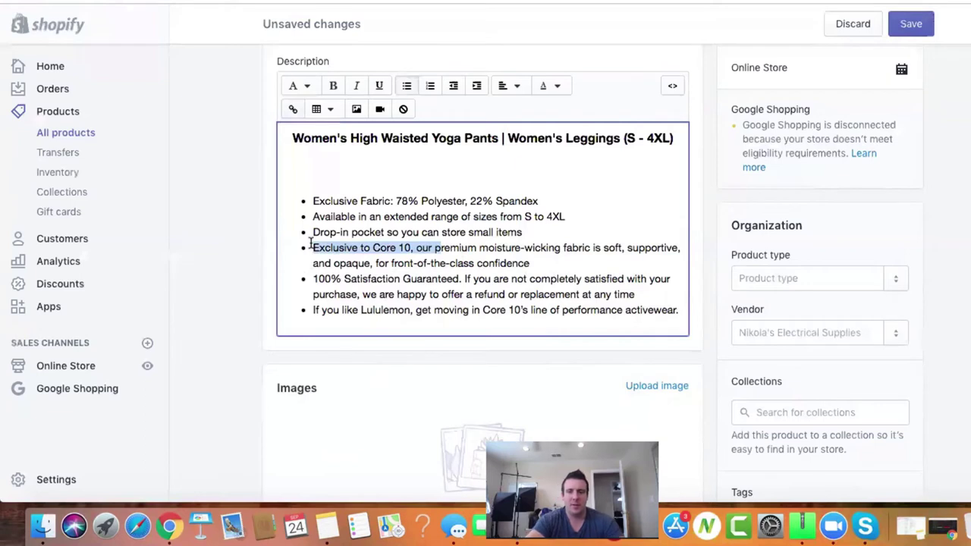
text(P)
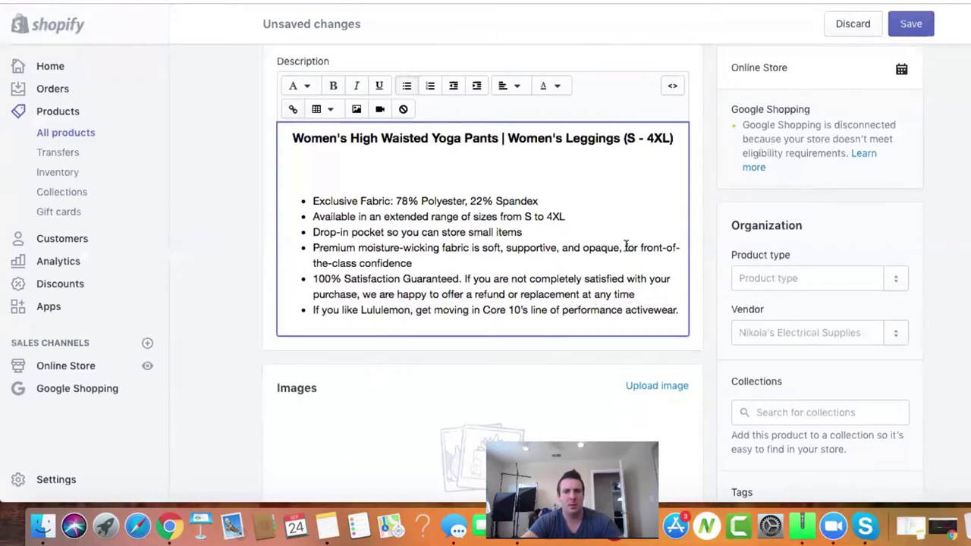
drag(623, 247, 665, 256)
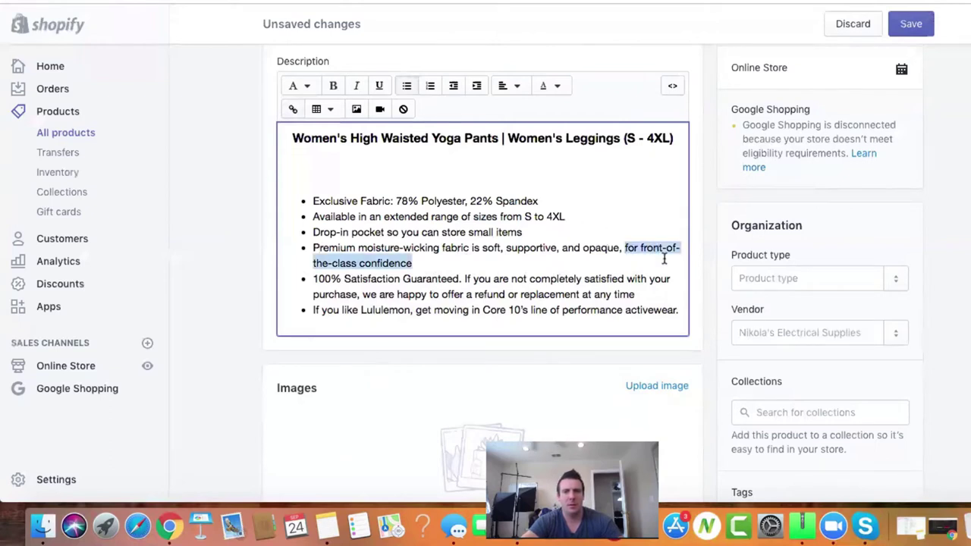
key(BackSpace)
text(for)
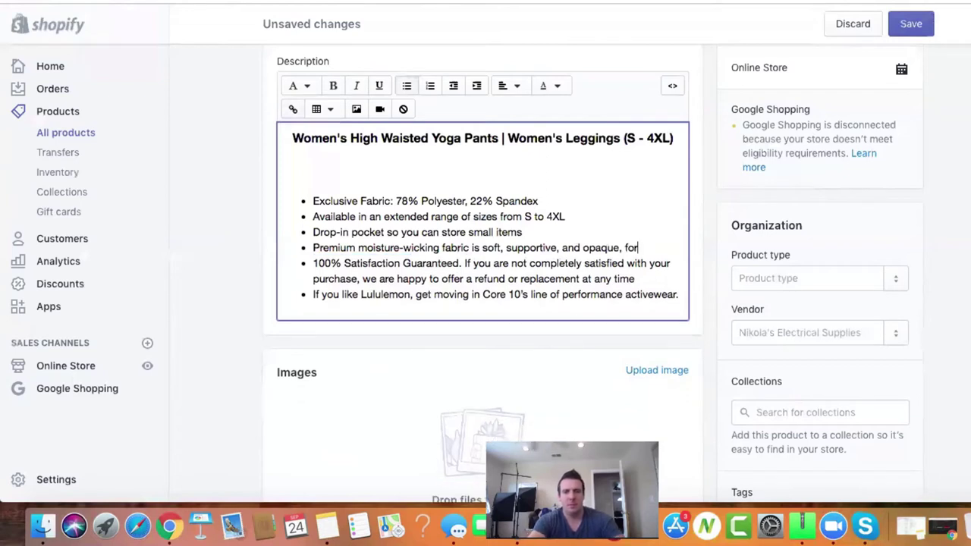
text( maxim)
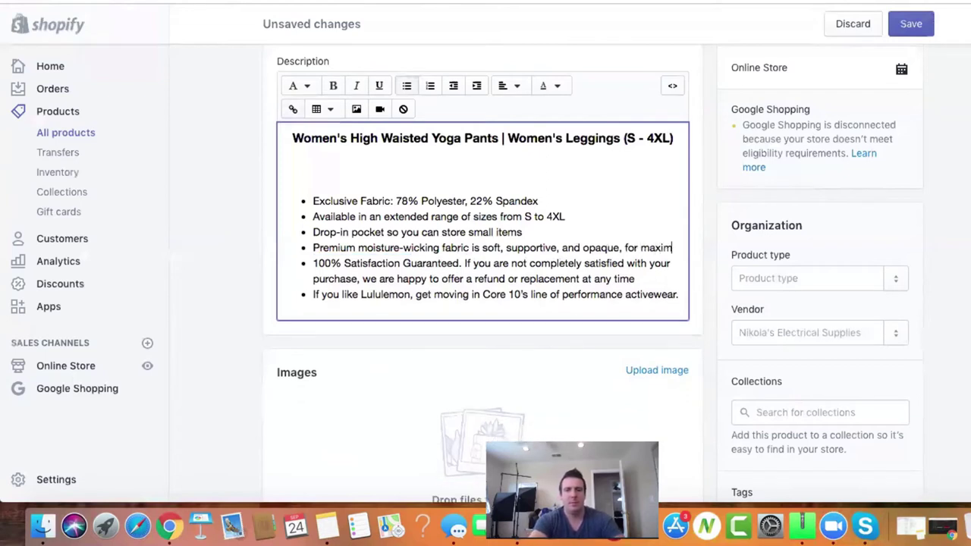
text(um con)
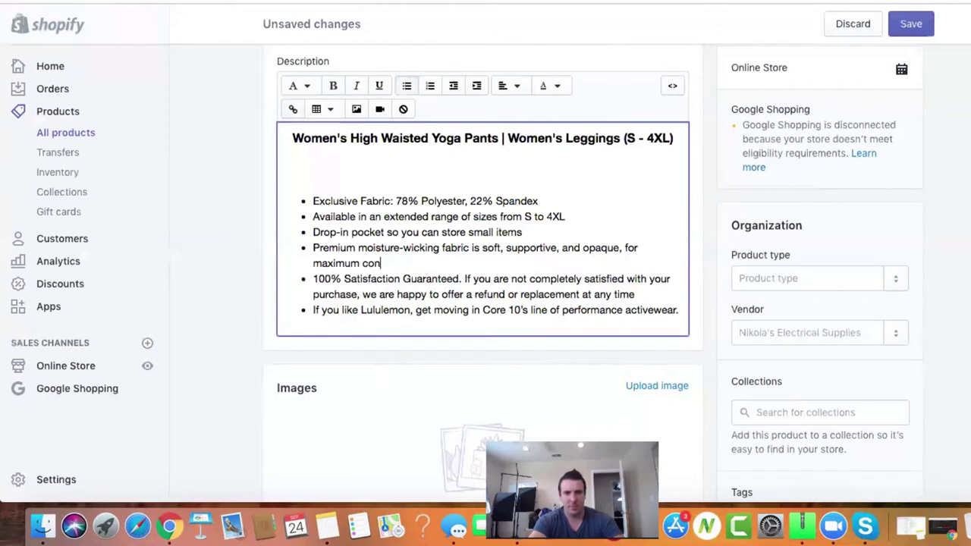
text(fidence)
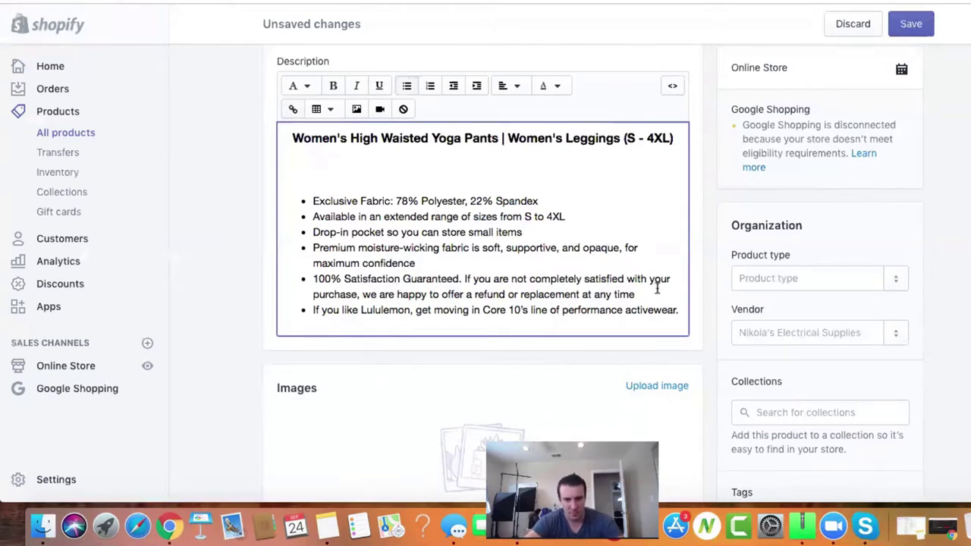
- Shorten the guarantee bullet to "100% Satisfaction Guaranteed" and delete the Lululemon bullet from the description
triple_click(343, 328)
drag(635, 295, 463, 278)
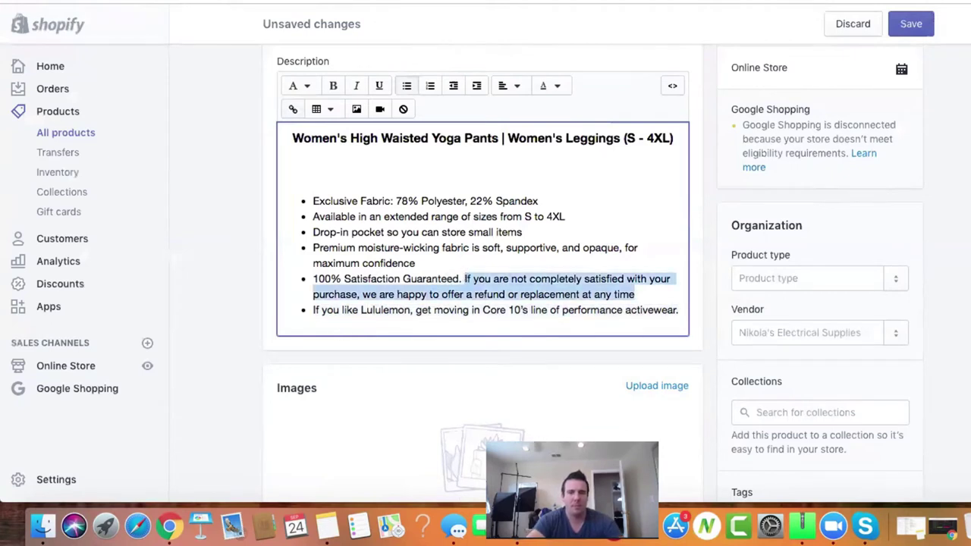
key(BackSpace)
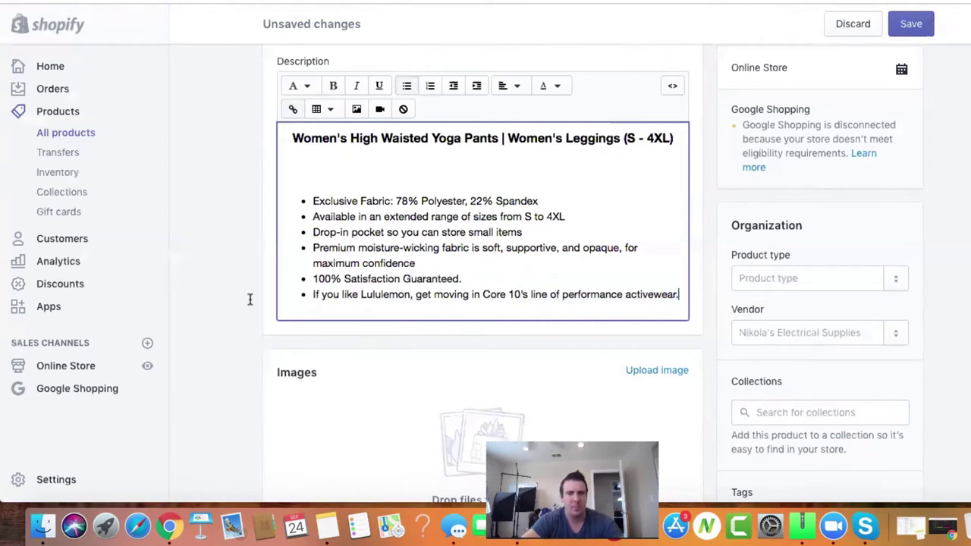
drag(250, 299, 268, 285)
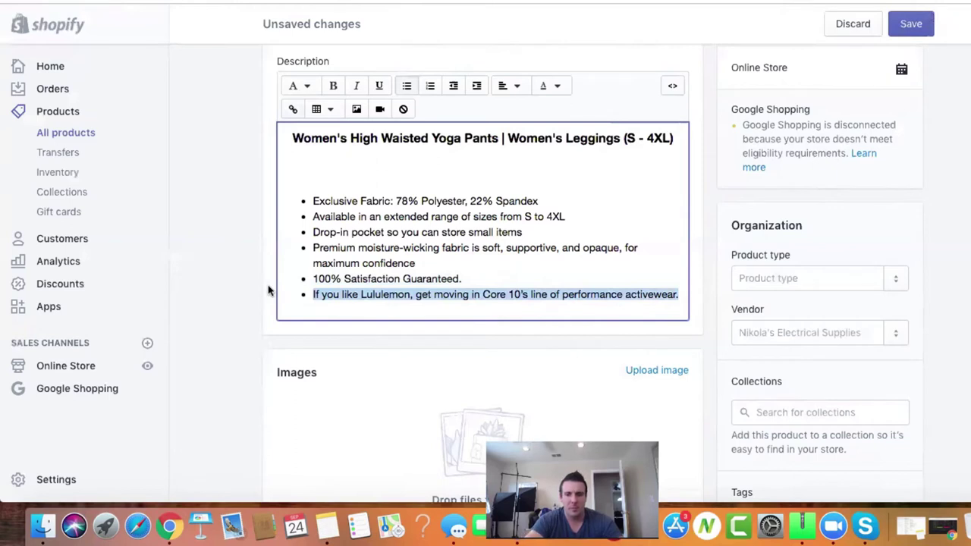
key(BackSpace)
key(BackSpace)
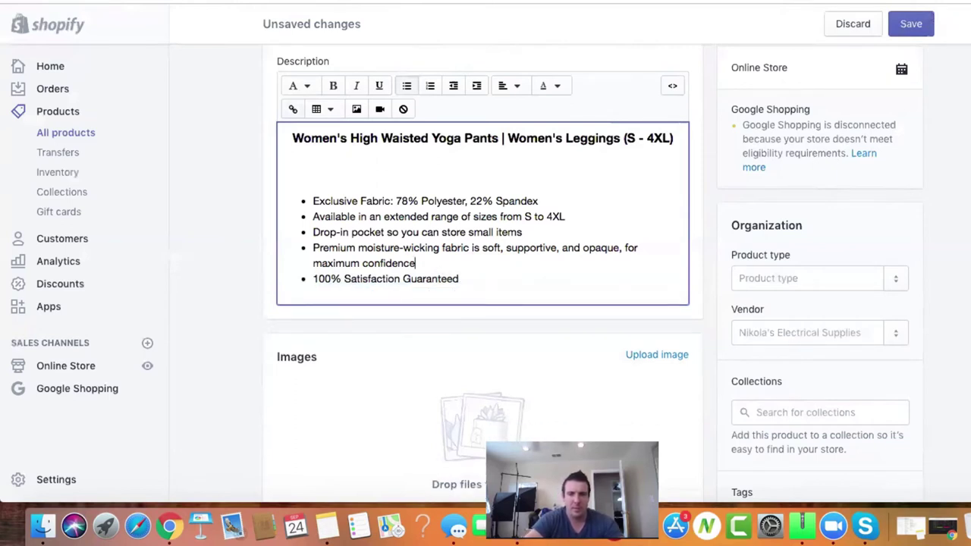
- Insert a blank unbulleted line between the "maximum confidence" bullet and the guarantee bullet
key(Return)
key(Return)
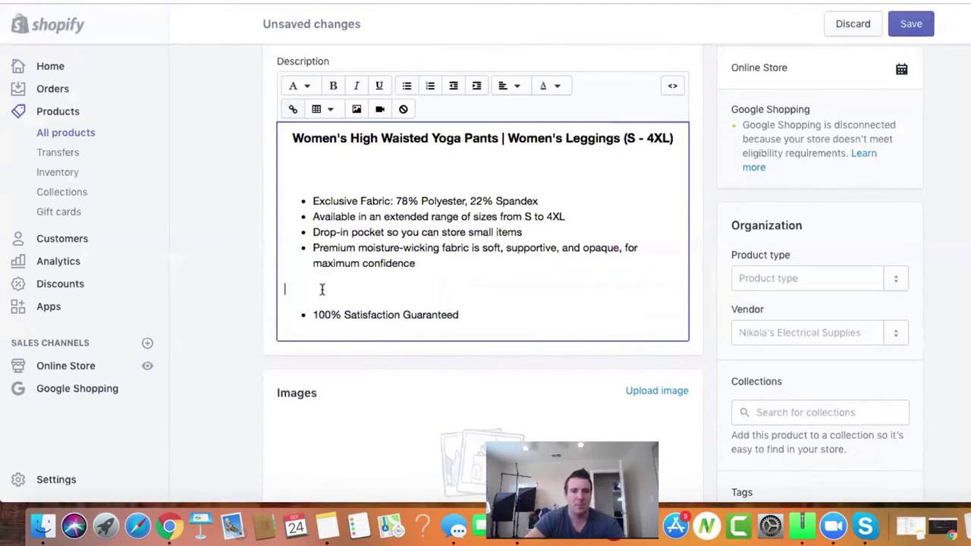
- Remove one blank line below the description heading and save the product
click(377, 161)
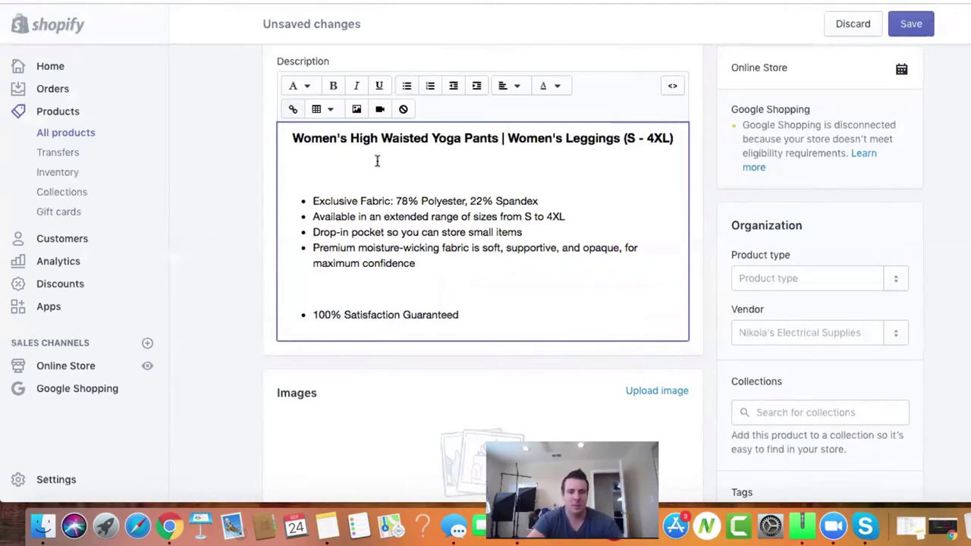
key(BackSpace)
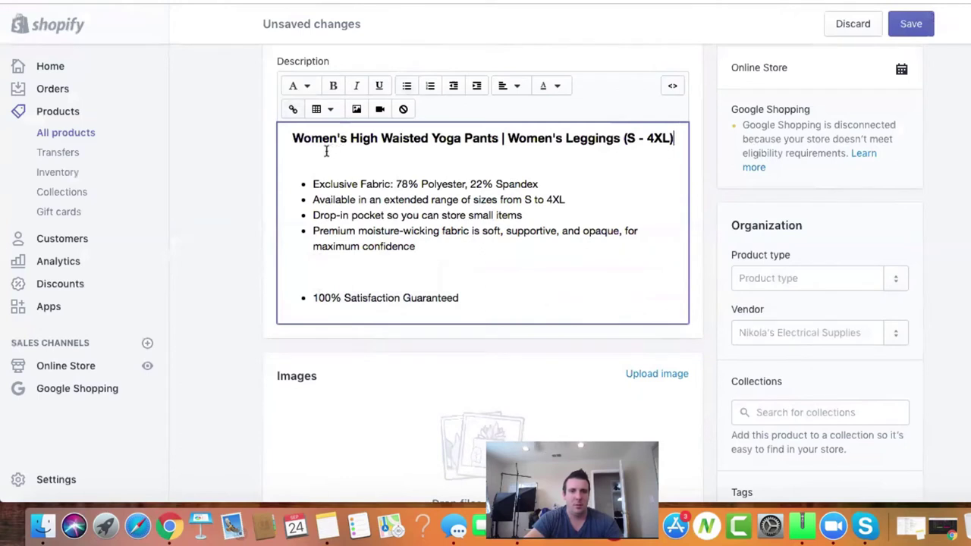
click(326, 151)
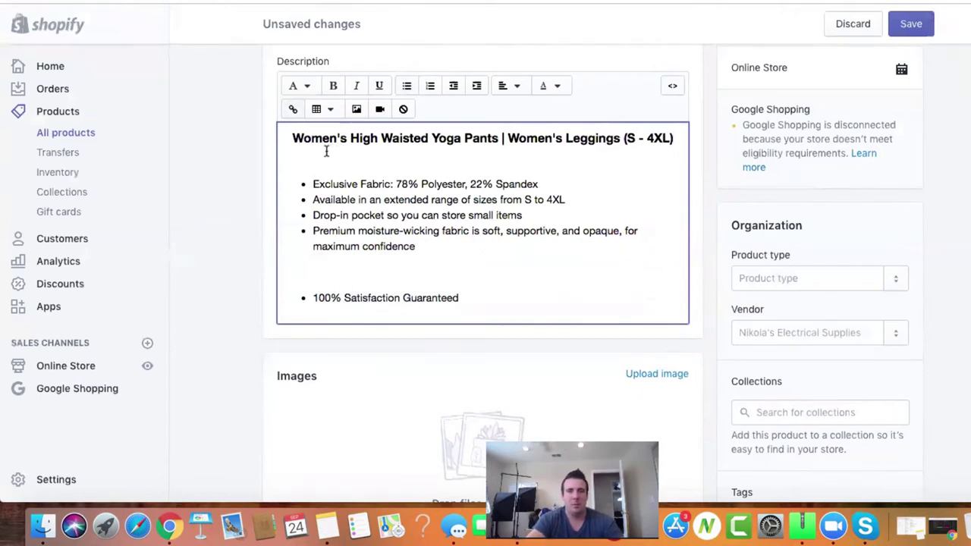
click(922, 28)
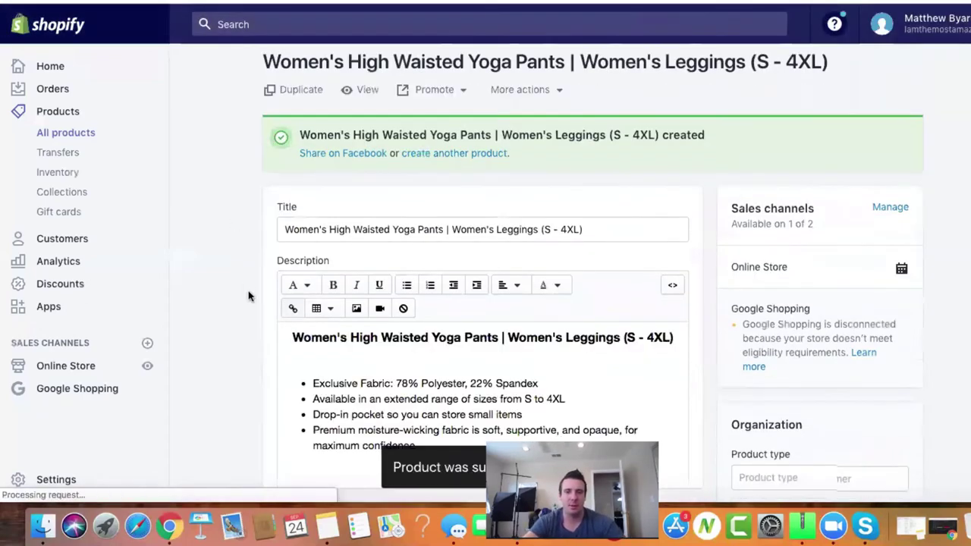
- Delete the "100% Satisfaction Guaranteed" bullet from the end of the description
scroll(249, 294, down, 5)
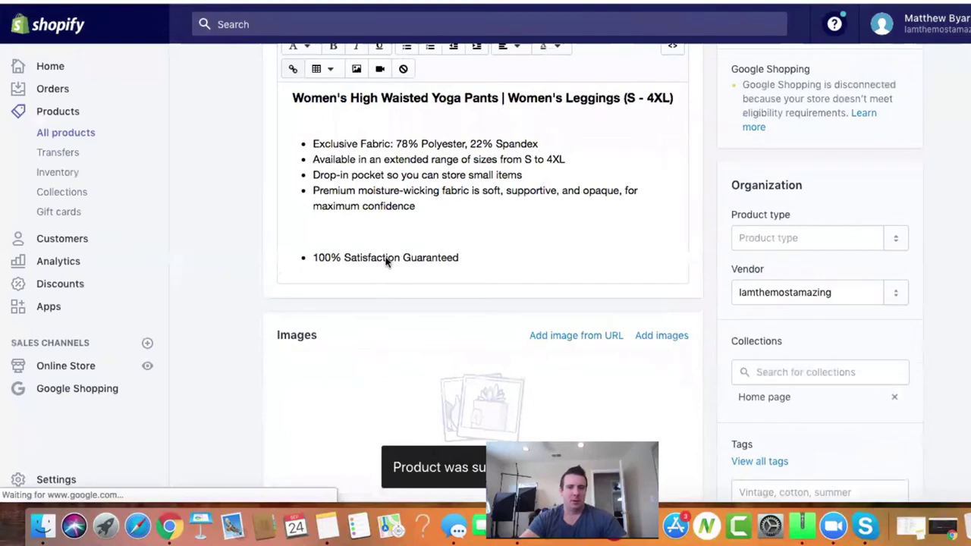
triple_click(390, 258)
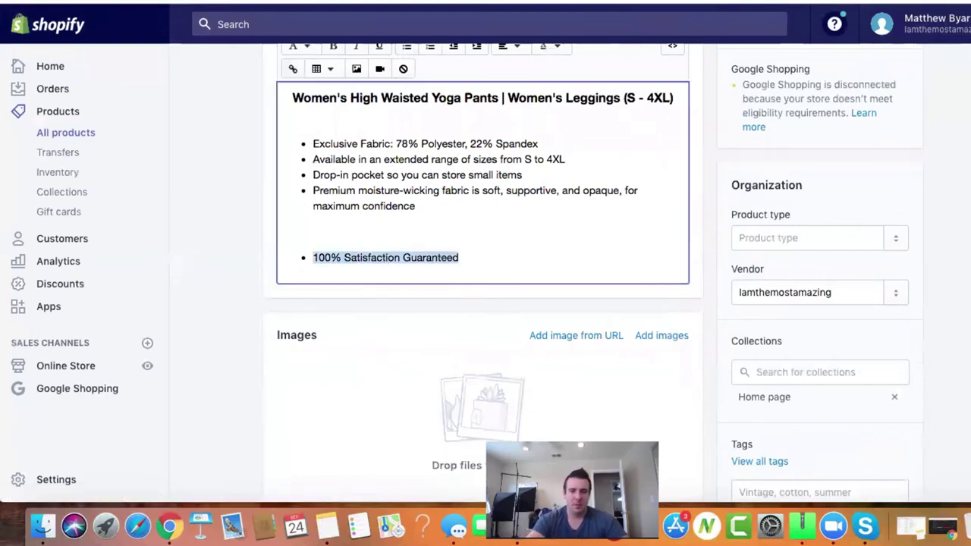
key(BackSpace)
key(BackSpace)
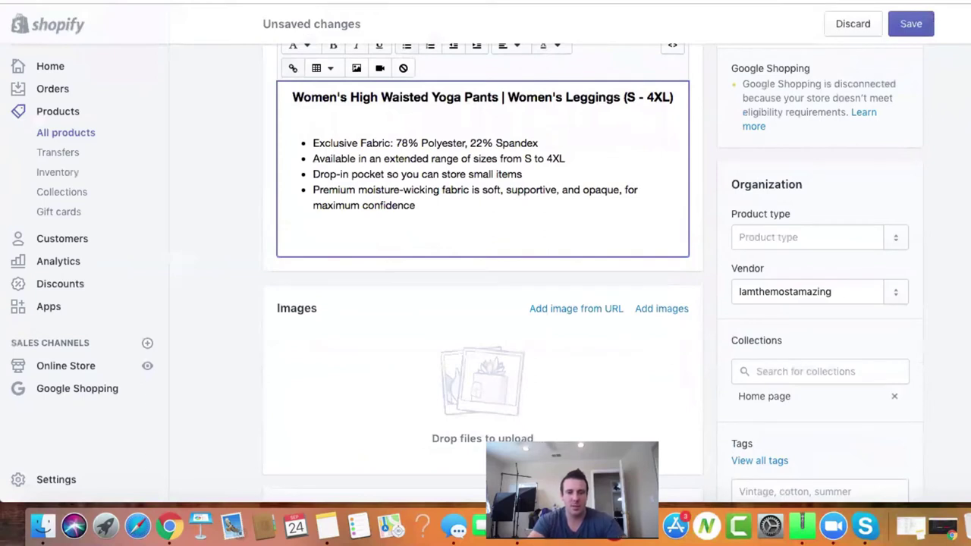
- Add the line "THE I AM AMAZING DIFFERENCE" below the bullet list in the description, leaving a blank line above it
key(Return)
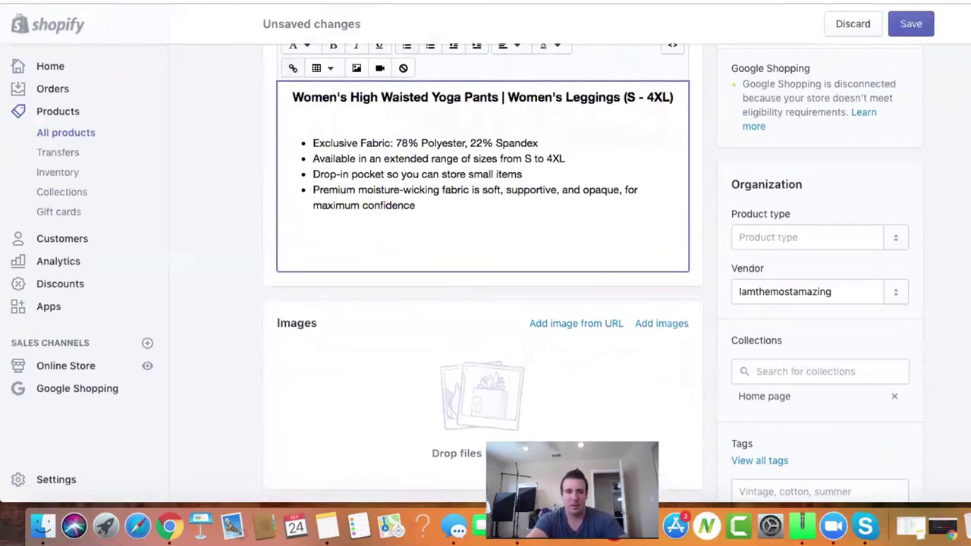
text(THE)
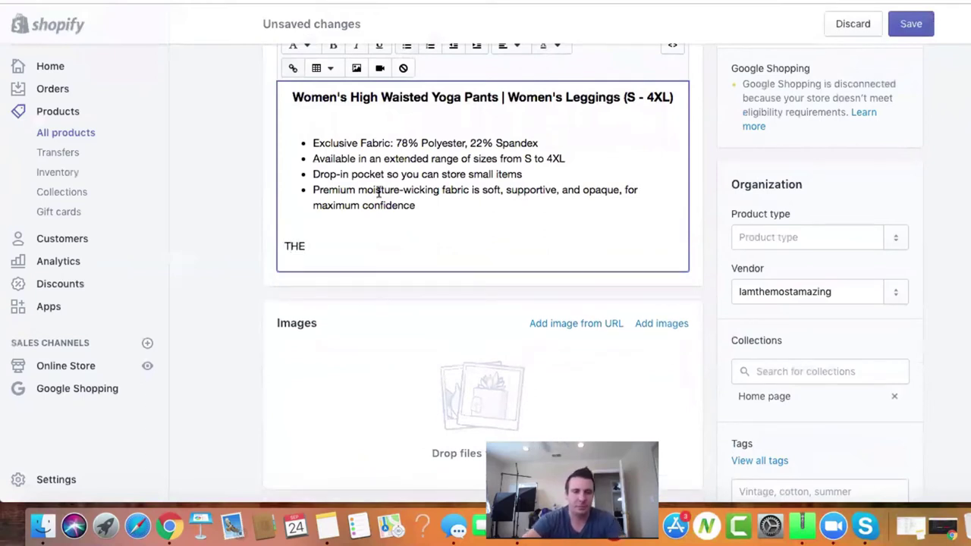
scroll(245, 226, up, 3)
scroll(244, 226, down, 1)
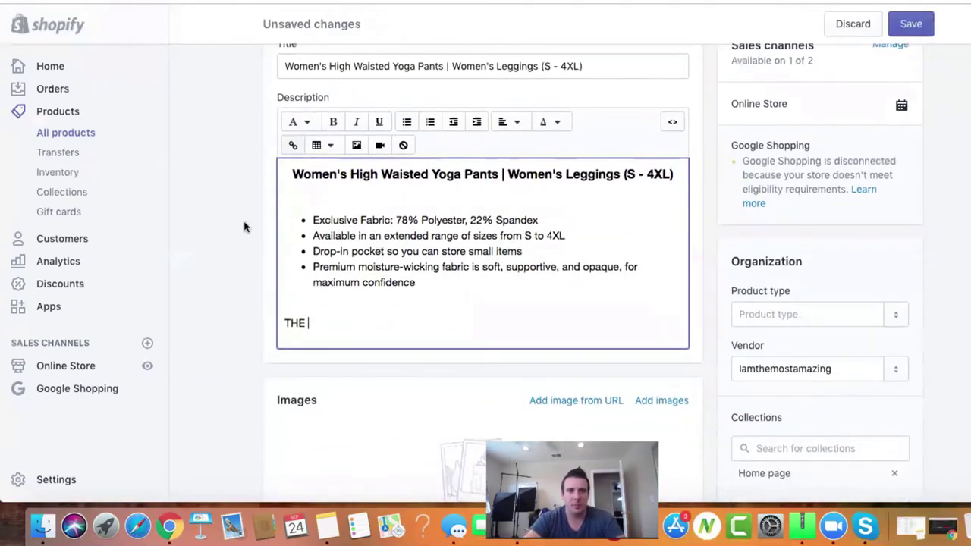
text(I )
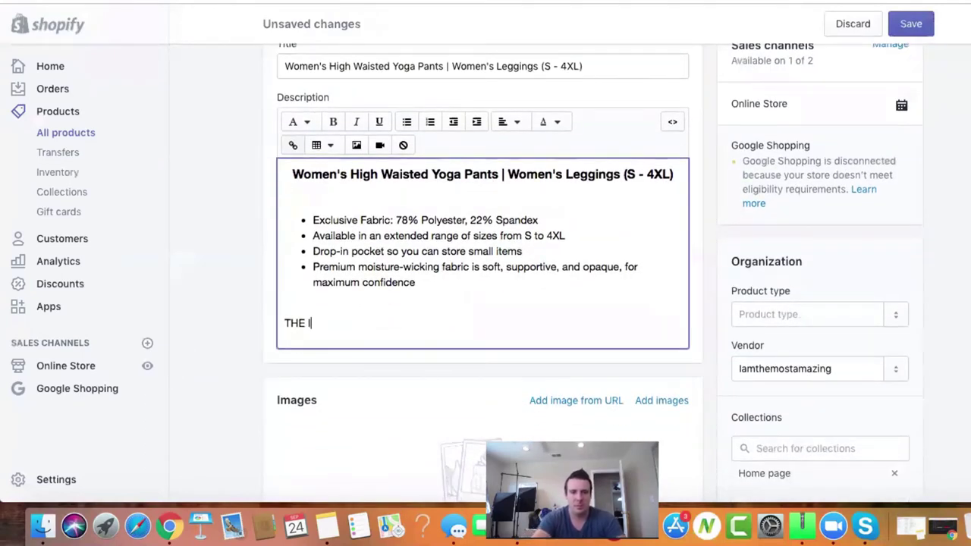
text(AMTH)
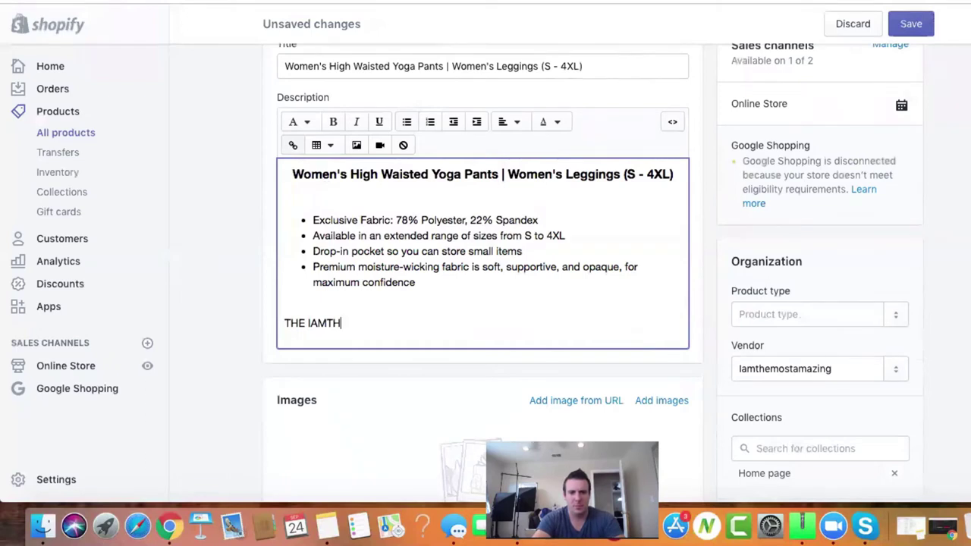
key(BackSpace)
key(BackSpace)
key(BackSpace)
key(BackSpace)
key(BackSpace)
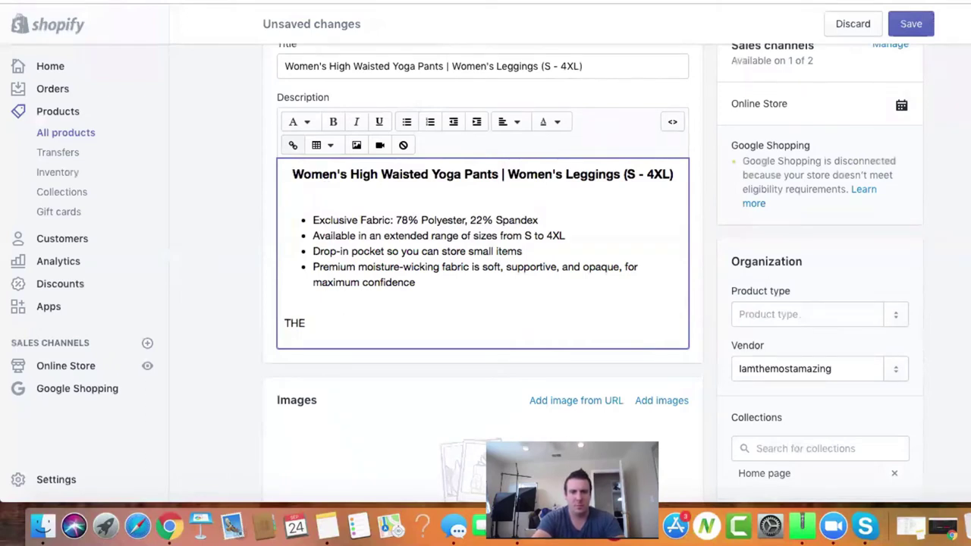
text(I AM AMA)
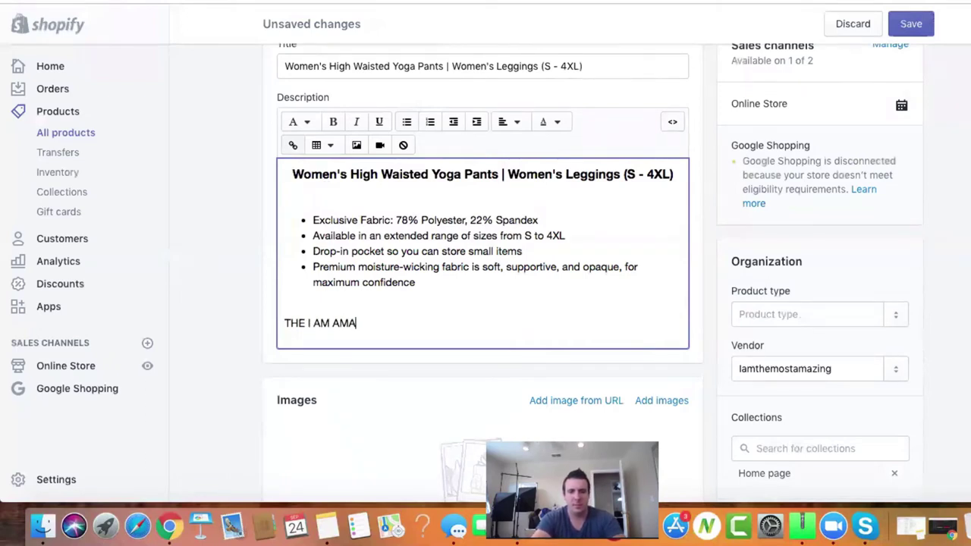
text(ZING DIF)
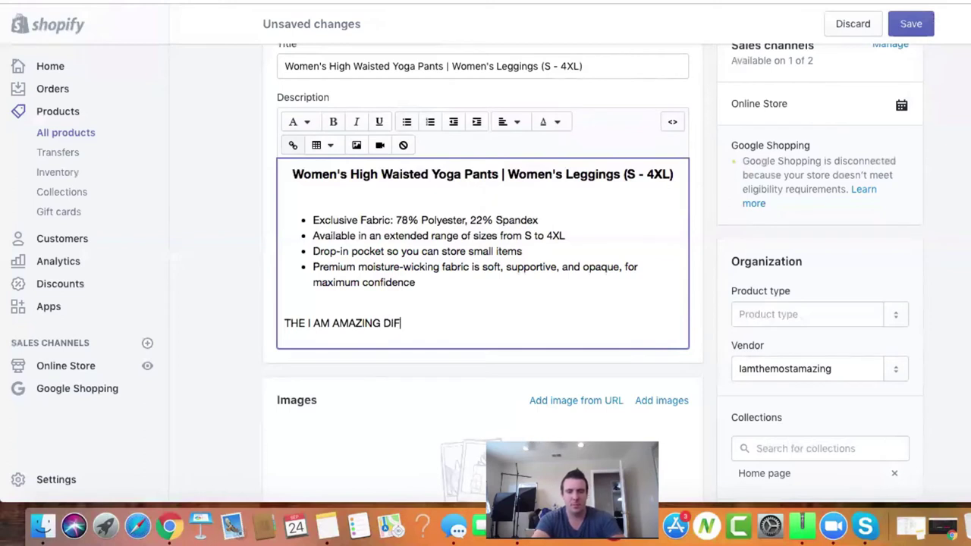
text(FERENCE)
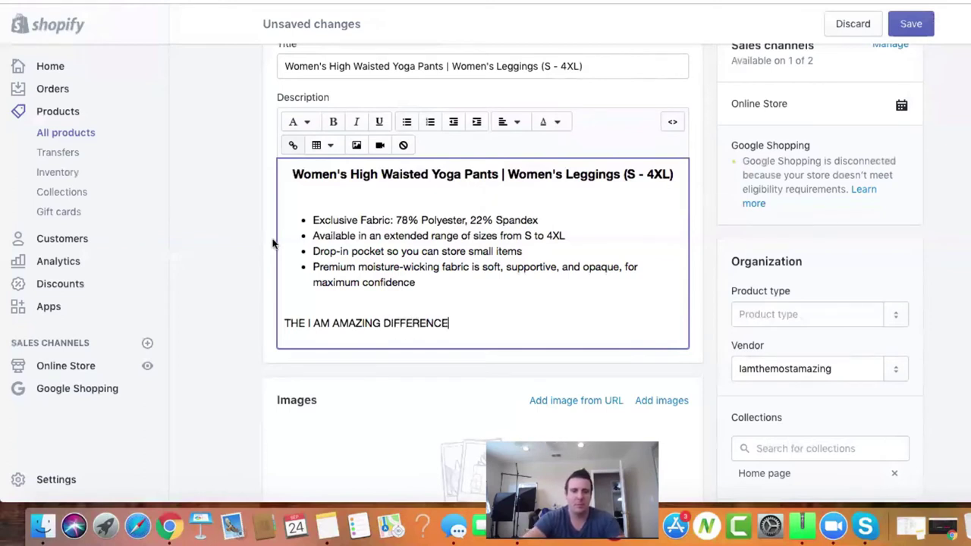
- Format the "THE I AM AMAZING DIFFERENCE" line as a small bold heading
shift+click(279, 323)
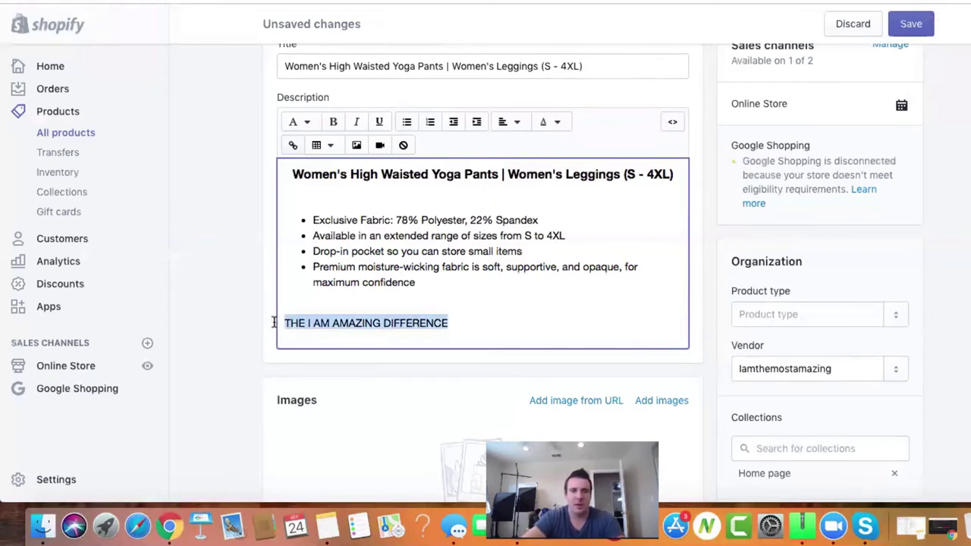
click(307, 124)
click(348, 279)
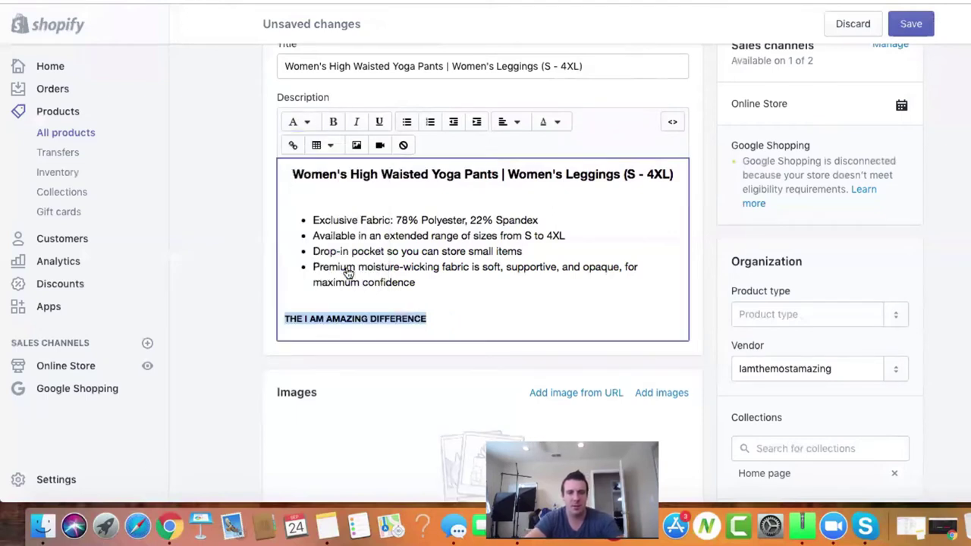
- Start a bulleted list directly below the "THE I AM AMAZING DIFFERENCE" heading
click(440, 316)
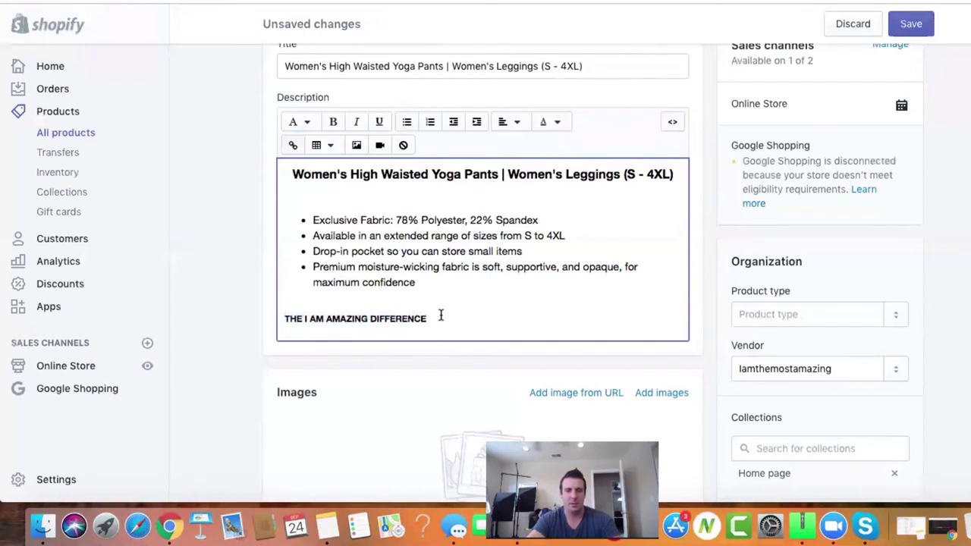
key(Return)
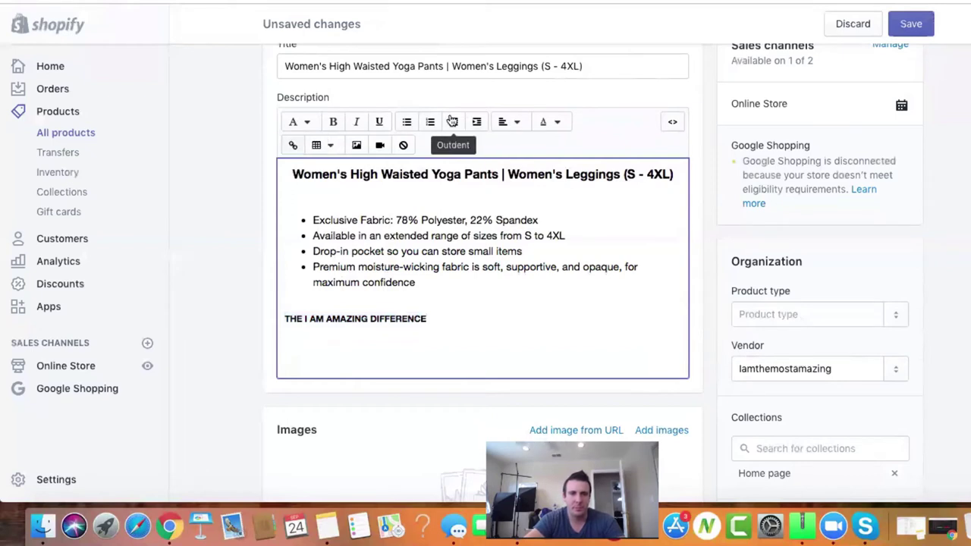
click(408, 123)
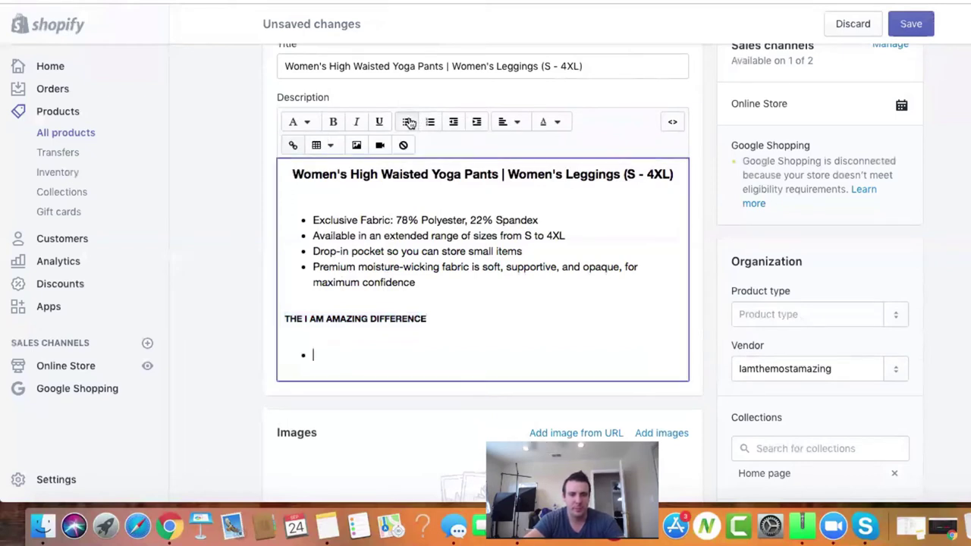
click(408, 124)
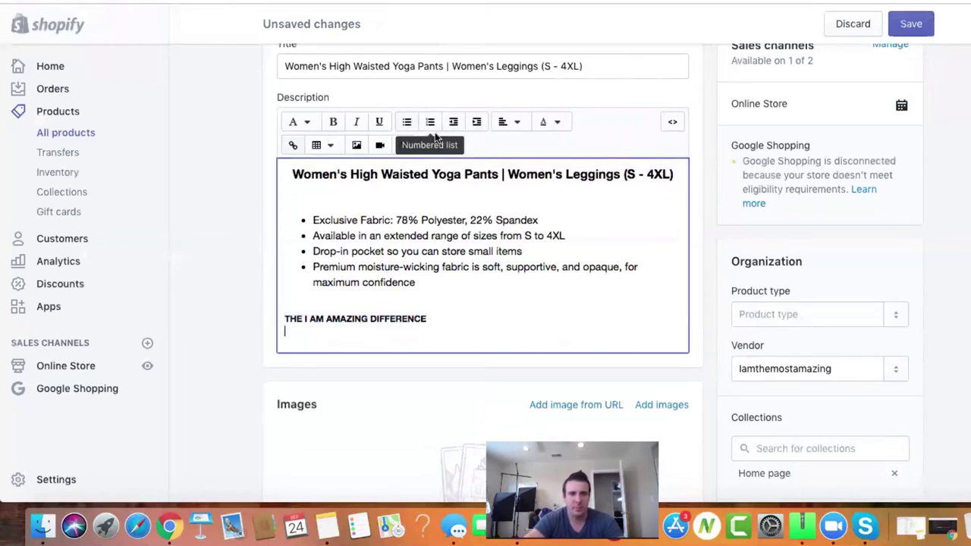
click(406, 123)
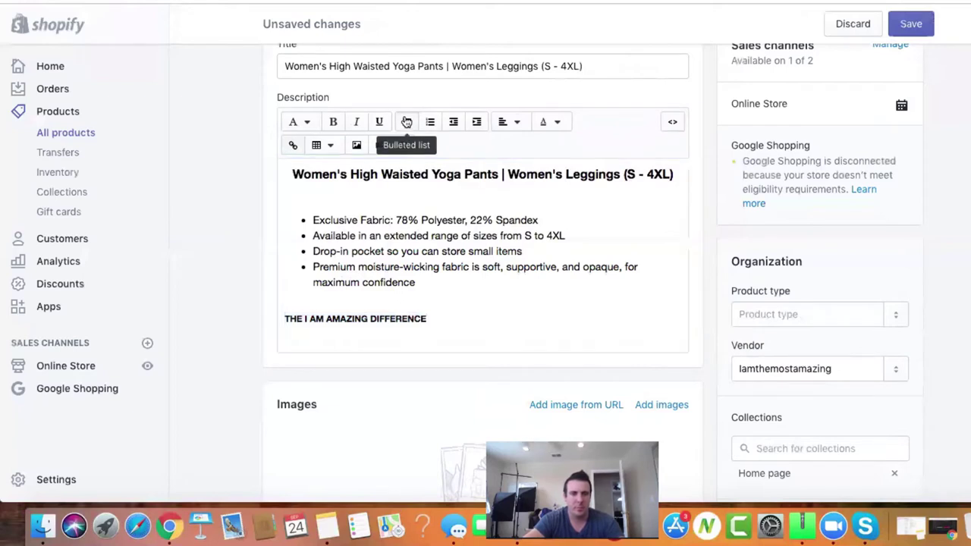
click(406, 123)
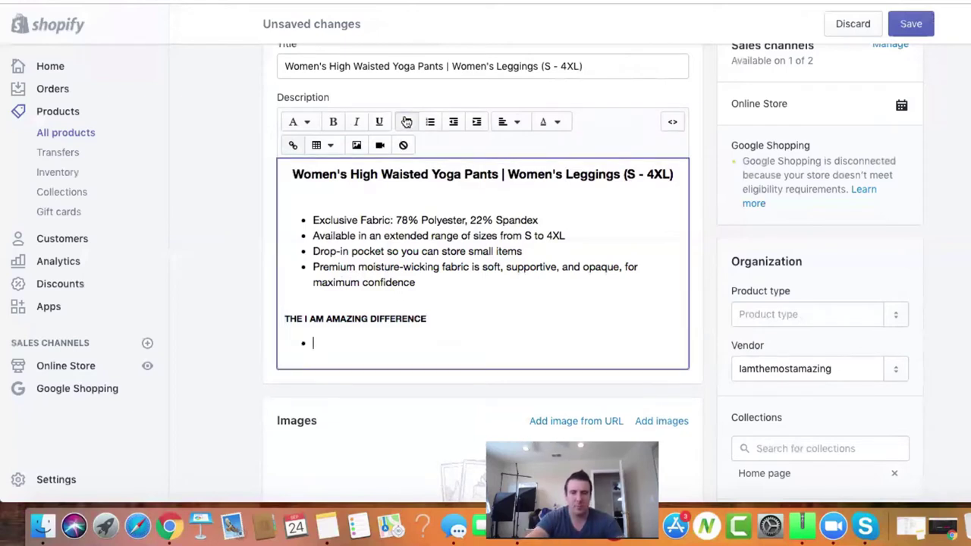
- Enter "100% Satisfaction Guaranteed" as the first bullet under the brand heading and open a new bullet below it
text(SA)
key(BackSpace)
key(BackSpace)
text(1)
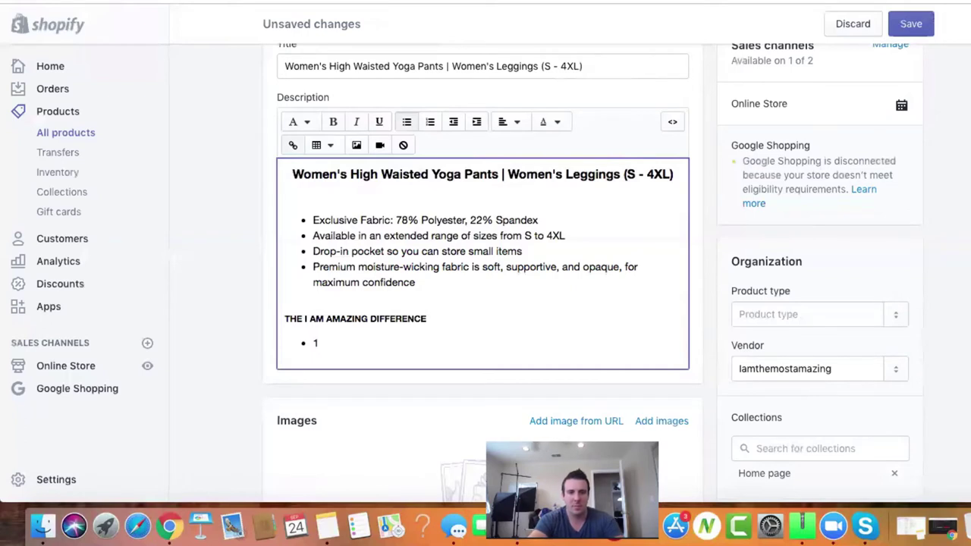
text(00% SAr)
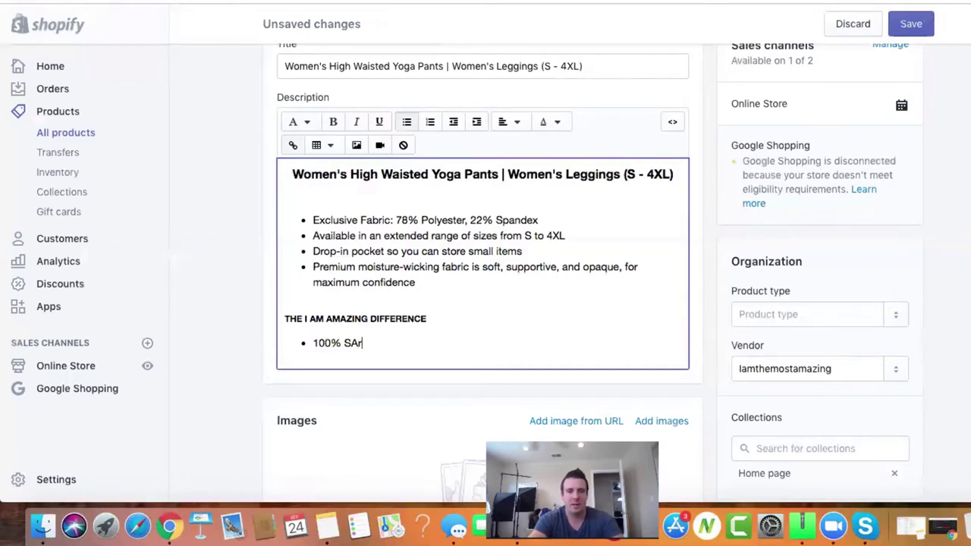
key(BackSpace)
text(atisfacti)
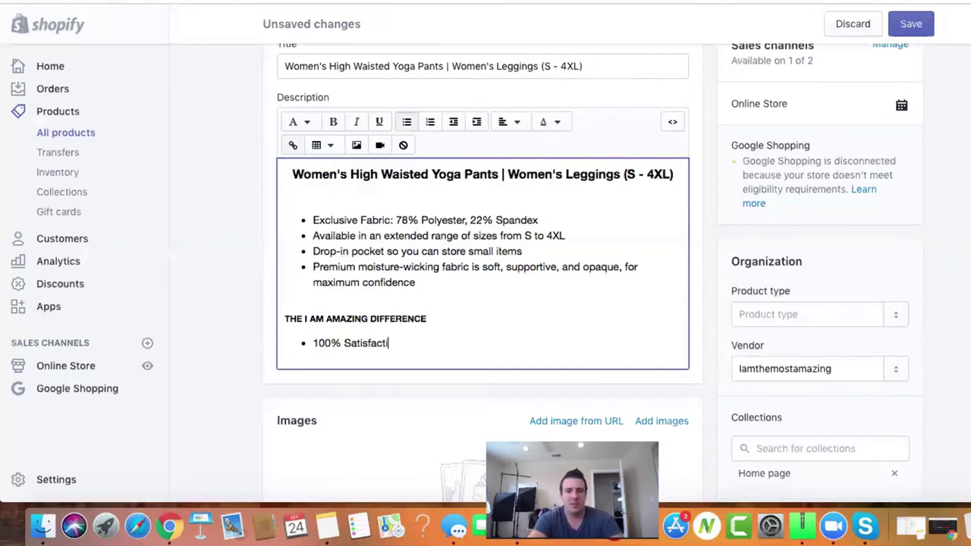
text(on Guarant)
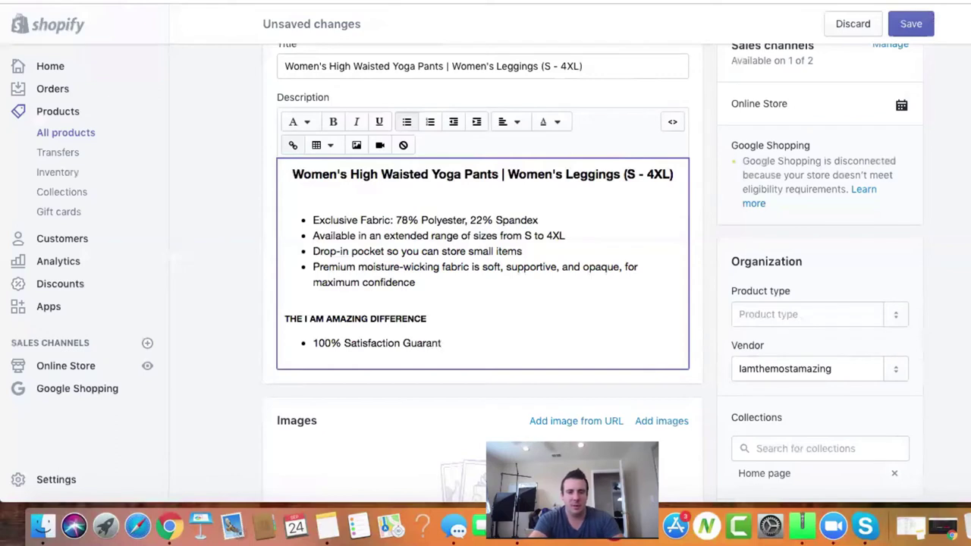
text(ee)
click(429, 107)
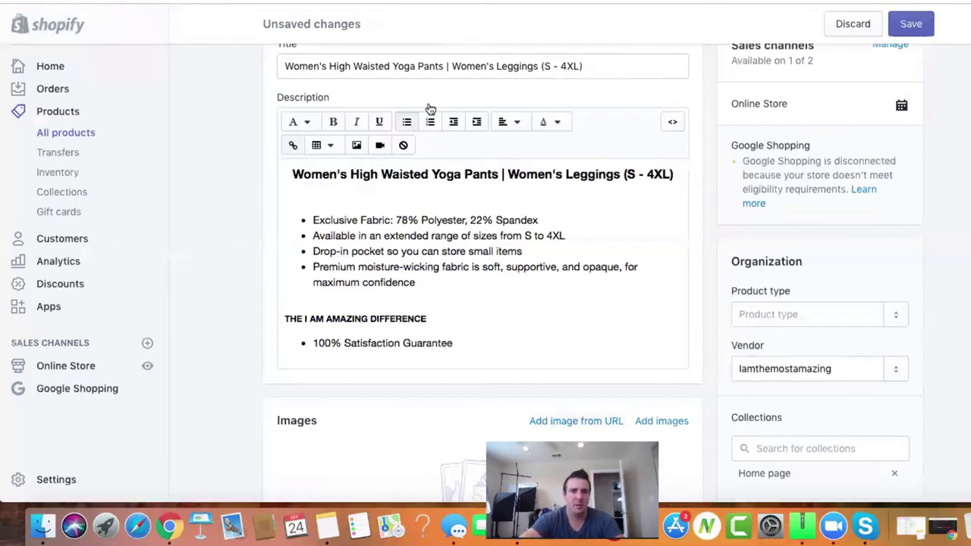
click(461, 343)
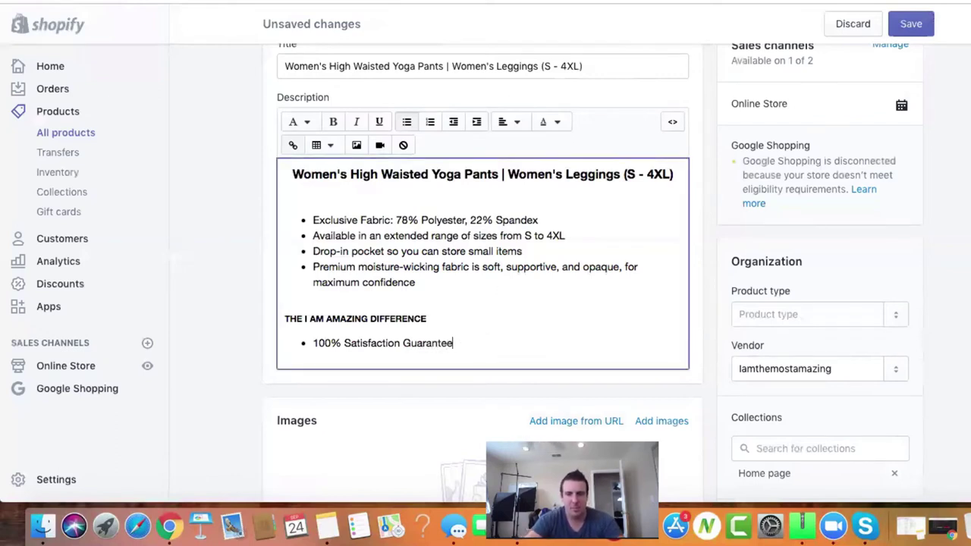
text(d)
key(Return)
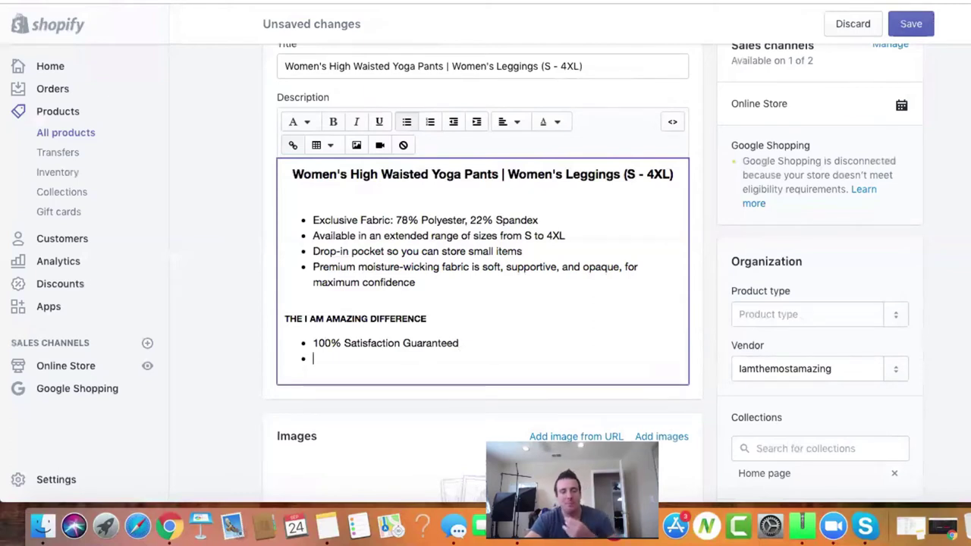
text(10f)
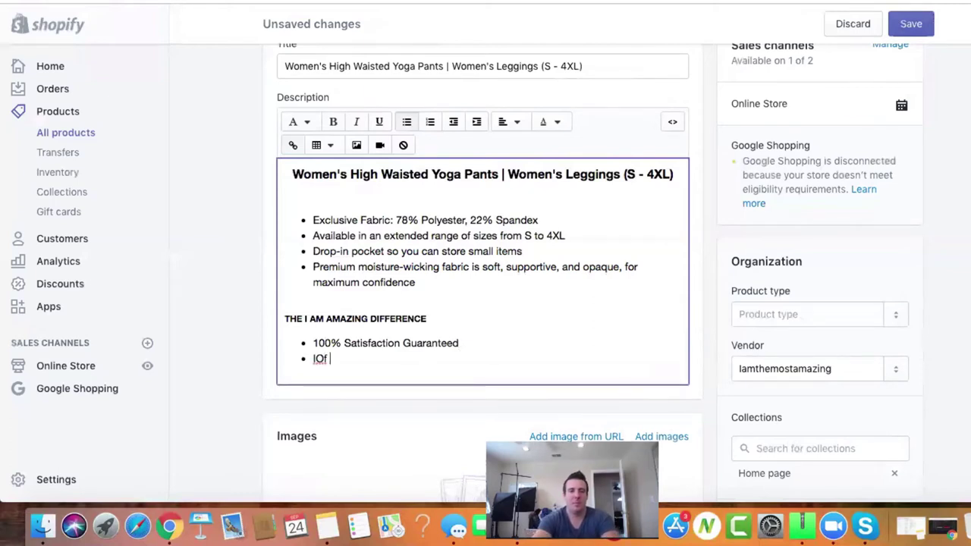
key(BackSpace)
key(BackSpace)
key(BackSpace)
key(BackSpace)
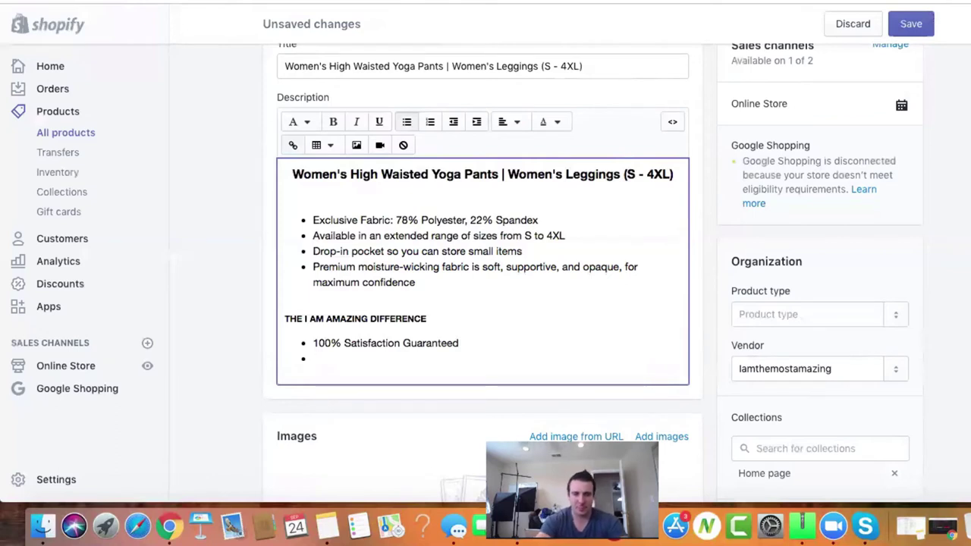
- Enter "Lululemon Quality at Half The Price" as the second bullet under the brand heading
text(Lu)
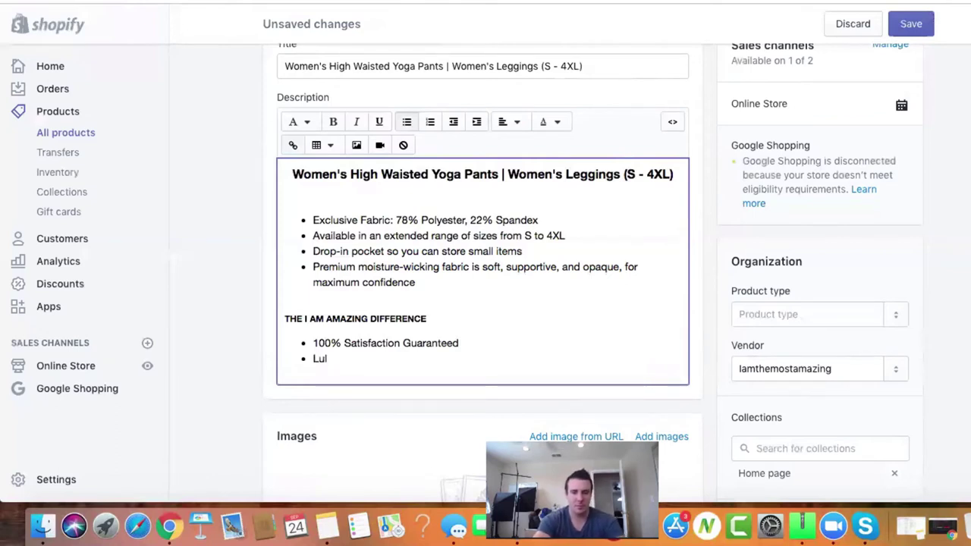
text(lulemon Qu)
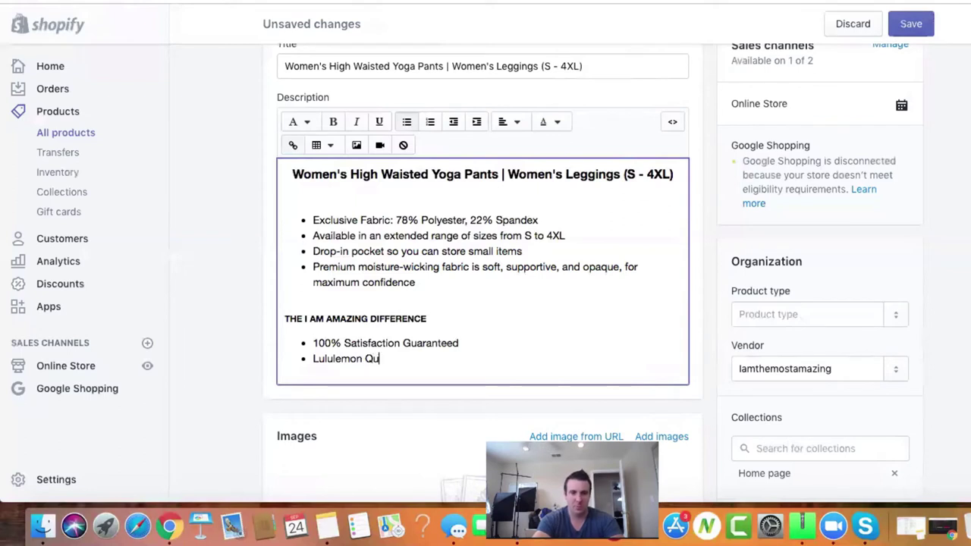
text(ality)
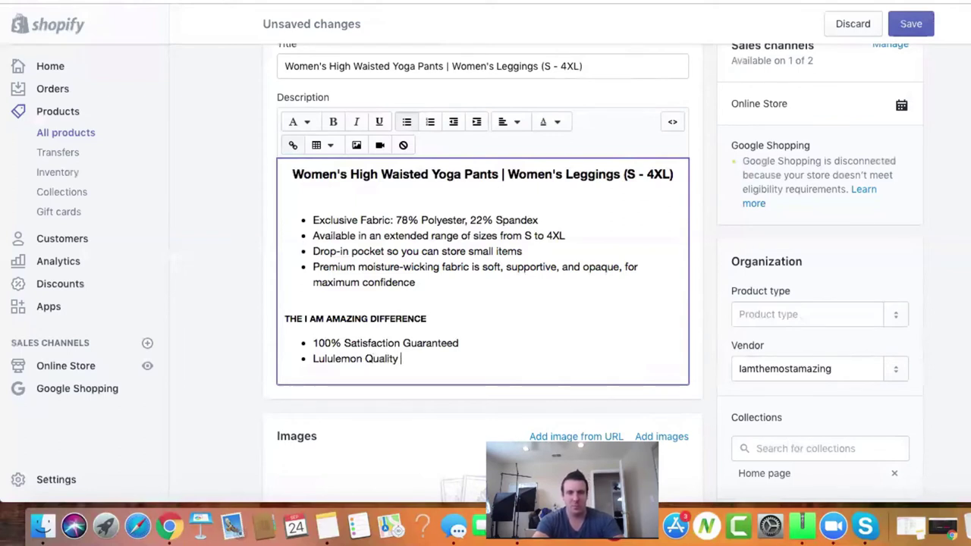
text( at Half)
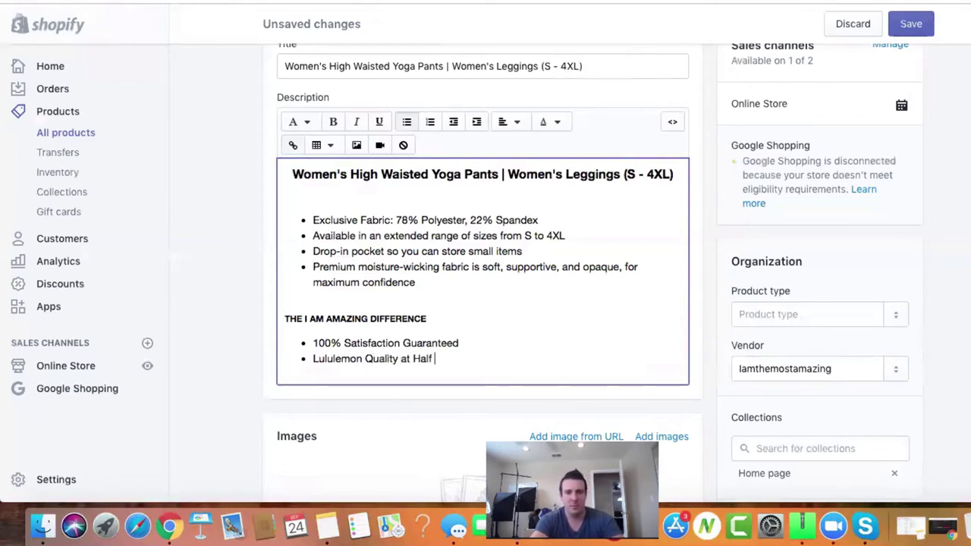
text( the)
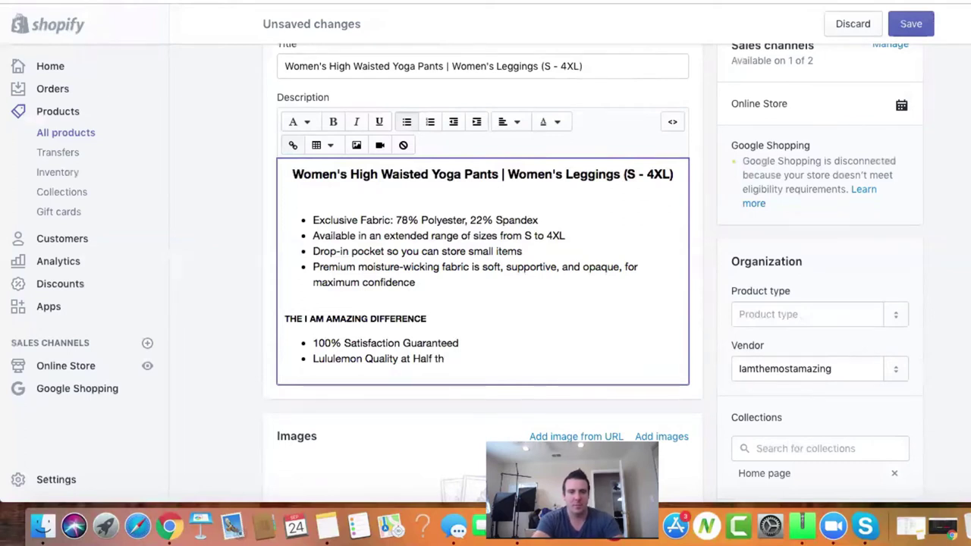
key(BackSpace)
key(BackSpace)
text(The Pro)
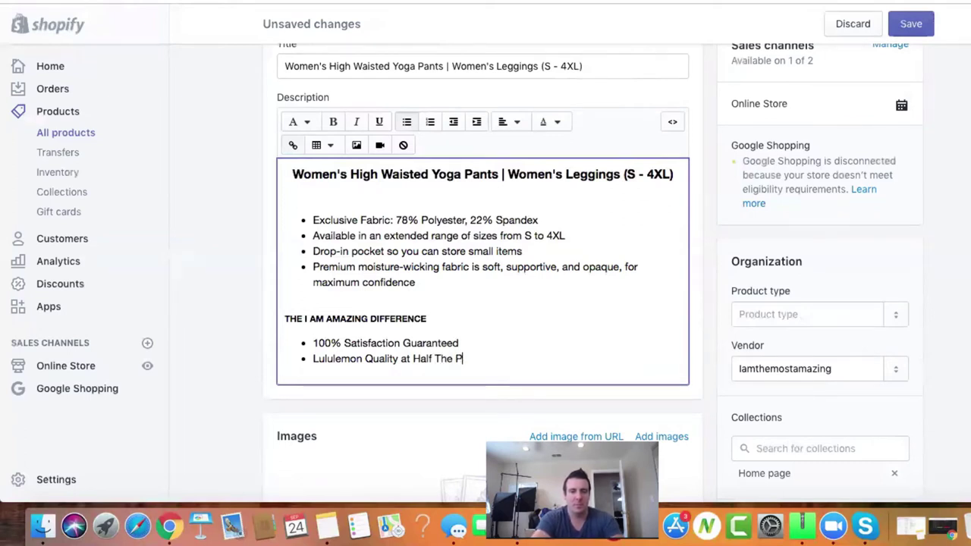
key(BackSpace)
key(BackSpace)
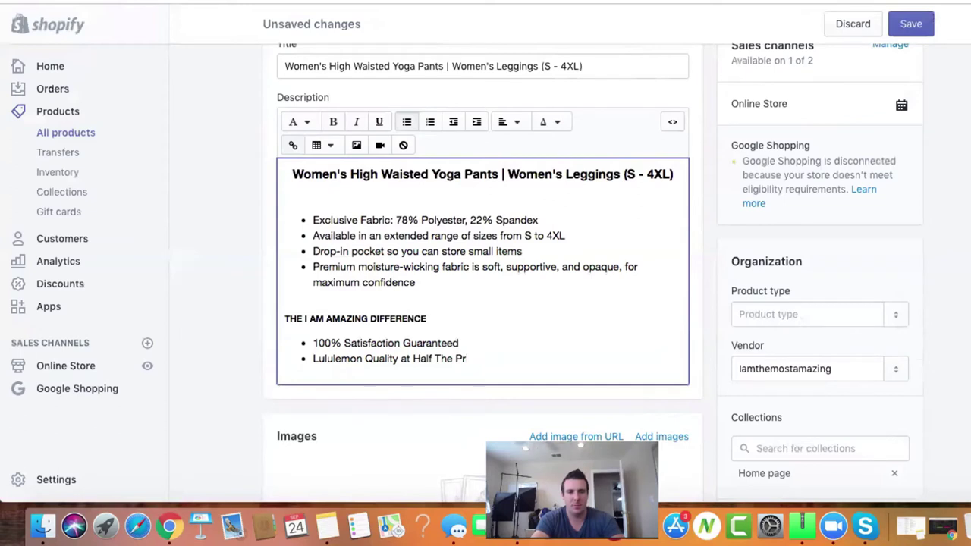
text(ice)
- Add "Relaxed Exchange Policy" as the third bullet under the brand heading and save the product
key(Return)
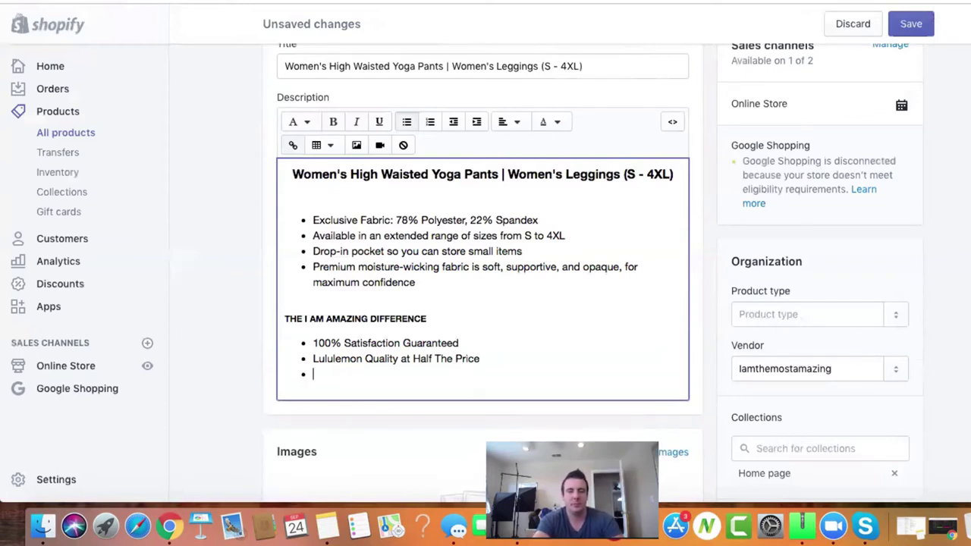
text(Relaex)
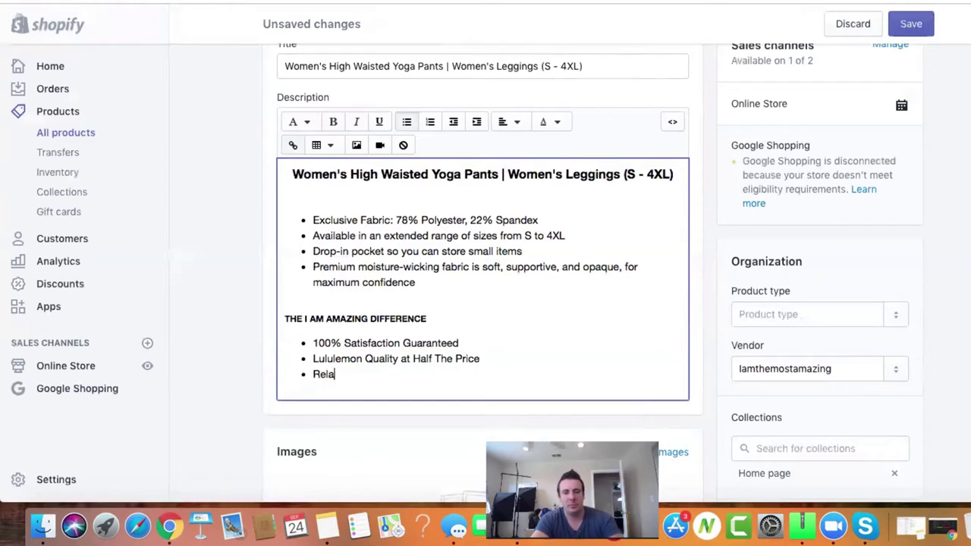
key(BackSpace)
key(BackSpace)
text(xed )
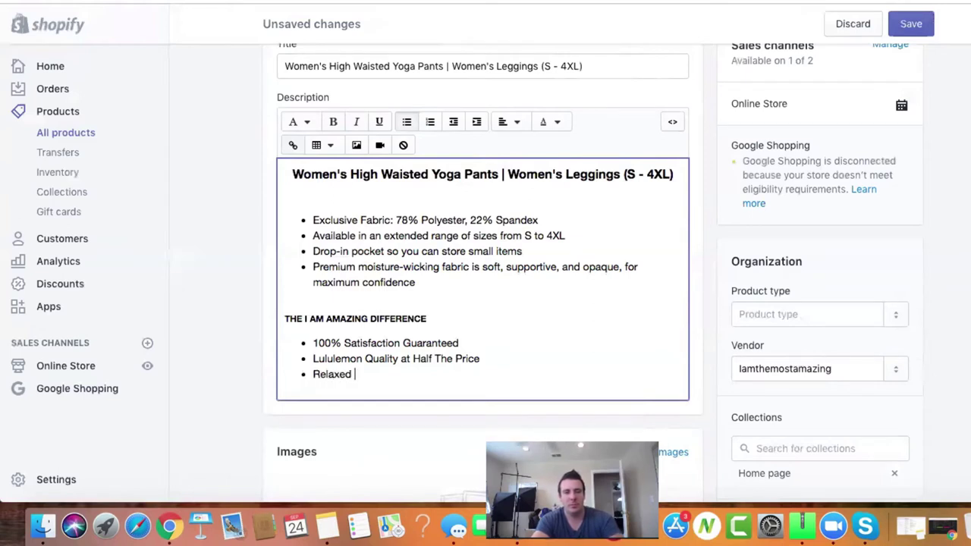
text(Exchange )
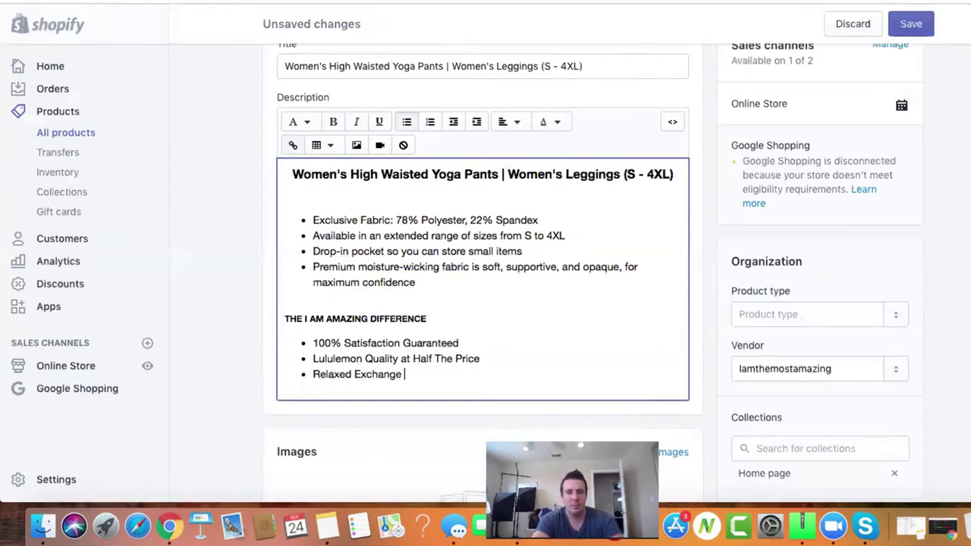
text(Policy)
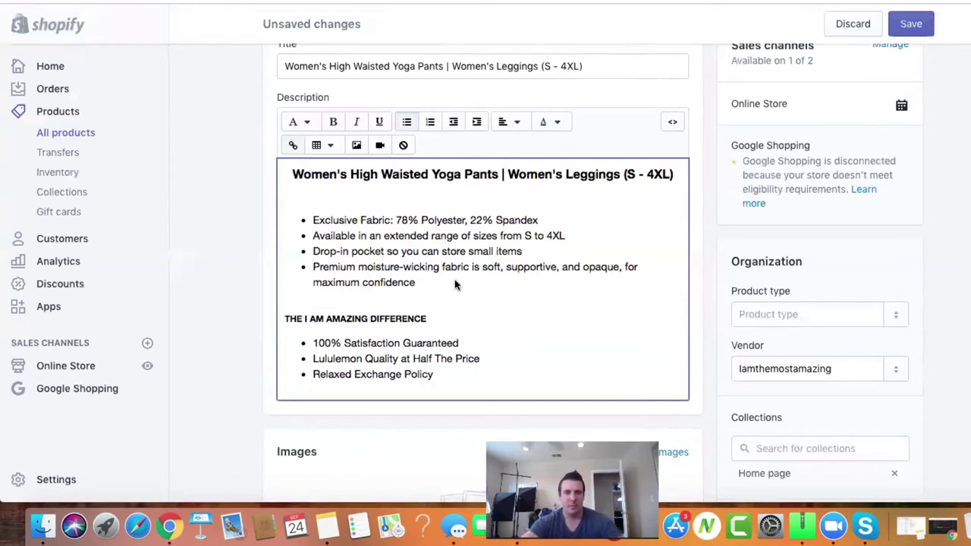
click(910, 23)
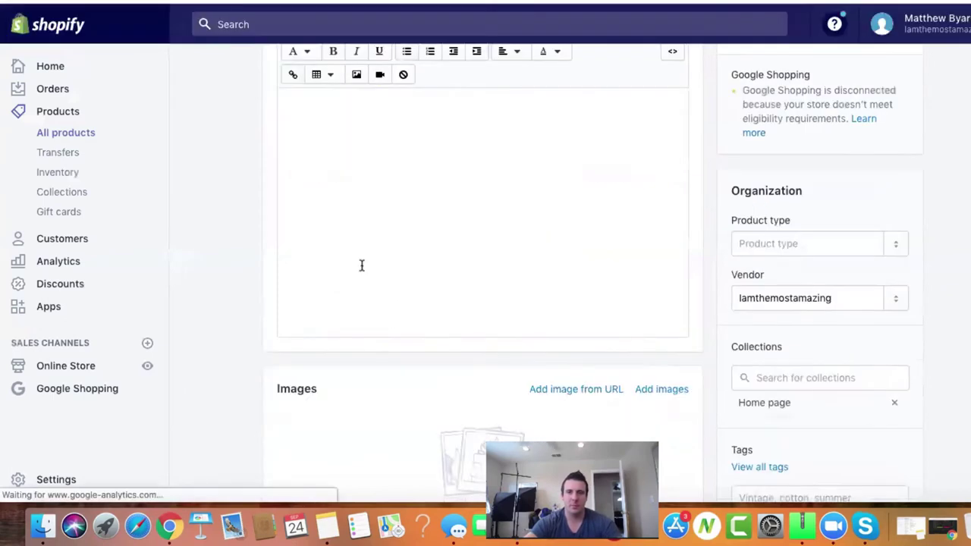
- Remove the blank line between the description's title and its first bullet list, and save the product
click(321, 124)
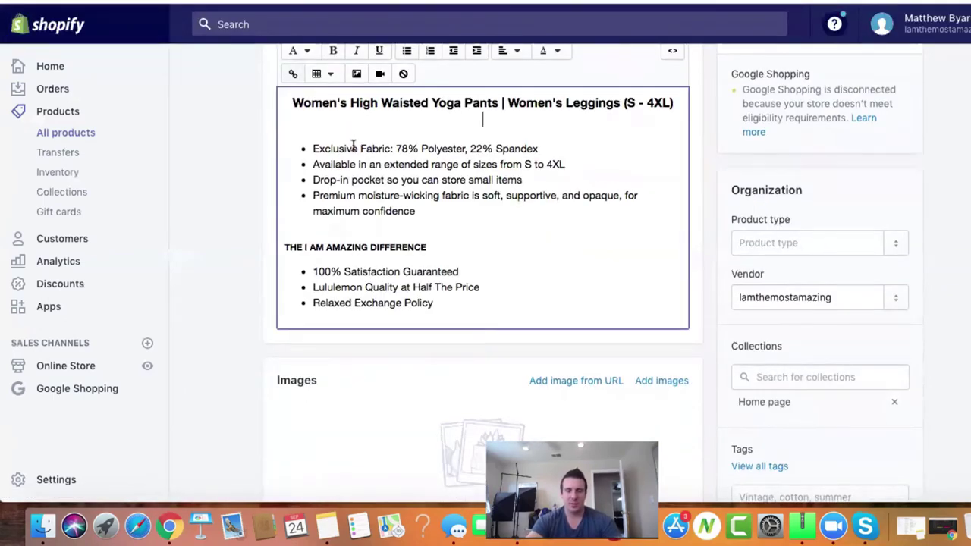
key(BackSpace)
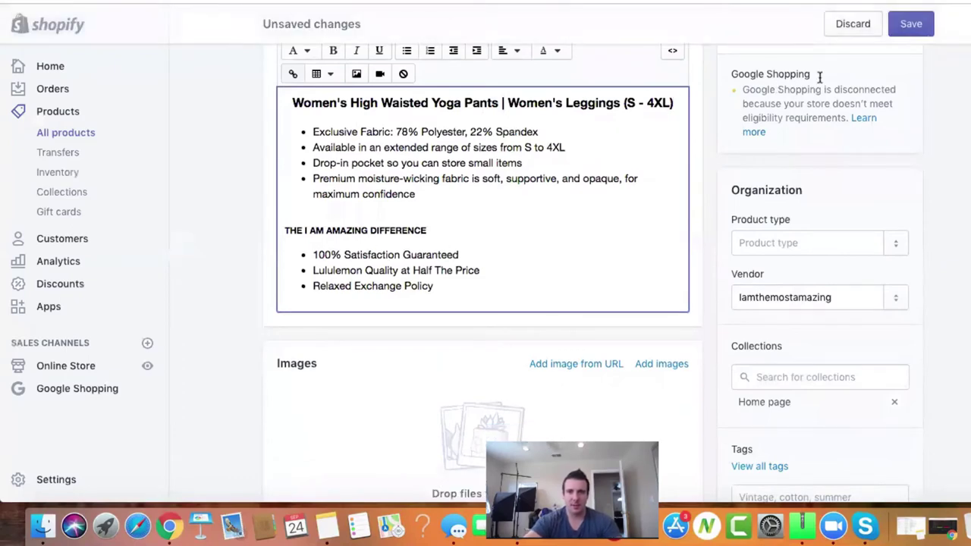
click(920, 28)
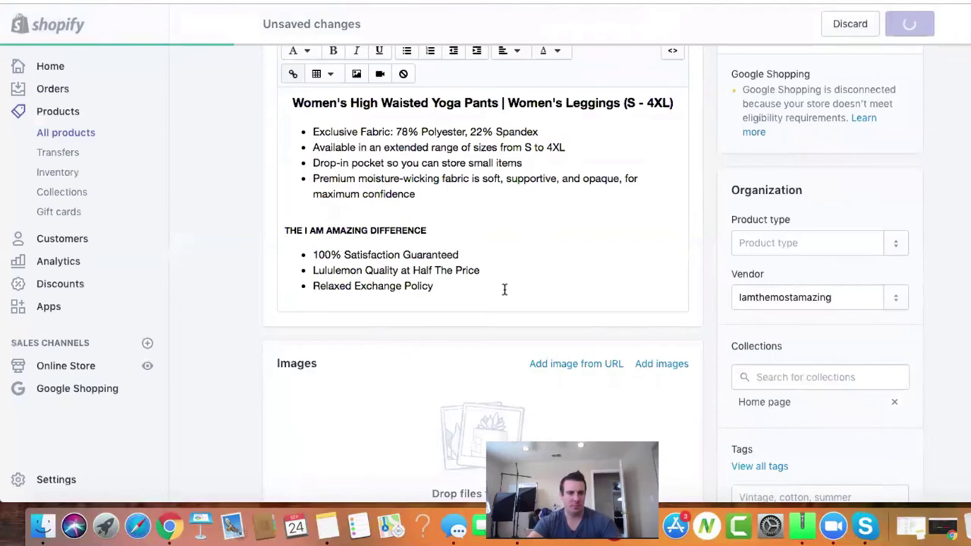
- End the bulleted list after "Relaxed Exchange Policy" and enter "PERSONAL CARE" as a plain line below it
click(449, 285)
key(Return)
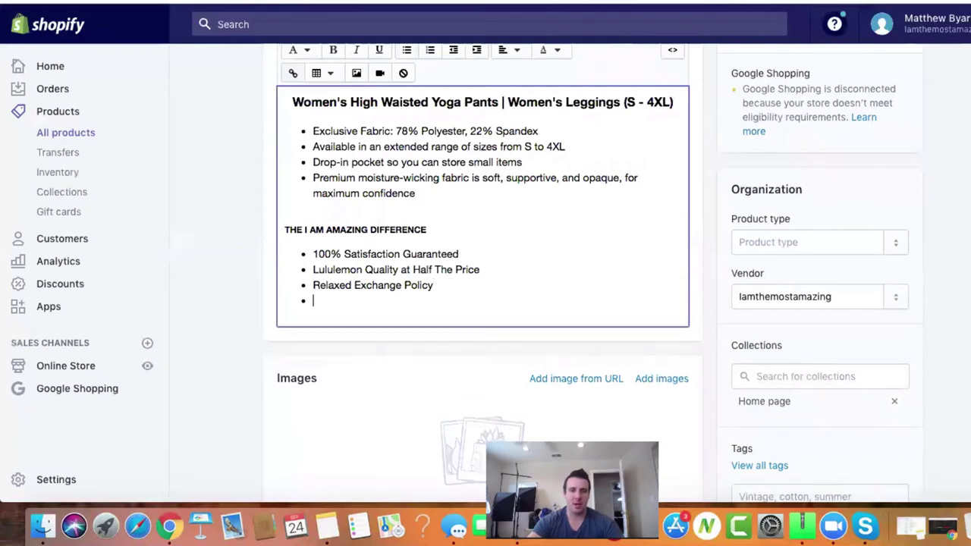
key(Return)
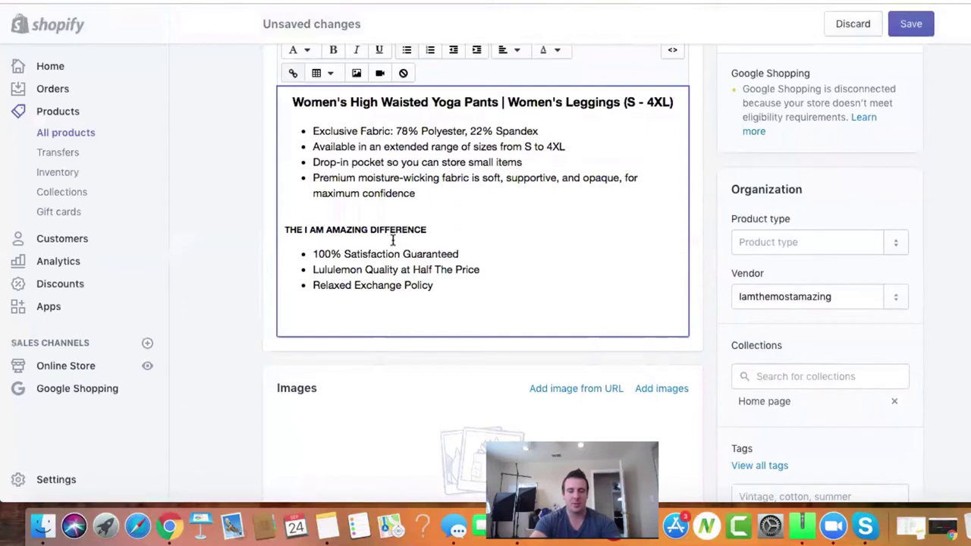
text(P)
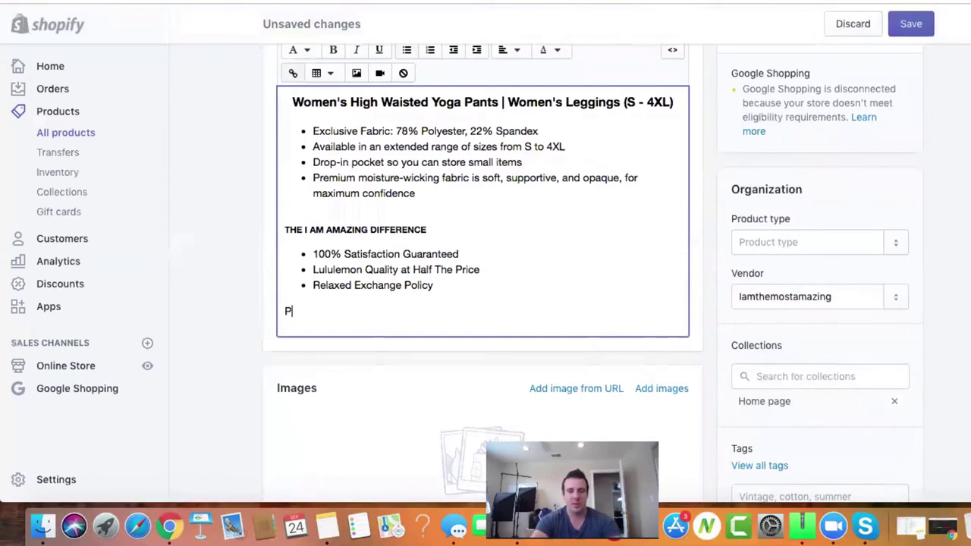
text(ErERSONAL )
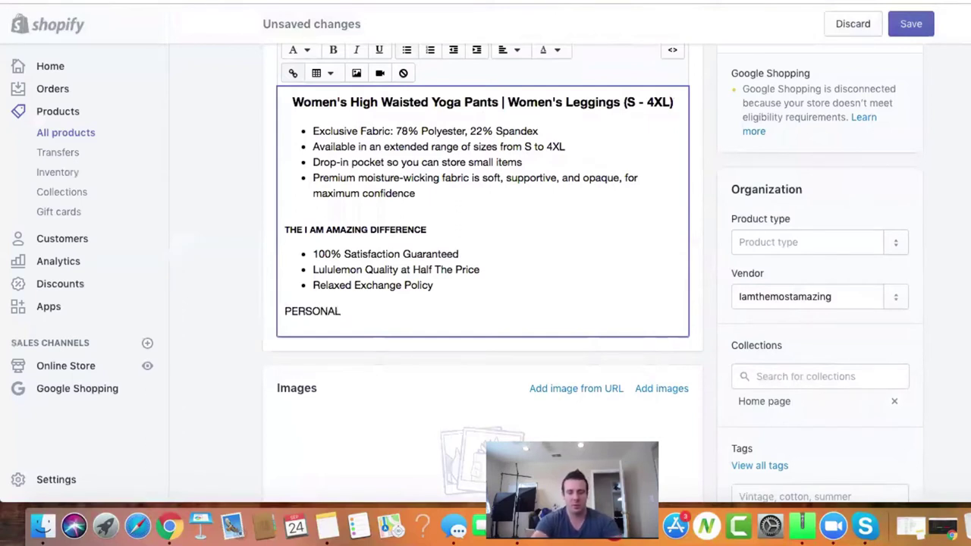
text(CARE)
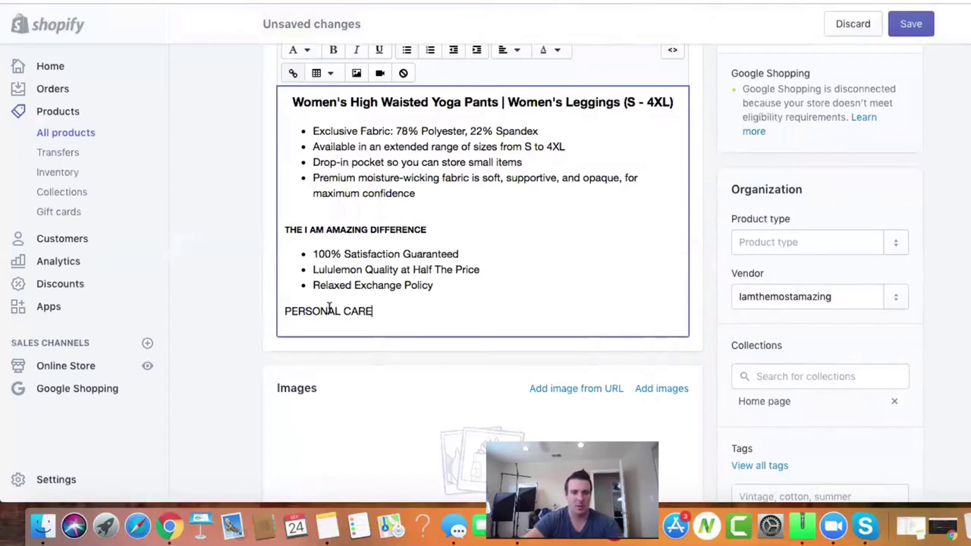
- Format the "PERSONAL CARE" line as a small bold heading and start a bulleted list below it
triple_click(328, 310)
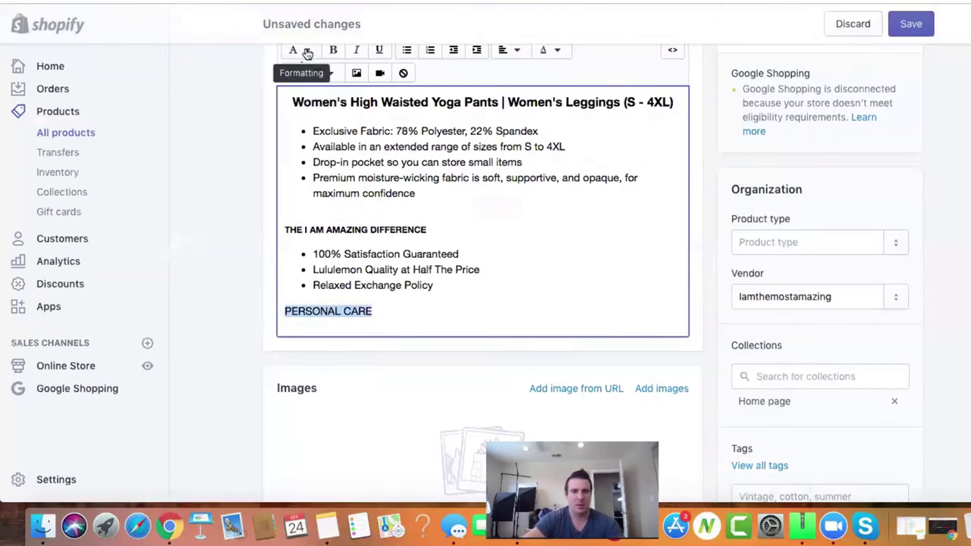
click(304, 50)
click(344, 207)
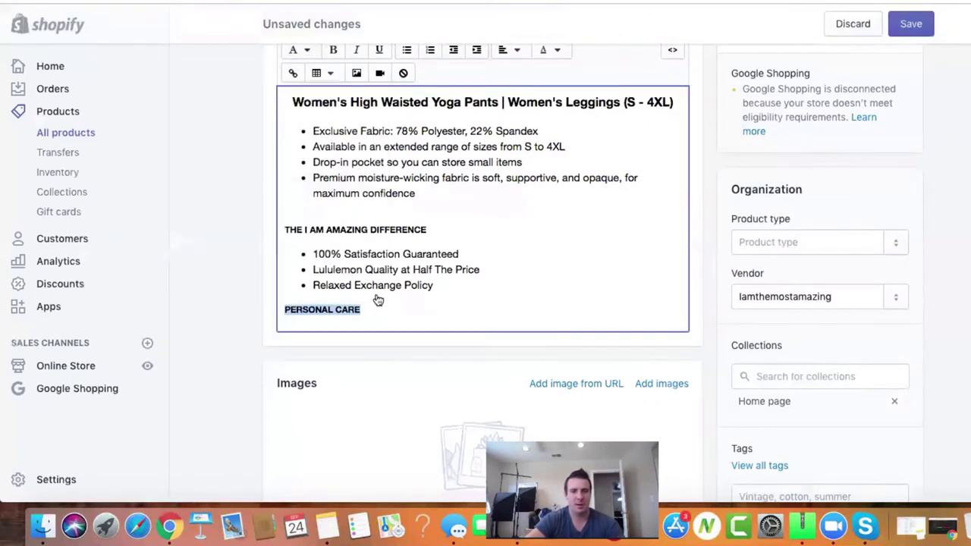
click(375, 309)
key(Return)
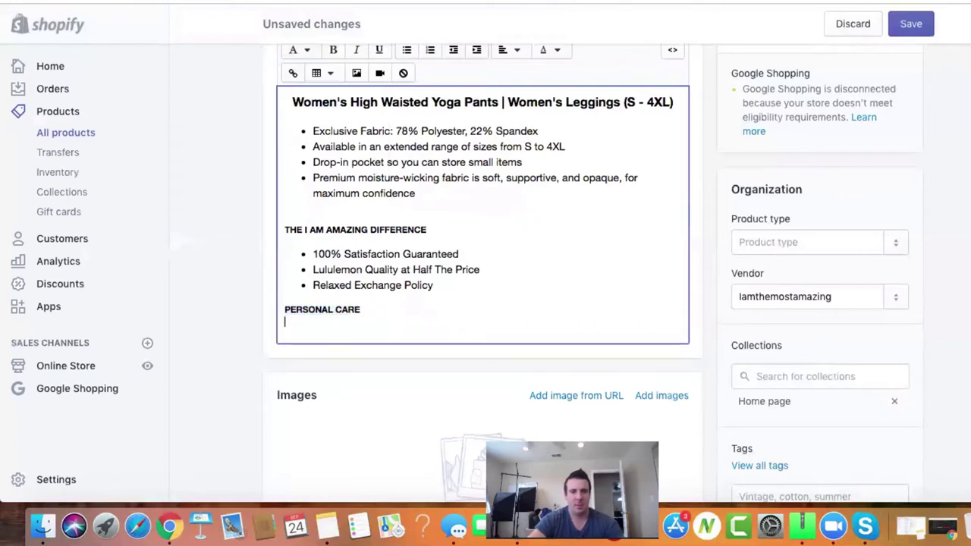
click(407, 50)
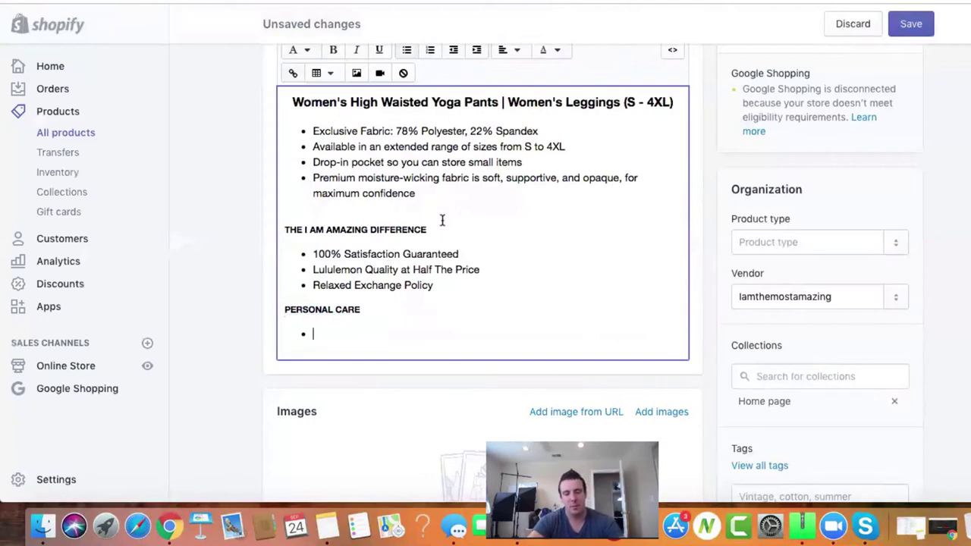
- Enter "Machine Wash Cold" as the first bullet under the "PERSONAL CARE" heading
text(MAchine)
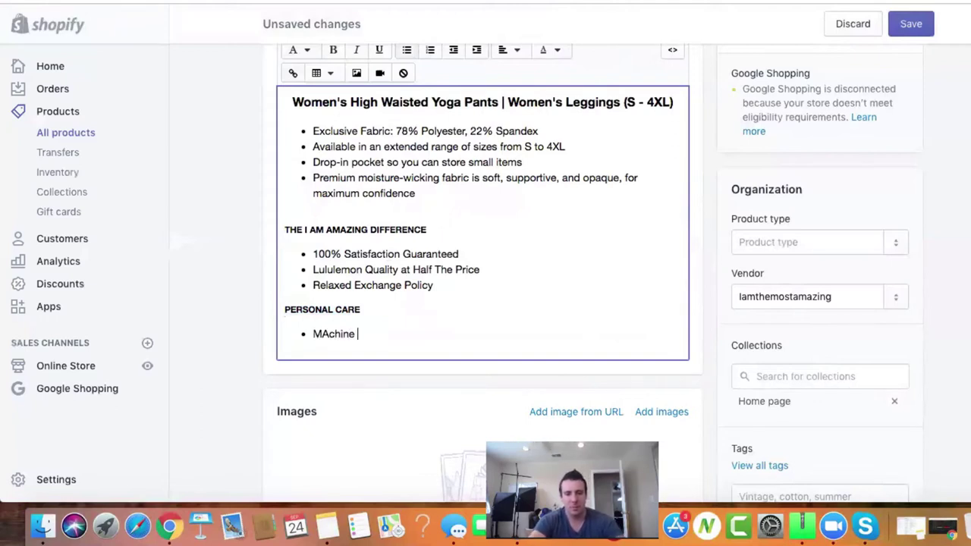
key(BackSpace)
key(BackSpace)
key(BackSpace)
key(BackSpace)
key(BackSpace)
key(BackSpace)
text(achin)
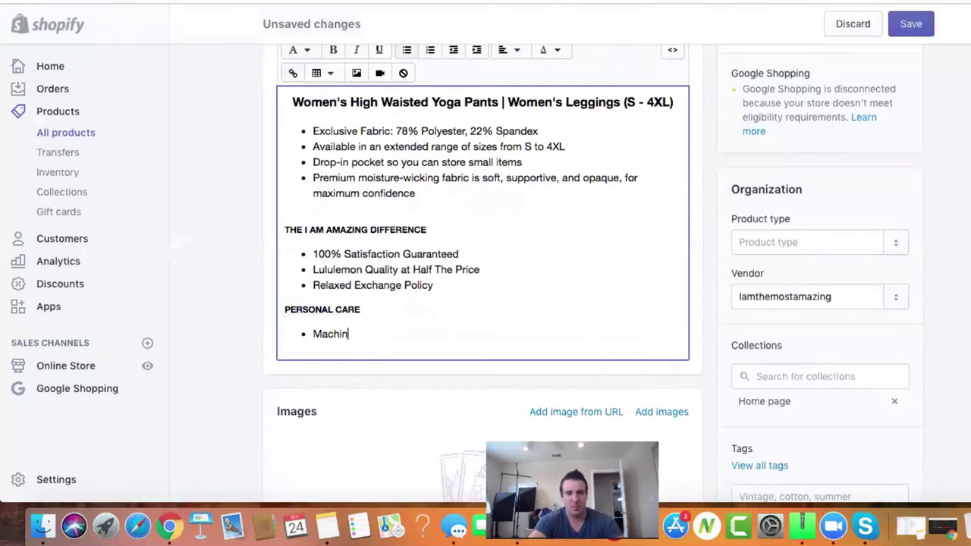
text(e Wash Cold)
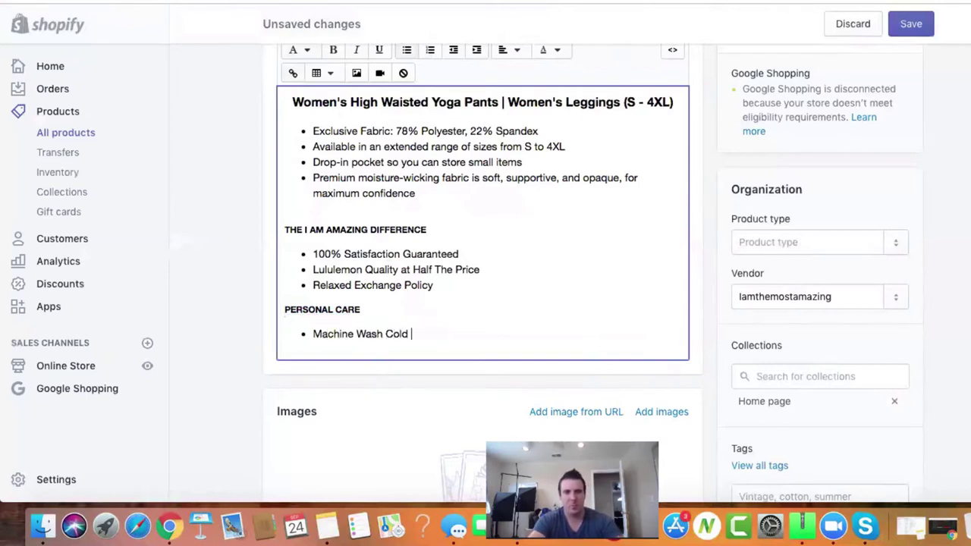
- Add "Do Not Dry Clean" as the second bullet under the "PERSONAL CARE" heading
key(Return)
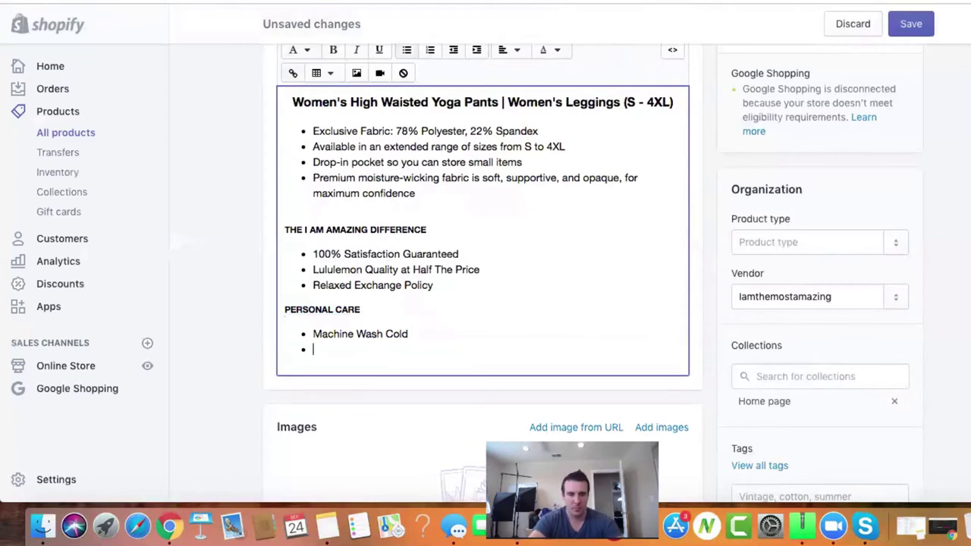
text(D)
key(BackSpace)
text(Do )
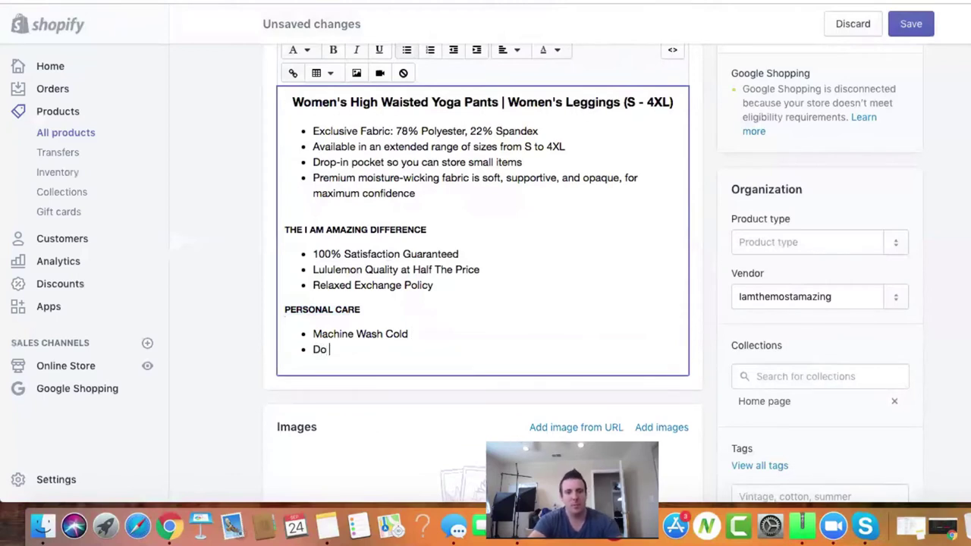
text(Not Dry )
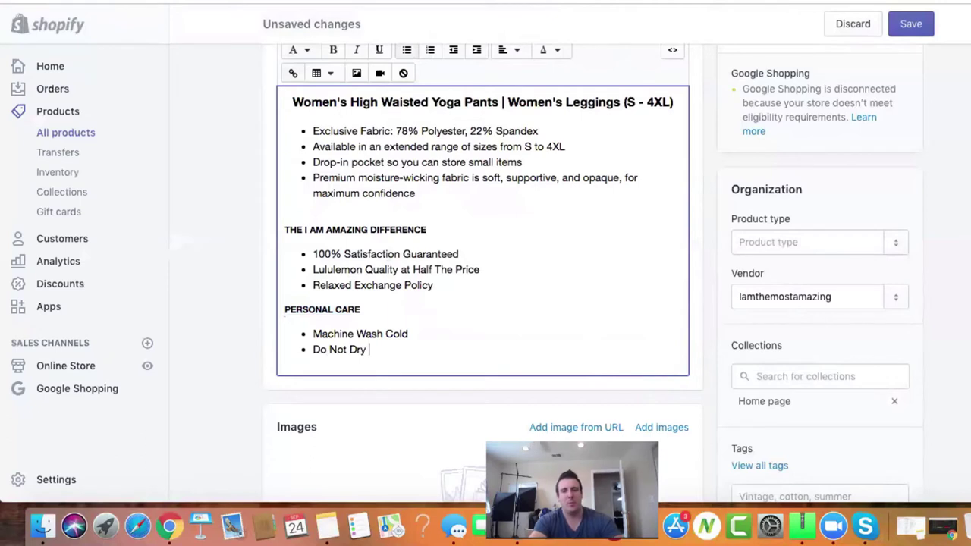
text(Clean)
- Add "Hang Dry Only" as the third bullet under the "PERSONAL CARE" heading
key(Return)
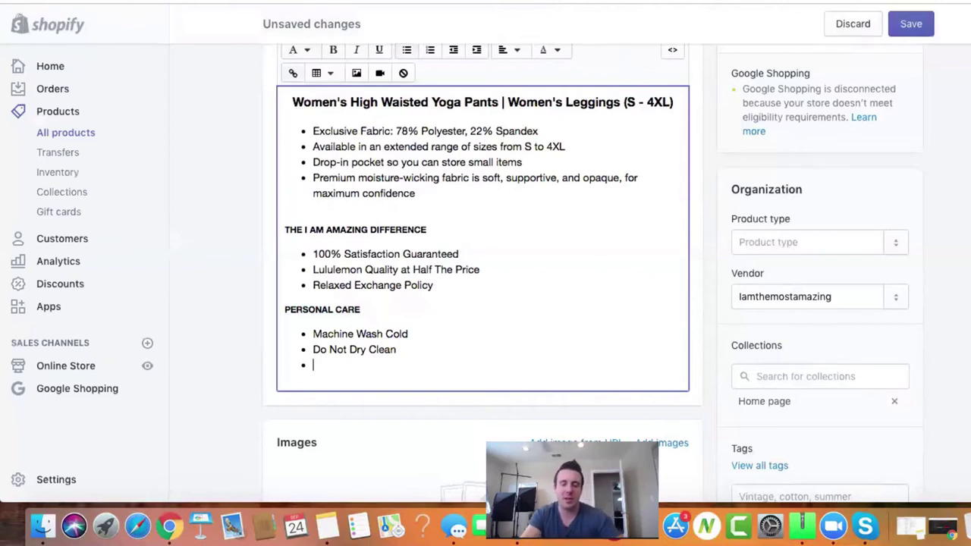
text(a)
key(BackSpace)
text(H)
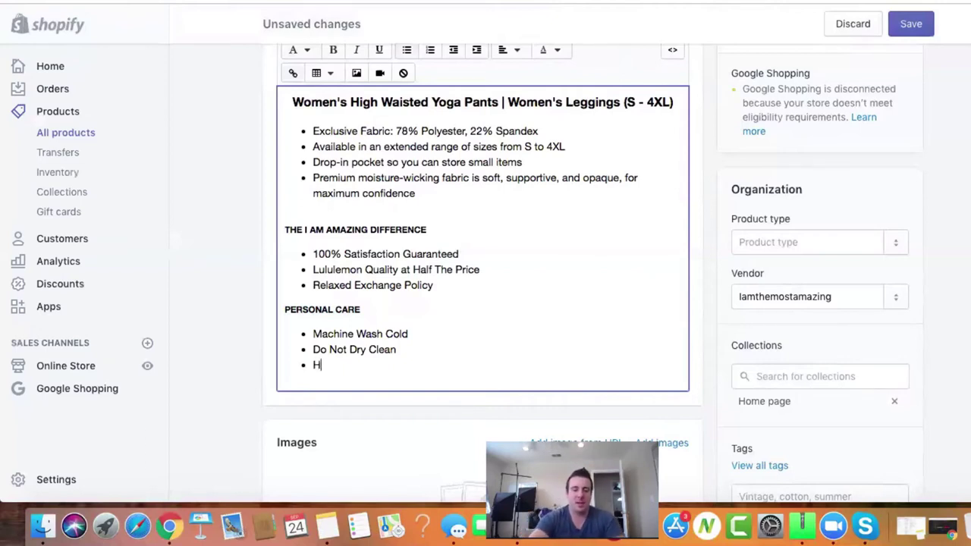
text(anf D)
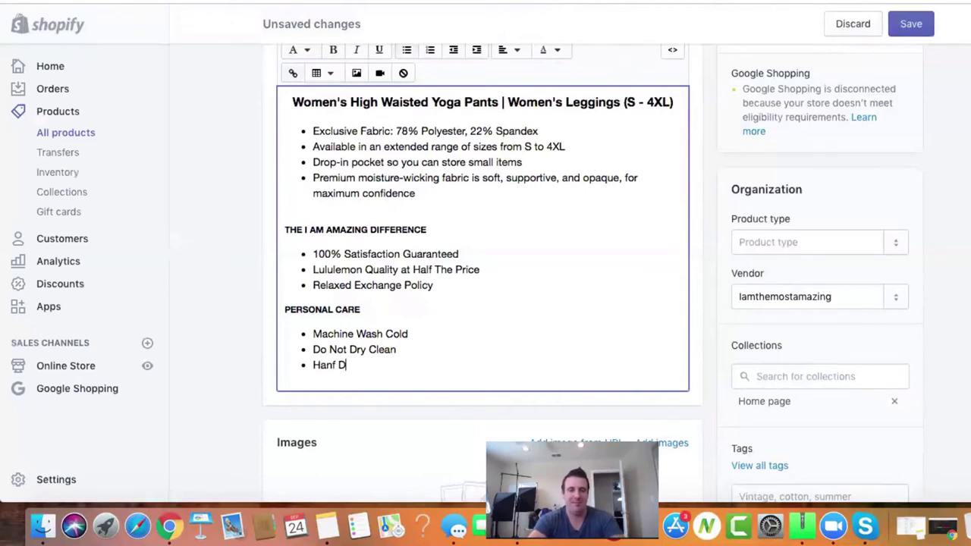
key(BackSpace)
key(BackSpace)
key(BackSpace)
text(g )
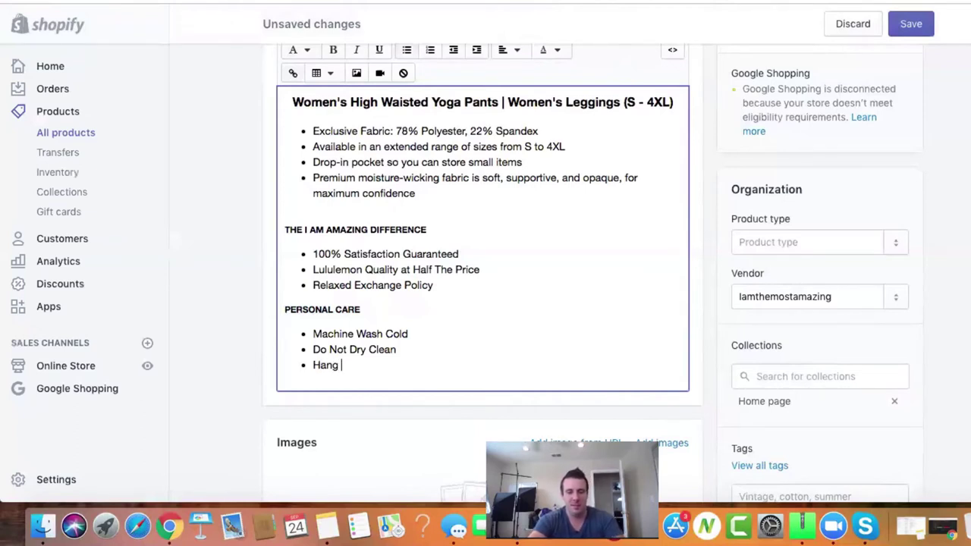
text(Dry O)
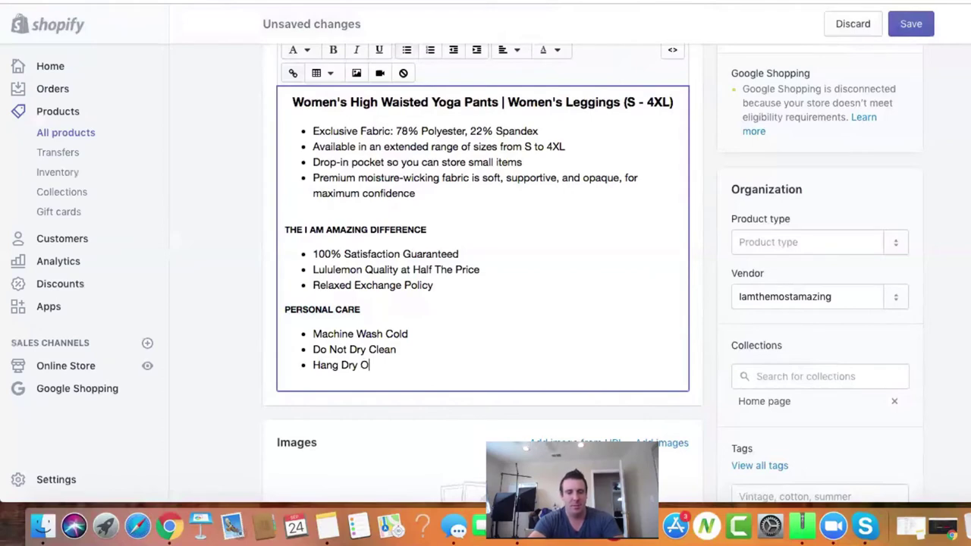
text(nly)
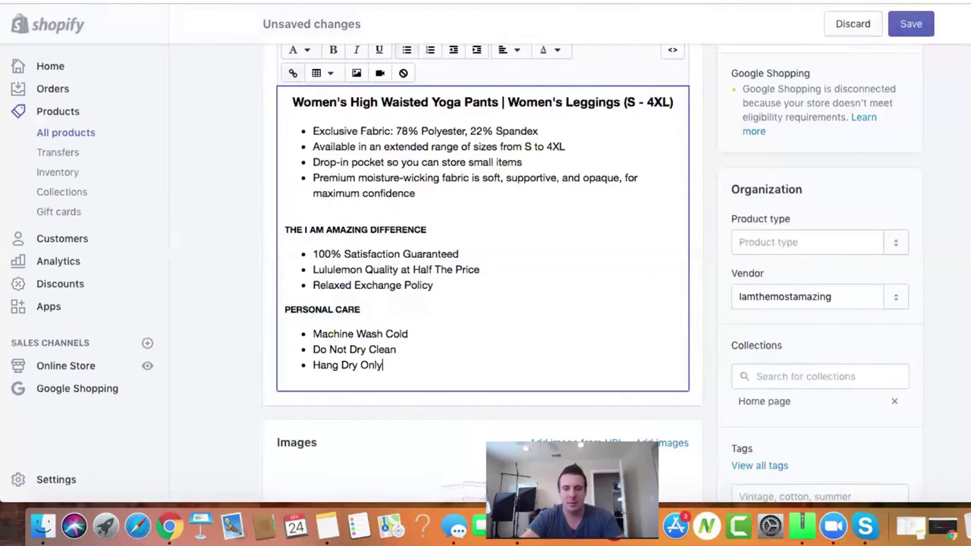
key(Return)
key(Return)
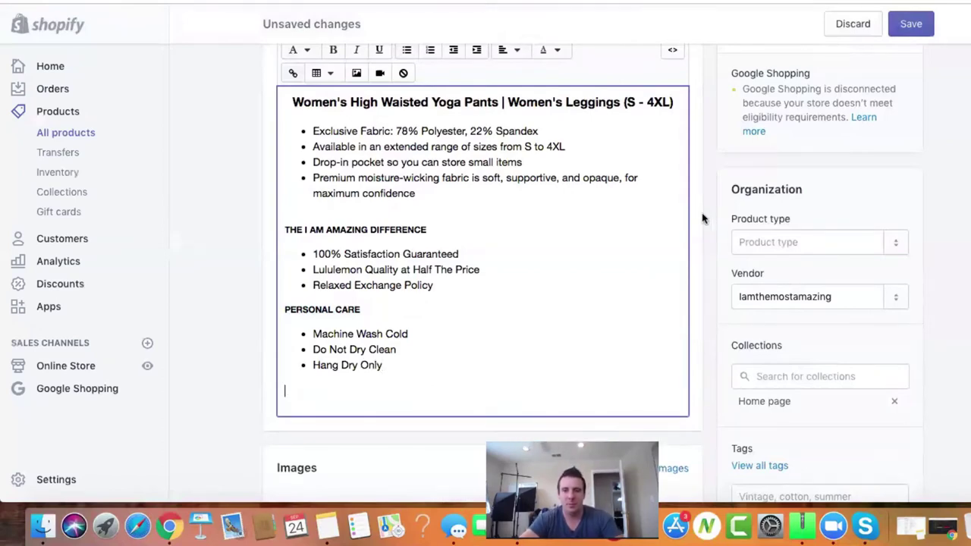
scroll(711, 212, up, 1)
scroll(711, 212, up, 2)
scroll(364, 129, down, 1)
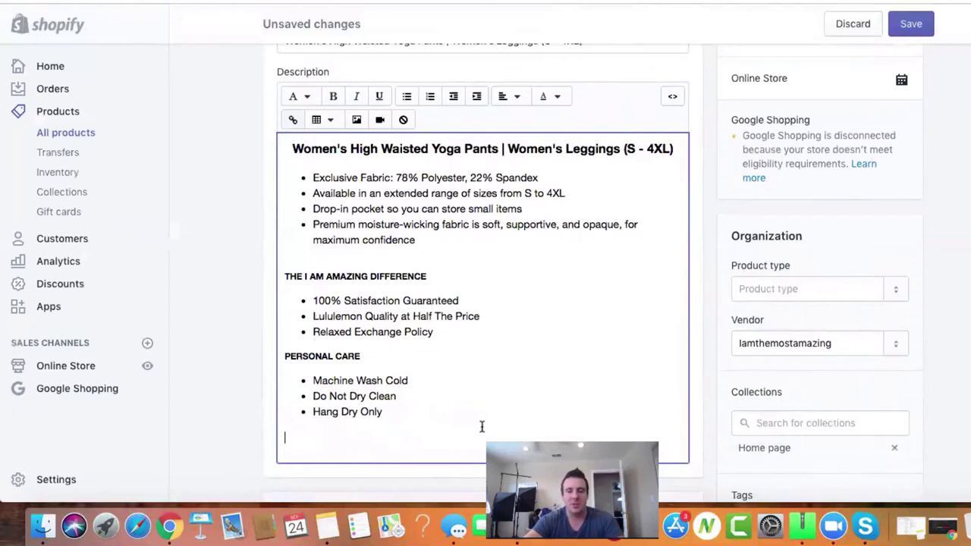
key(BackSpace)
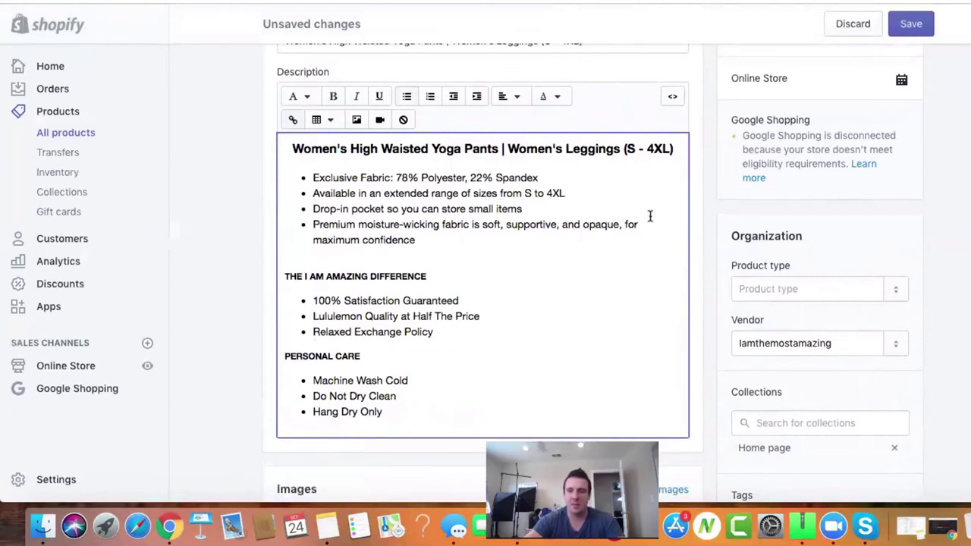
- Save the product with the new "PERSONAL CARE" section in its description
scroll(708, 314, down, 5)
scroll(709, 314, up, 5)
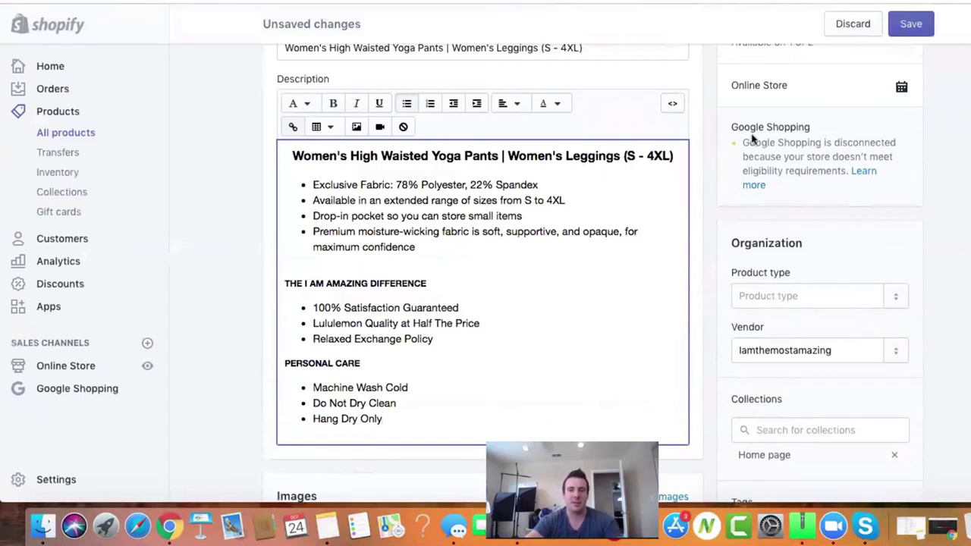
click(912, 25)
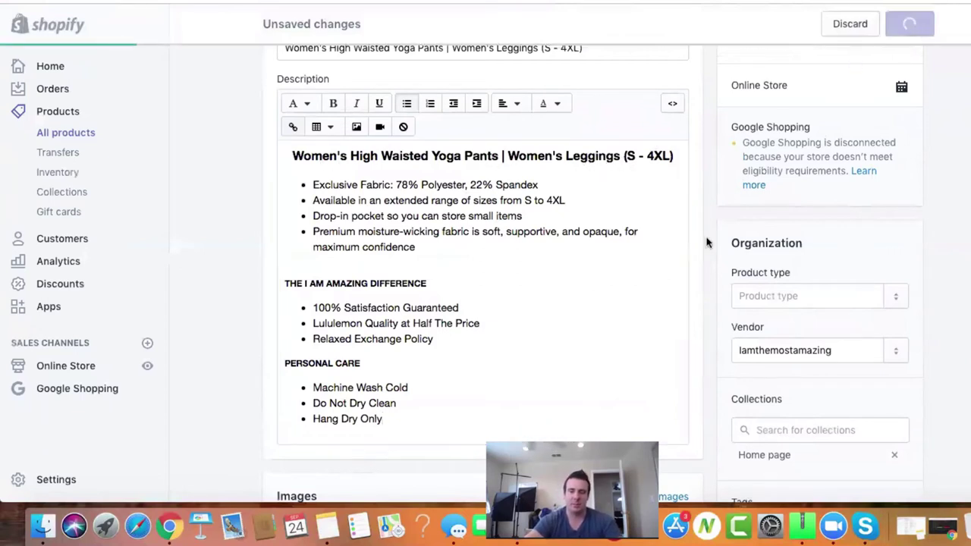
- Clear the existing amount from the product's price in the Pricing section
scroll(706, 243, down, 5)
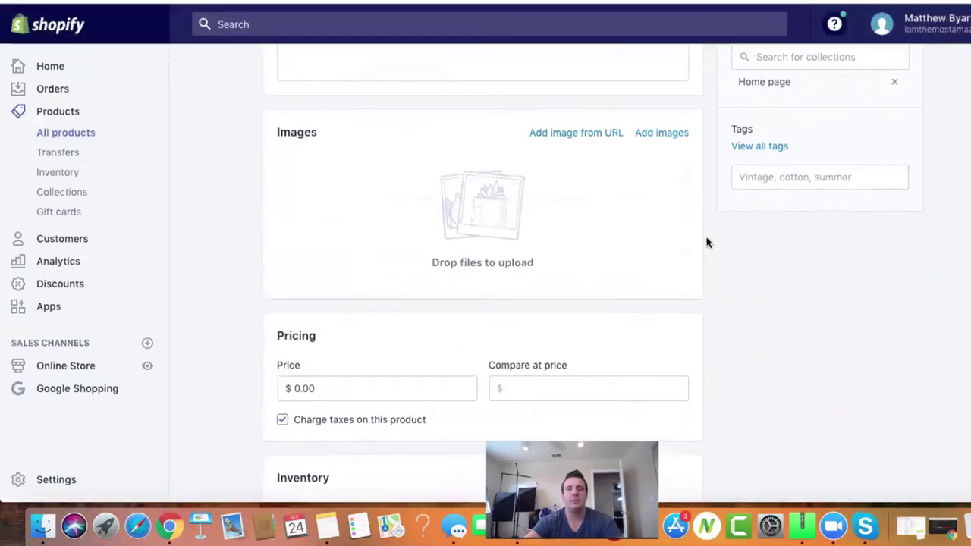
scroll(713, 275, down, 2)
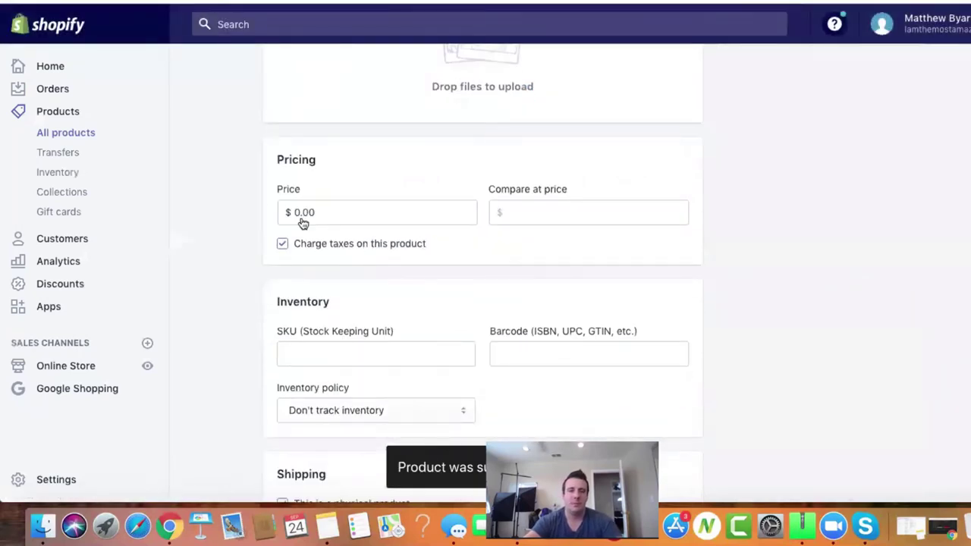
click(368, 213)
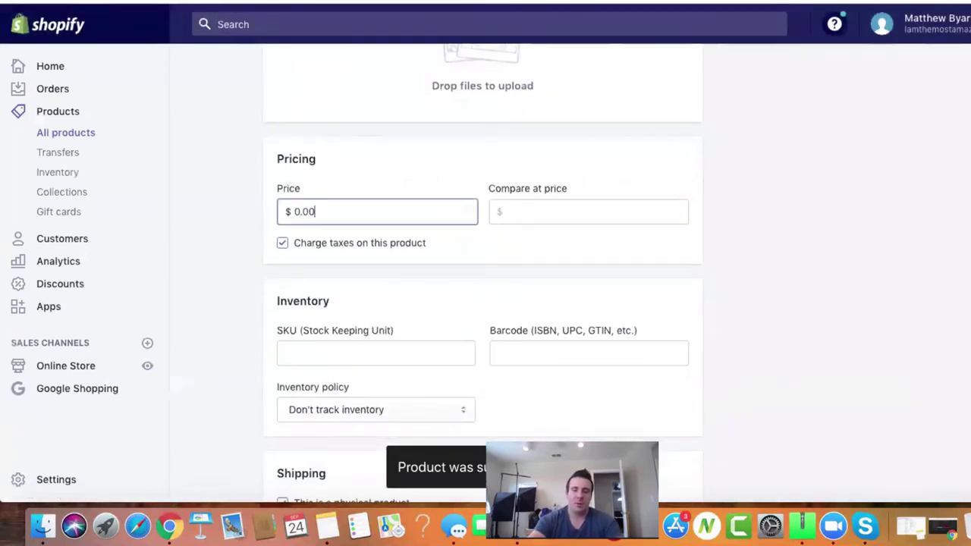
key(BackSpace)
key(BackSpace)
key(BackSpace)
key(BackSpace)
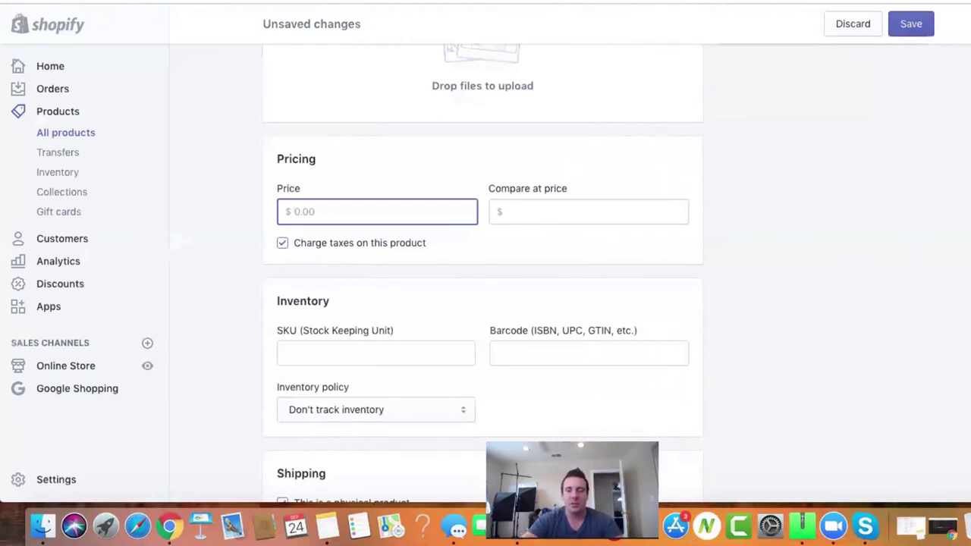
- Open the Google homepage in a new browser tab
click(740, 4)
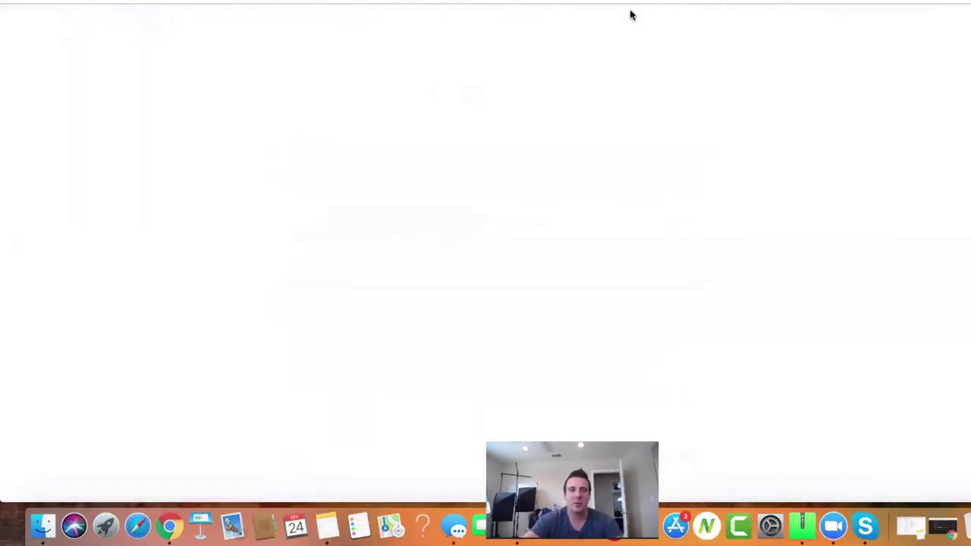
text(google)
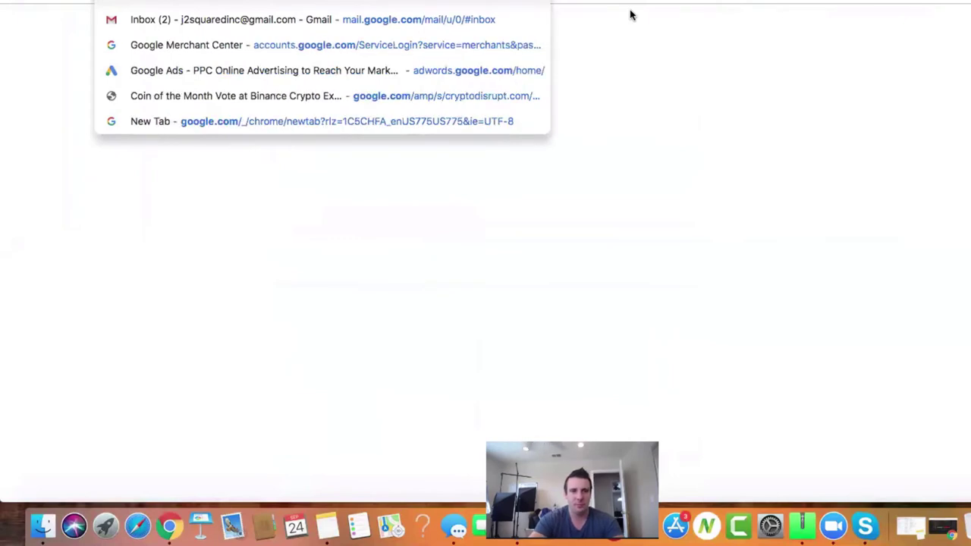
key(Return)
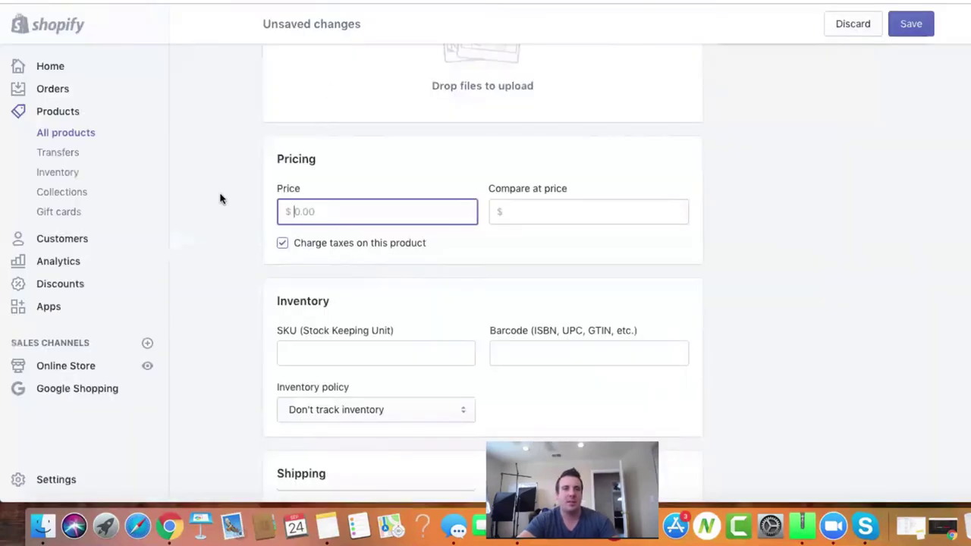
- Insert "Flamingo" before "Yoga Pants" in the product title and submit the change for saving
scroll(220, 199, up, 10)
click(285, 191)
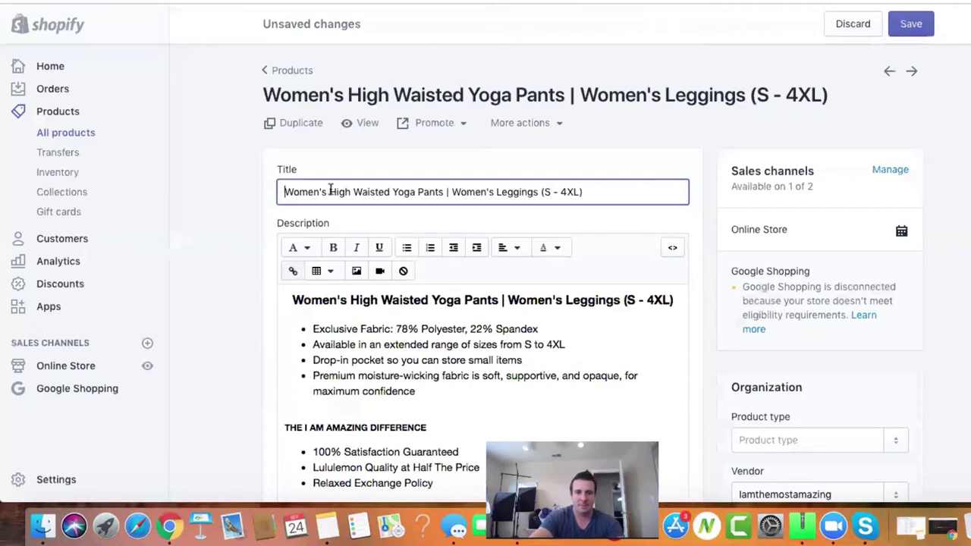
click(392, 192)
text(Fi)
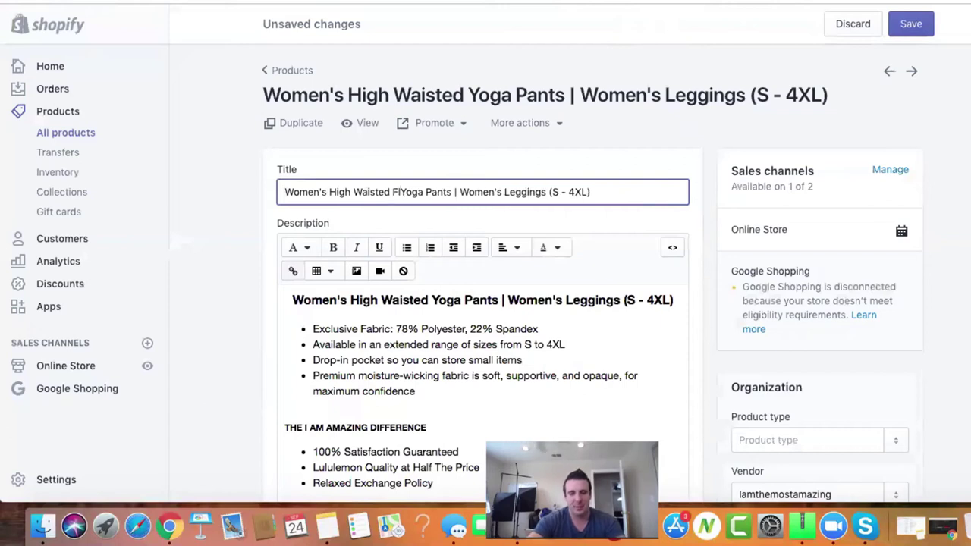
text(amingo)
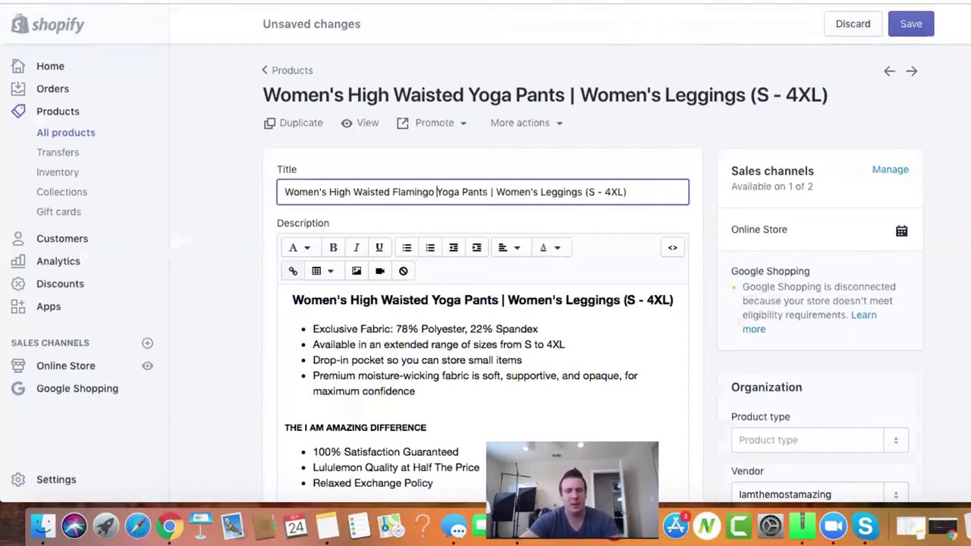
click(910, 25)
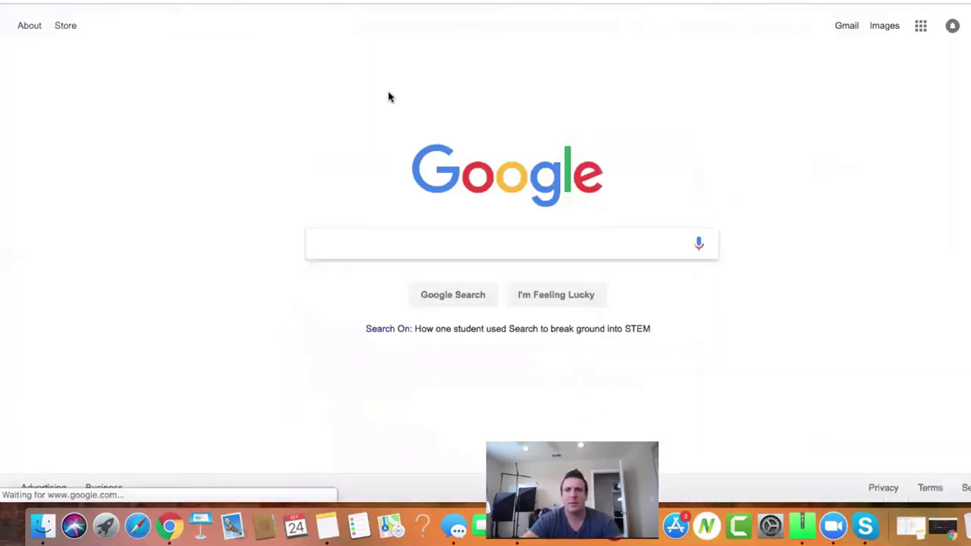
- Search Google for "flamingo yoga pants" using the suggested query
text(flamingo)
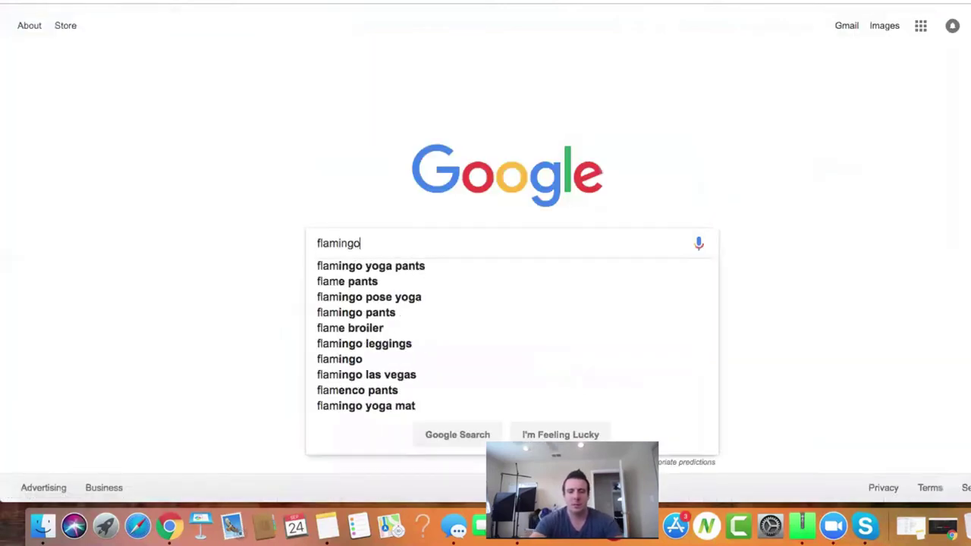
click(392, 270)
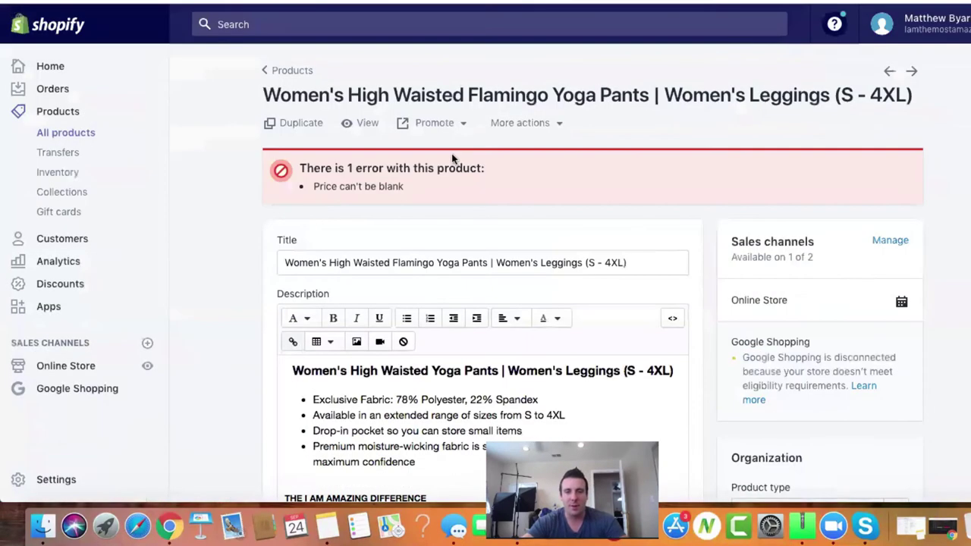
- Set the product's price to $64.99 and its compare at price to $88.00, and save the product
scroll(236, 229, down, 3)
scroll(236, 229, down, 10)
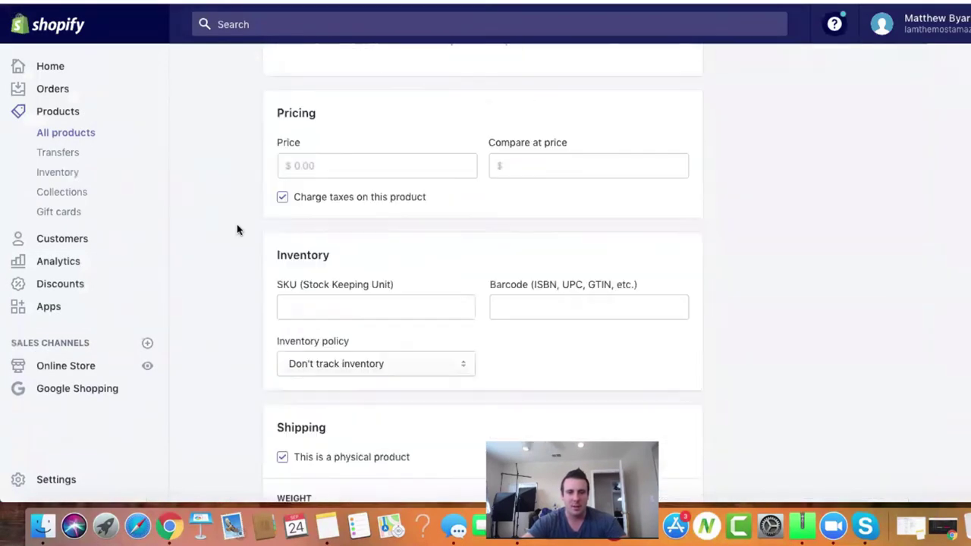
click(335, 242)
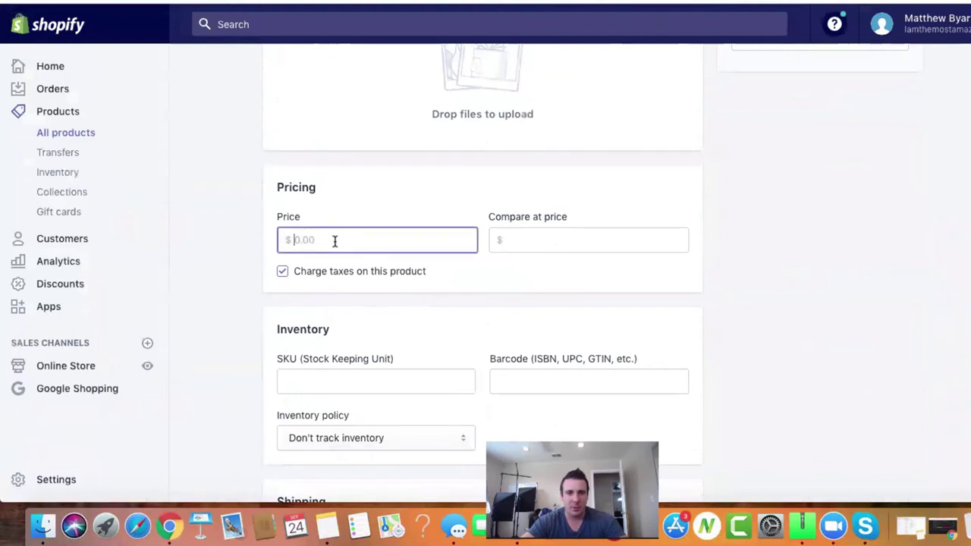
text(64.99)
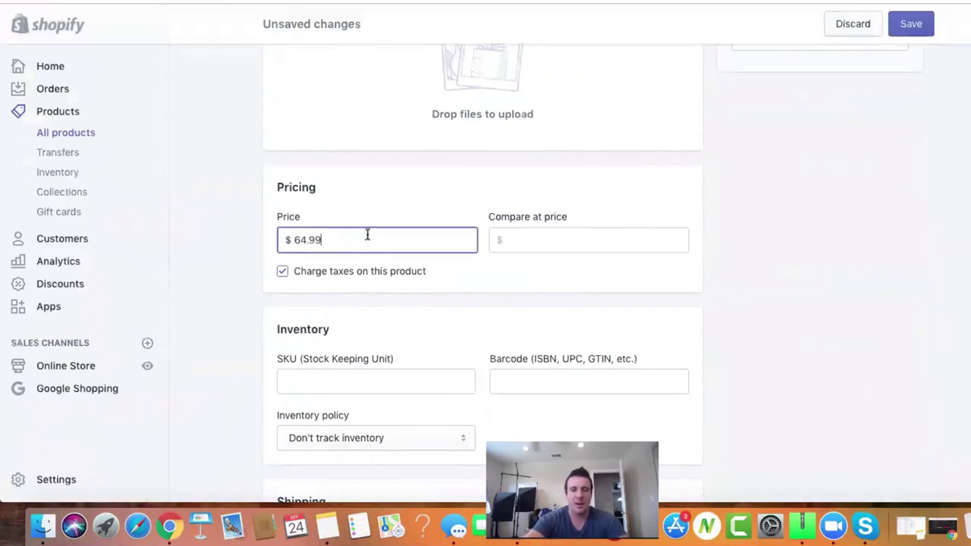
click(525, 239)
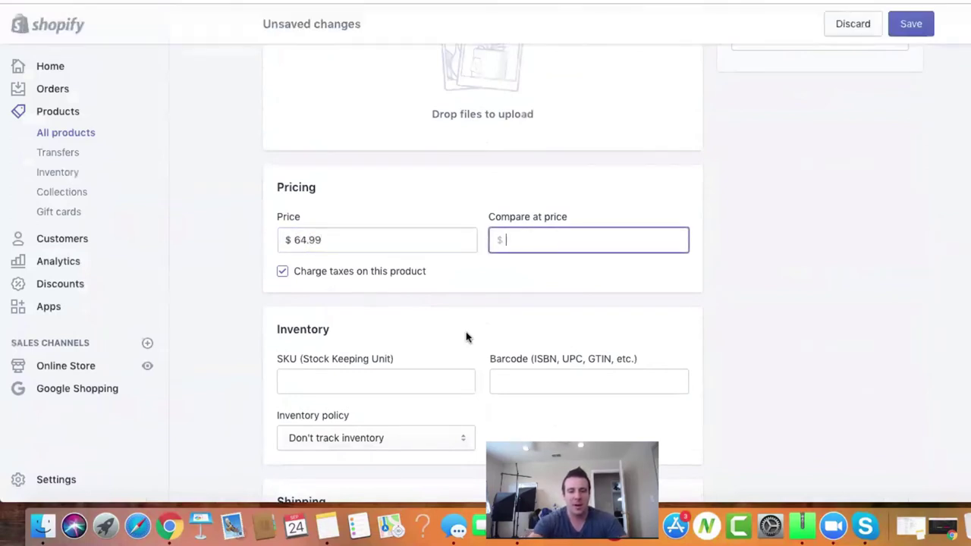
text(84.)
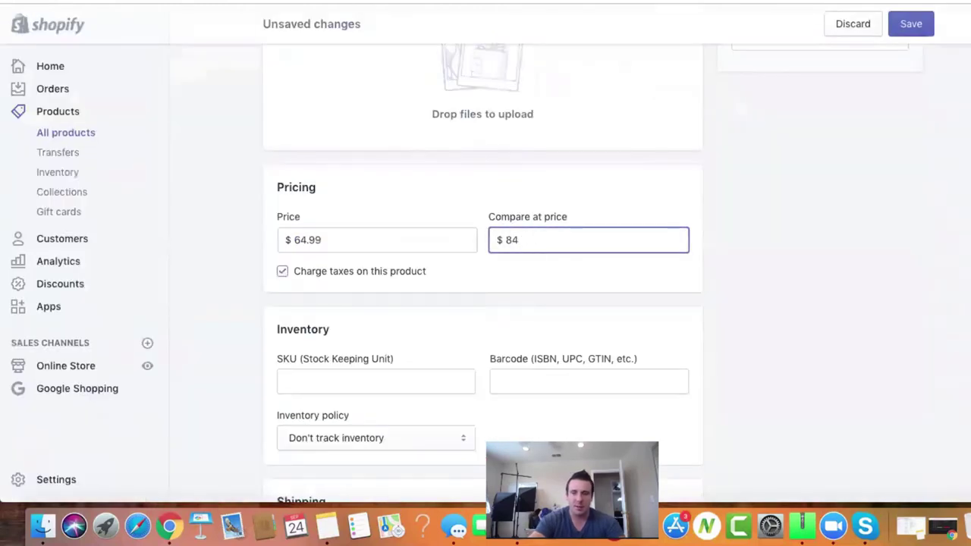
text(8.)
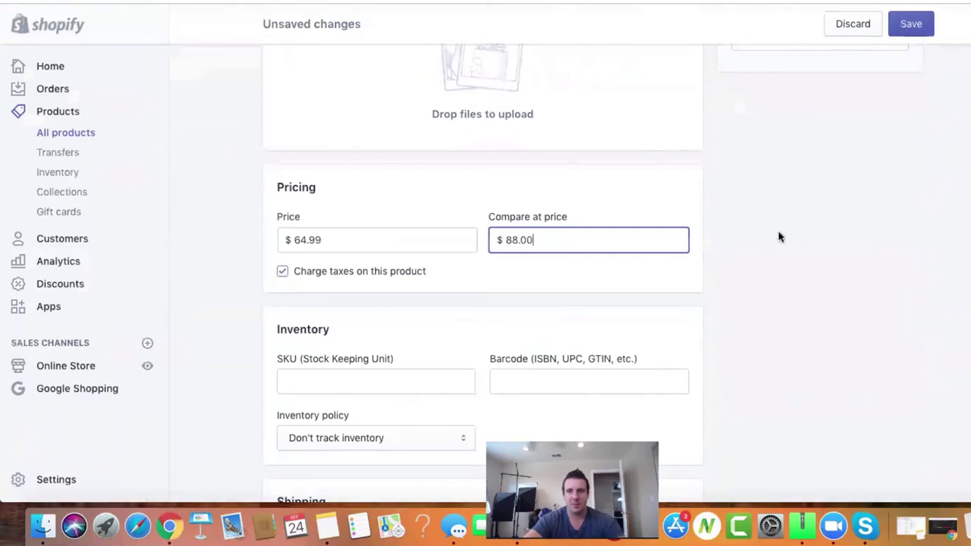
click(911, 29)
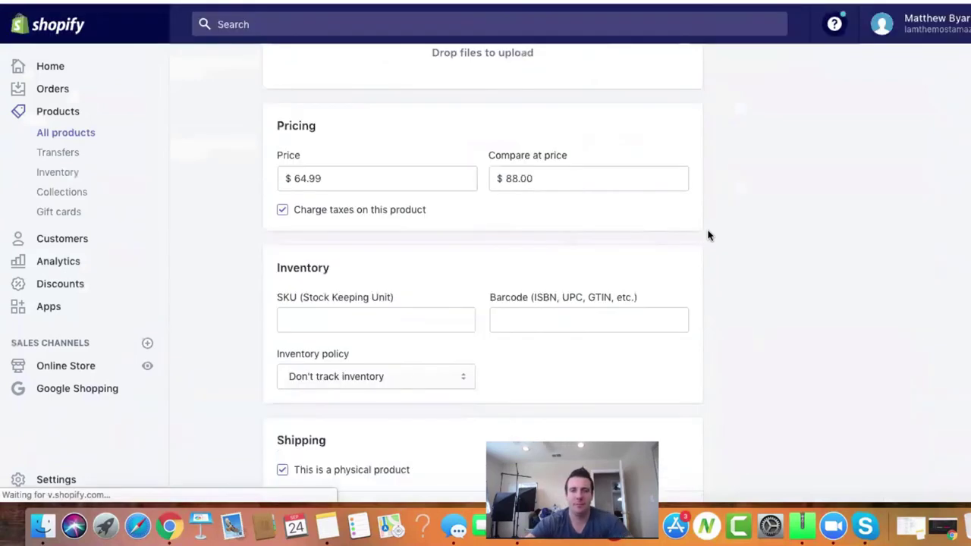
- Open upcitemdb.com in a new browser tab to look up product barcodes
scroll(708, 236, down, 10)
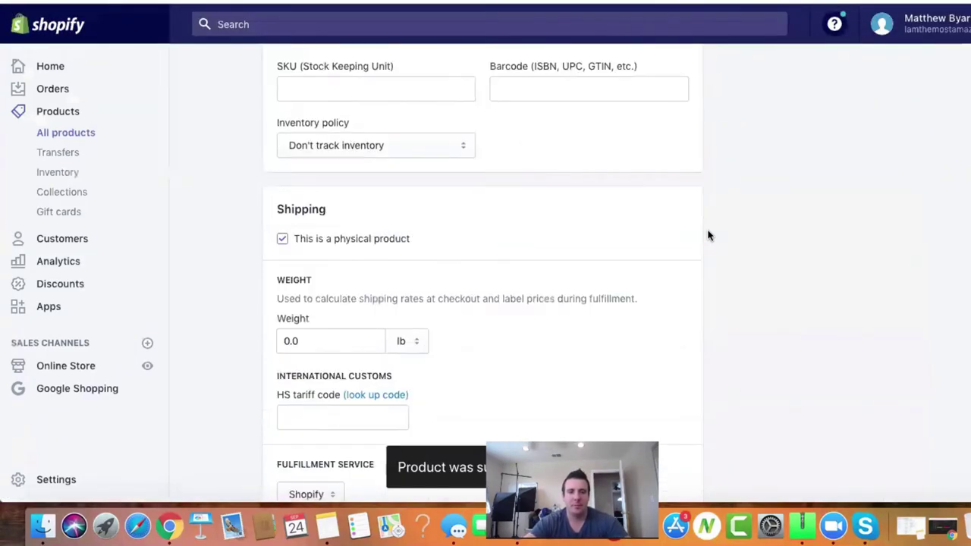
scroll(707, 236, down, 1)
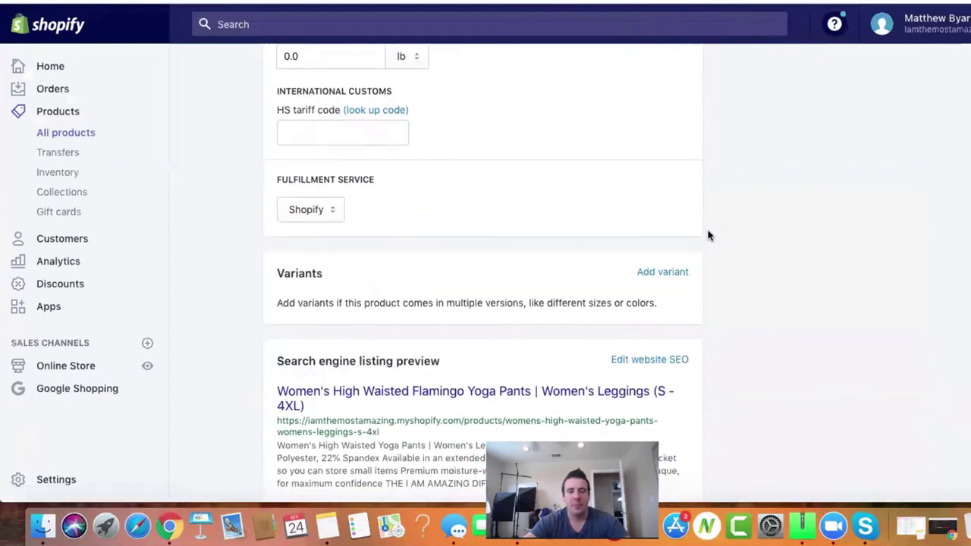
scroll(709, 243, up, 10)
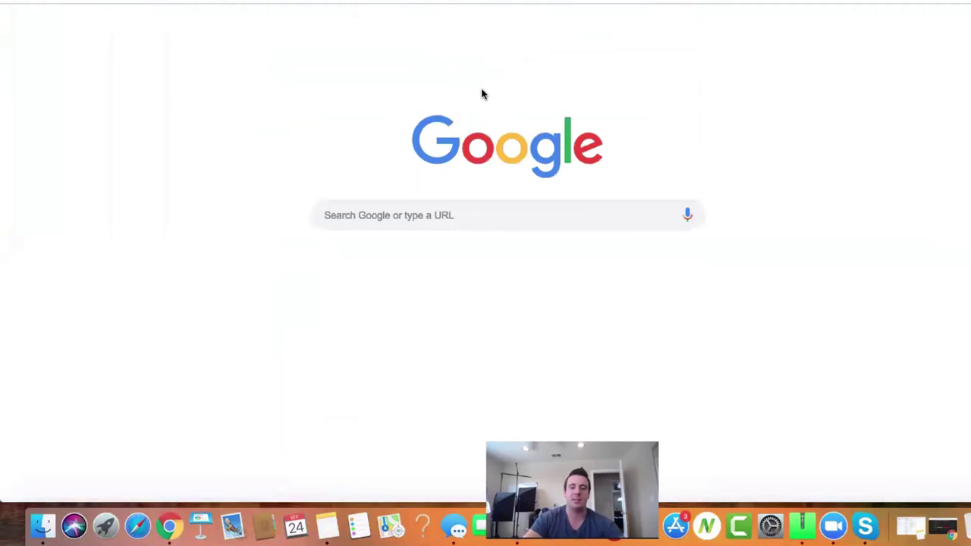
text(upc)
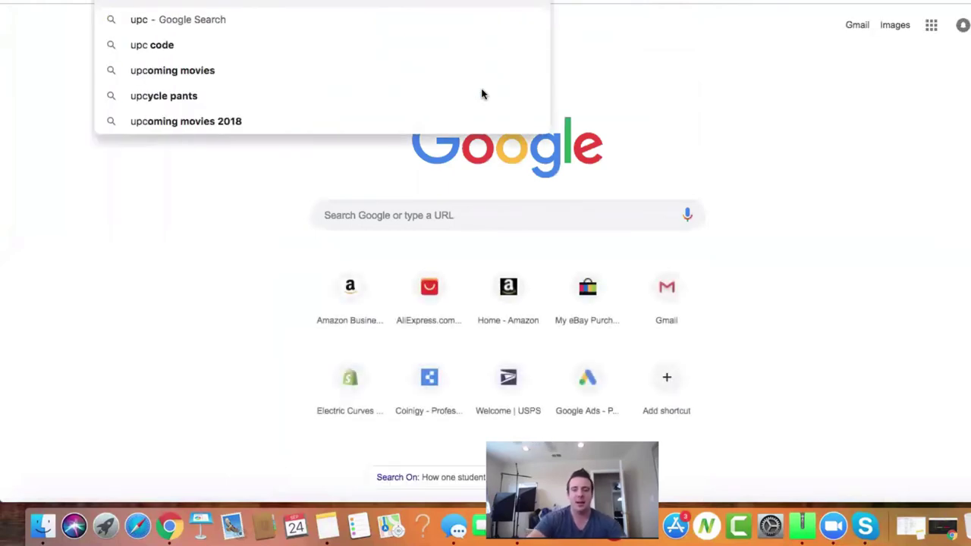
text(item)
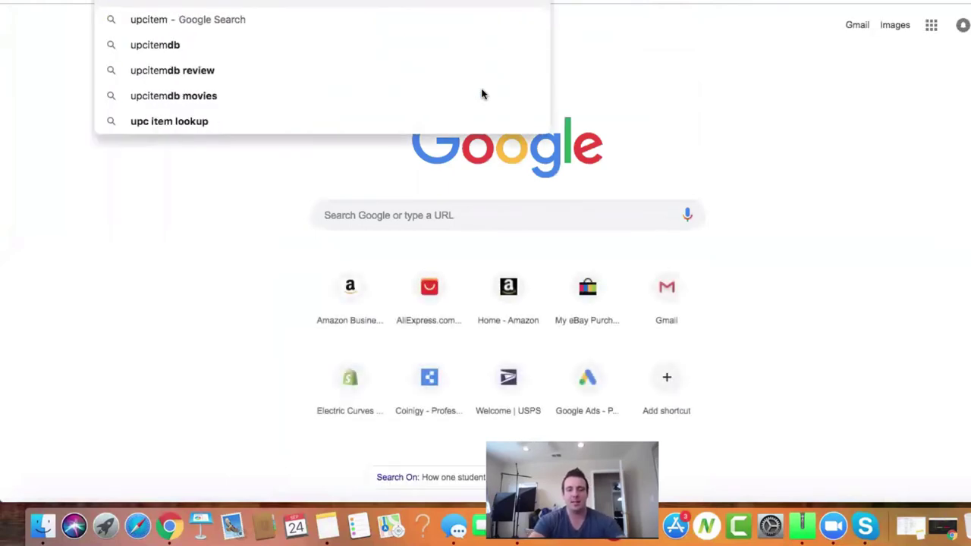
text(db.com)
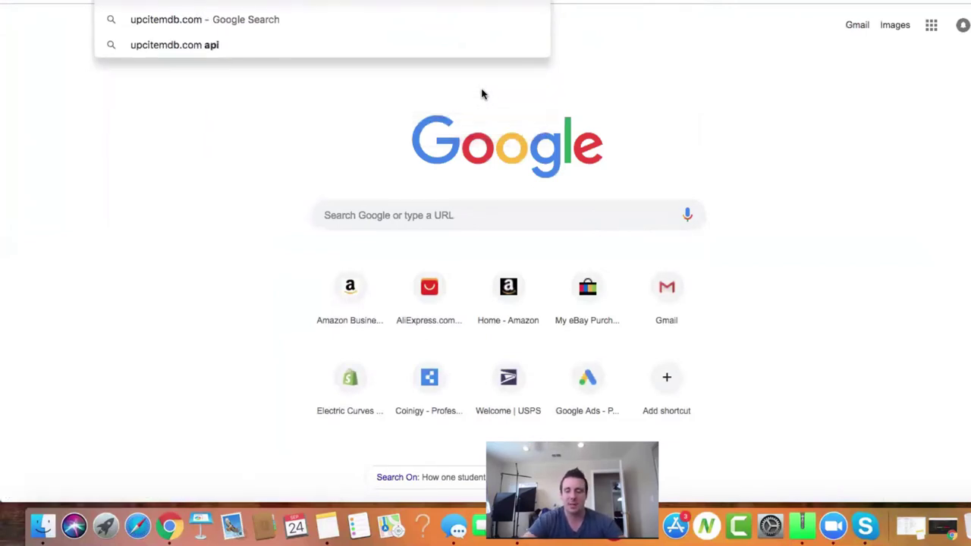
key(Return)
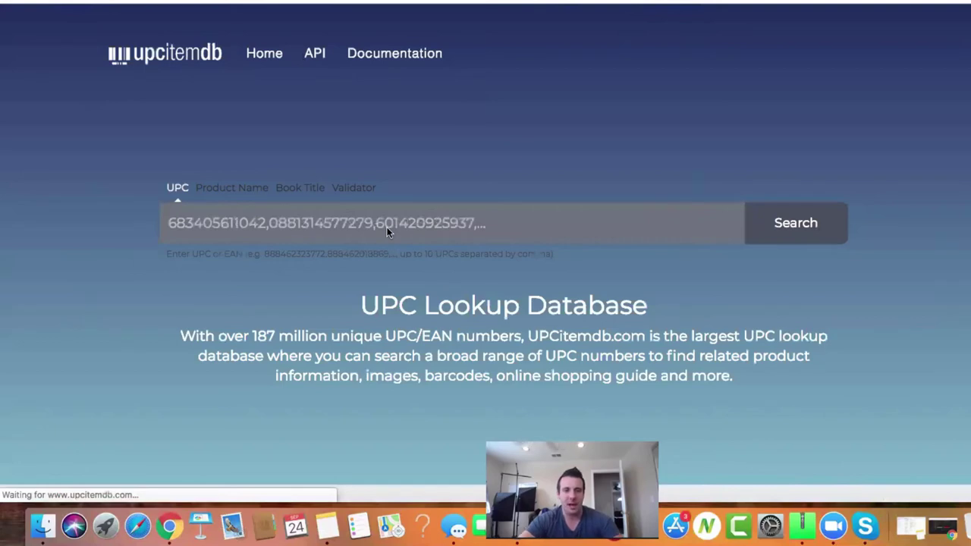
- Search the UPC lookup database for "flamingo yoga pants"
click(574, 231)
text(f)
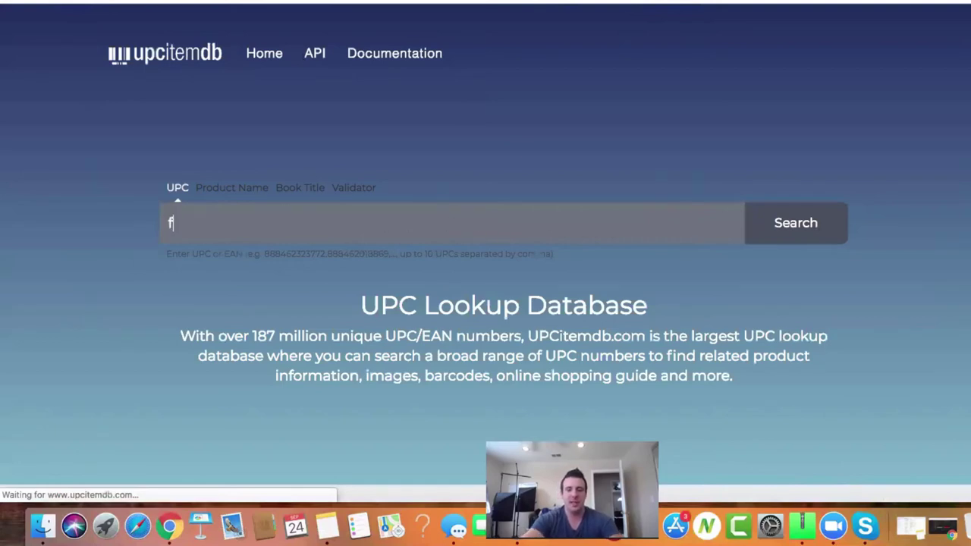
text(lamingo yoga pa)
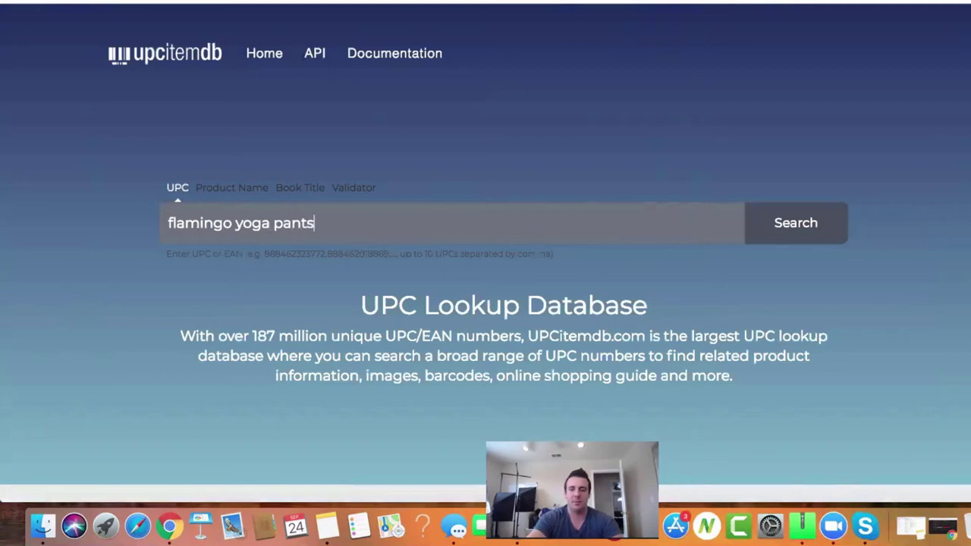
text(nts)
key(Return)
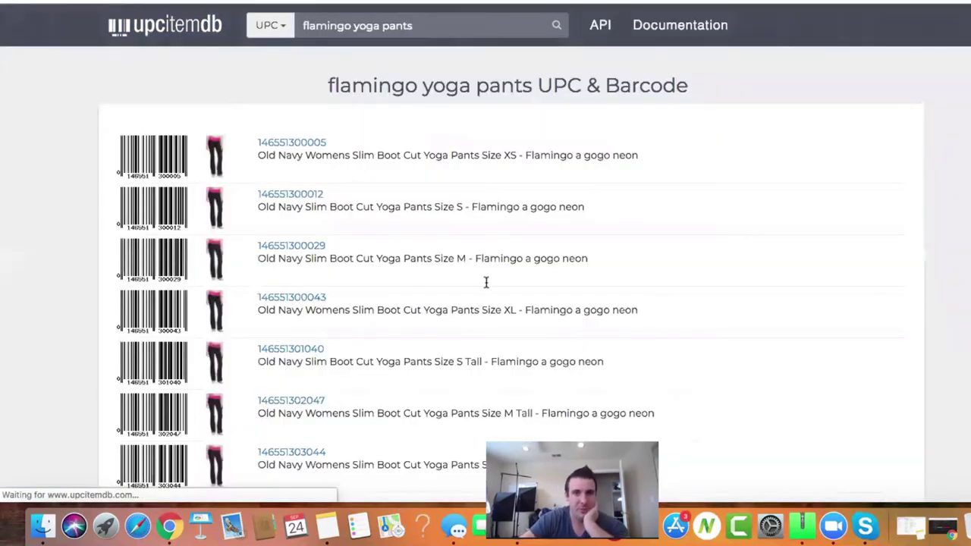
- Look through the first two pages of flamingo yoga pants barcode results for a matching product
scroll(513, 254, down, 3)
scroll(514, 254, down, 9)
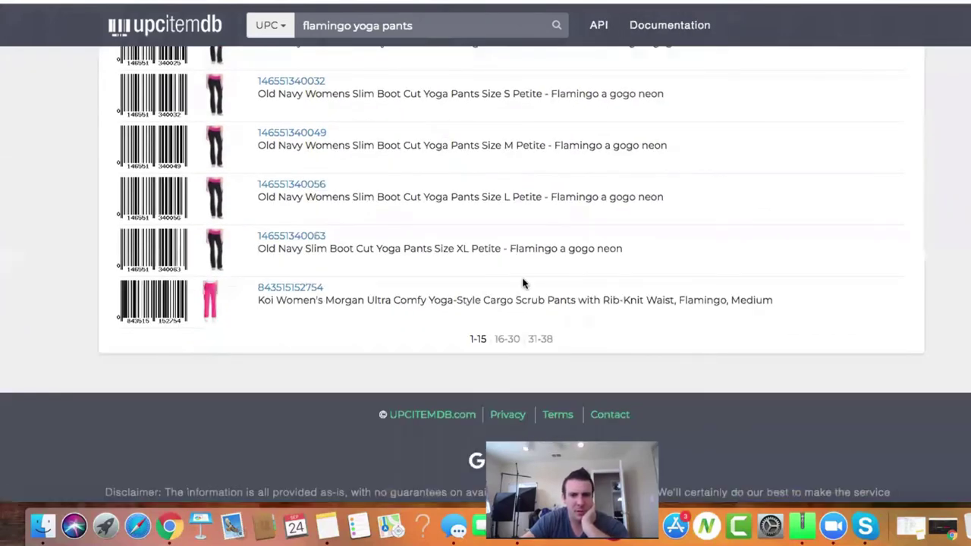
click(509, 339)
scroll(516, 340, up, 3)
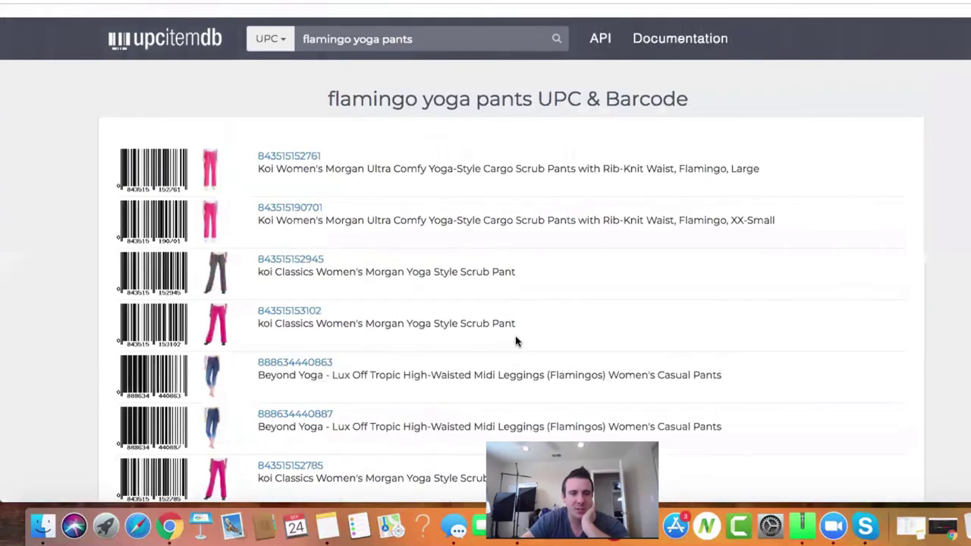
scroll(515, 340, down, 10)
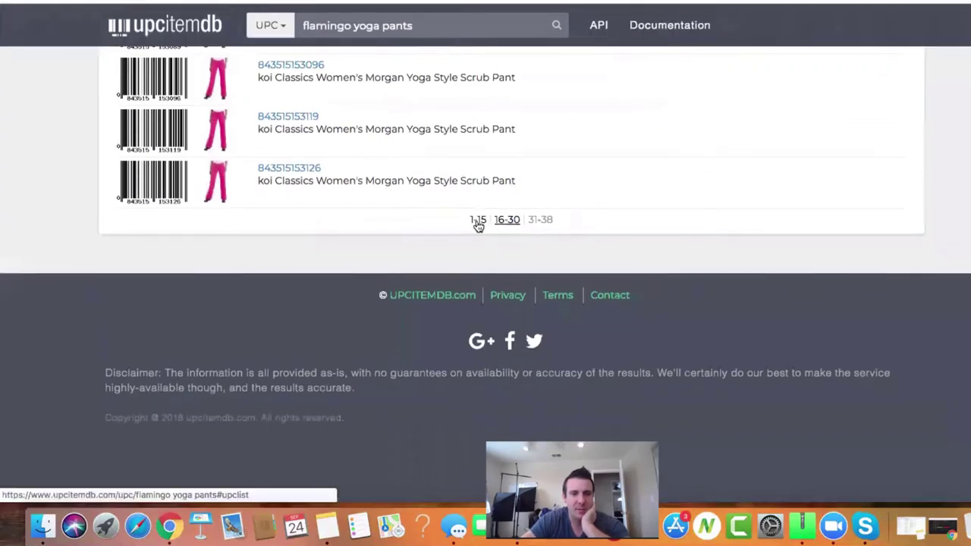
click(478, 219)
scroll(477, 224, up, 5)
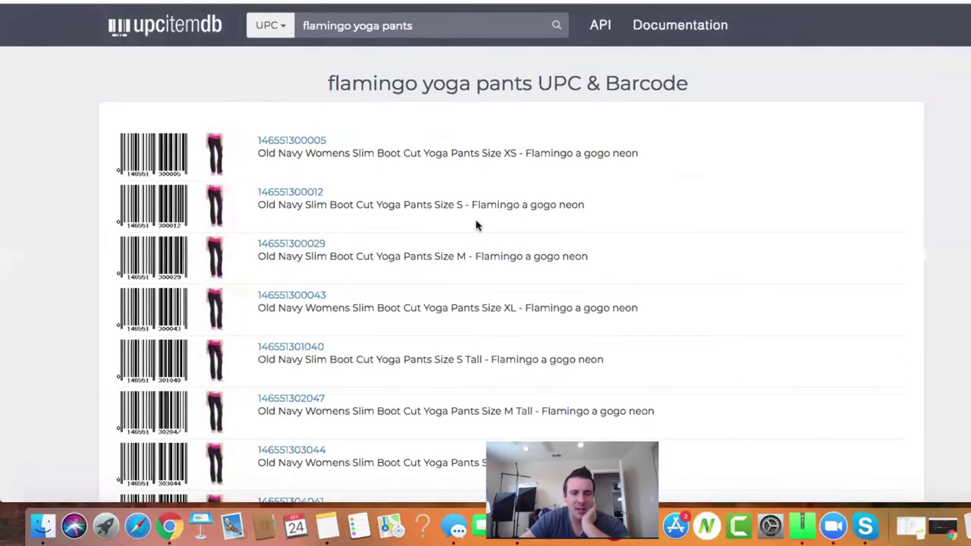
scroll(511, 321, down, 5)
scroll(511, 322, down, 3)
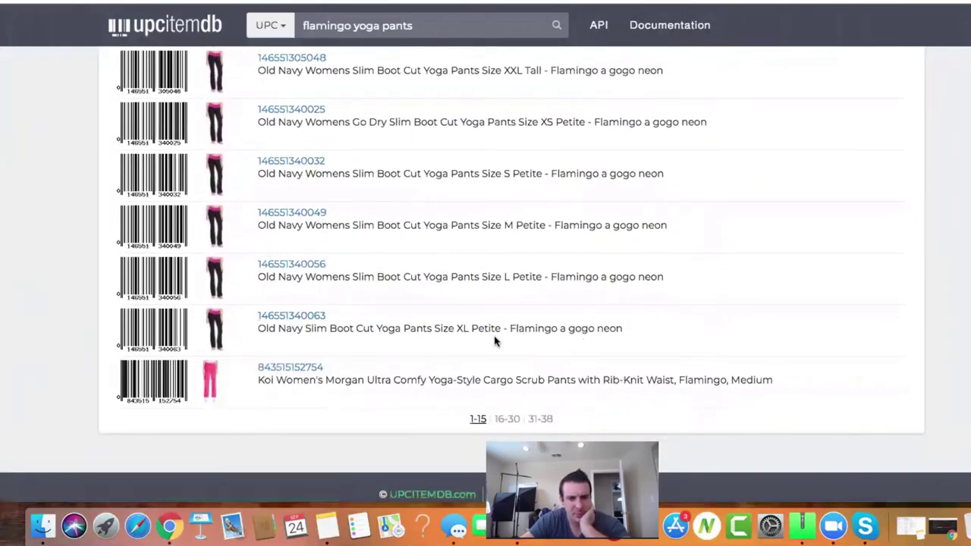
- Search the UPC lookup database for "high waist yoga pants"
scroll(349, 37, up, 15)
triple_click(348, 30)
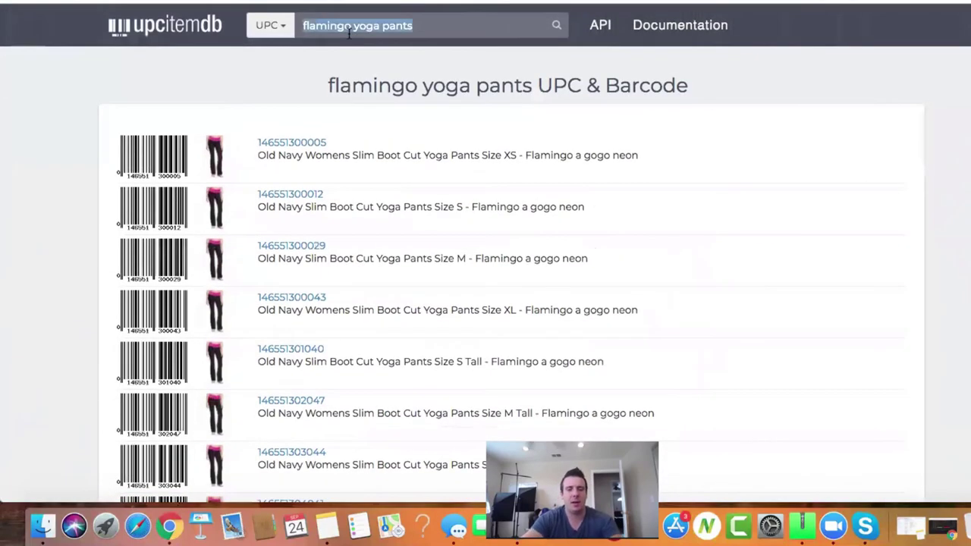
text(high wai)
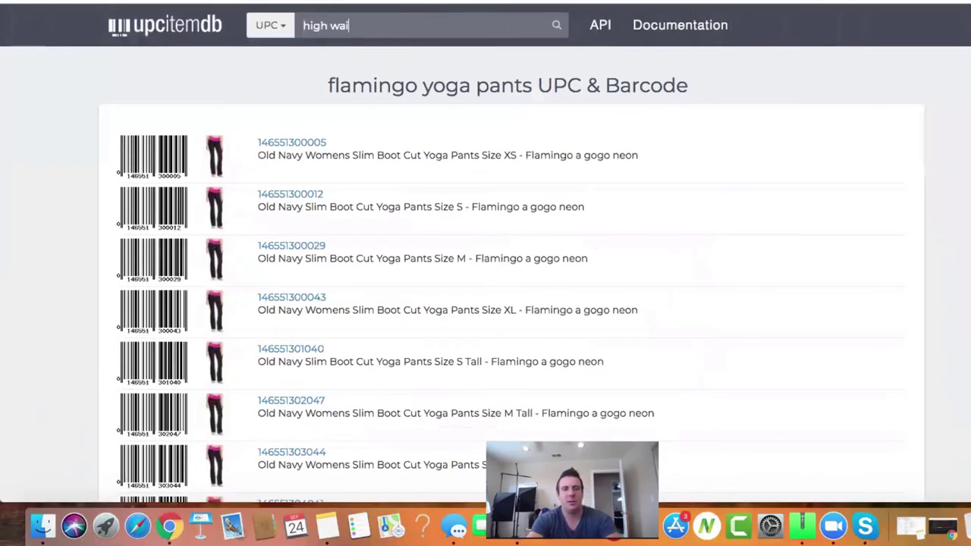
text(st yoga pants)
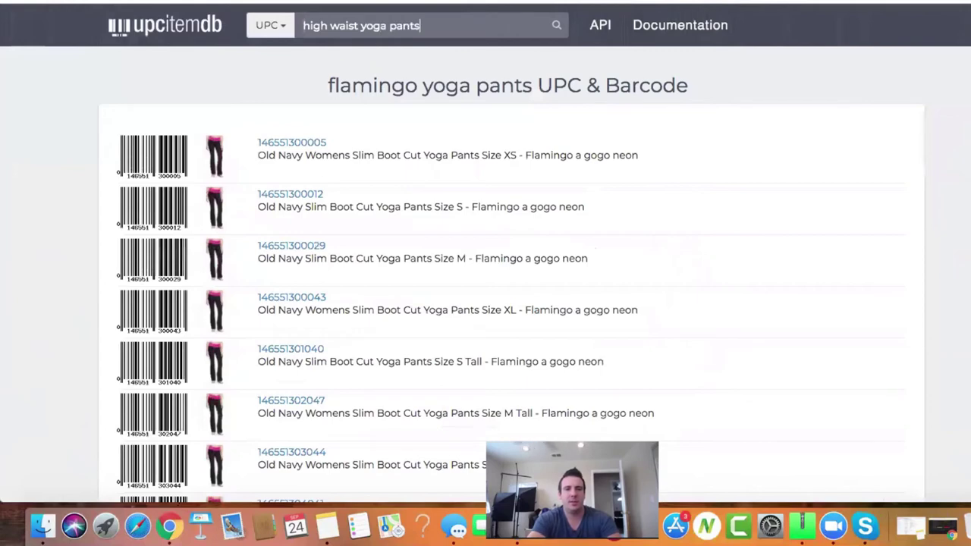
key(Return)
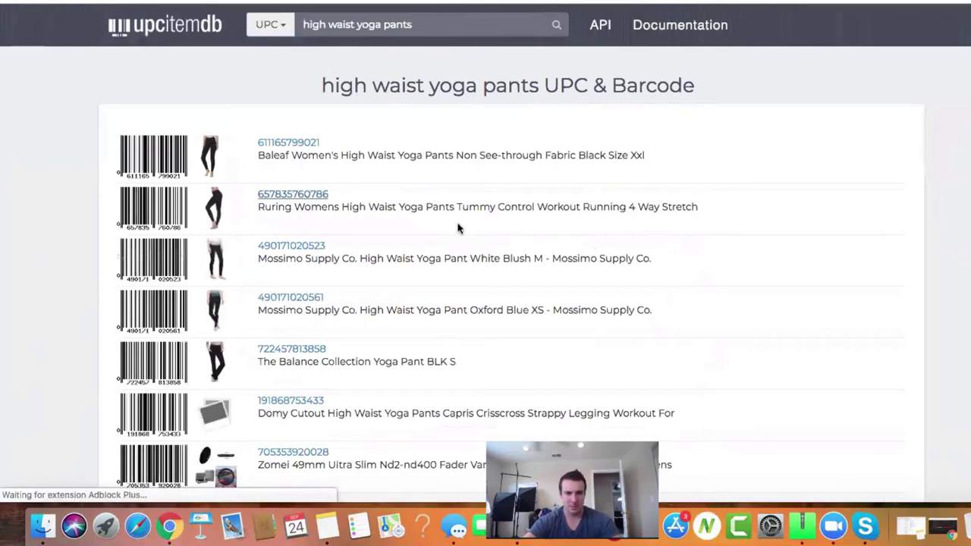
scroll(489, 280, down, 5)
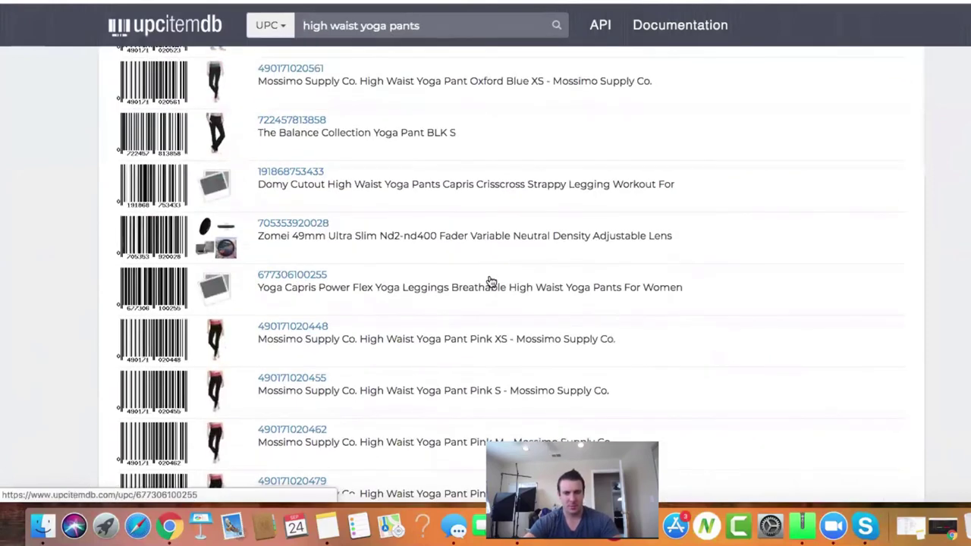
scroll(507, 357, down, 5)
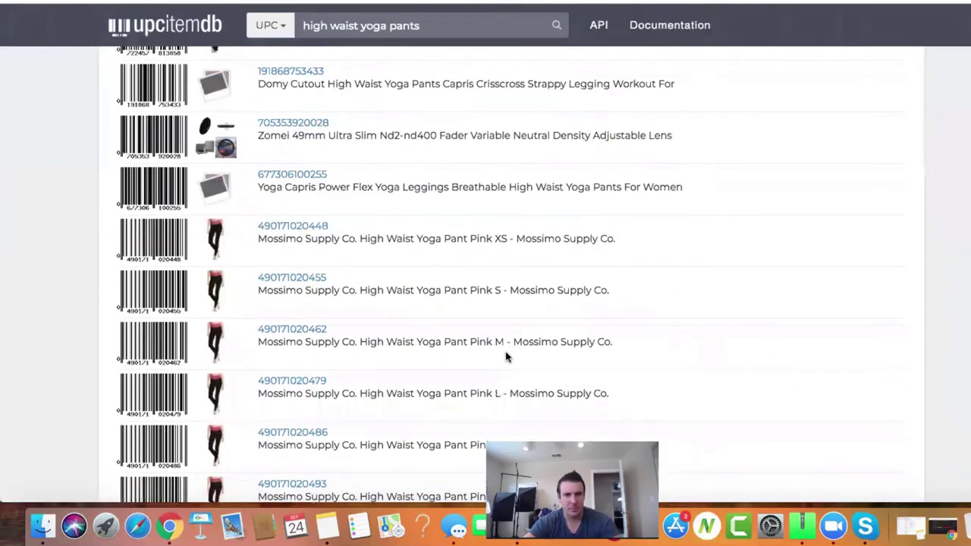
scroll(505, 357, up, 10)
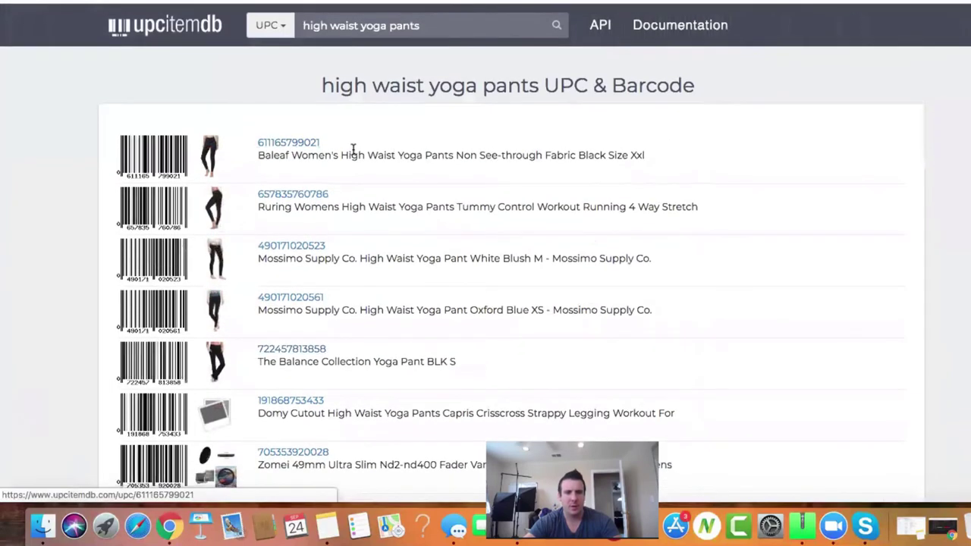
click(451, 158)
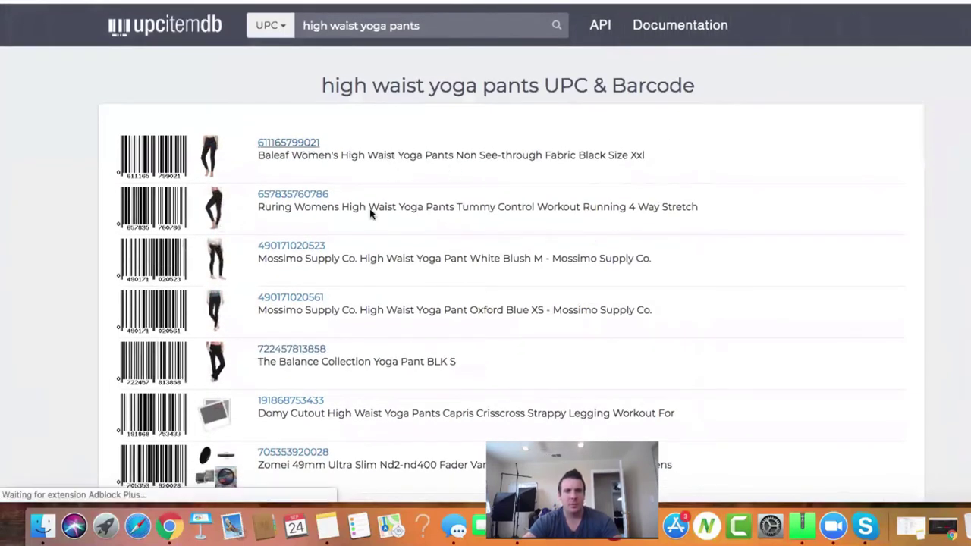
double_click(559, 82)
key(super+c)
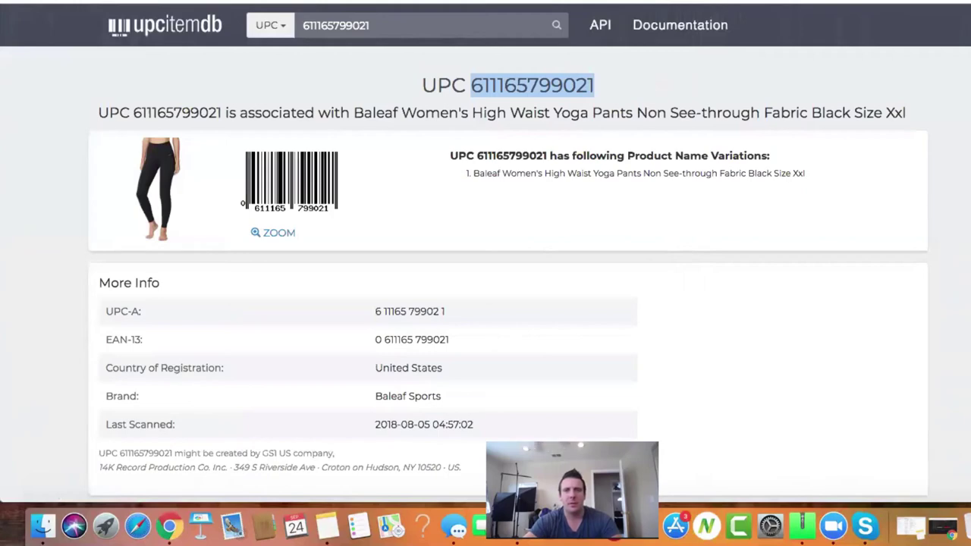
key(super+Tab)
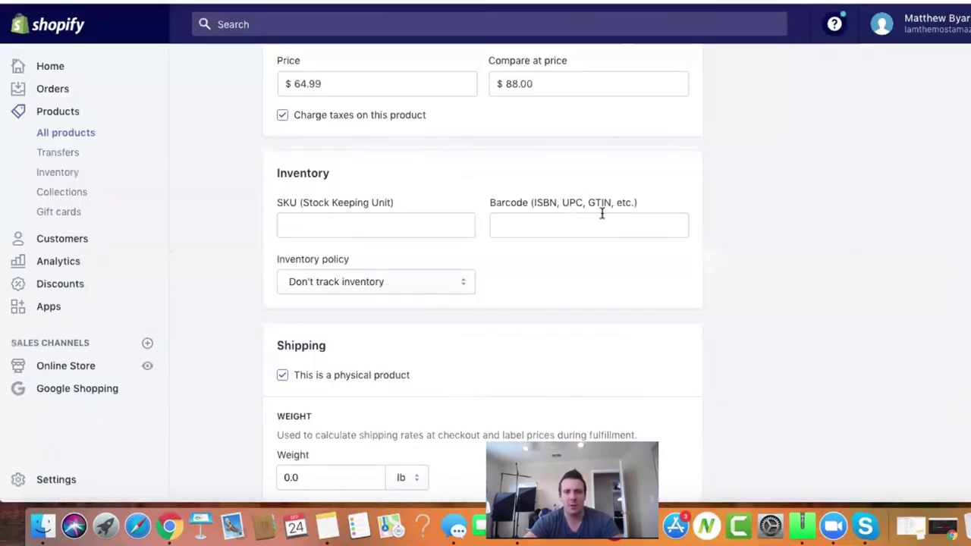
click(567, 220)
key(super+v)
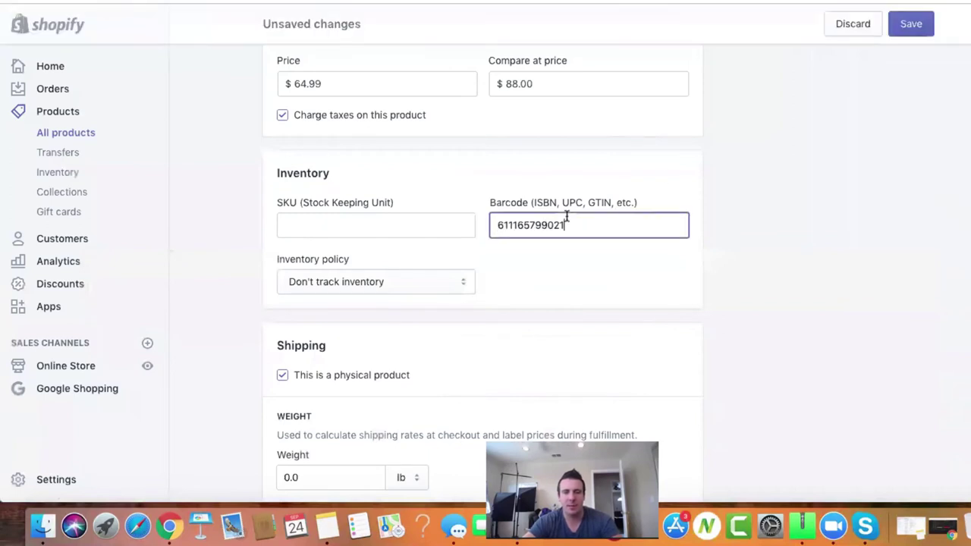
click(910, 25)
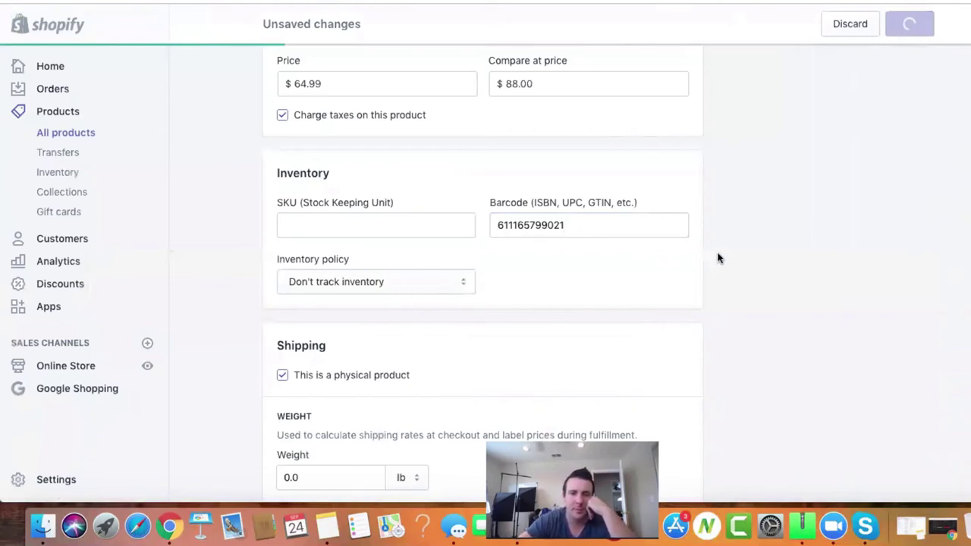
- Change the size range at the end of the product title to "(S - M)" and save the product
scroll(699, 336, down, 7)
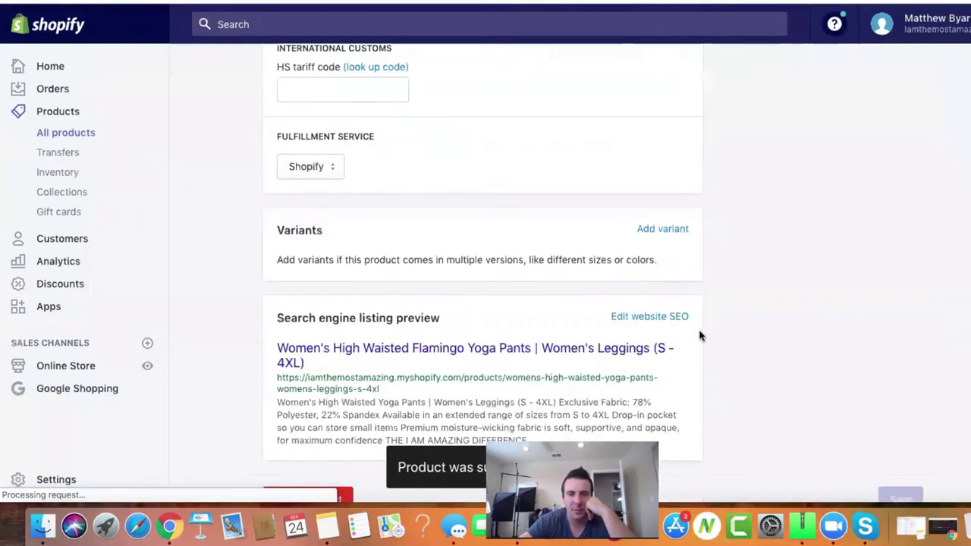
scroll(708, 266, up, 5)
scroll(709, 267, up, 8)
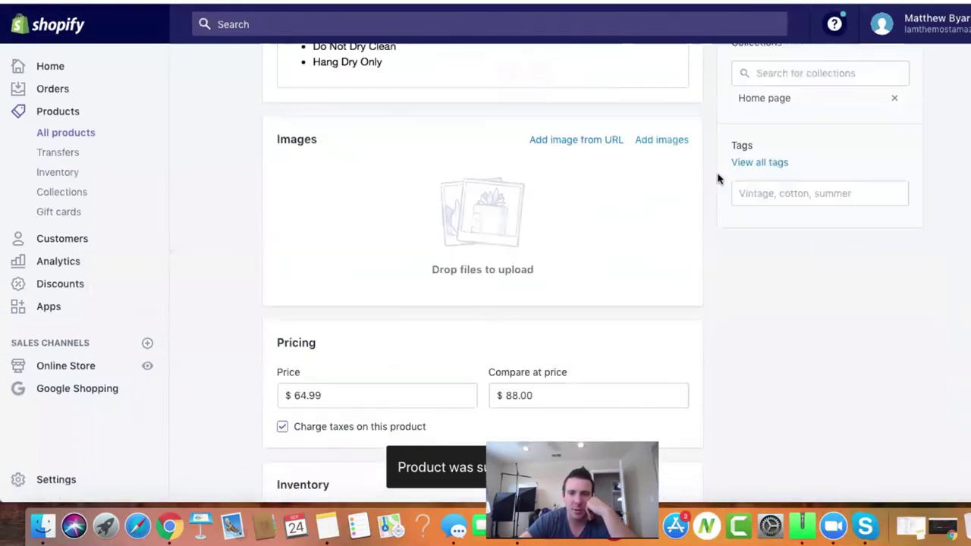
scroll(707, 186, down, 10)
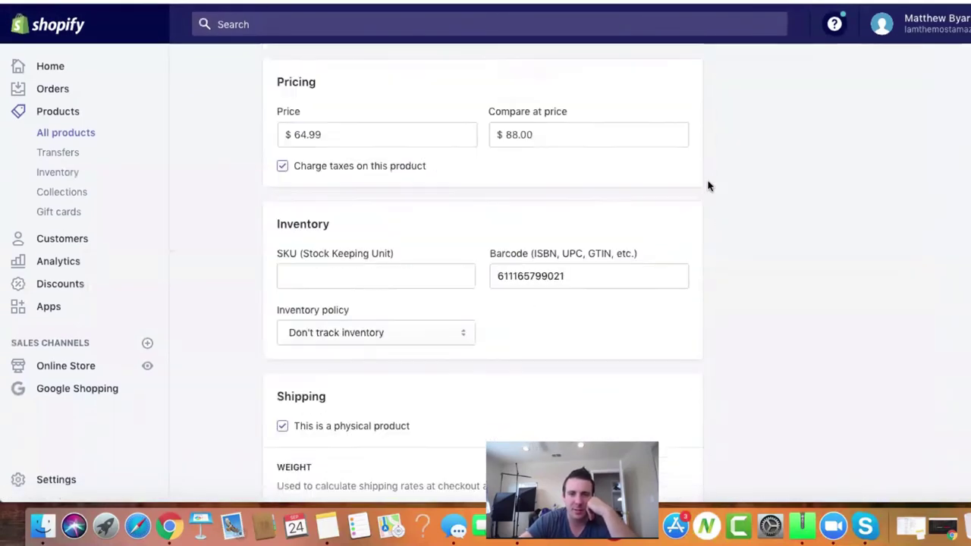
scroll(703, 229, up, 15)
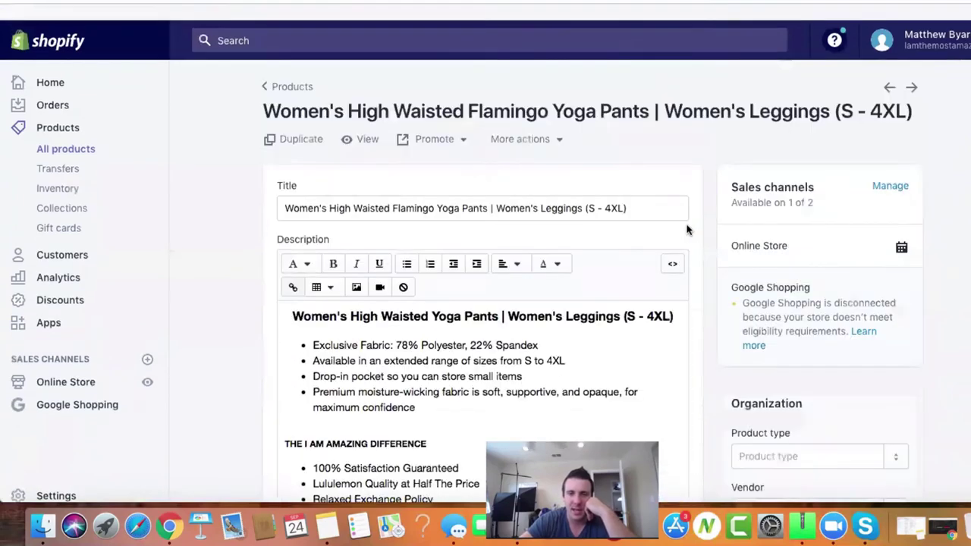
click(642, 201)
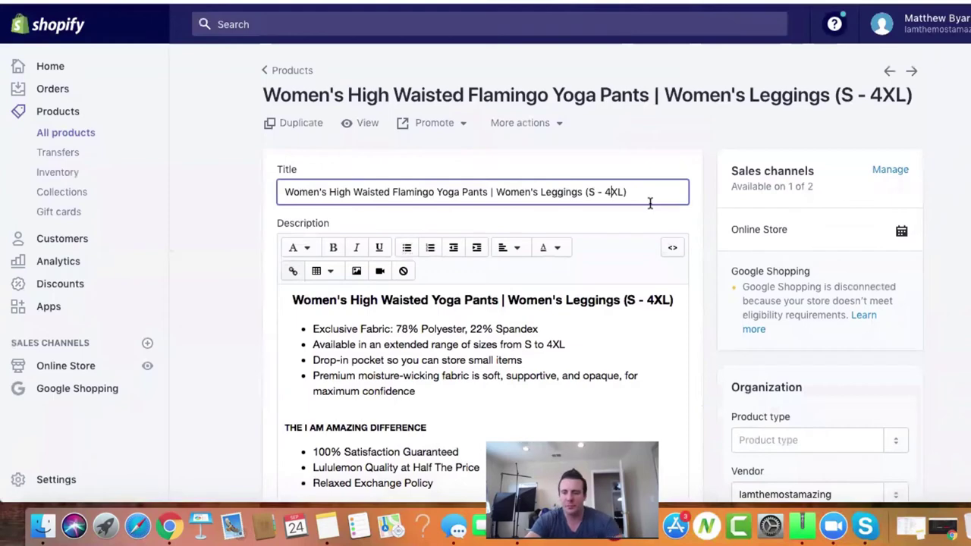
key(Right)
key(BackSpace)
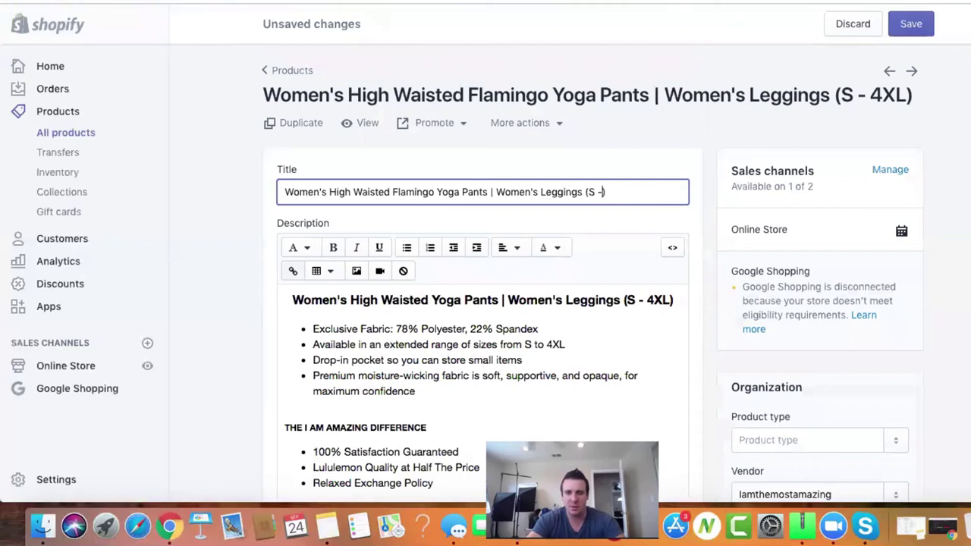
text(M)
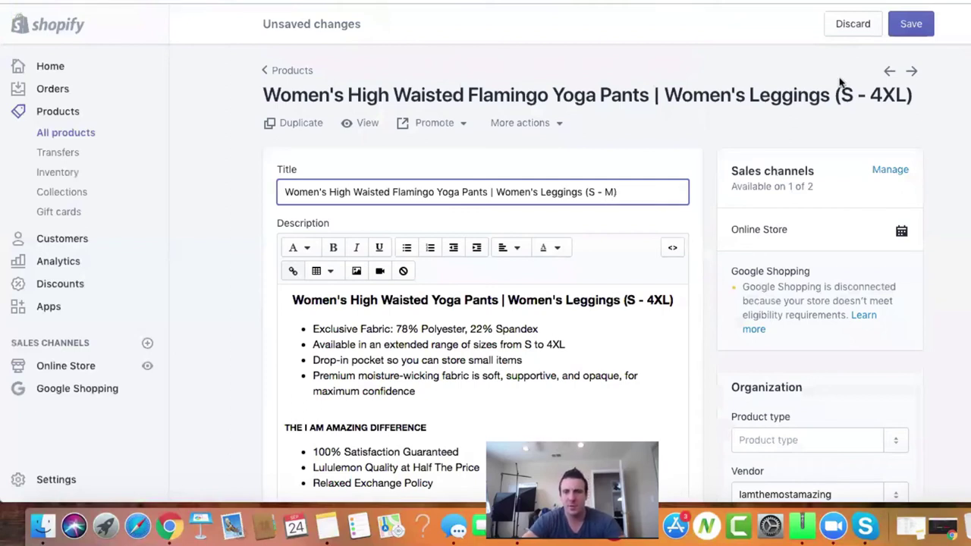
click(915, 31)
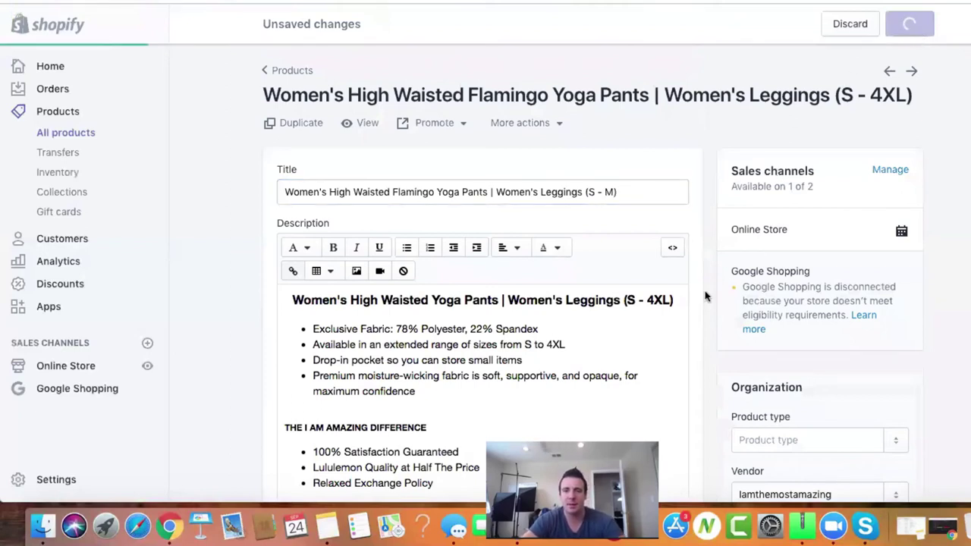
- Start adding variants to the product, with Size and Color as the two options
scroll(702, 298, down, 5)
scroll(701, 298, up, 5)
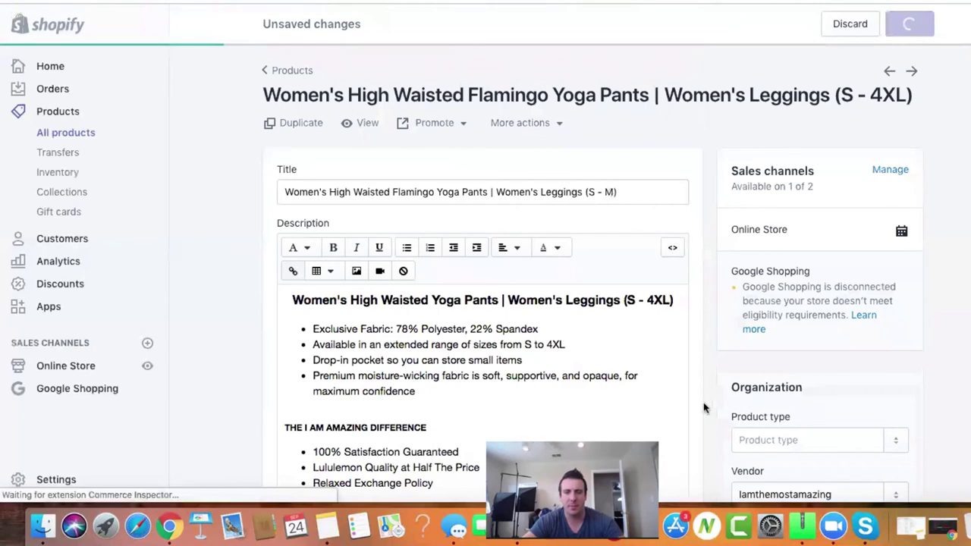
scroll(672, 225, down, 5)
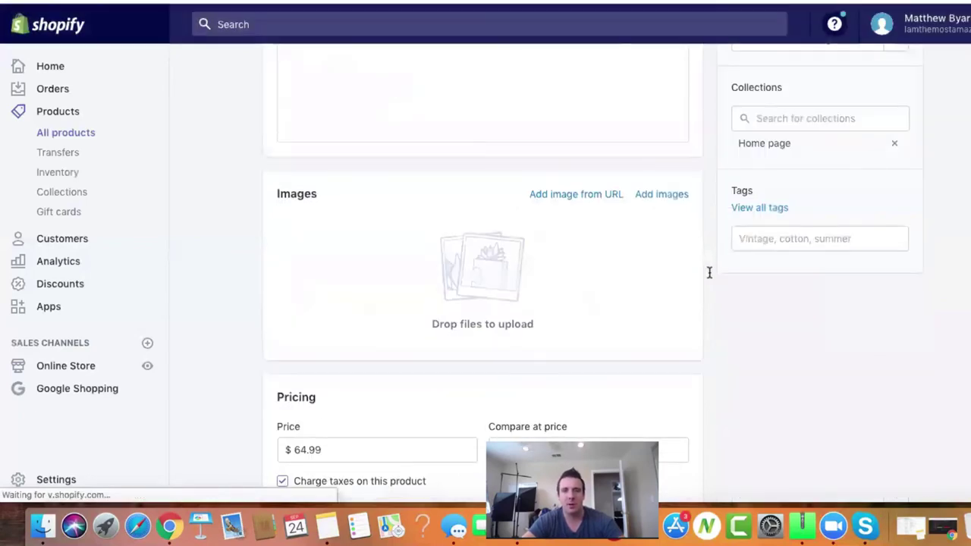
scroll(709, 277, down, 6)
scroll(709, 277, down, 5)
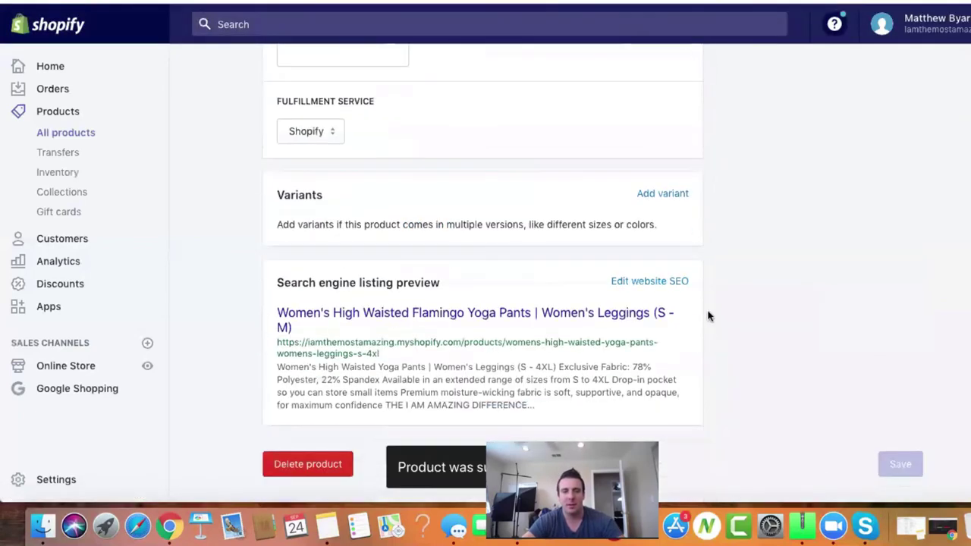
click(668, 194)
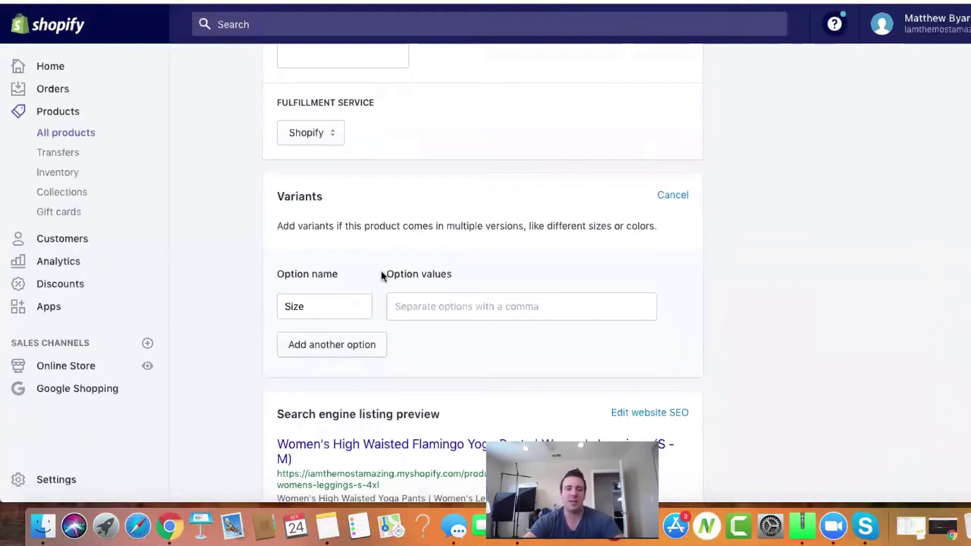
click(349, 353)
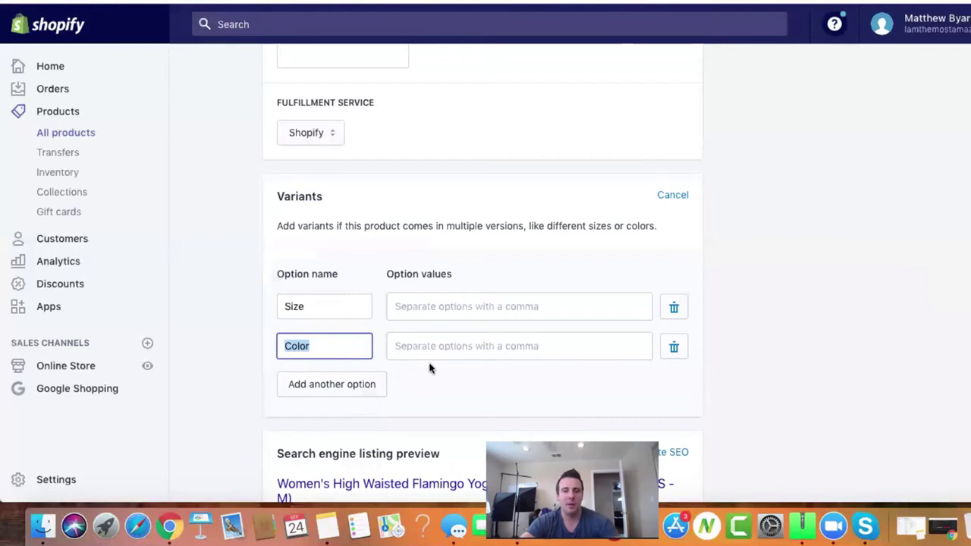
- Enter S and M as the values of the Size option
click(444, 384)
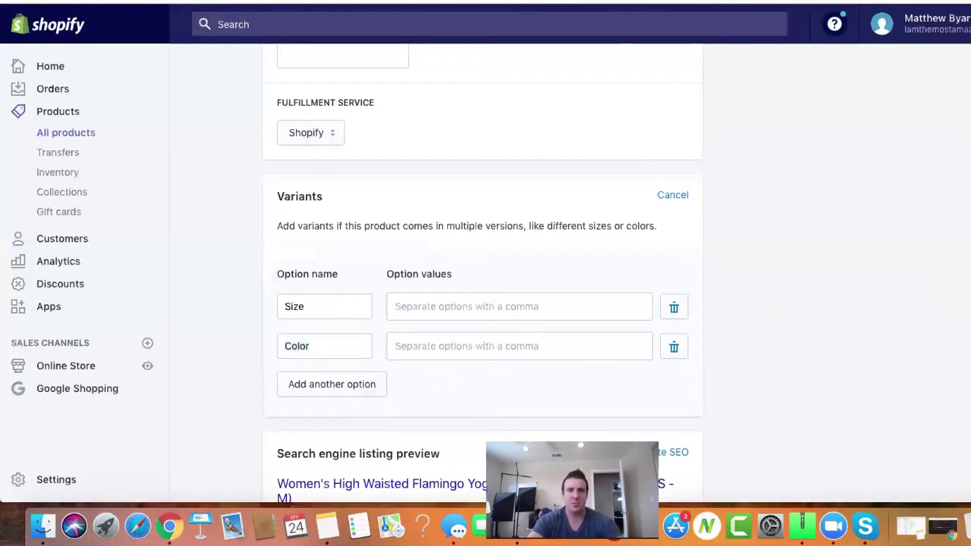
text(S)
text(,)
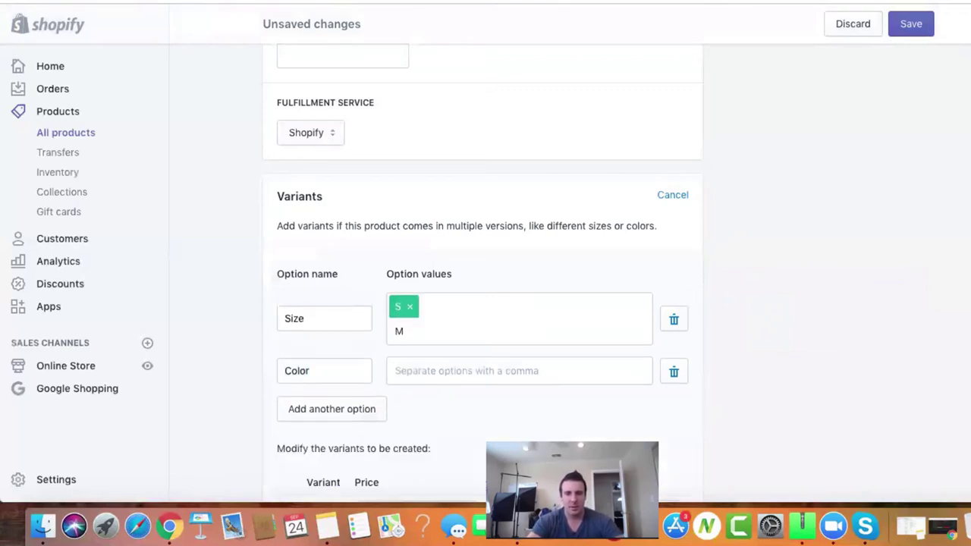
text(,)
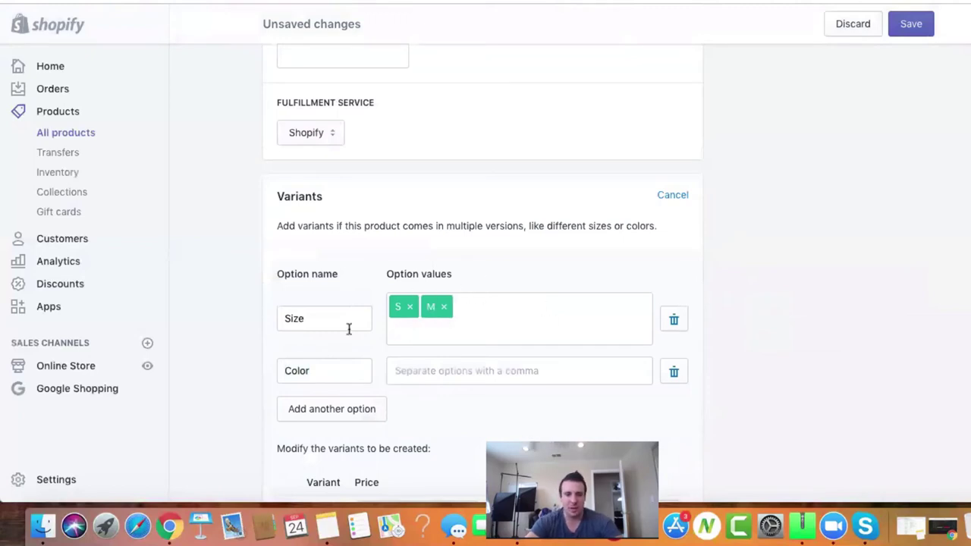
- Enter White as a value of the Color option
click(417, 370)
text(White)
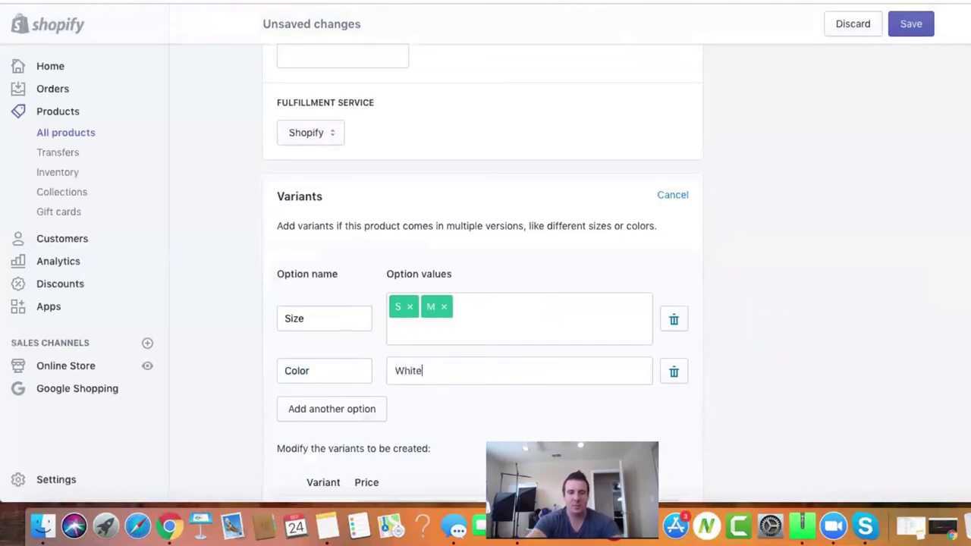
text(,)
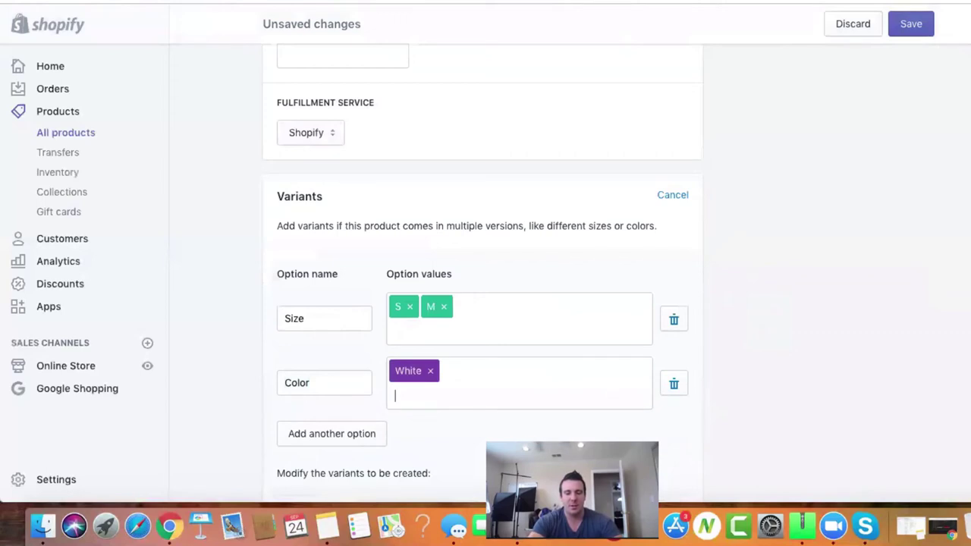
- Add Black as a second value of the Color option and save the product with its variants
text(Black)
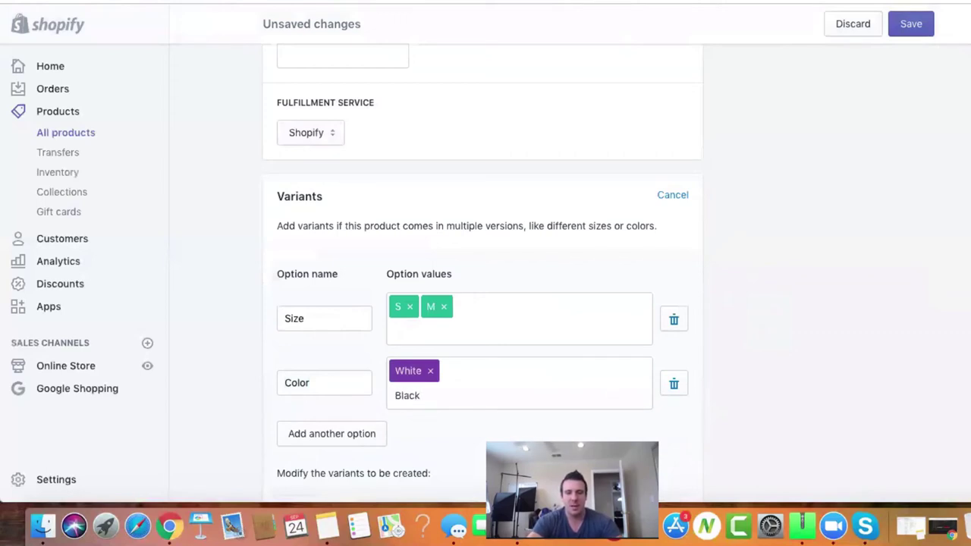
text(,)
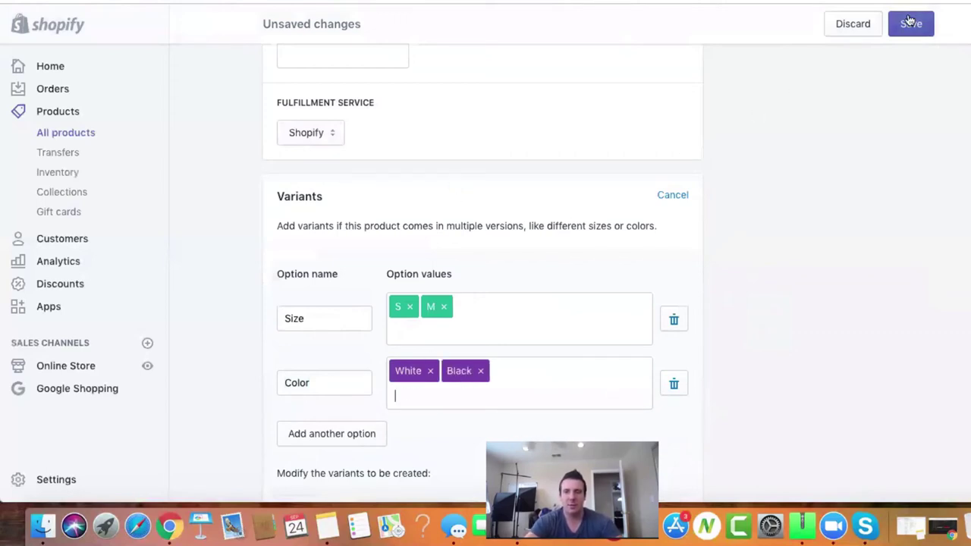
click(909, 23)
scroll(495, 249, down, 5)
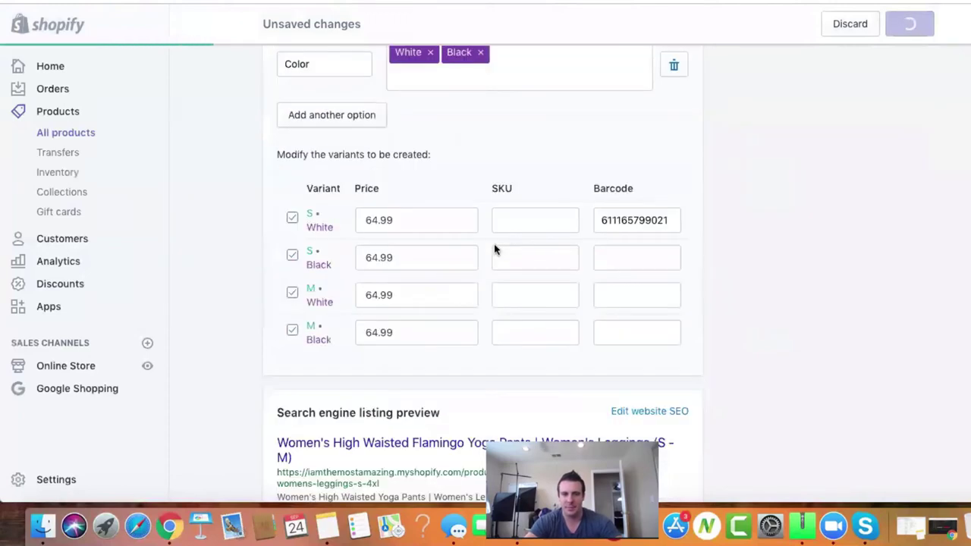
scroll(494, 249, down, 1)
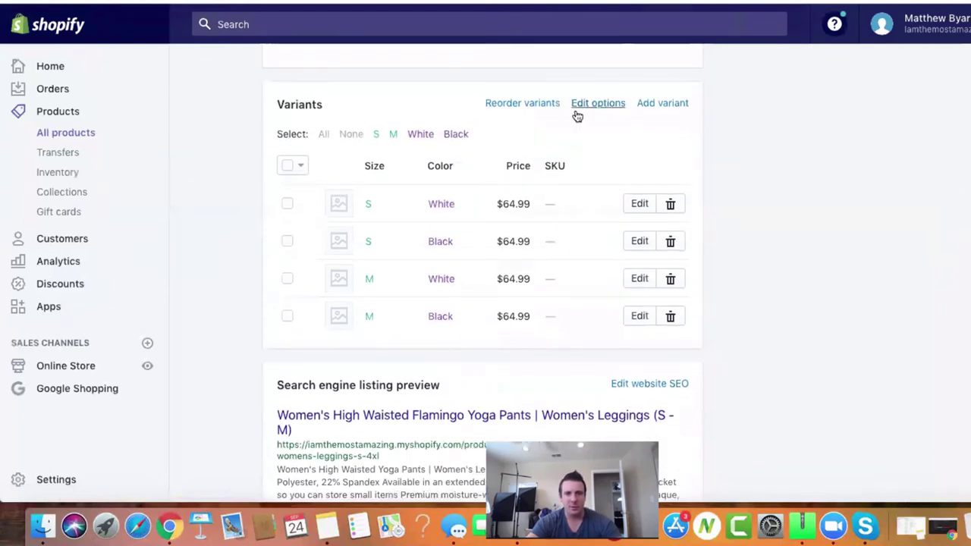
- Check the variant reordering options without changing them, and open the S White variant to review its pricing and barcode
click(535, 104)
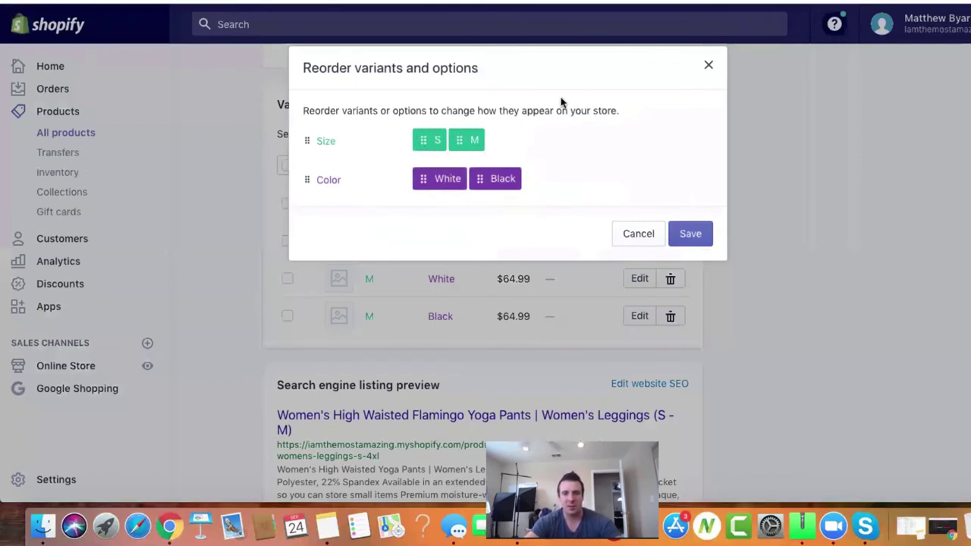
click(637, 237)
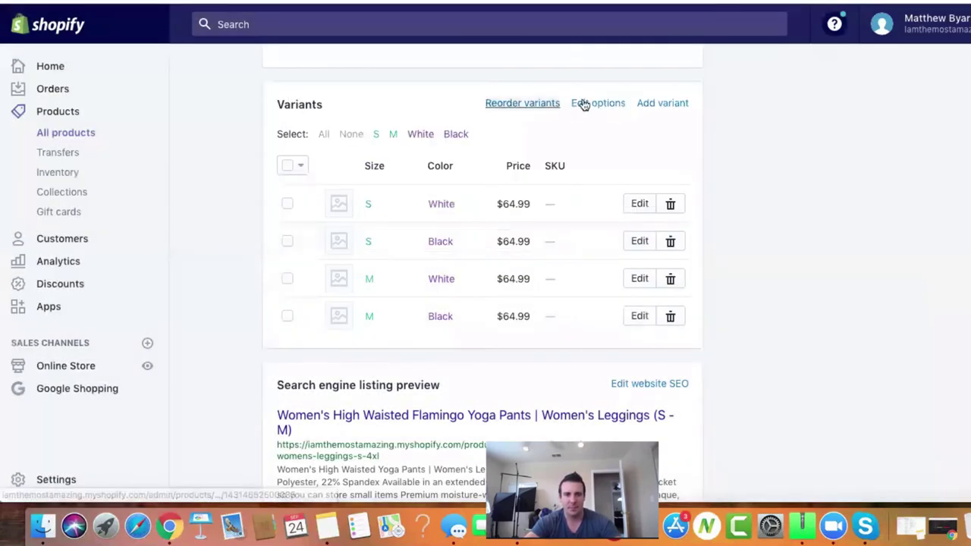
click(639, 204)
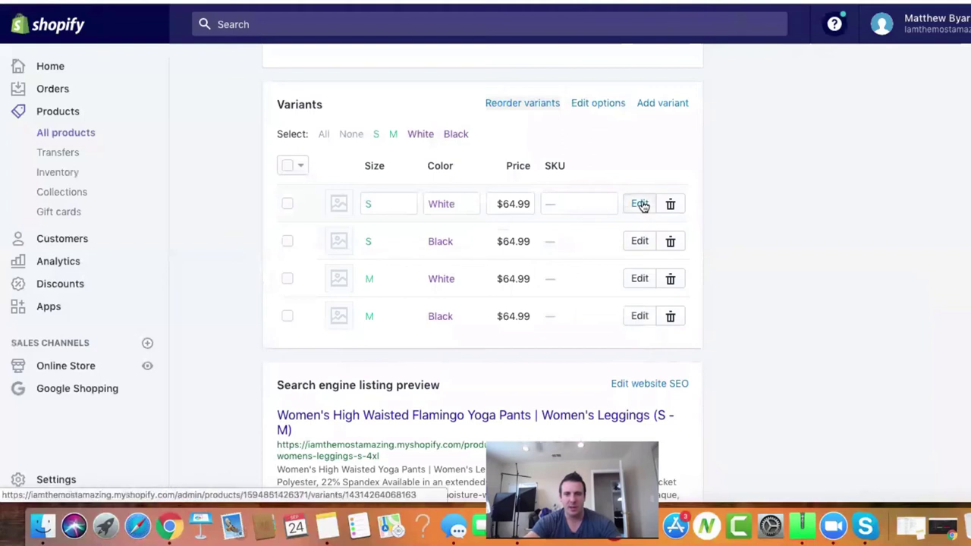
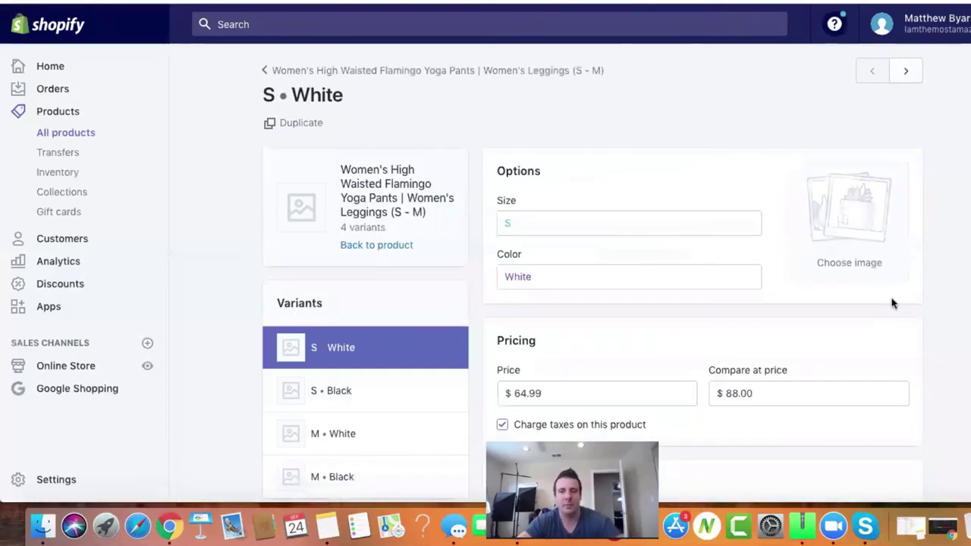
scroll(892, 303, down, 5)
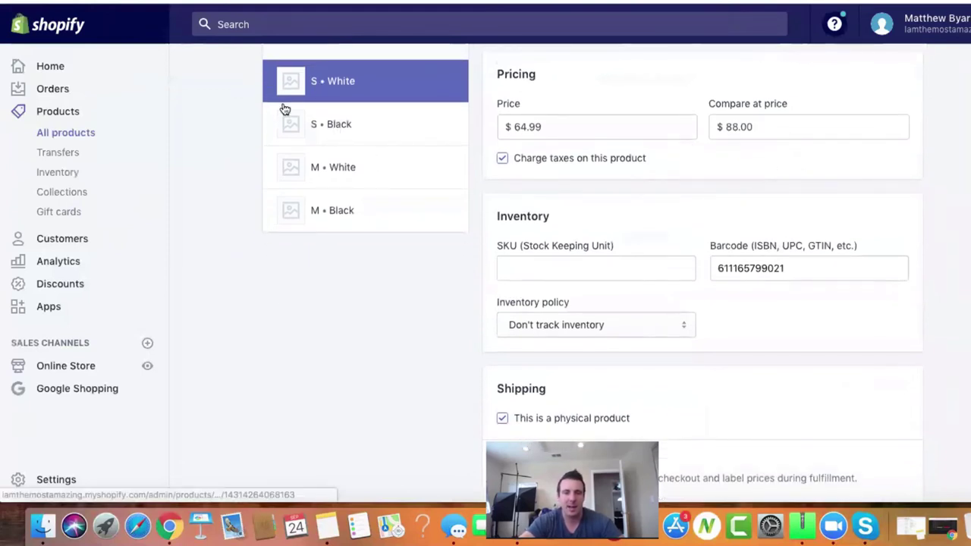
click(336, 121)
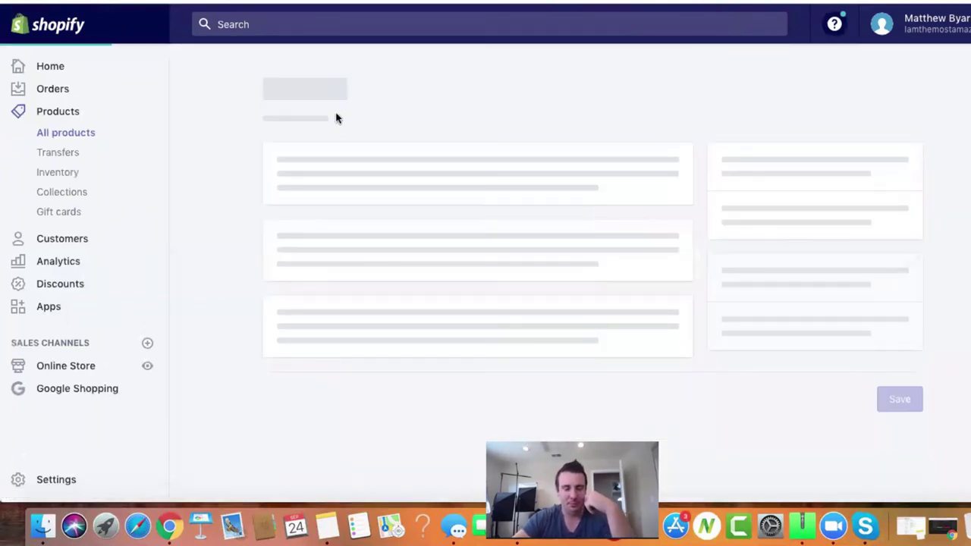
scroll(708, 319, down, 5)
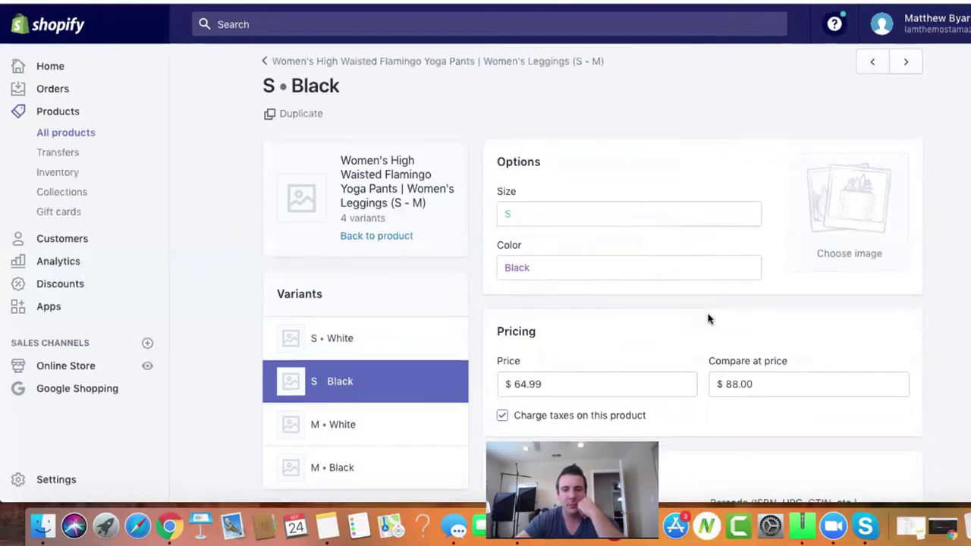
click(758, 207)
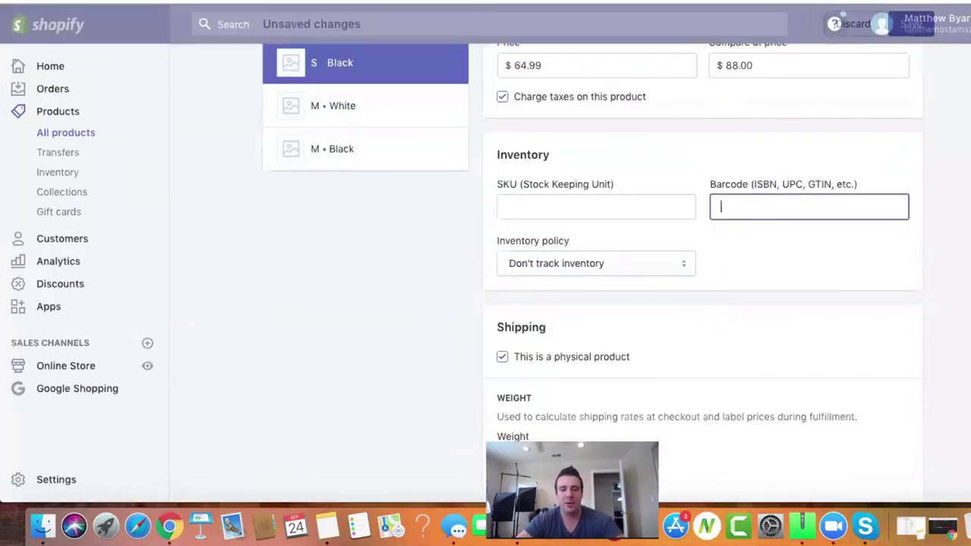
key(super+v)
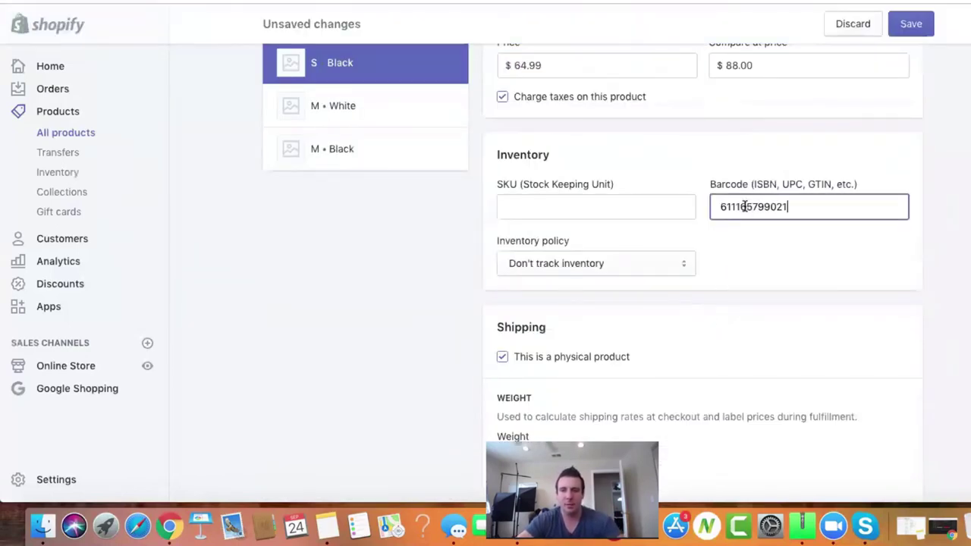
click(913, 27)
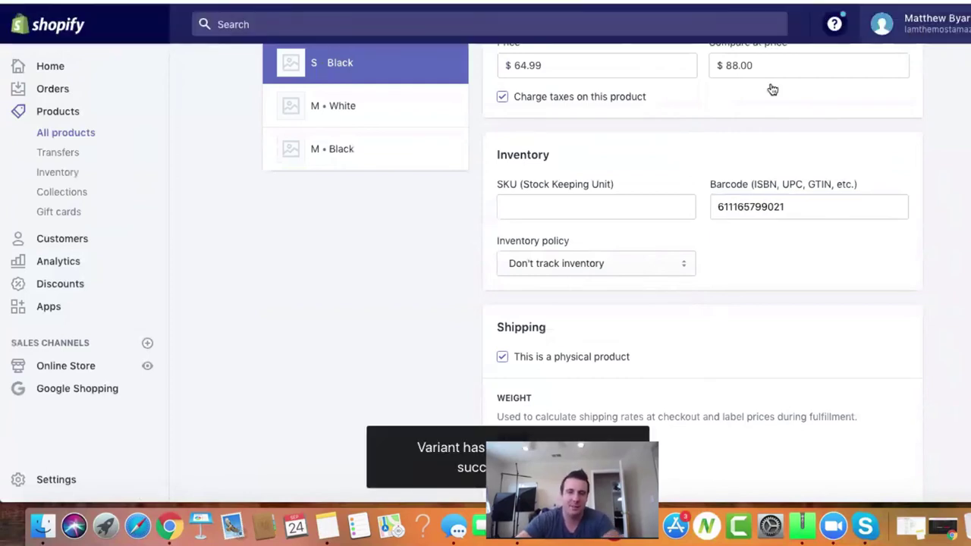
click(361, 123)
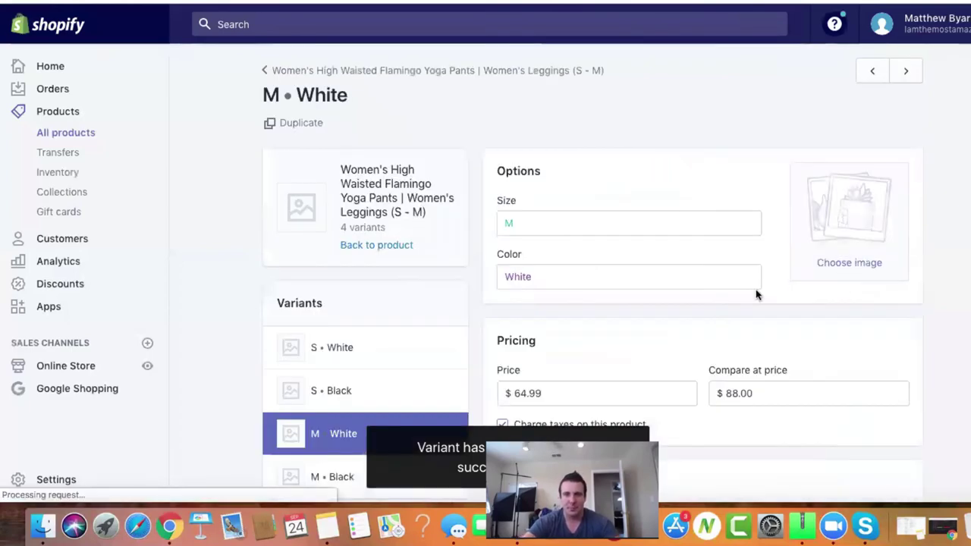
scroll(755, 289, down, 5)
click(759, 255)
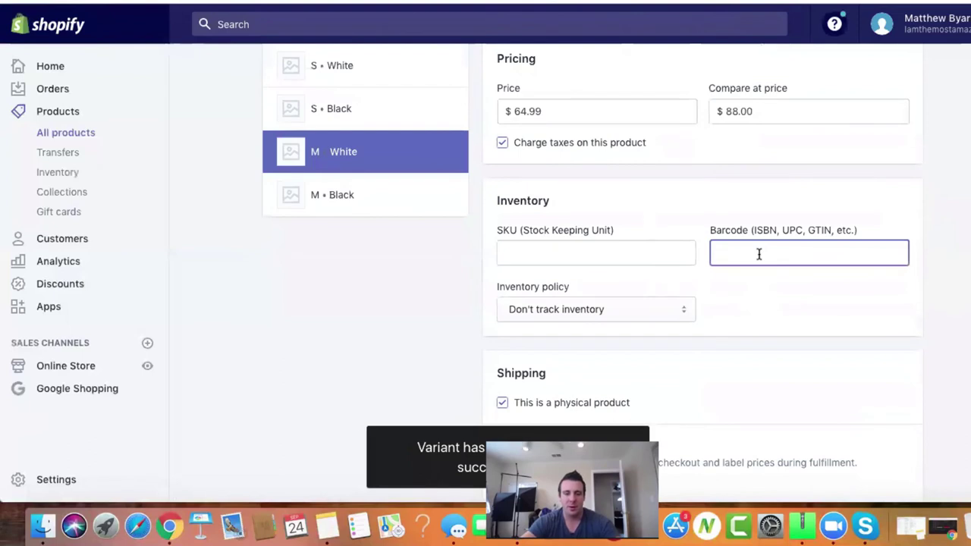
key(super+v)
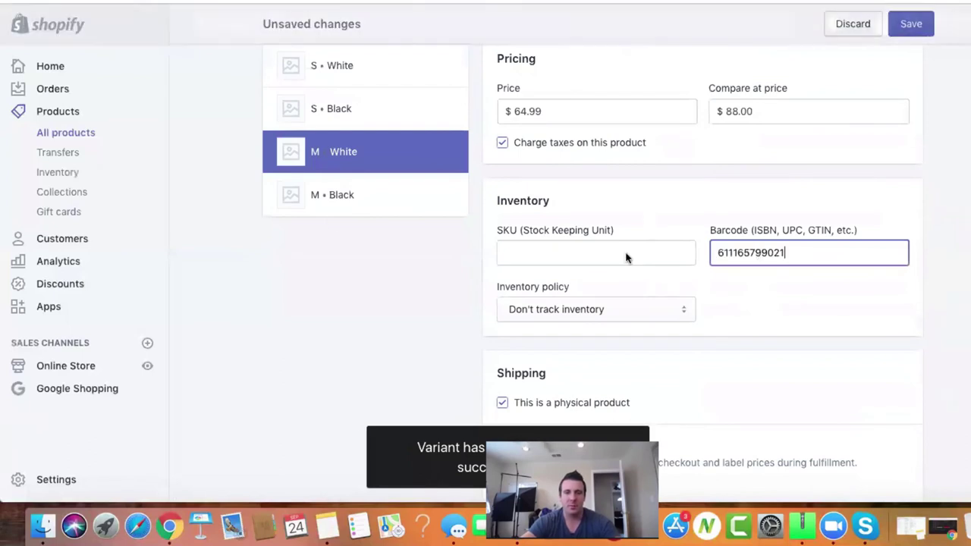
click(920, 31)
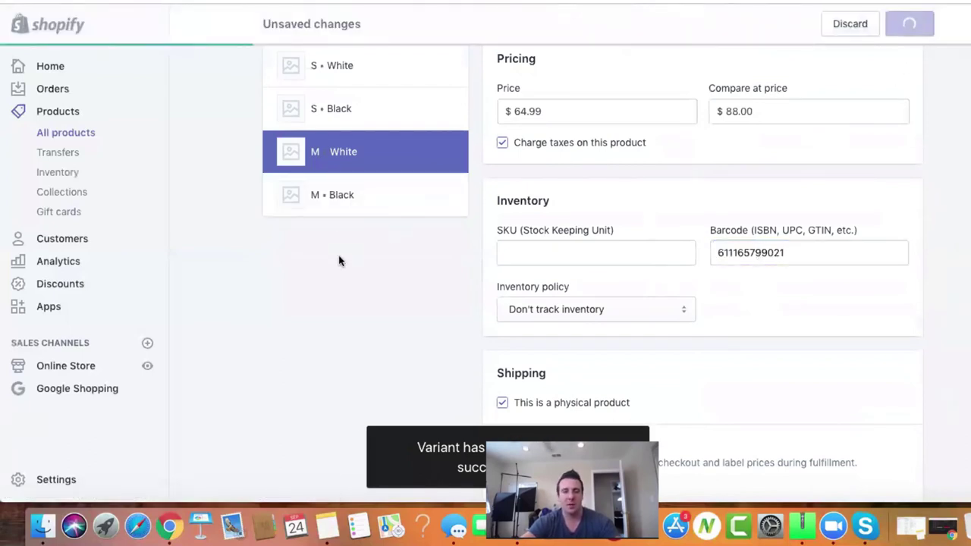
scroll(357, 314, up, 5)
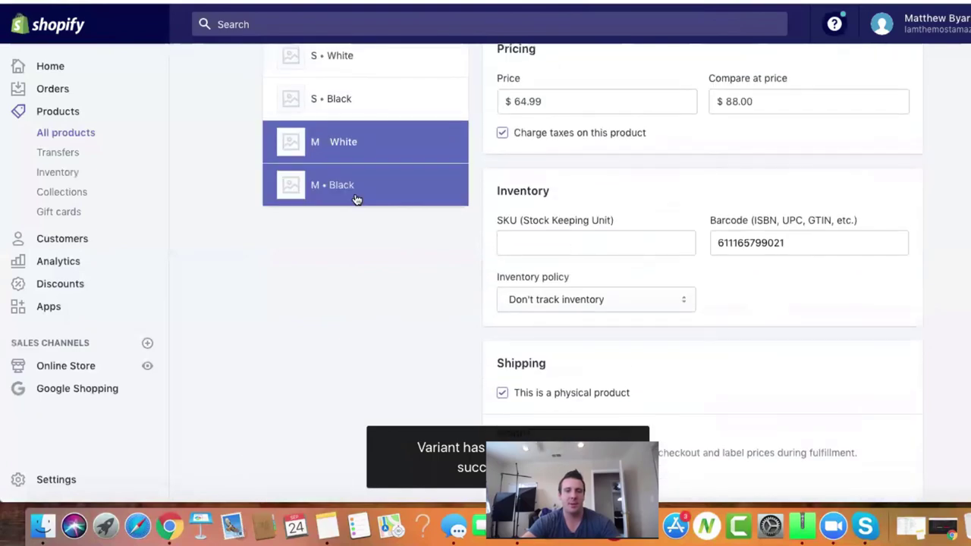
click(356, 199)
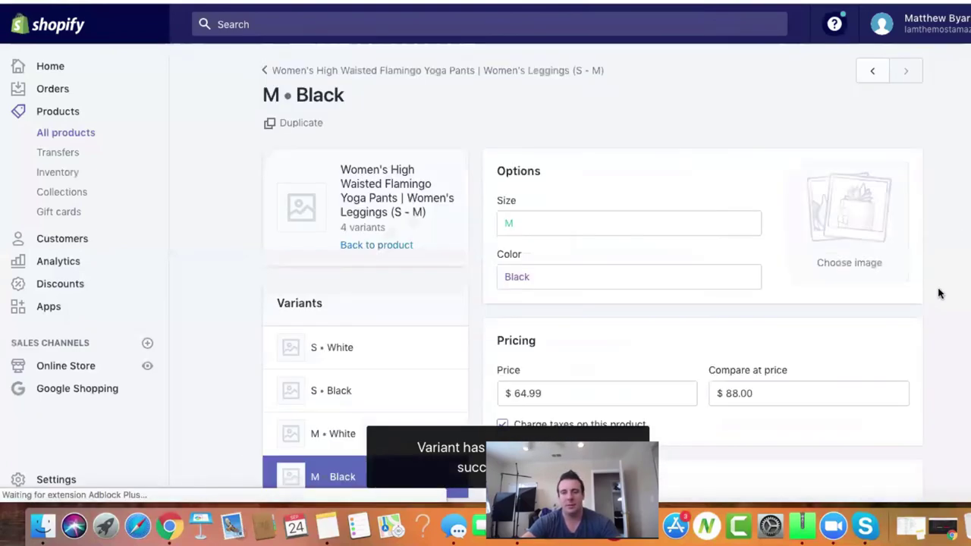
scroll(938, 290, down, 5)
click(772, 167)
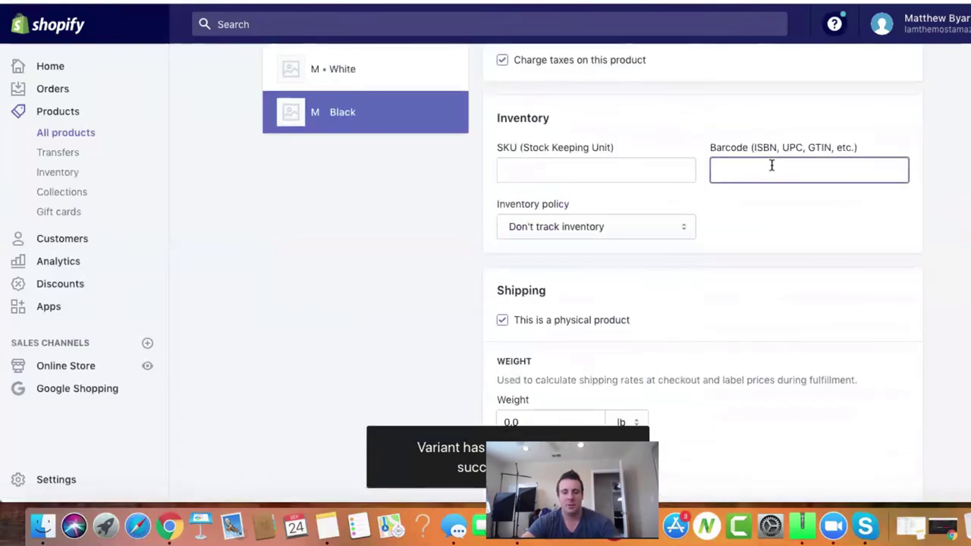
key(super+v)
click(899, 31)
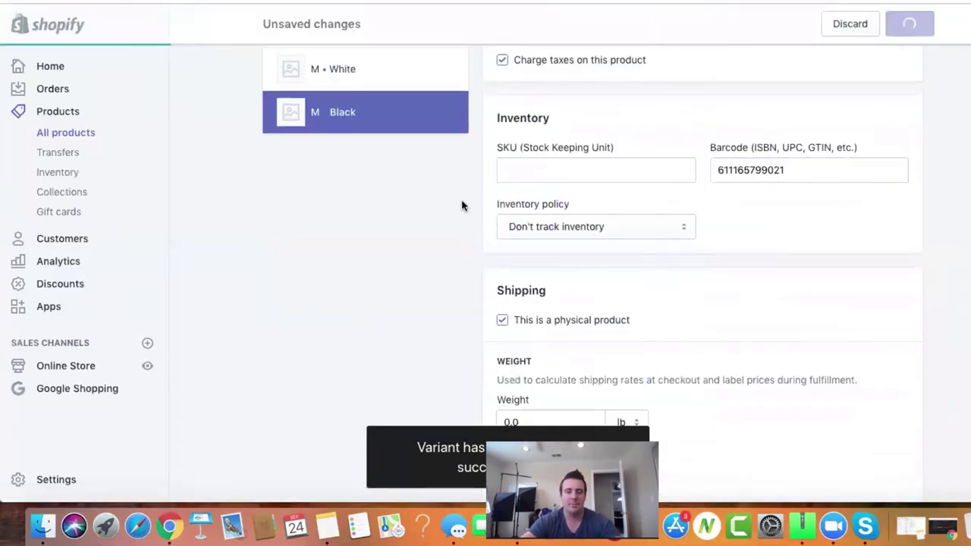
- Return to the flamingo yoga pants product page and review its list of variants
scroll(462, 206, down, 4)
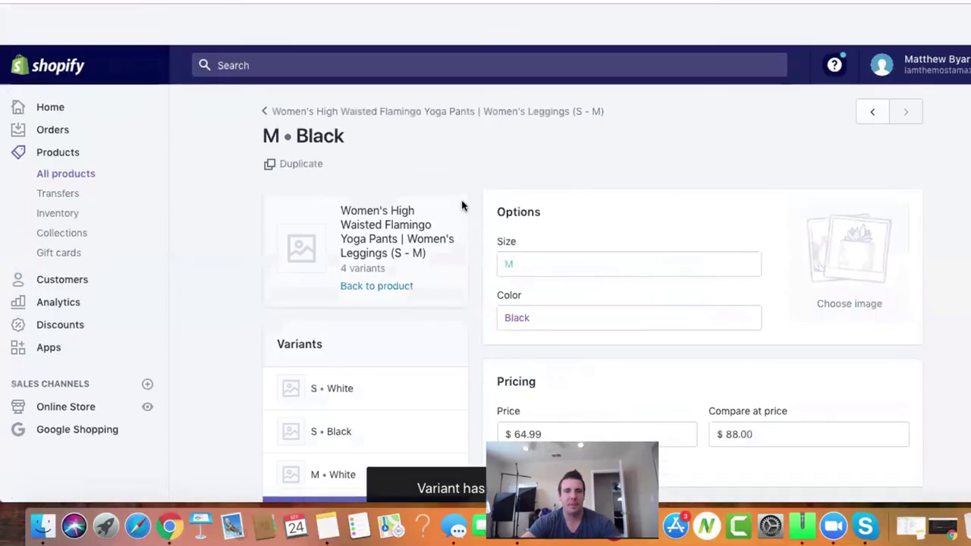
click(336, 69)
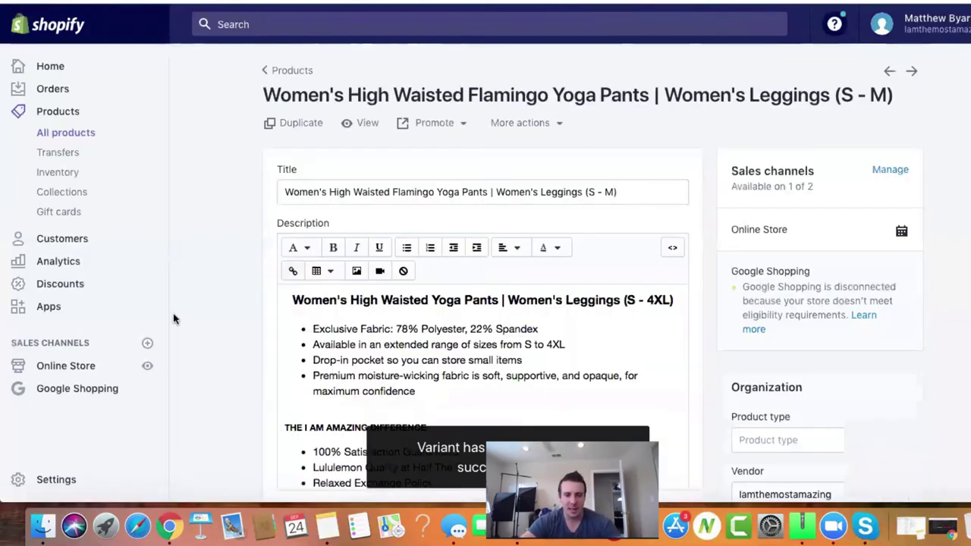
scroll(205, 314, down, 5)
scroll(236, 309, down, 10)
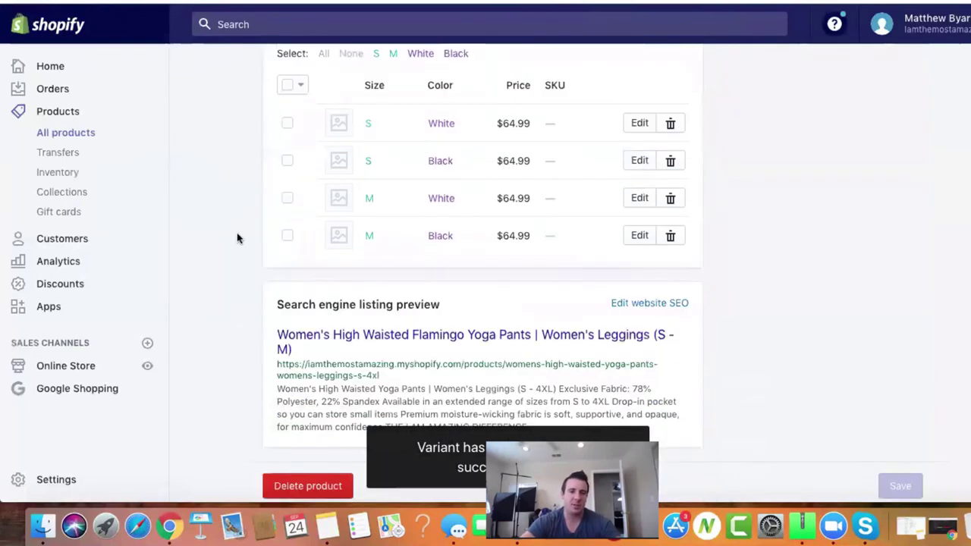
scroll(242, 211, up, 2)
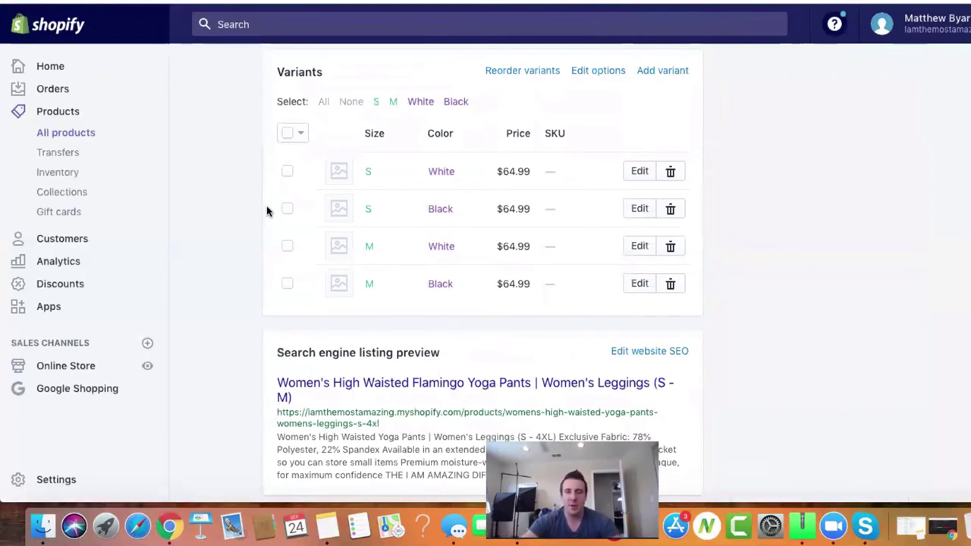
scroll(266, 210, up, 10)
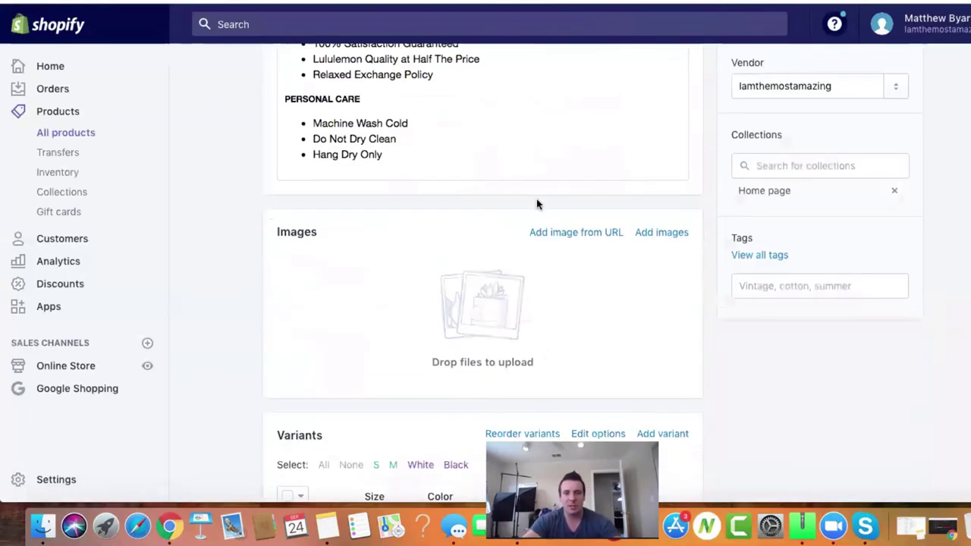
click(661, 233)
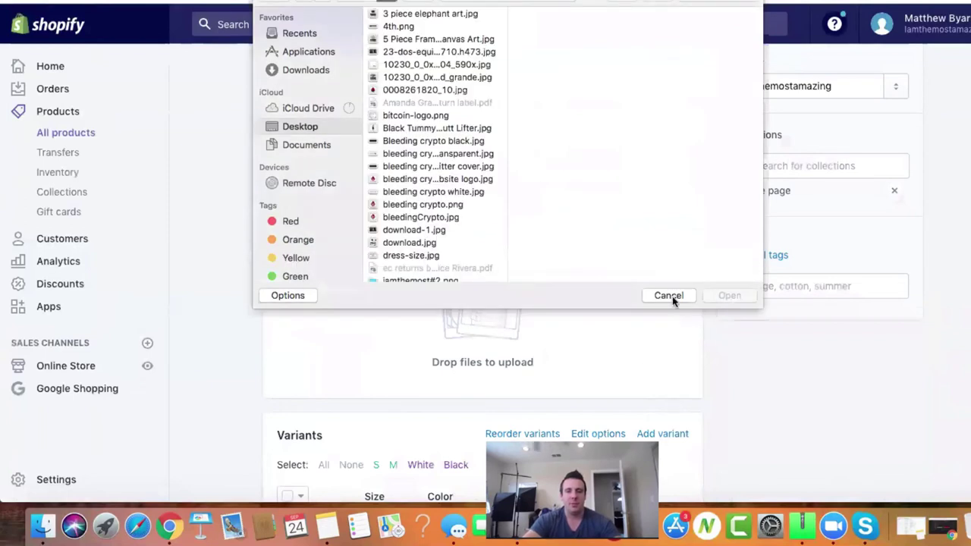
click(670, 297)
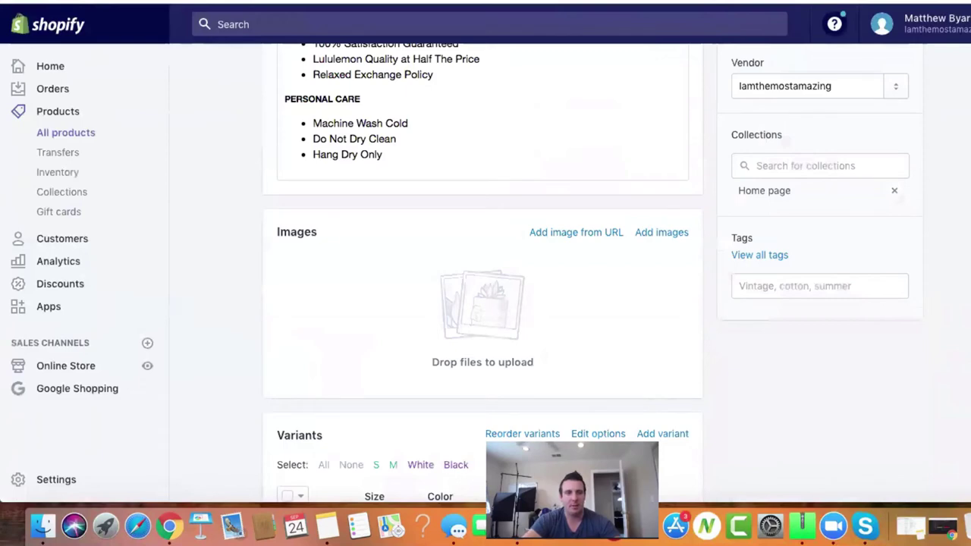
key(ctrl+Up)
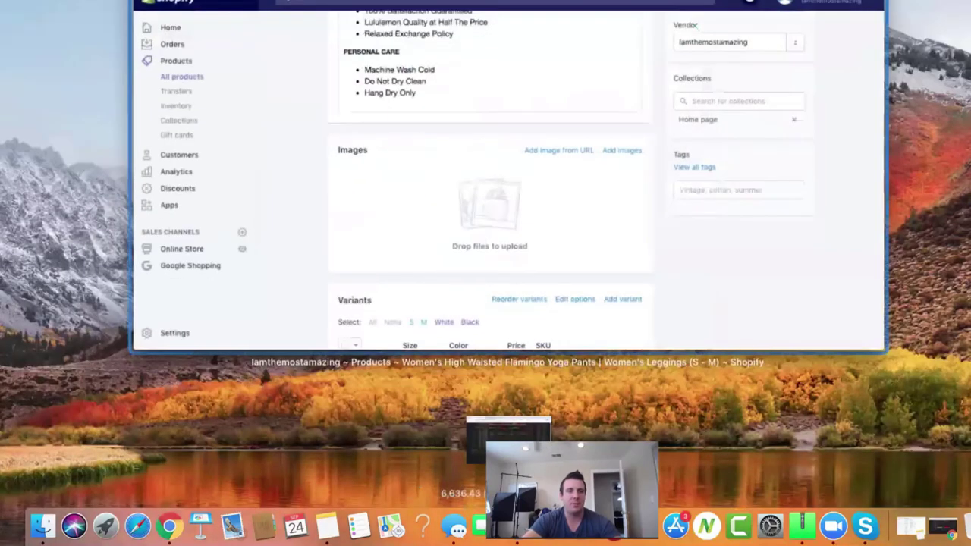
key(ctrl+Up)
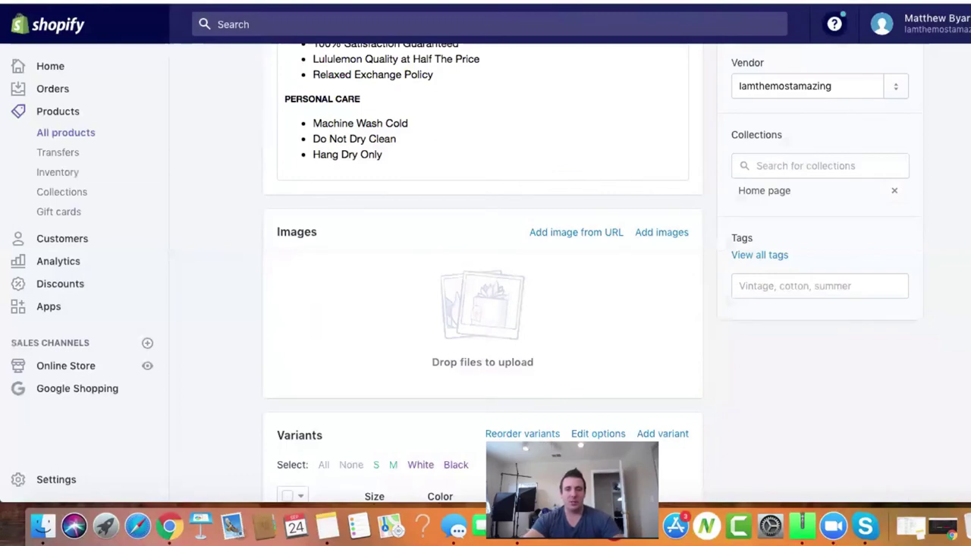
- Switch to the Google search for flamingo yoga pants and browse its image results for a product picture
key(ctrl+Right)
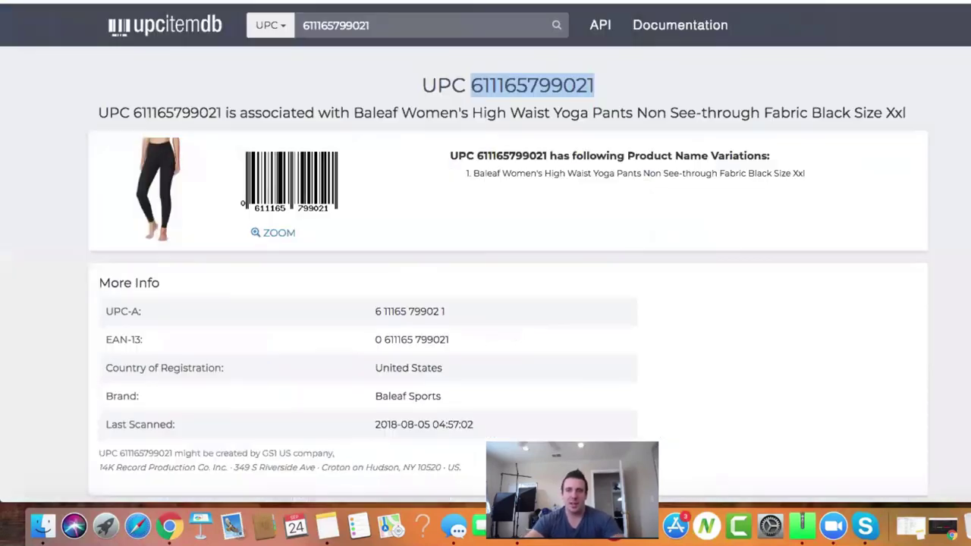
key(ctrl+Right)
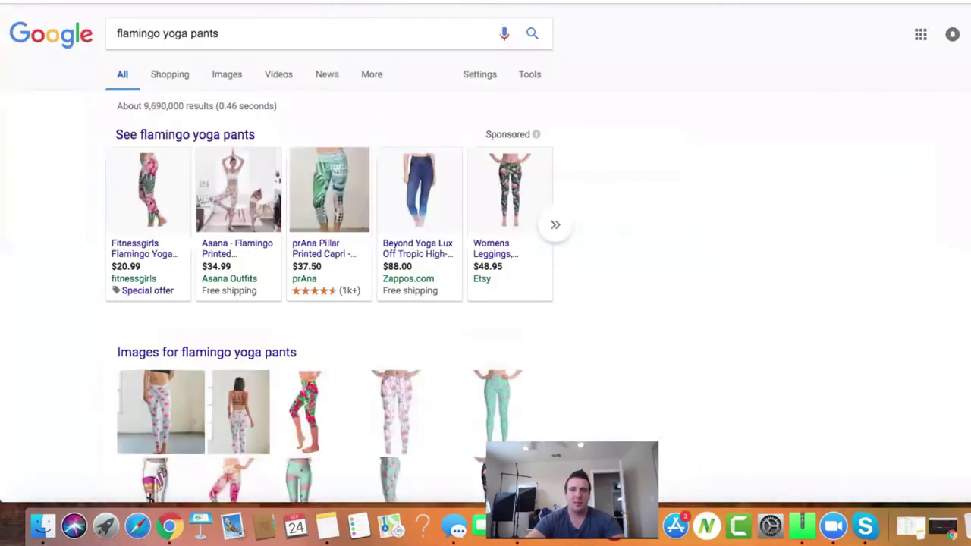
click(227, 74)
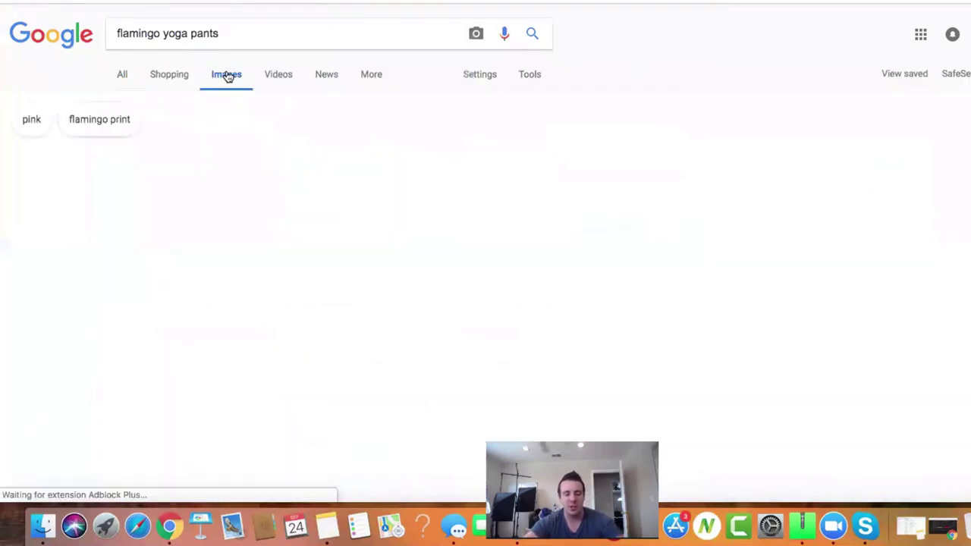
scroll(486, 273, left, 5)
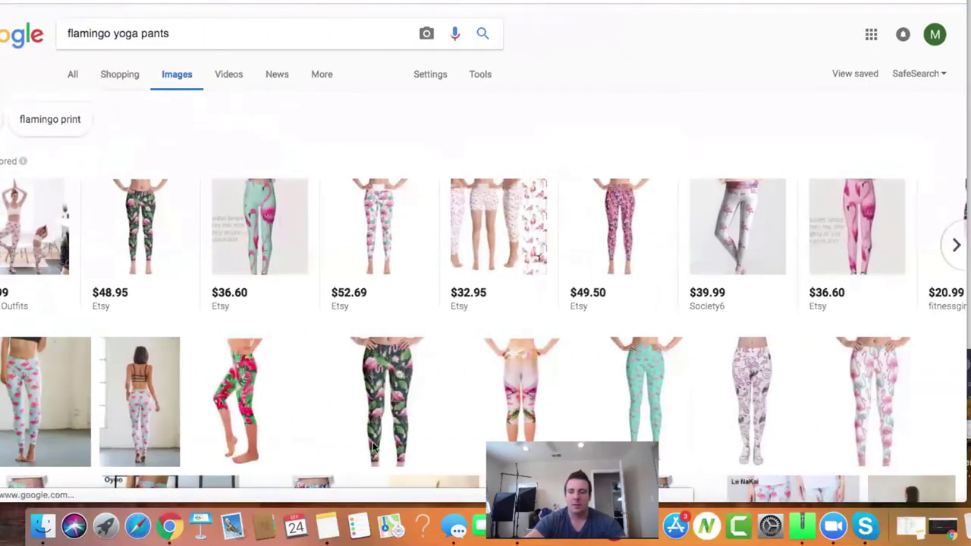
- Open the Etsy listing for the pink flamingo workout pants from the image results and view its product photo
scroll(460, 253, right, 5)
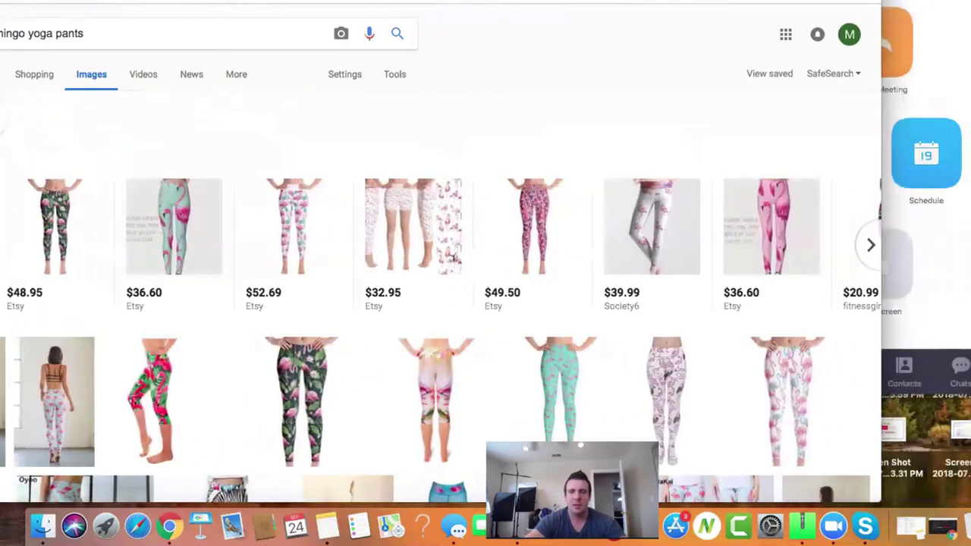
click(921, 334)
click(267, 3)
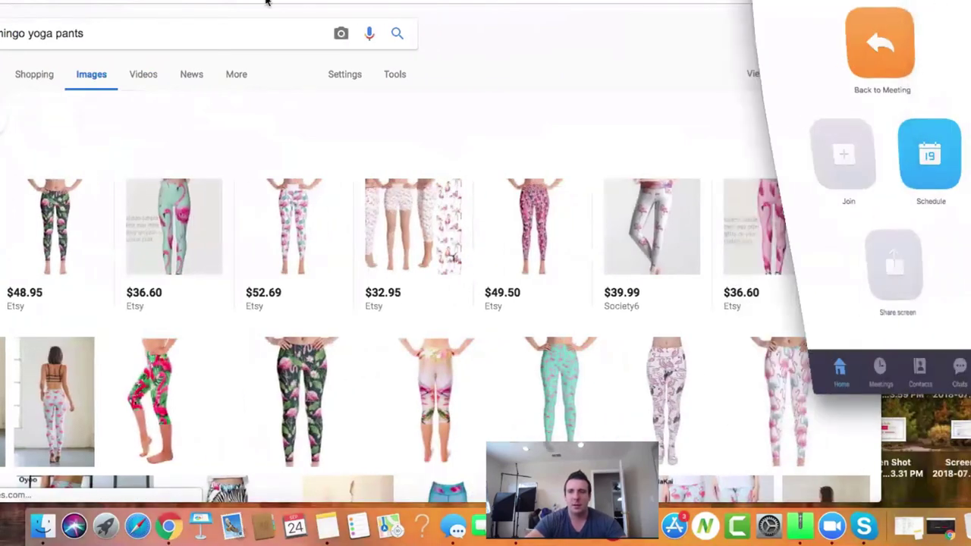
click(303, 231)
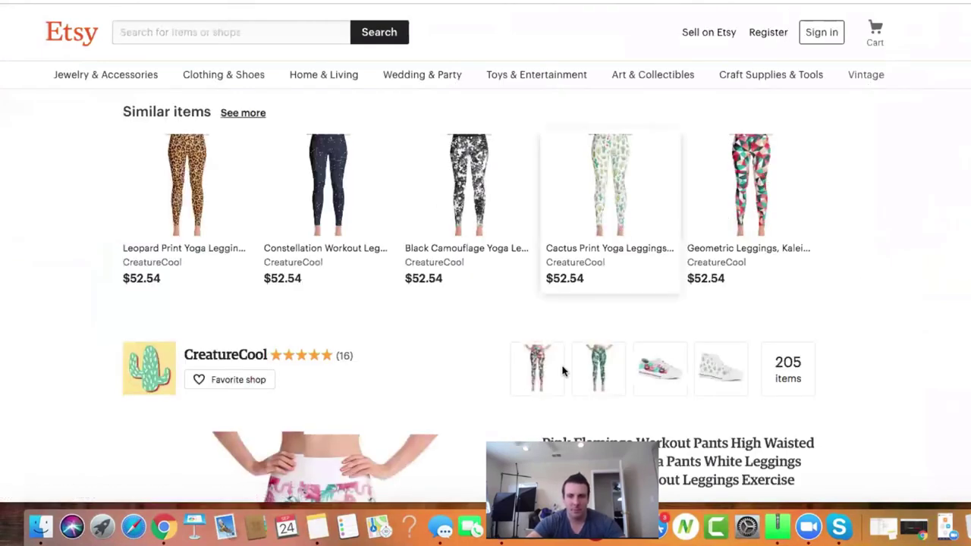
scroll(561, 370, down, 5)
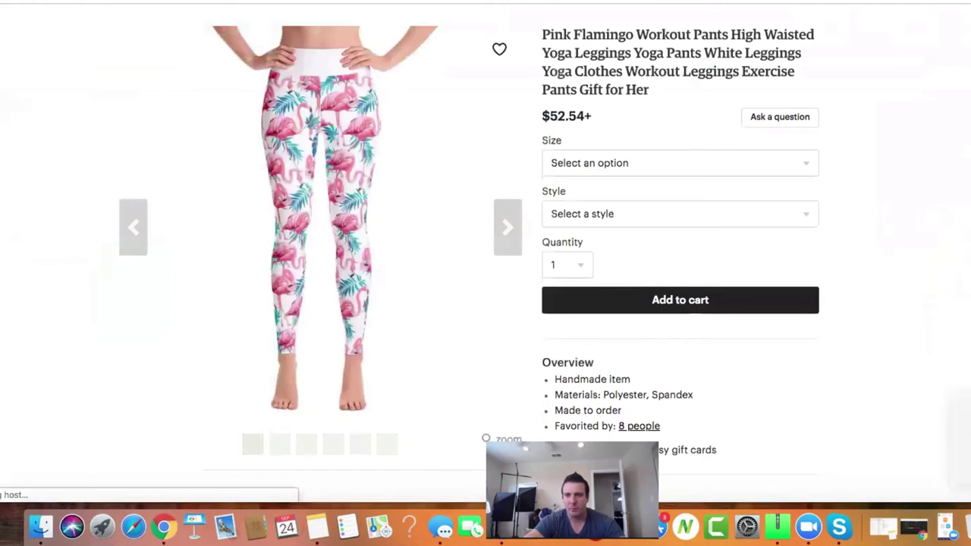
- Uncover part of the desktop beside the Etsy listing and try to save the pink flamingo leggings photo there
drag(606, 1, 459, 2)
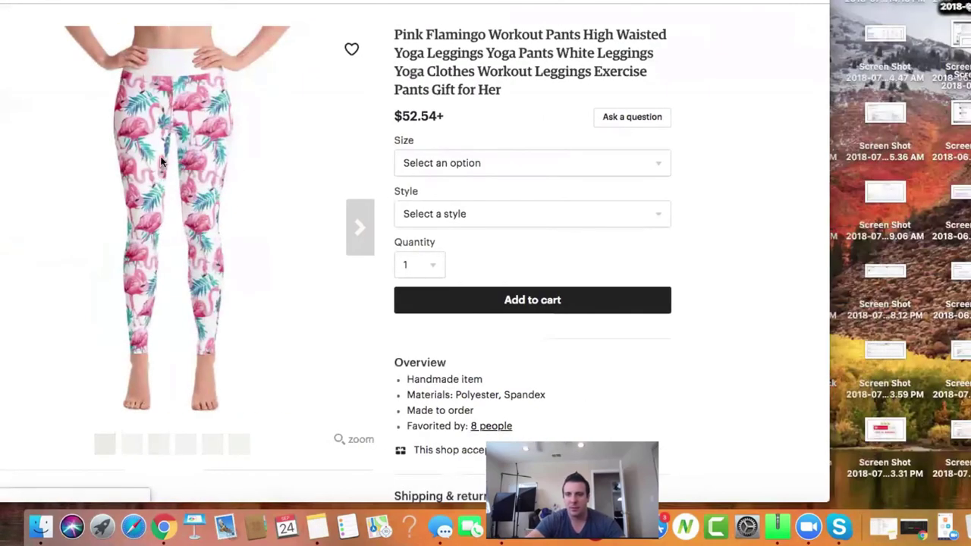
key(ctrl+Up)
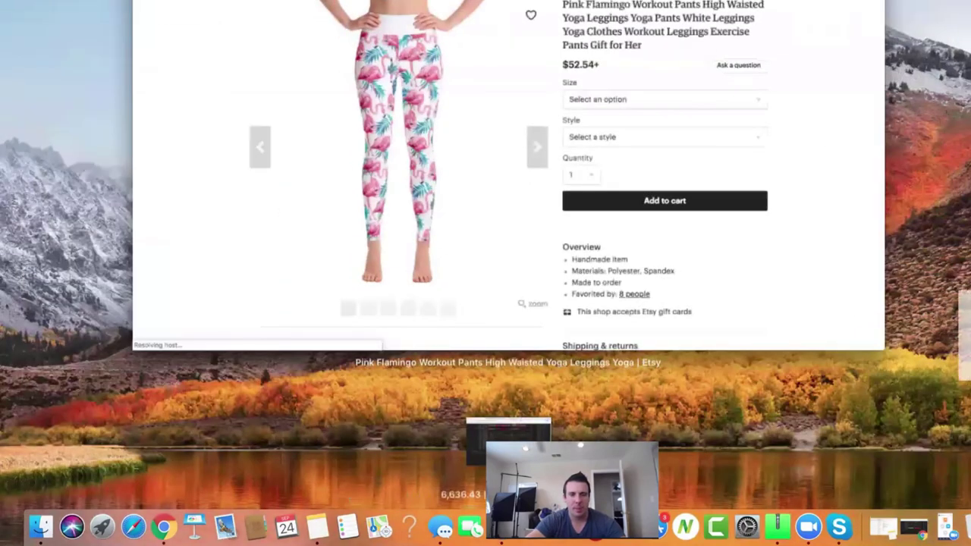
click(496, 156)
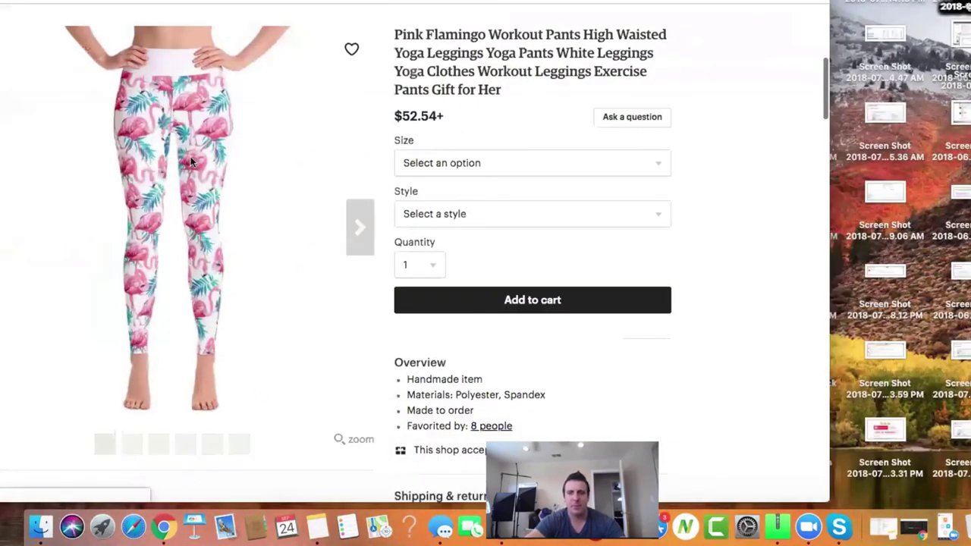
drag(191, 161, 245, 150)
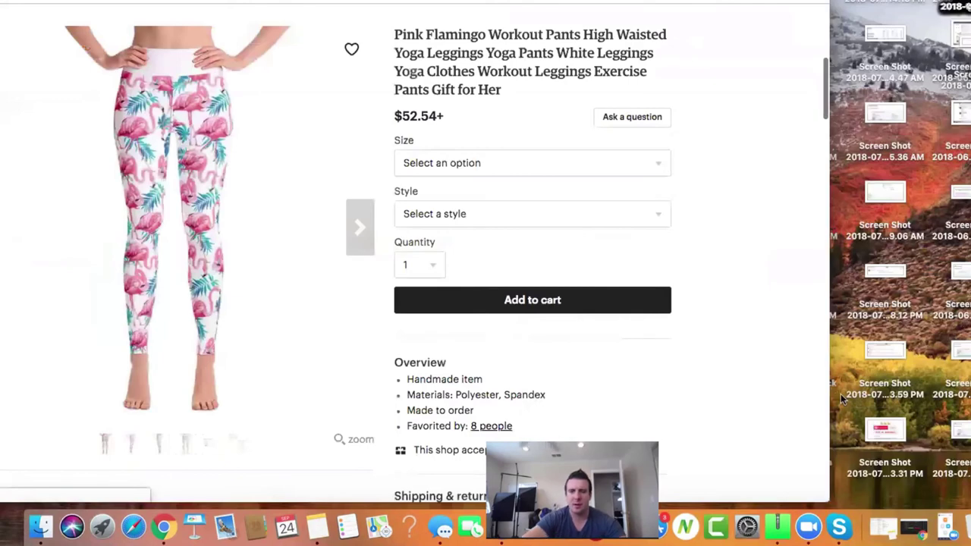
drag(158, 255, 938, 85)
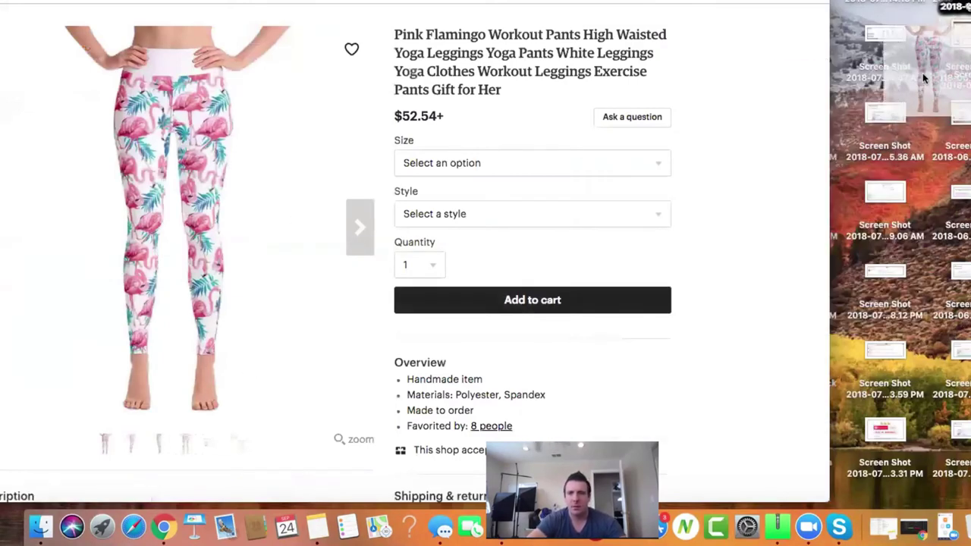
- Browse the listing's other content, open the shop's constellation workout leggings and try to save their photo to the desktop
click(104, 206)
scroll(144, 198, down, 5)
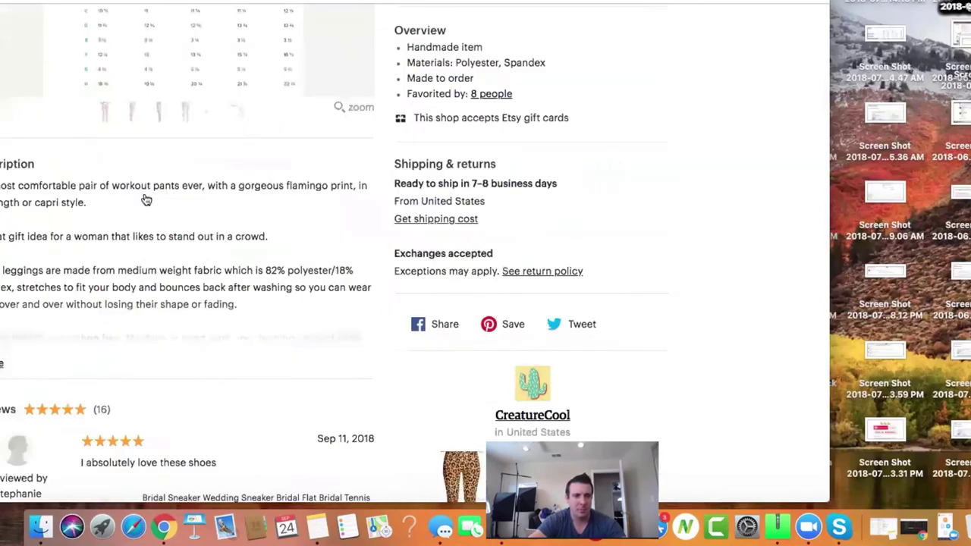
scroll(356, 281, down, 2)
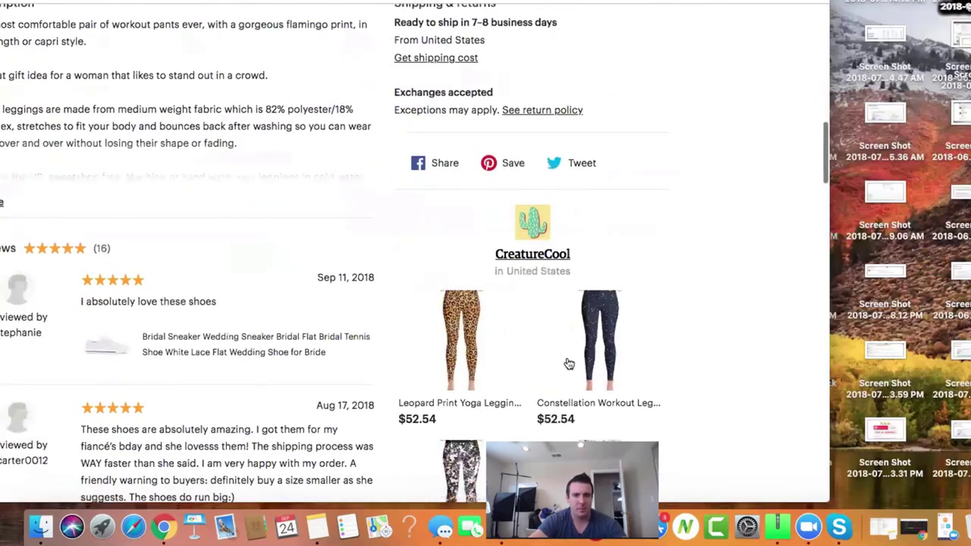
click(621, 357)
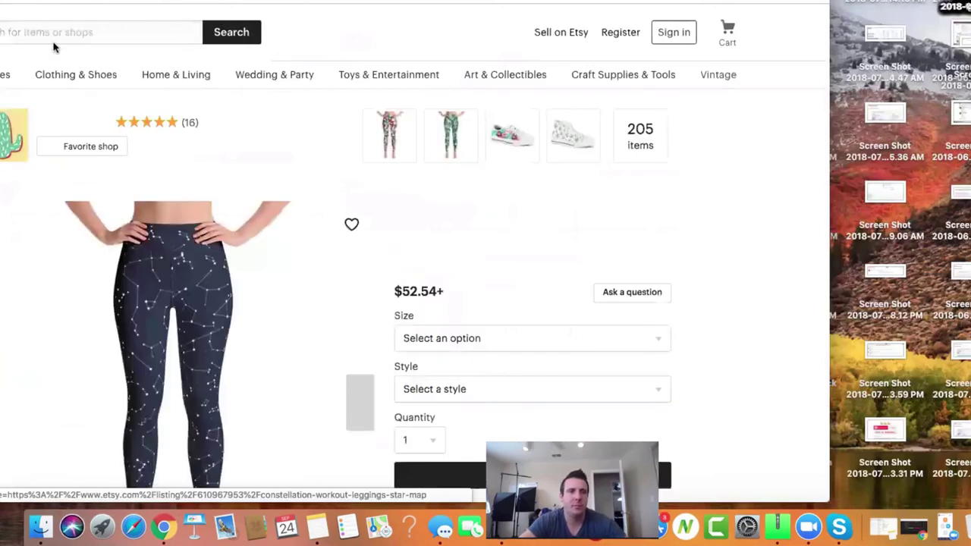
drag(193, 323, 955, 199)
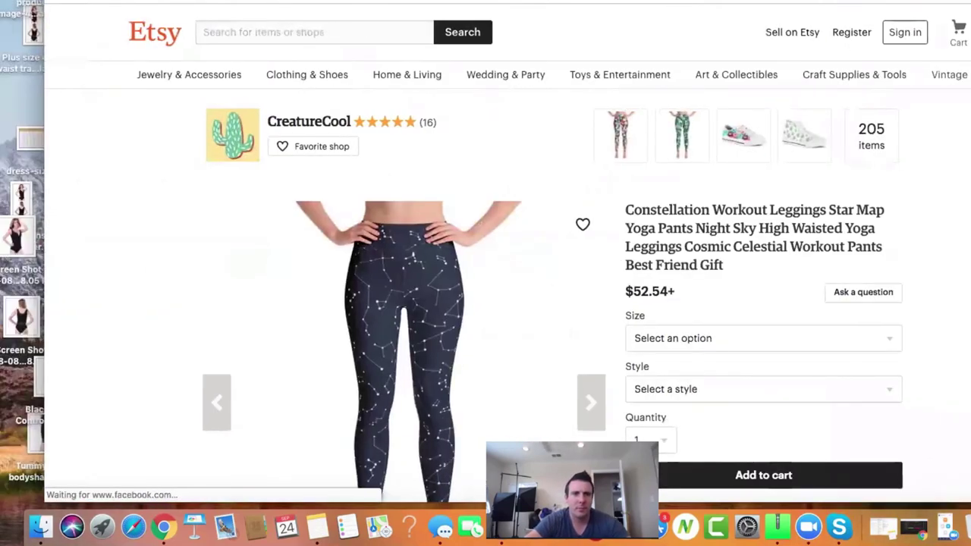
- Return to the Google image results and save two white flamingo leggings pictures, one with sneakers and one barefoot, to the desktop
scroll(485, 273, down, 10)
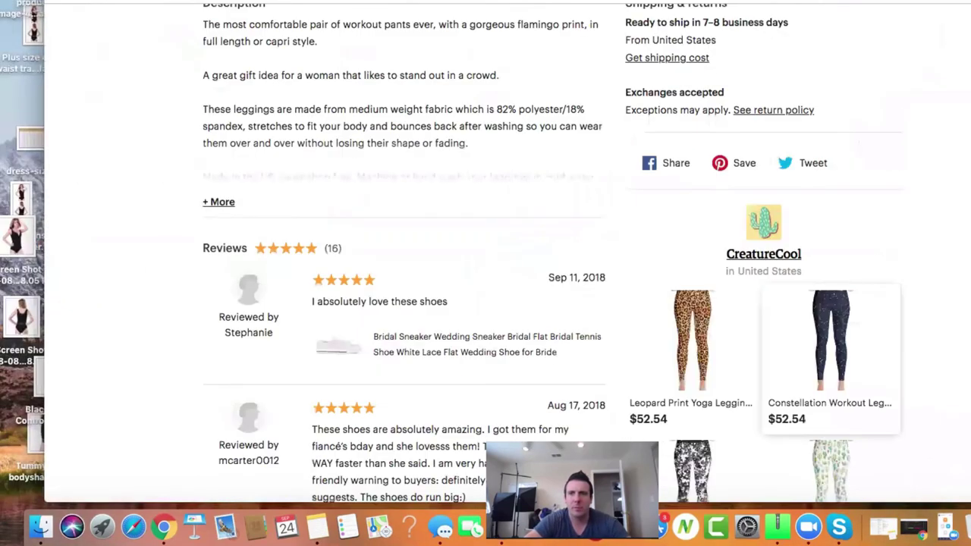
key(super+w)
scroll(389, 351, down, 5)
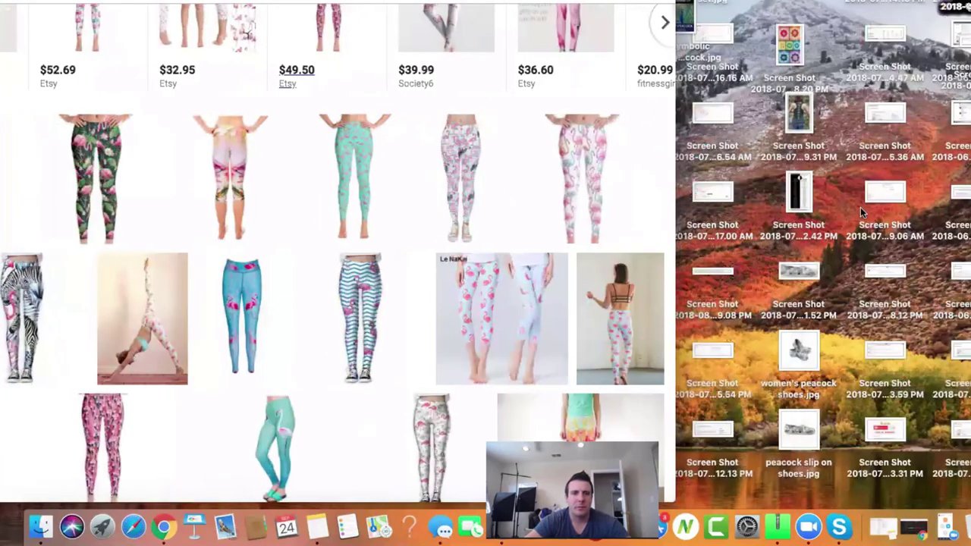
drag(452, 228, 833, 368)
scroll(579, 168, down, 3)
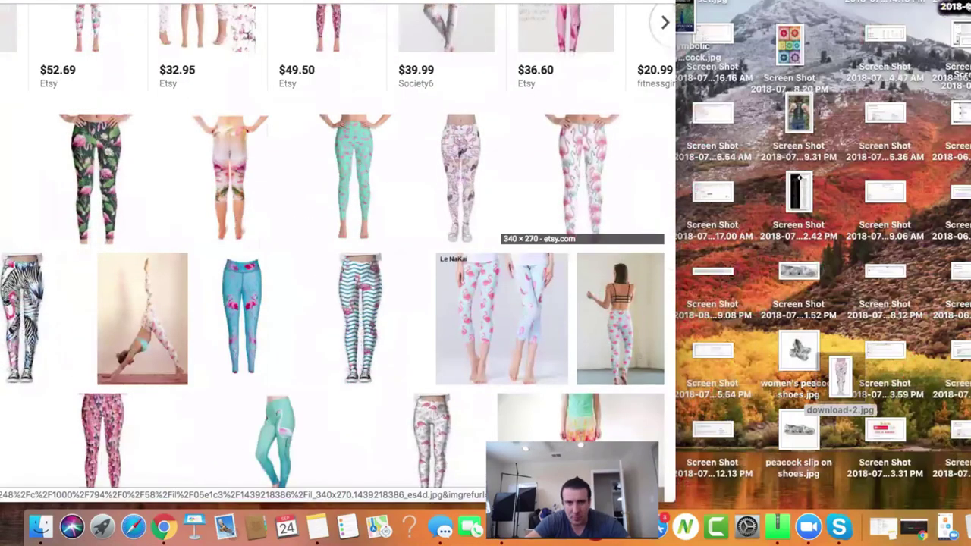
drag(564, 165, 782, 399)
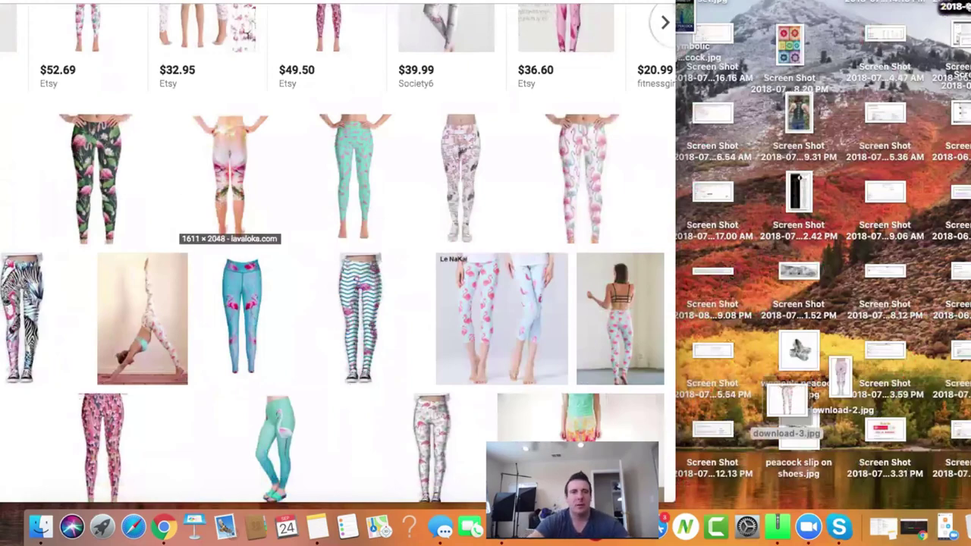
- Switch to the Youzign design and delete the "I Am The Most Amazing" text and the cartoon man
mouse_move(91, 97)
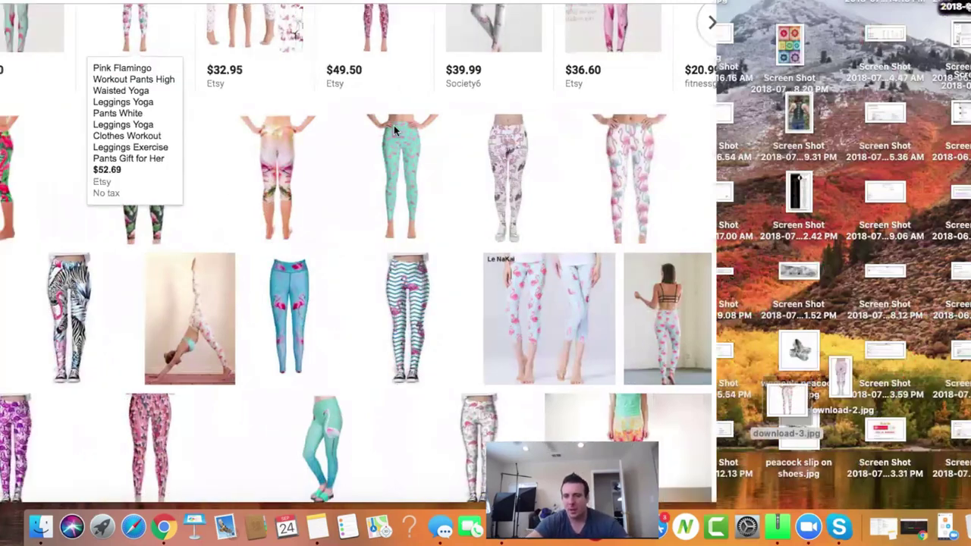
key(ctrl+super+f)
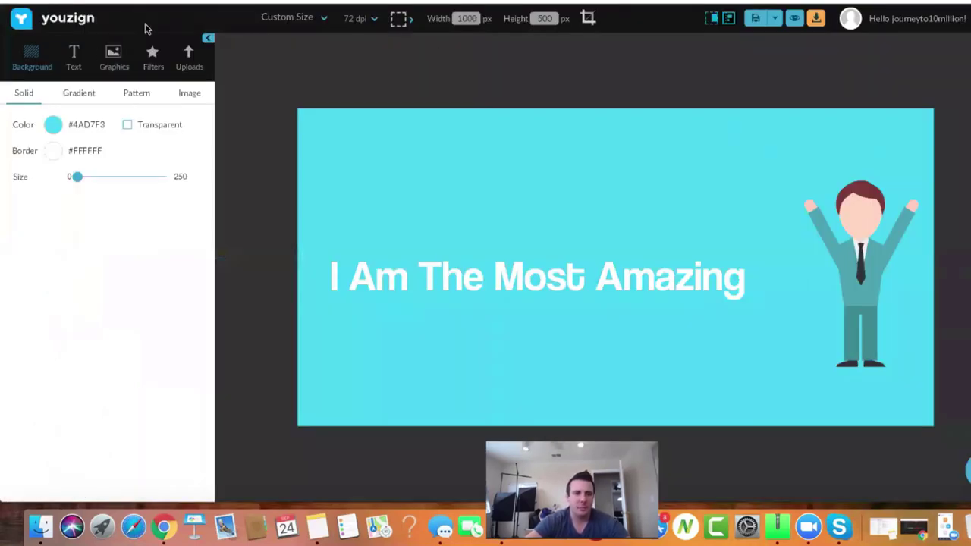
click(682, 277)
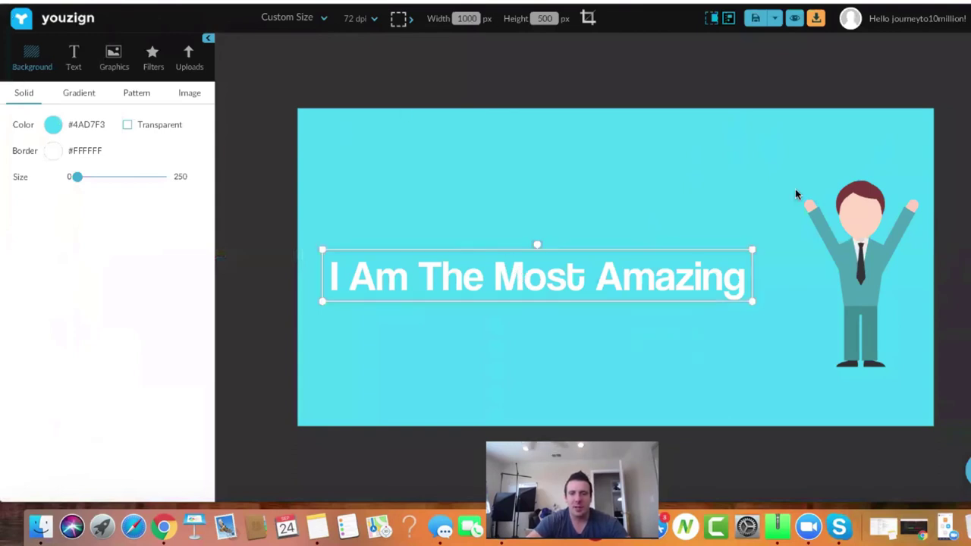
key(BackSpace)
key(Delete)
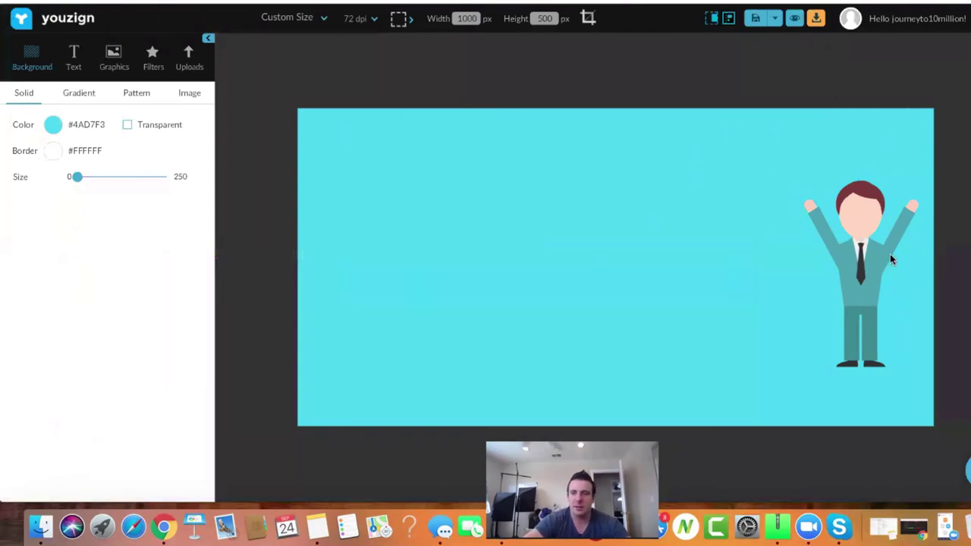
click(860, 273)
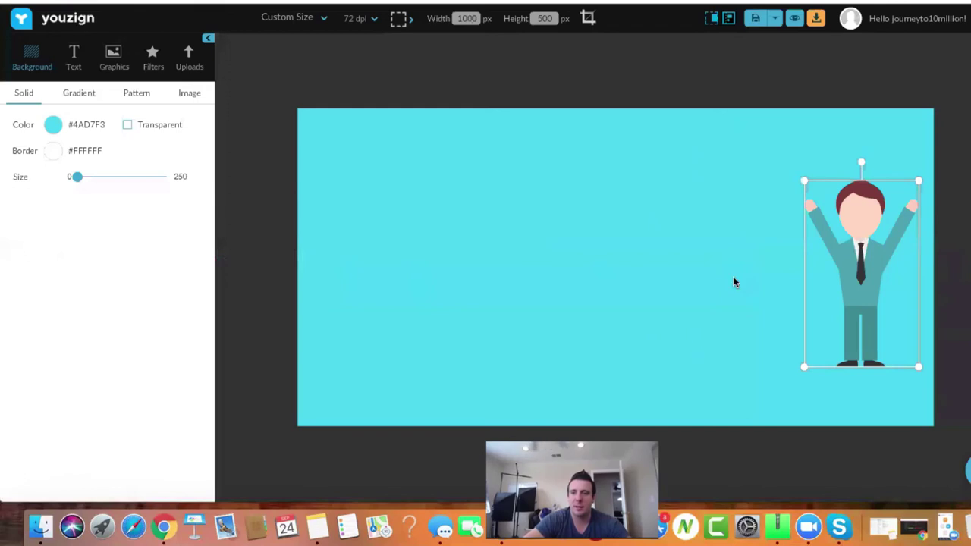
key(Delete)
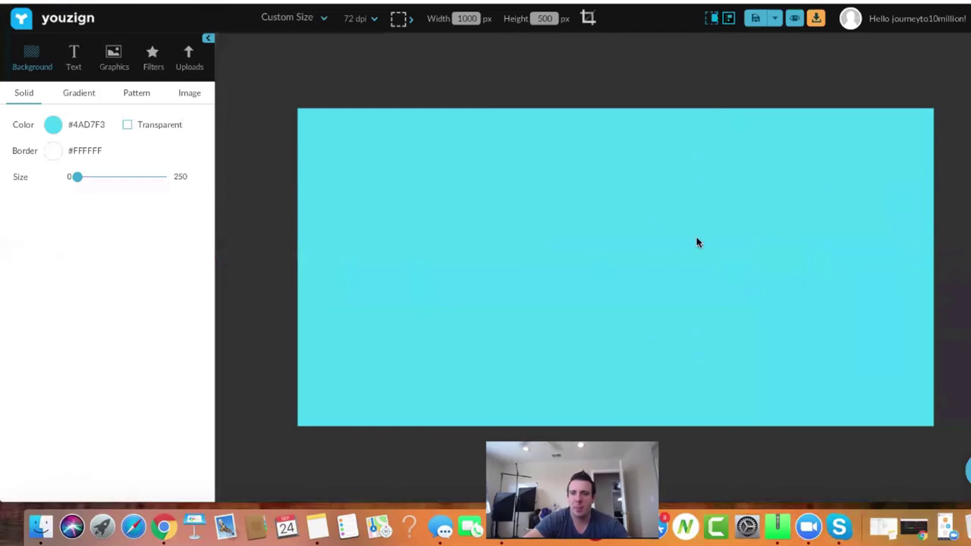
- Change the design background to white #FFFFFF and set the canvas height to 1000 px
click(53, 124)
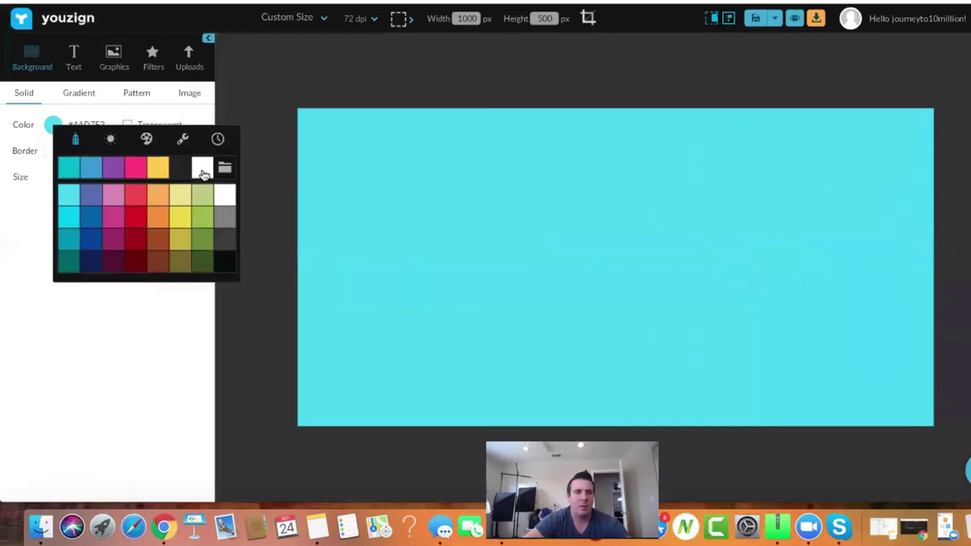
click(432, 61)
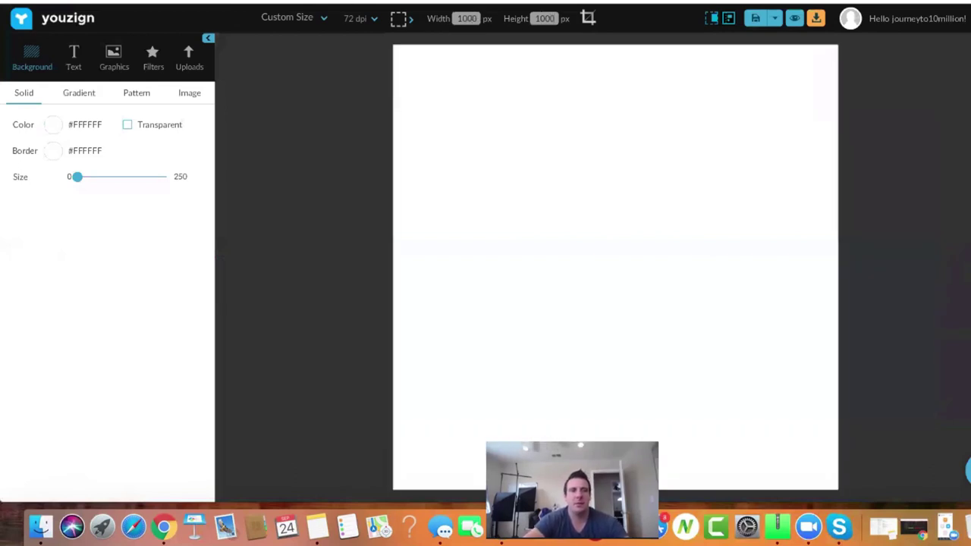
scroll(485, 258, right, 3)
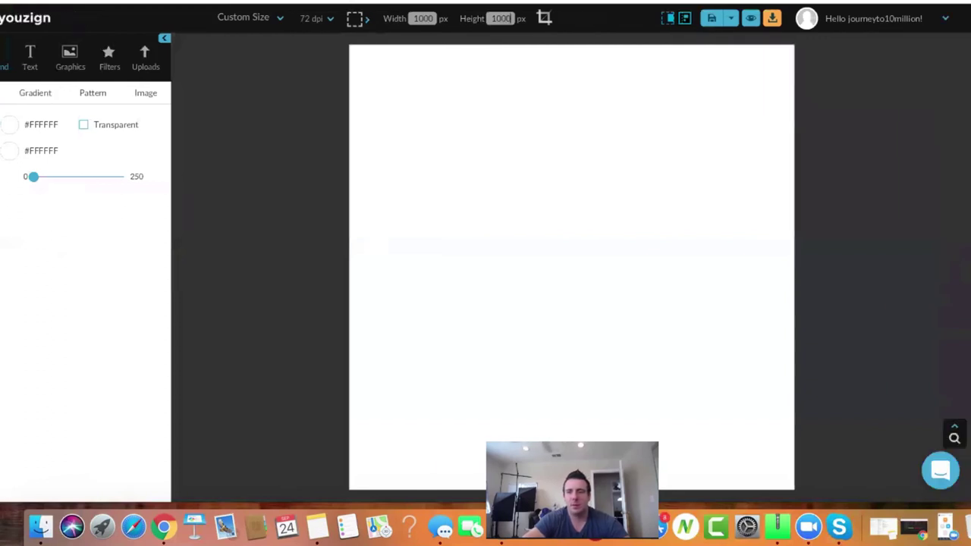
- Upload download-2.jpg, the leggings picture with sneakers, from the desktop into the design
click(144, 54)
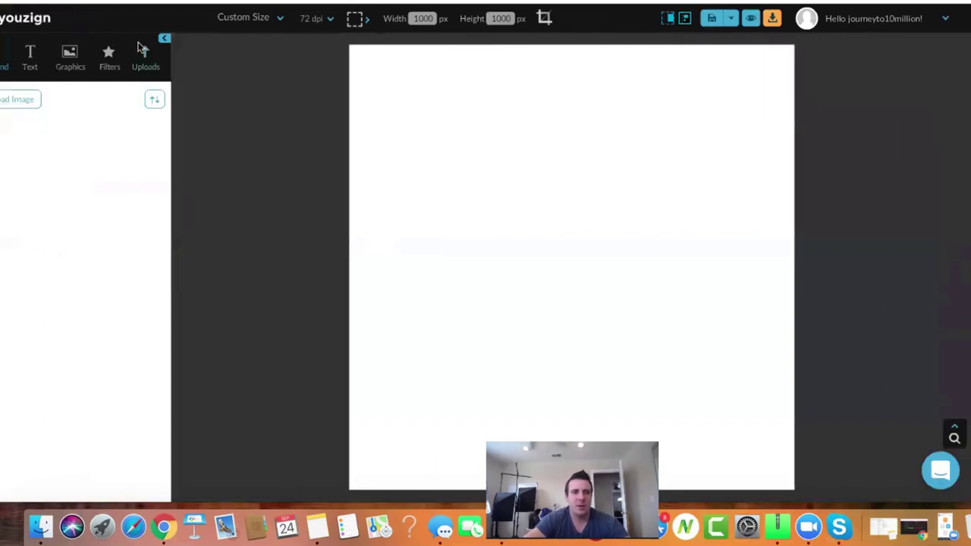
click(20, 104)
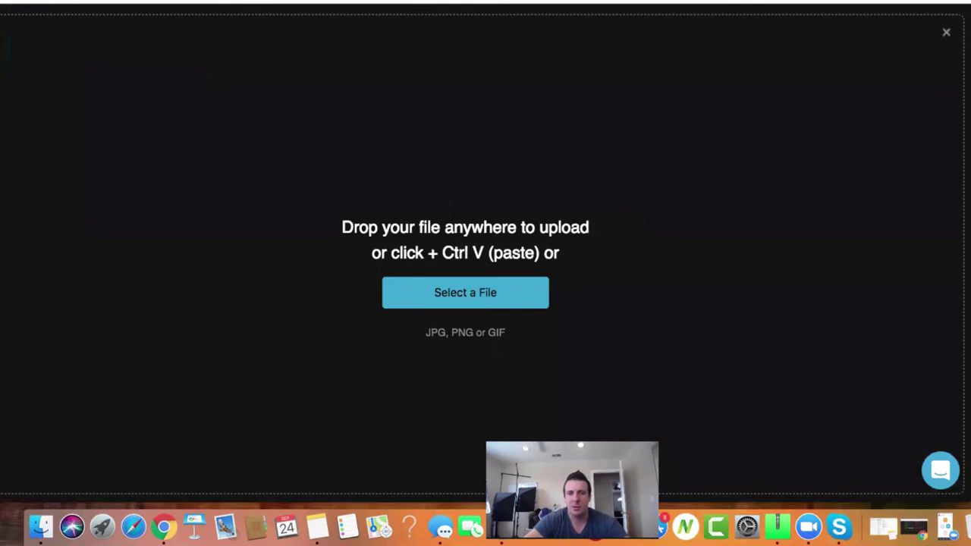
drag(967, 227, 758, 227)
drag(839, 379, 306, 301)
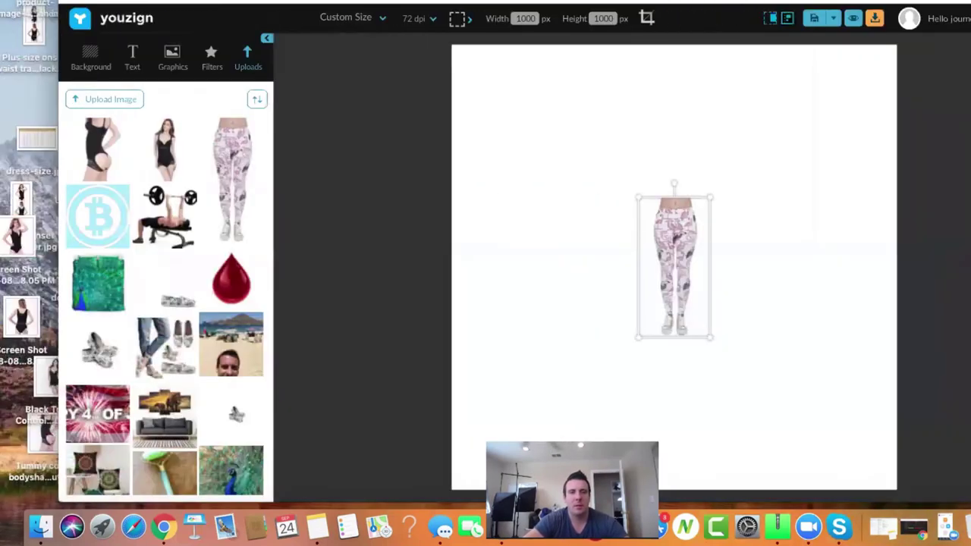
- Upload download-3.jpg from the desktop and place the picture to the right of the first leggings
click(80, 104)
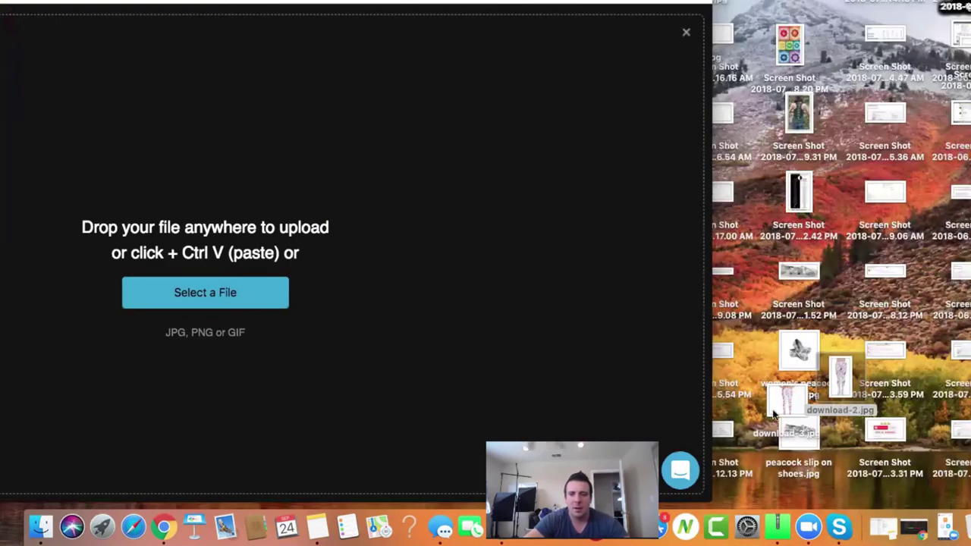
drag(774, 413, 323, 314)
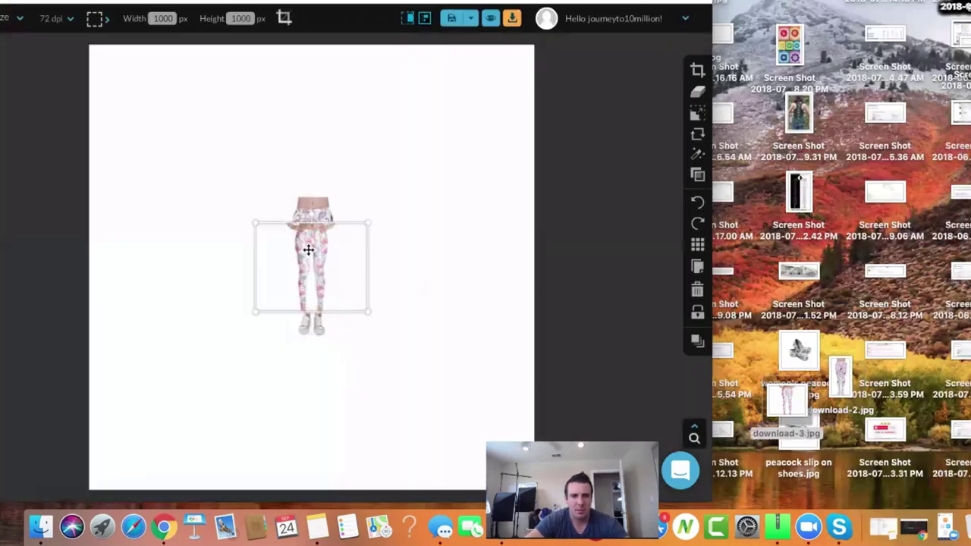
drag(308, 250, 418, 258)
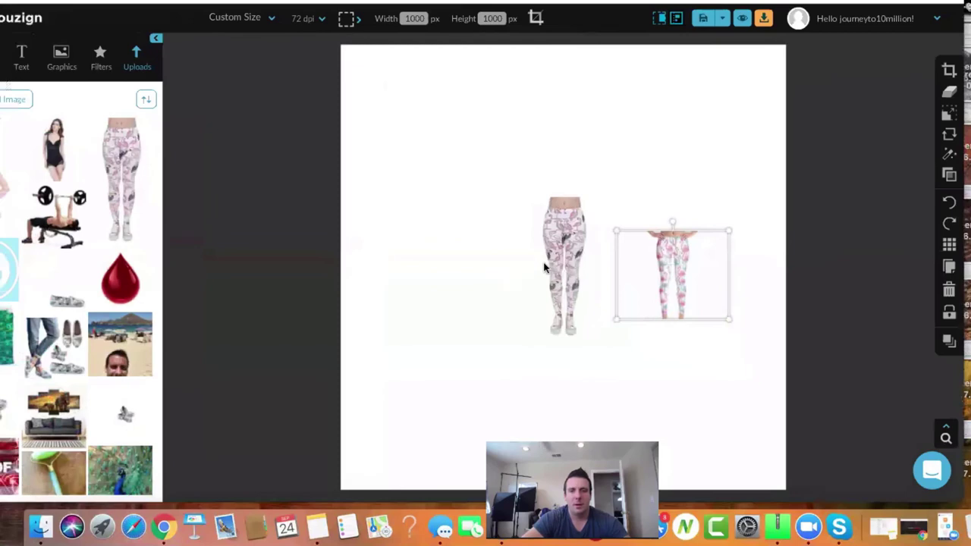
- Enlarge the leggings picture with sneakers to most of the canvas height and position it on the canvas's left half
click(544, 263)
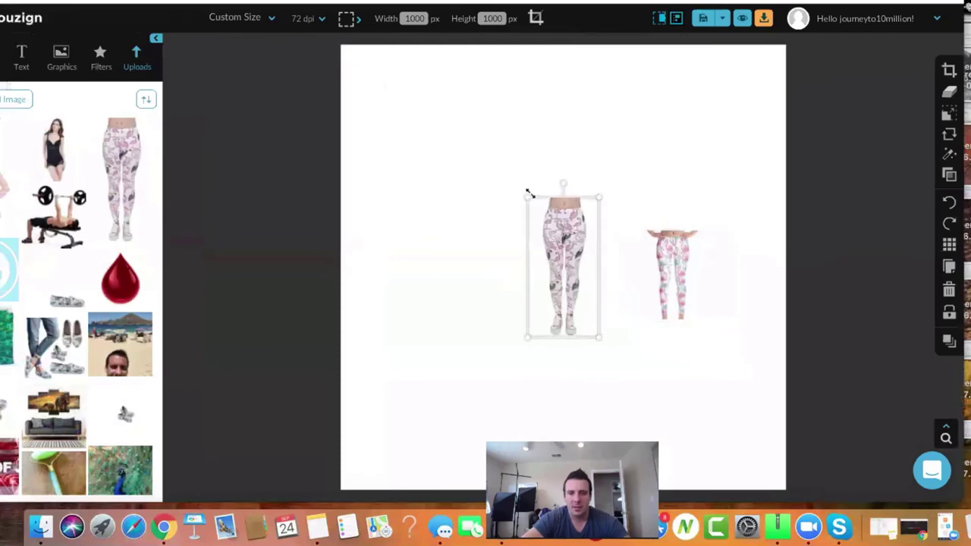
drag(527, 196, 380, 87)
drag(503, 174, 462, 275)
- Enlarge the barefoot flamingo leggings picture to about two thirds of the canvas height and move it onto the canvas's right half
click(652, 279)
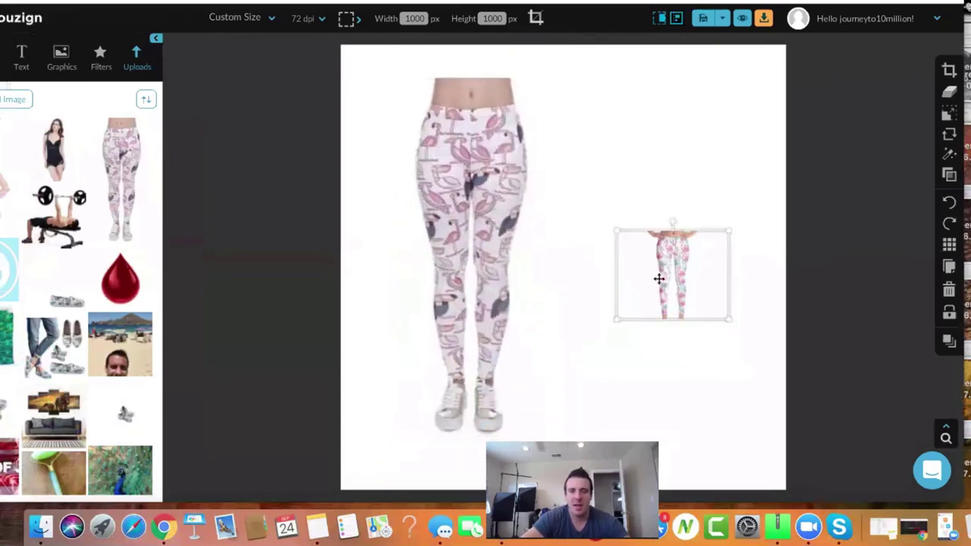
drag(684, 276, 726, 379)
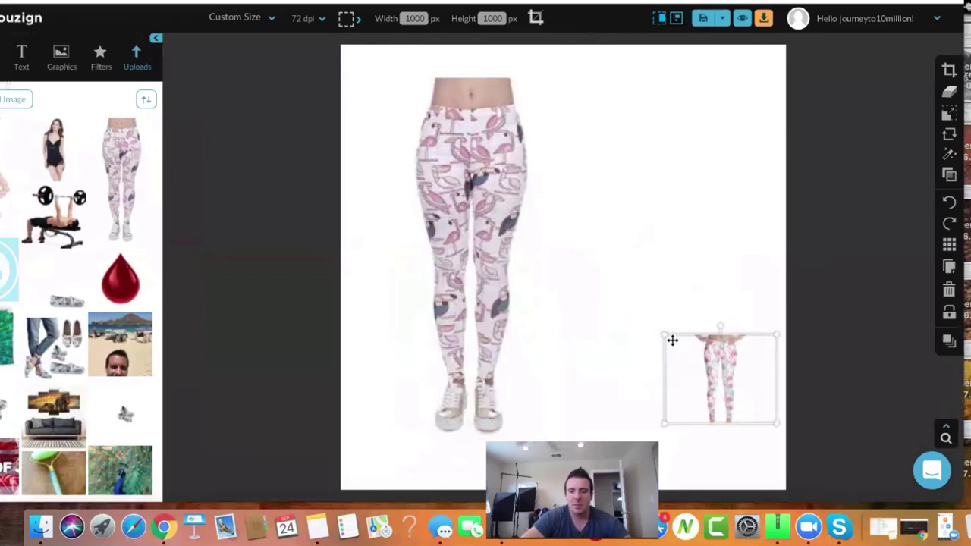
drag(658, 333, 546, 56)
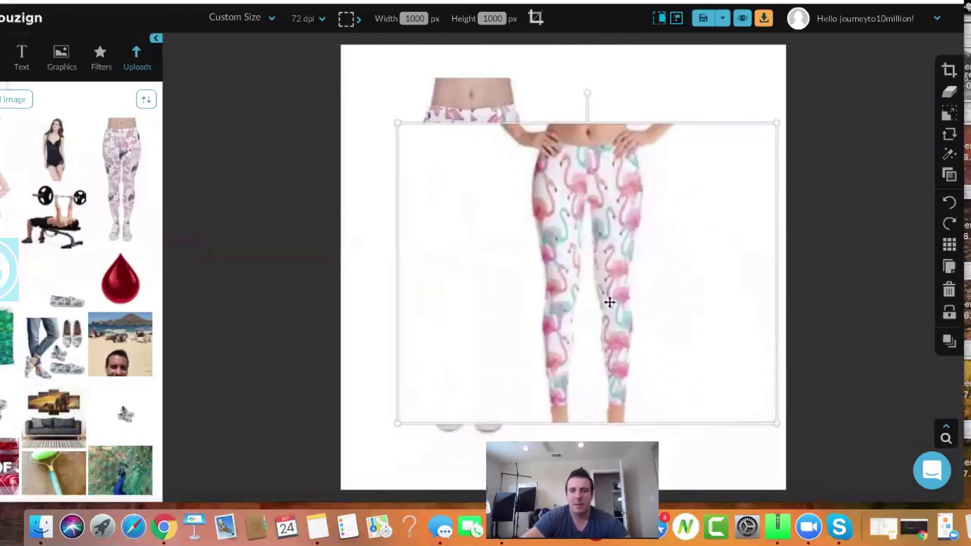
drag(609, 301, 727, 298)
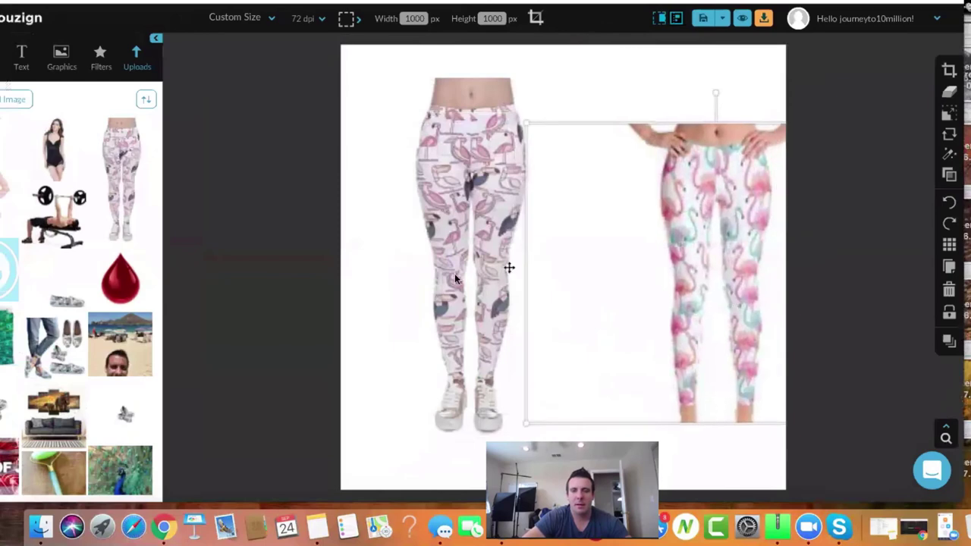
- Shift the sneaker leggings picture toward the canvas's left edge and move the barefoot leggings picture left so it fits fully inside
click(440, 275)
drag(439, 275, 398, 275)
click(665, 262)
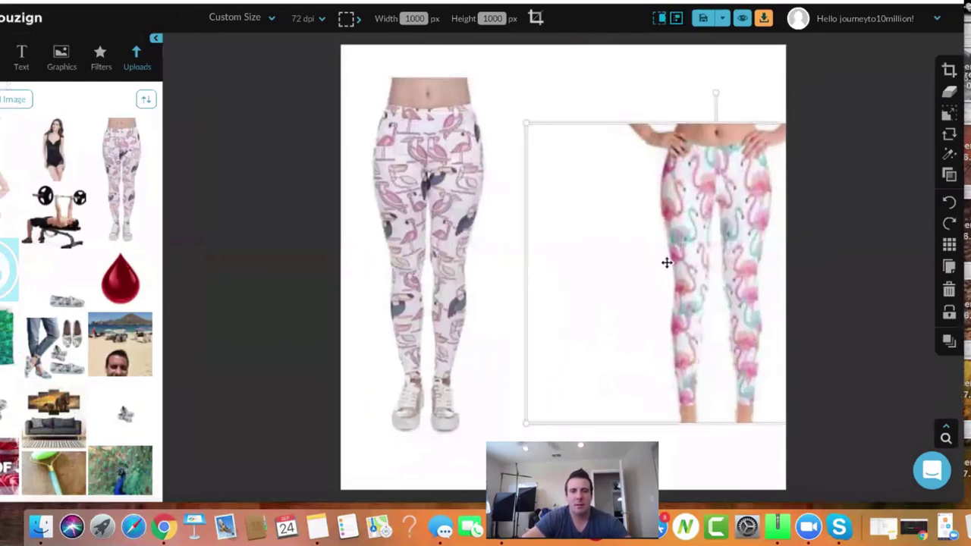
drag(686, 265, 649, 262)
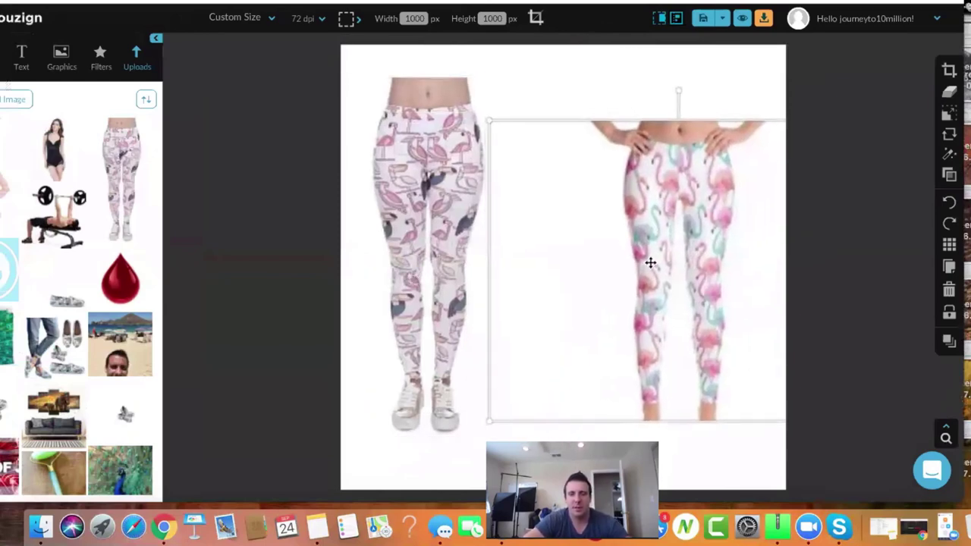
click(595, 63)
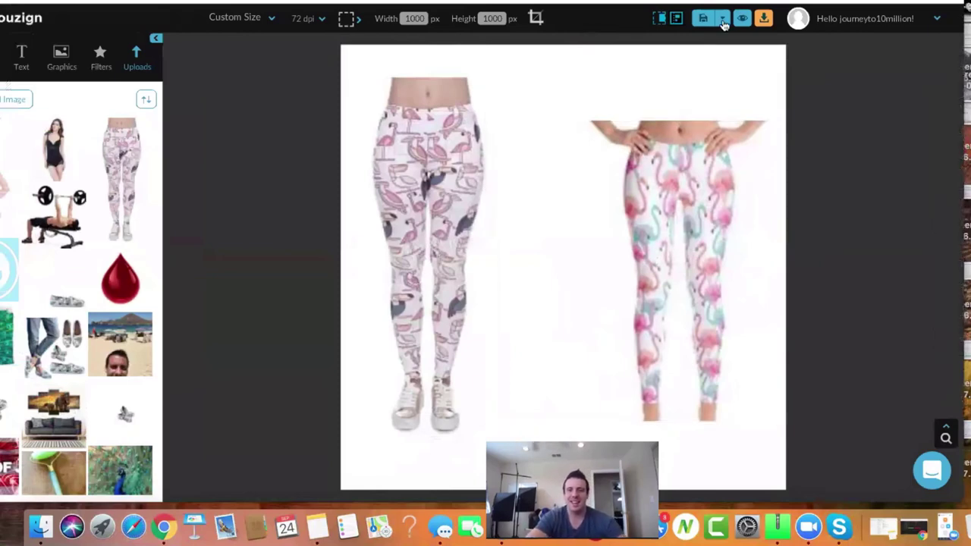
- Export the design as a PNG image named flamingo pants to the Desktop
click(763, 18)
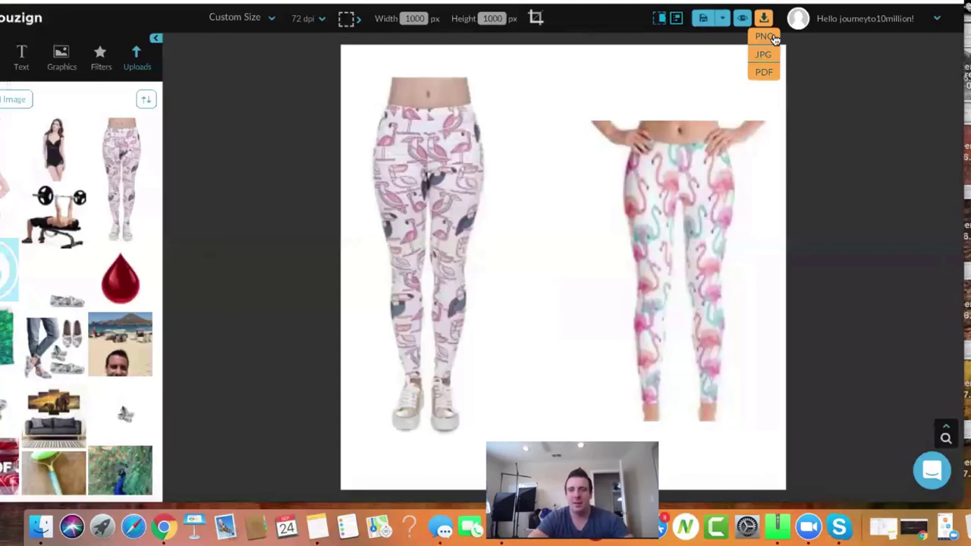
click(764, 37)
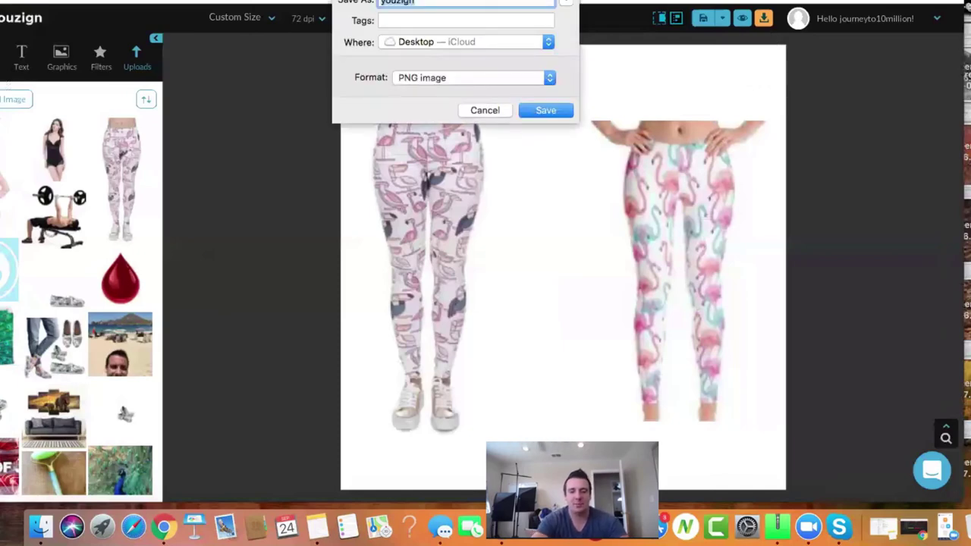
key(BackSpace)
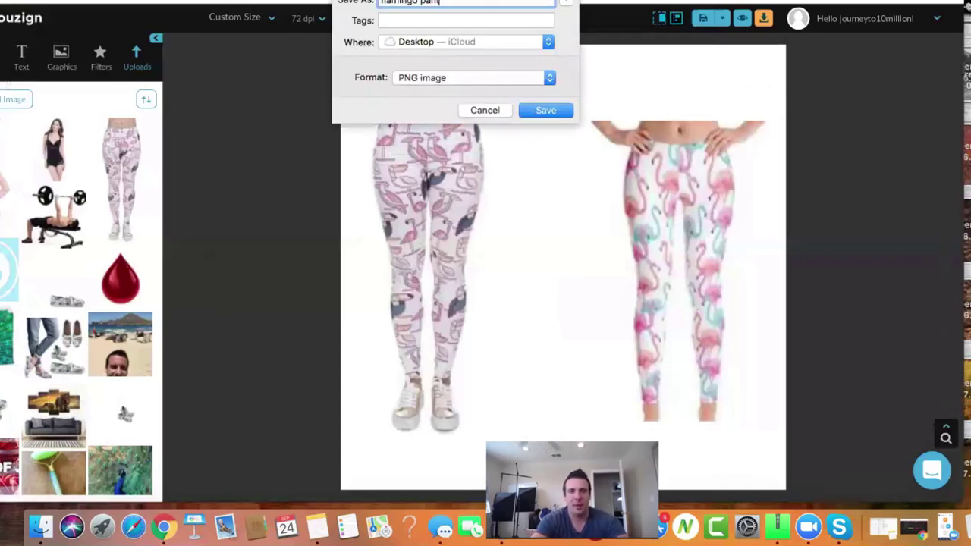
key(Return)
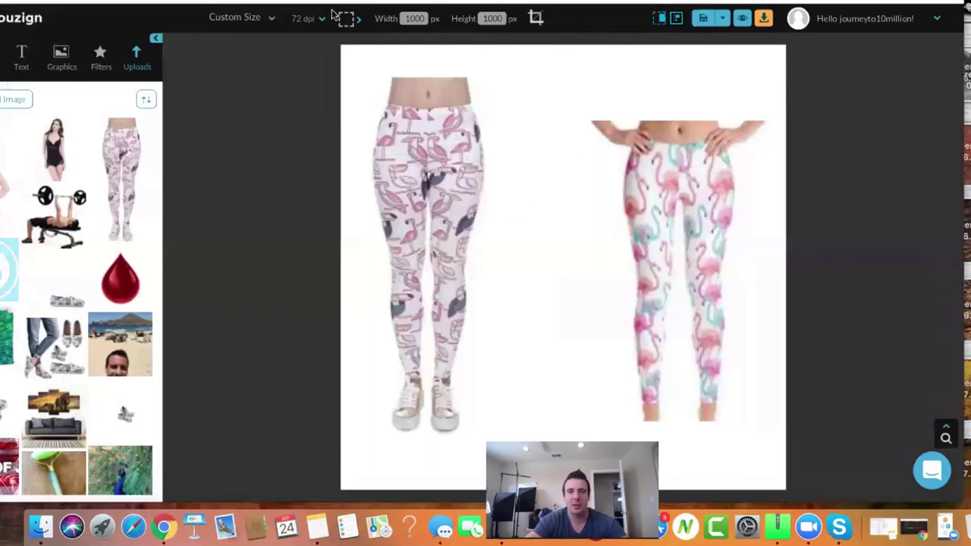
- Return to the Google search for flamingo yoga pants and look through its general web results
key(ctrl+Right)
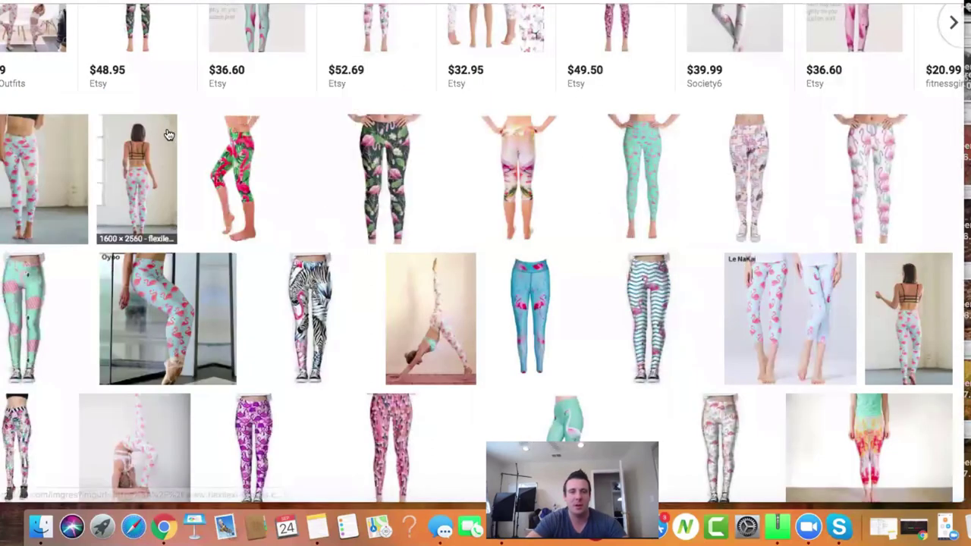
key(ctrl+Up)
click(219, 68)
scroll(220, 65, up, 5)
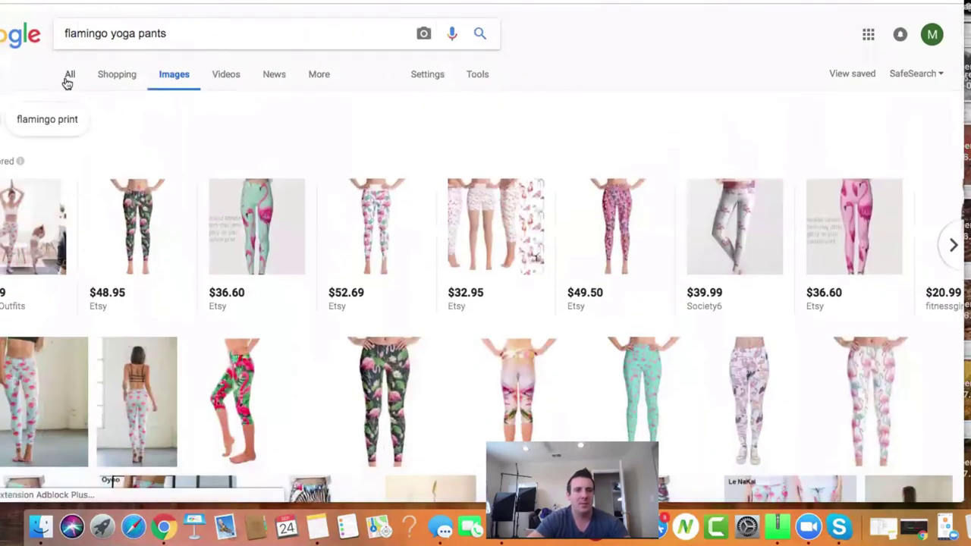
click(70, 74)
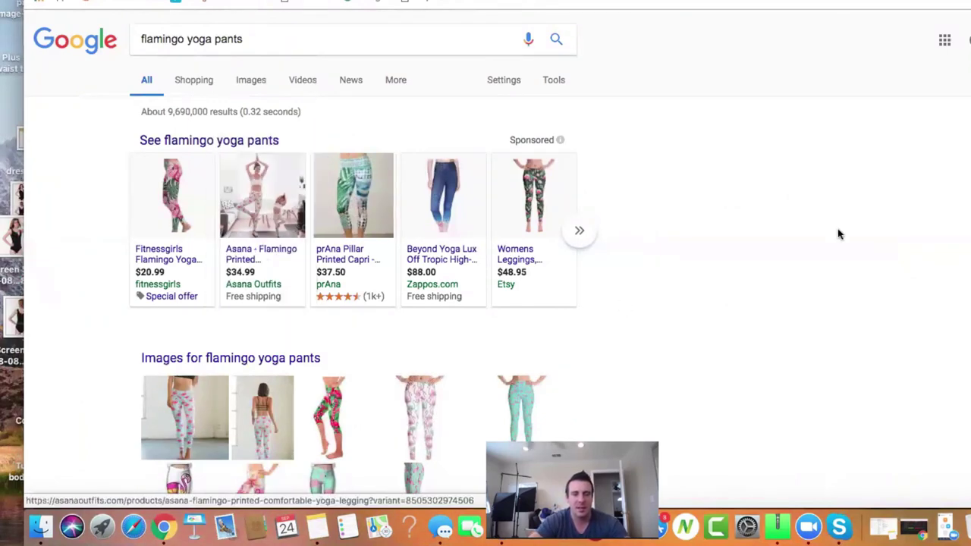
scroll(84, 271, down, 5)
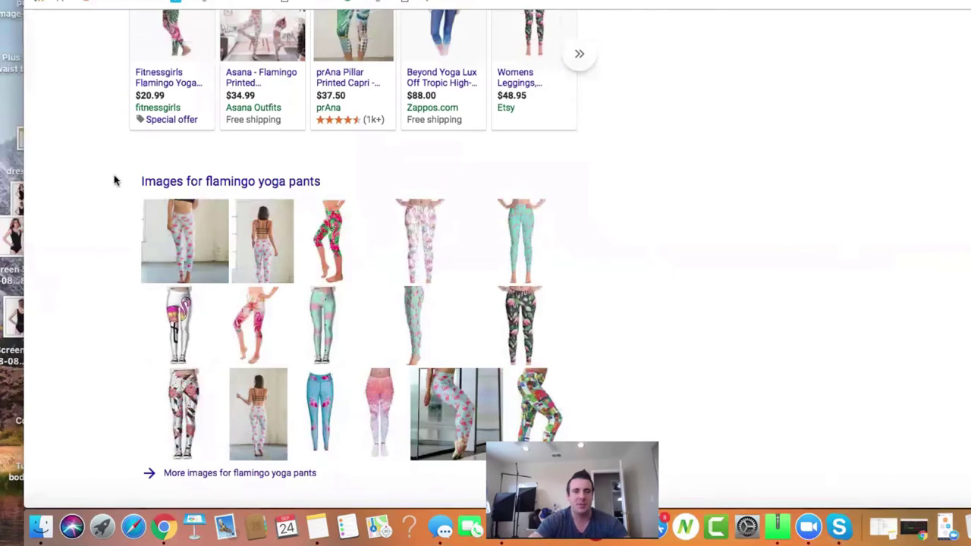
scroll(93, 98, up, 5)
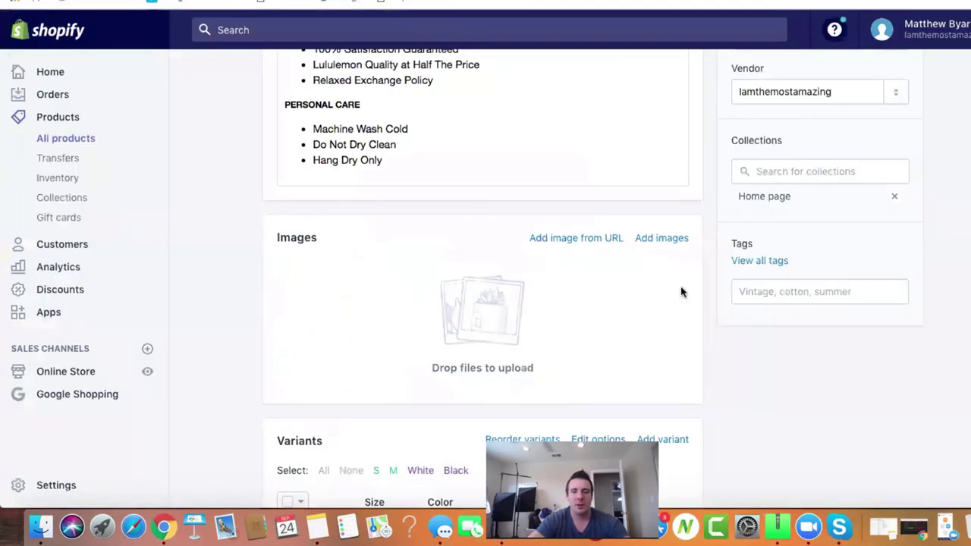
- Upload flamingo pants.png from the Desktop as the image of the Shopify product
click(661, 239)
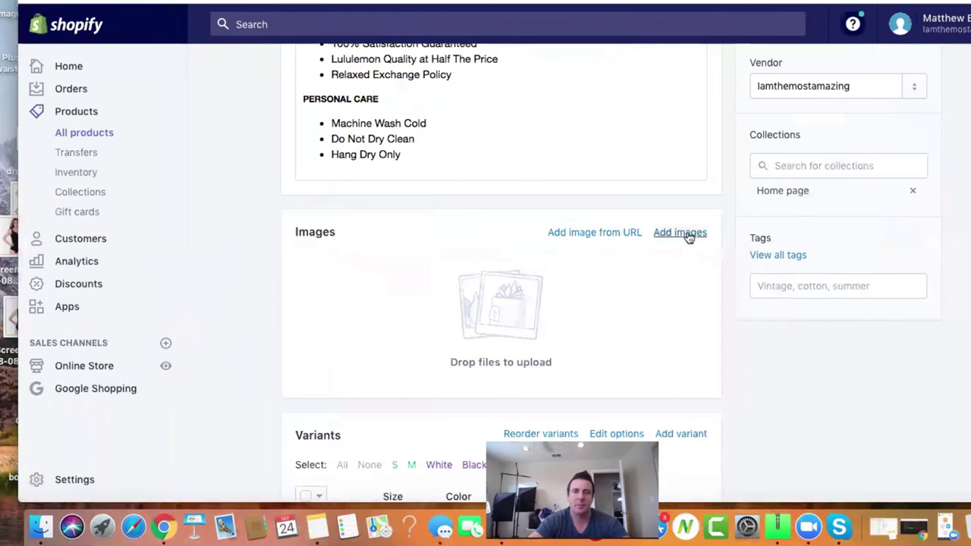
click(686, 237)
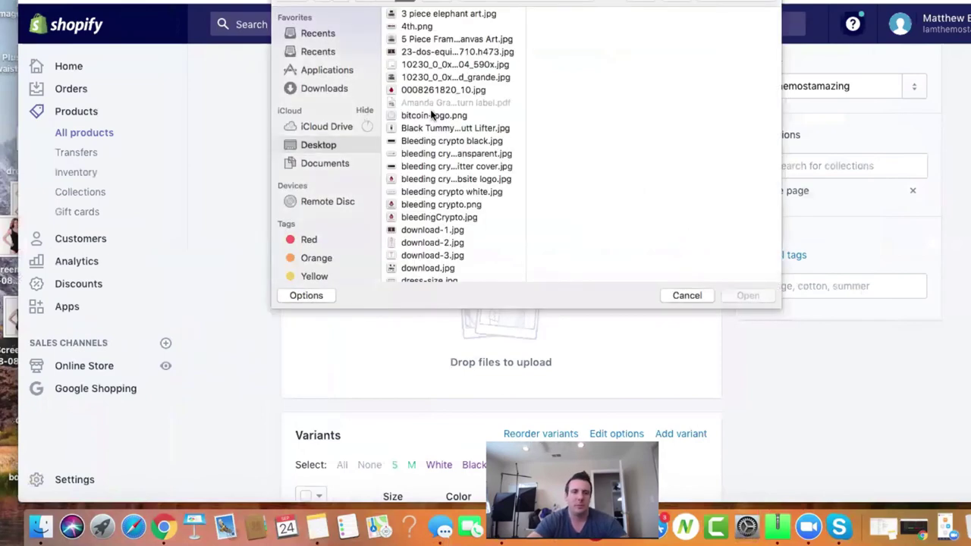
scroll(422, 179, down, 10)
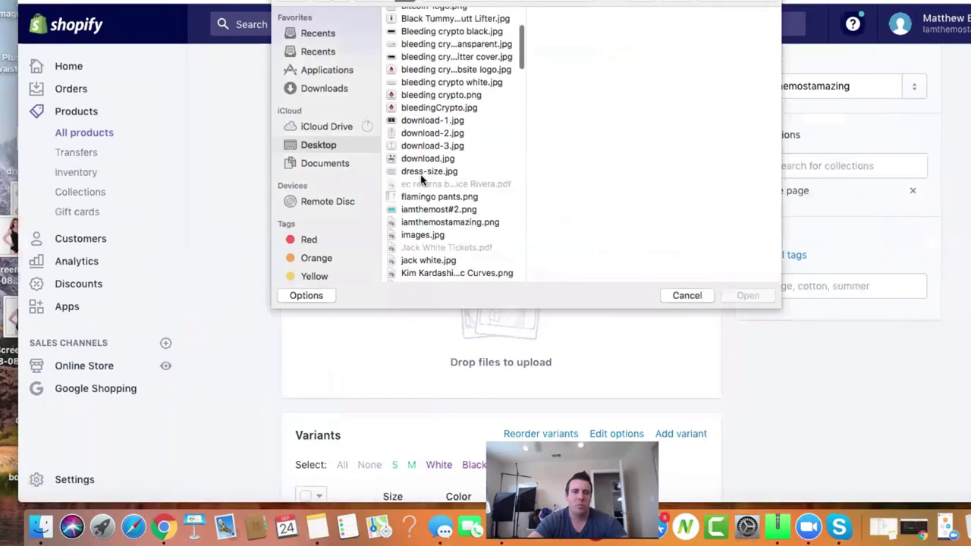
scroll(432, 110, up, 10)
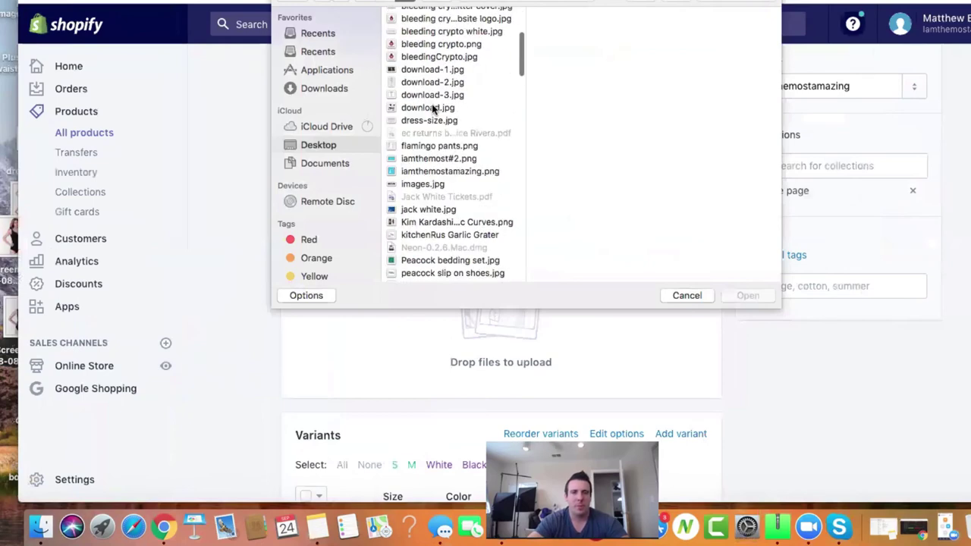
scroll(432, 110, down, 8)
scroll(434, 108, down, 1)
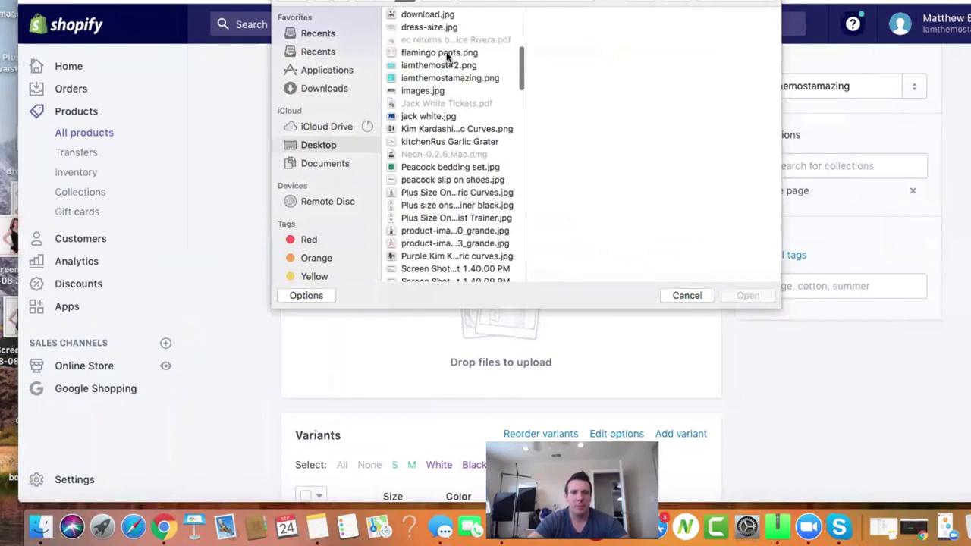
click(440, 52)
double_click(440, 52)
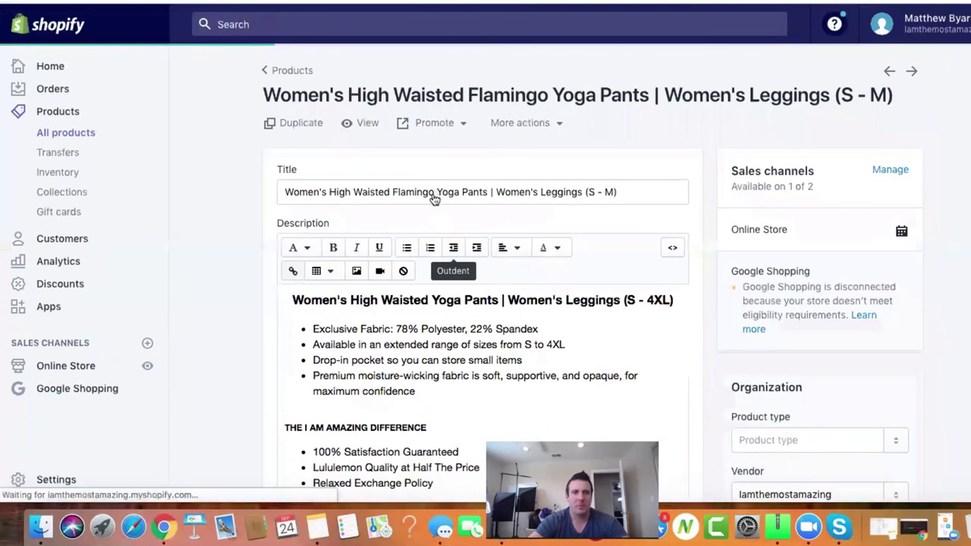
- Copy the product title and set it as the product image's alt text: Women's High Waisted Flamingo Yoga Pants | Women's Leggings (S - M)
triple_click(455, 194)
key(super+c)
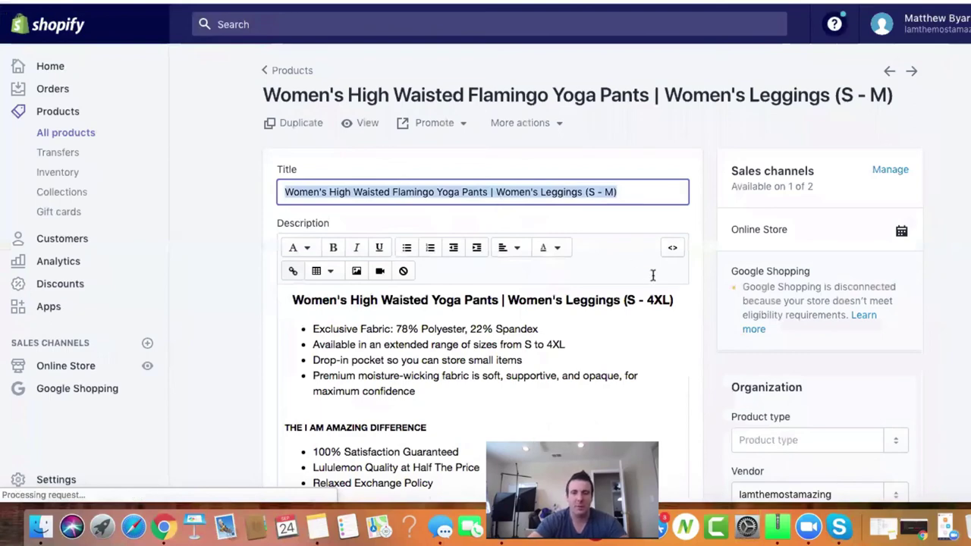
scroll(197, 326, down, 5)
scroll(233, 319, down, 4)
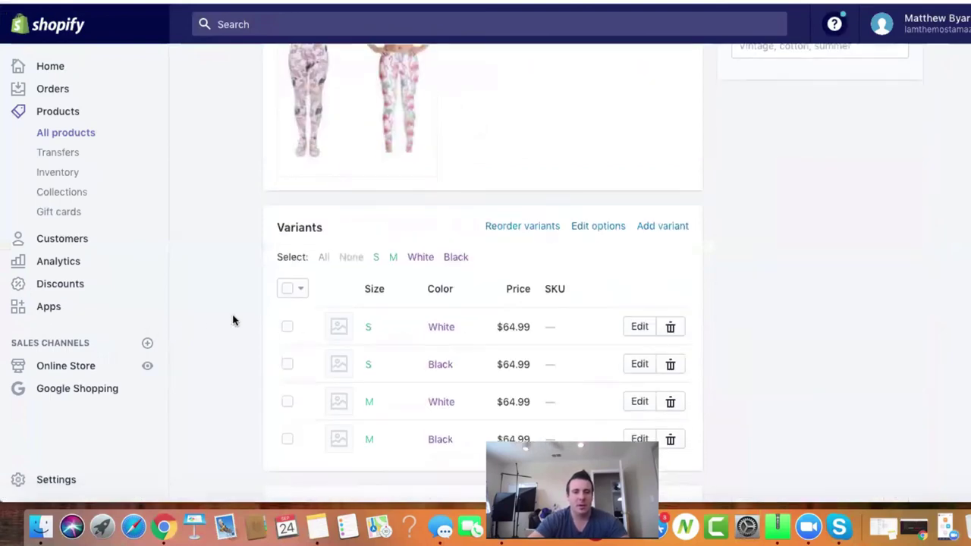
scroll(234, 319, up, 3)
mouse_move(360, 231)
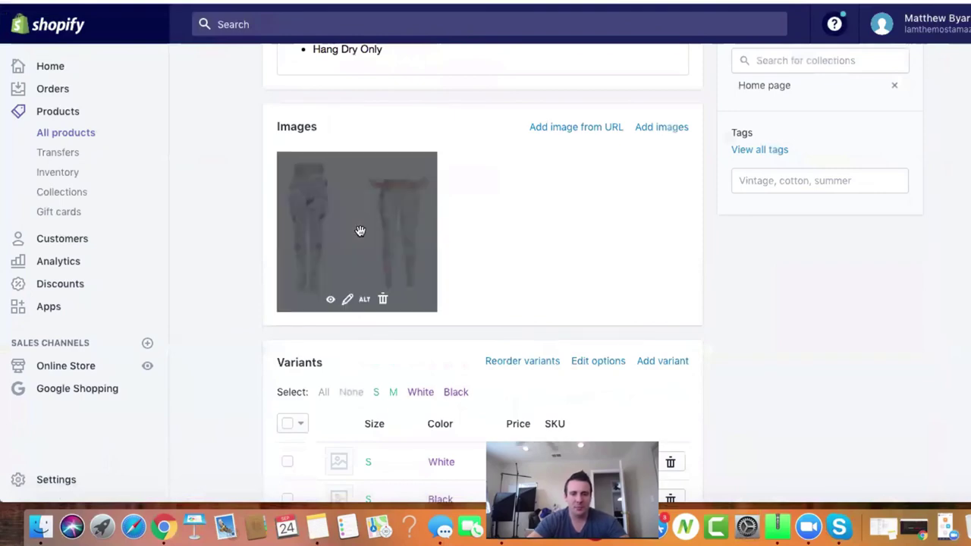
click(365, 300)
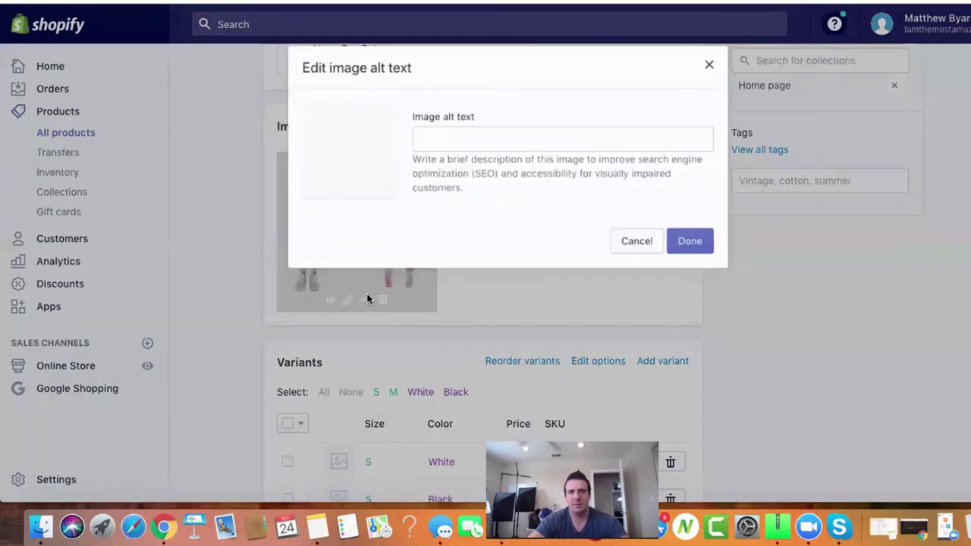
click(519, 143)
key(super+v)
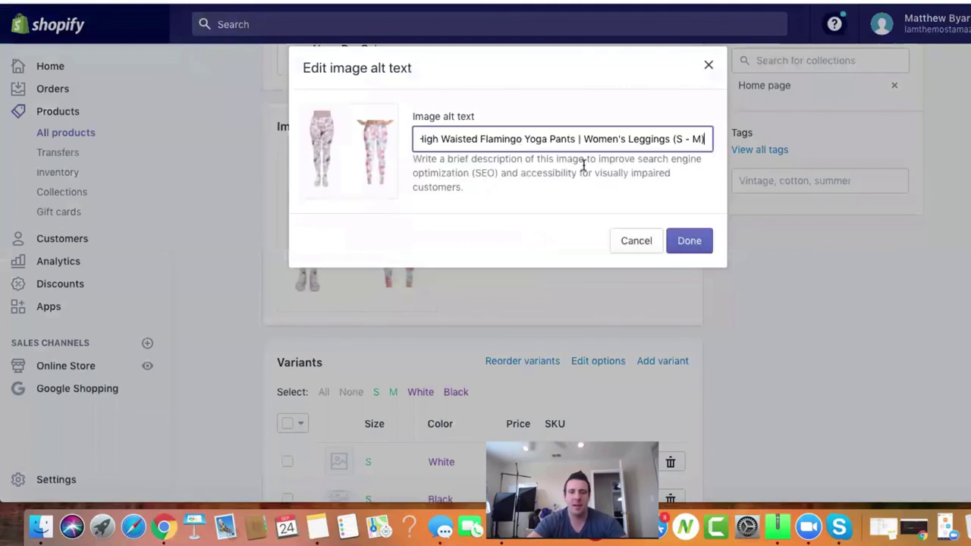
click(506, 186)
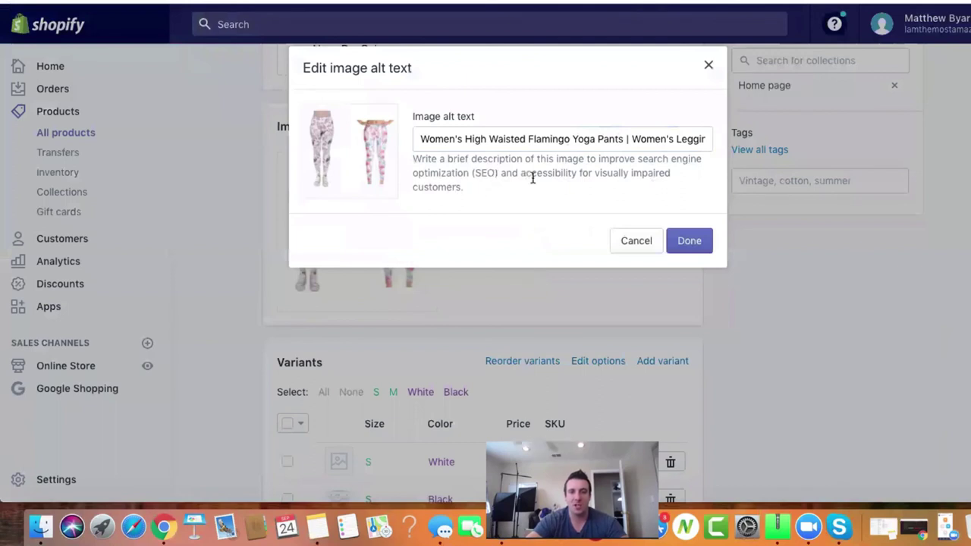
click(703, 246)
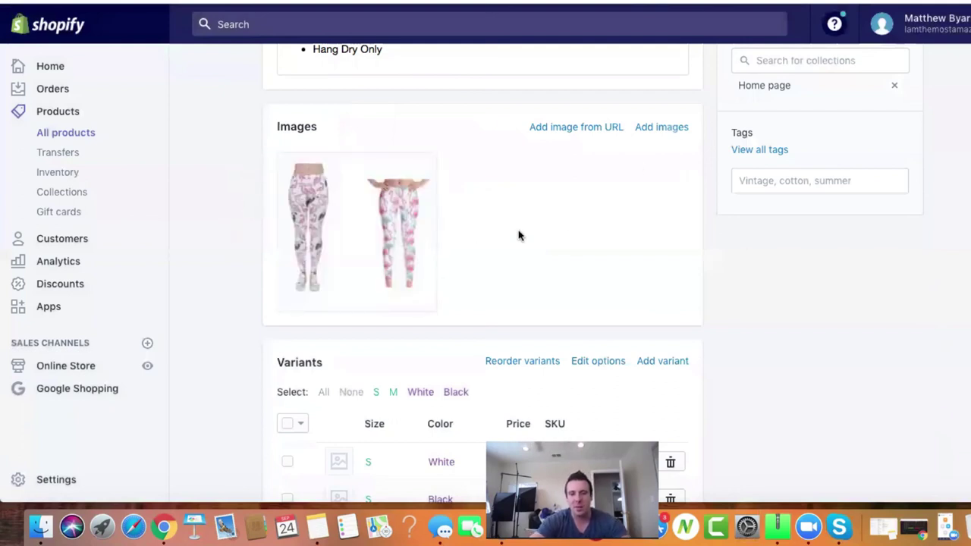
- Open the image update for the white S and M variants and cancel it
scroll(704, 310, down, 2)
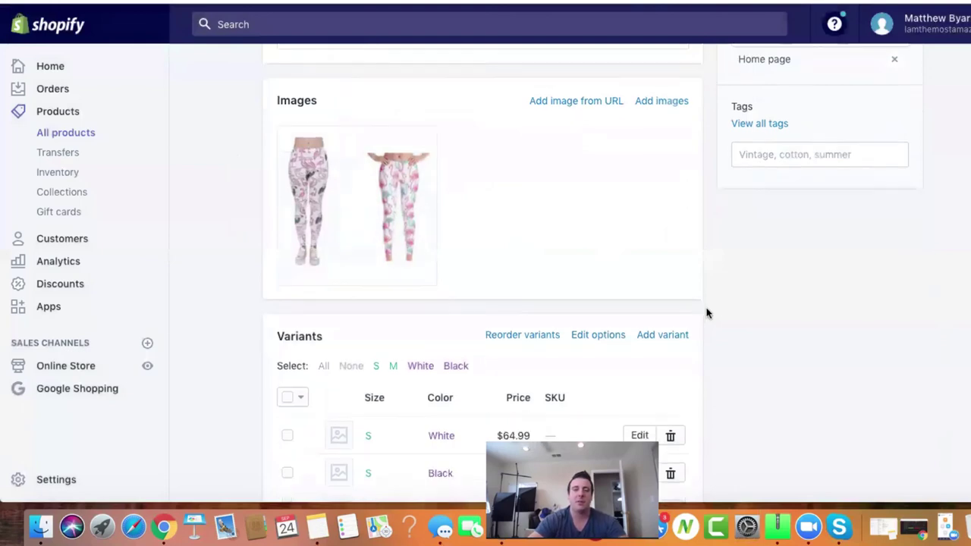
scroll(705, 310, up, 1)
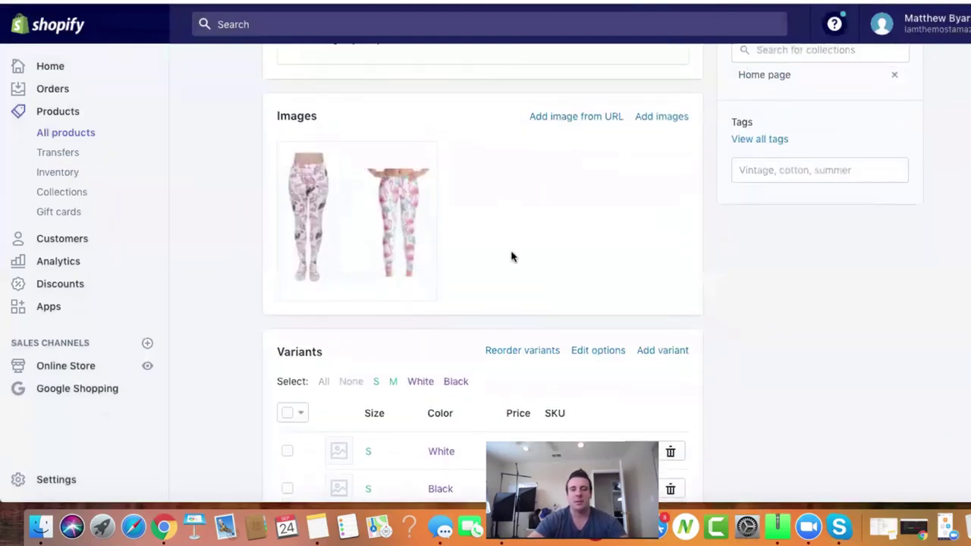
scroll(520, 336, down, 3)
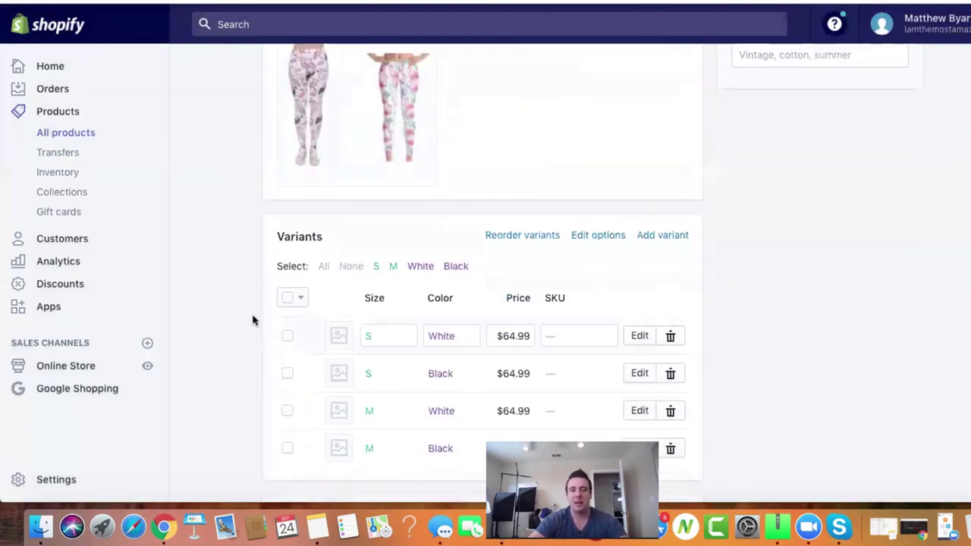
scroll(232, 302, down, 3)
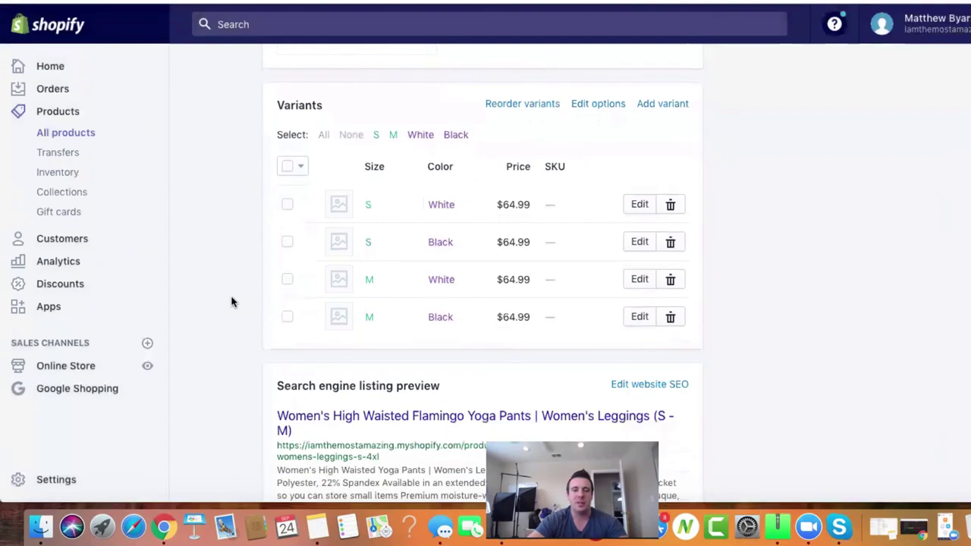
click(287, 207)
click(288, 279)
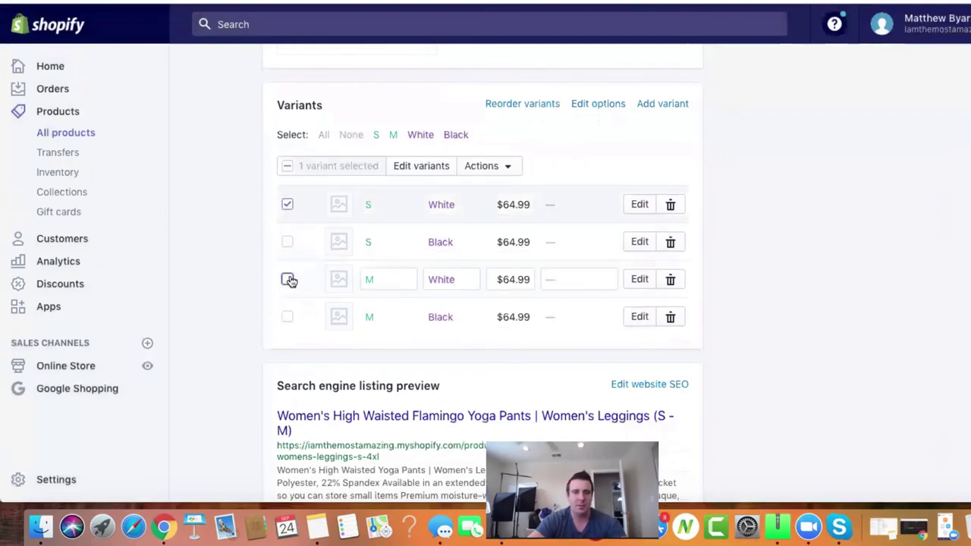
click(514, 167)
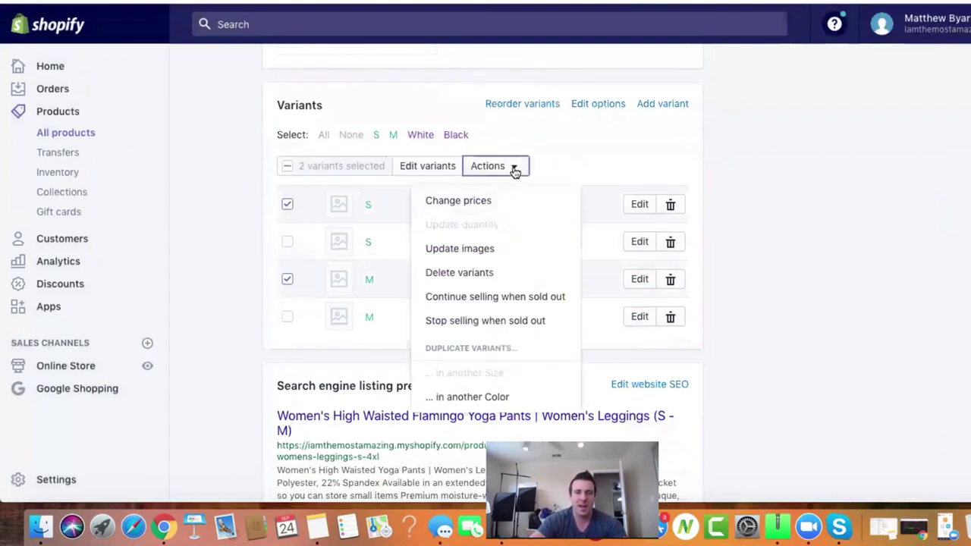
click(491, 253)
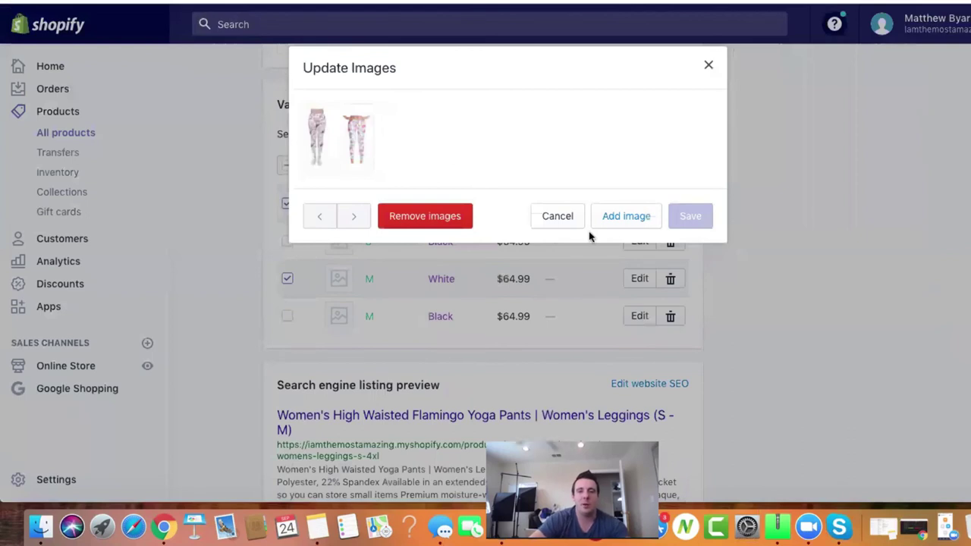
click(557, 218)
- Switch the variant selection to the range from S Black to M Black, open its image update and cancel it
click(287, 203)
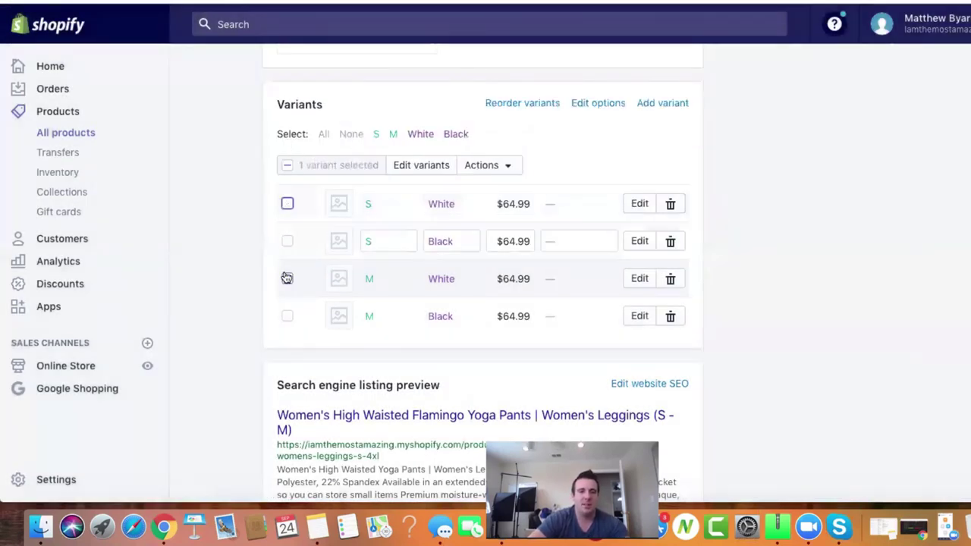
click(286, 280)
click(287, 242)
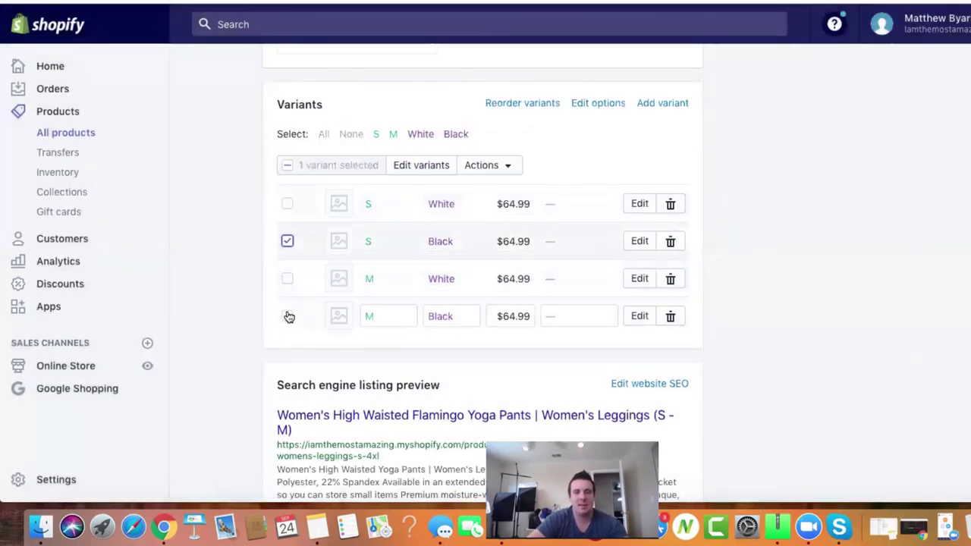
shift+click(286, 316)
click(501, 168)
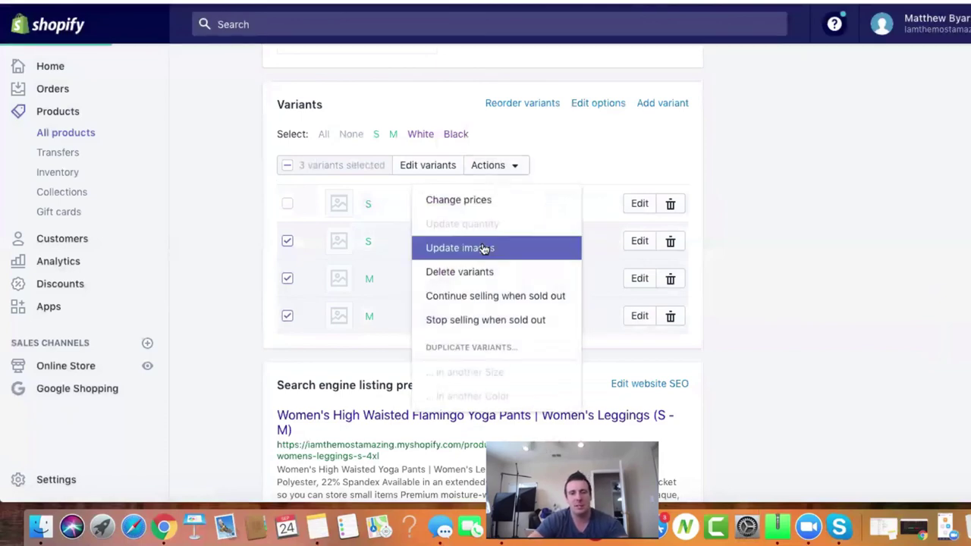
click(484, 248)
click(545, 220)
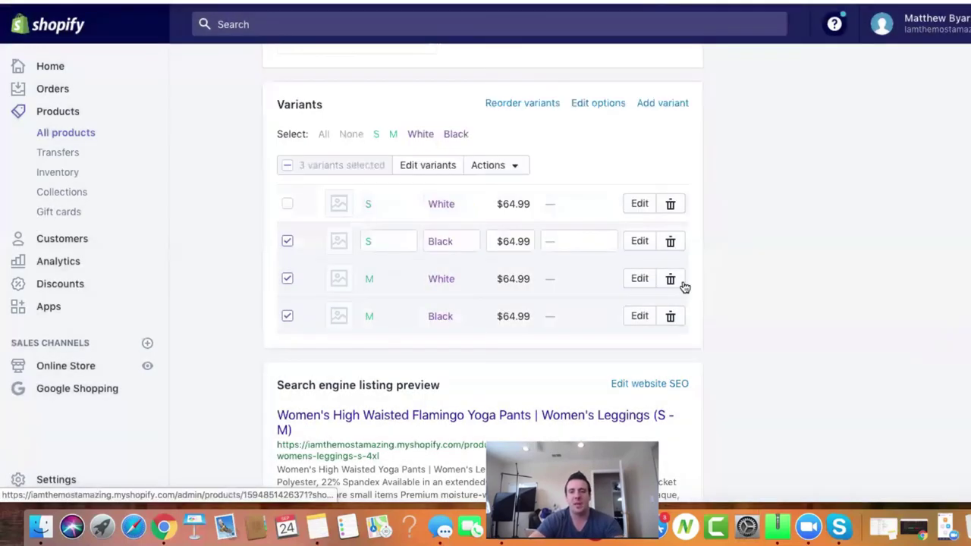
- Open the product's search engine listing for editing and enlarge the meta description box downwards
scroll(717, 291, up, 5)
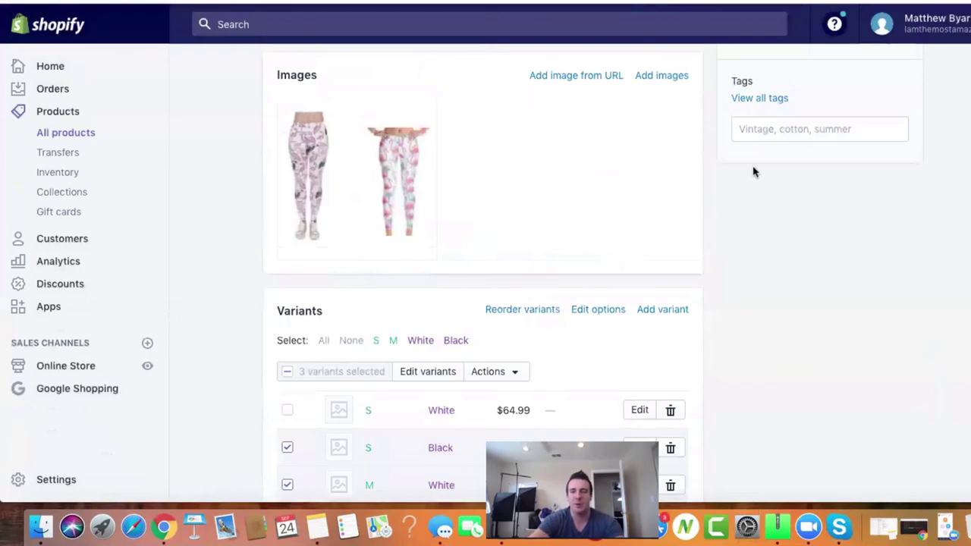
scroll(705, 190, down, 10)
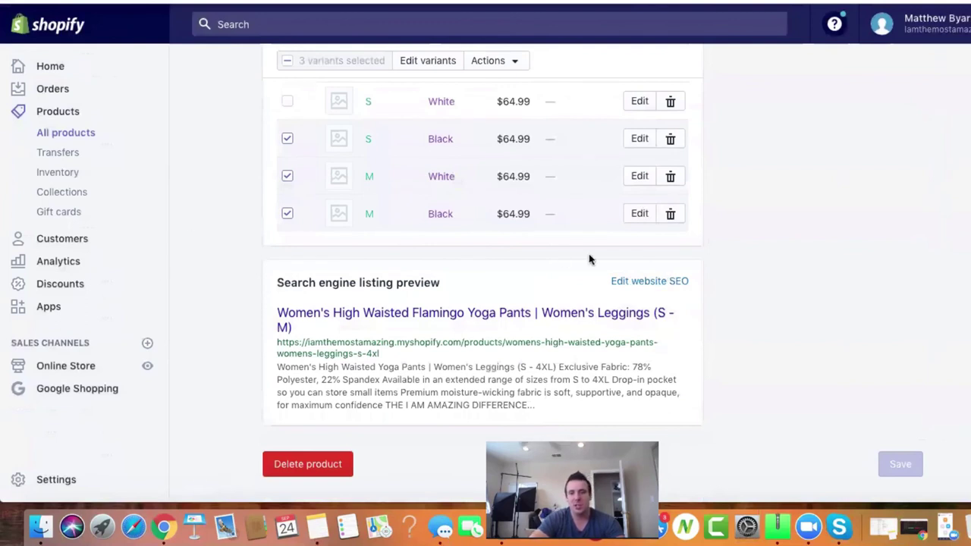
click(677, 280)
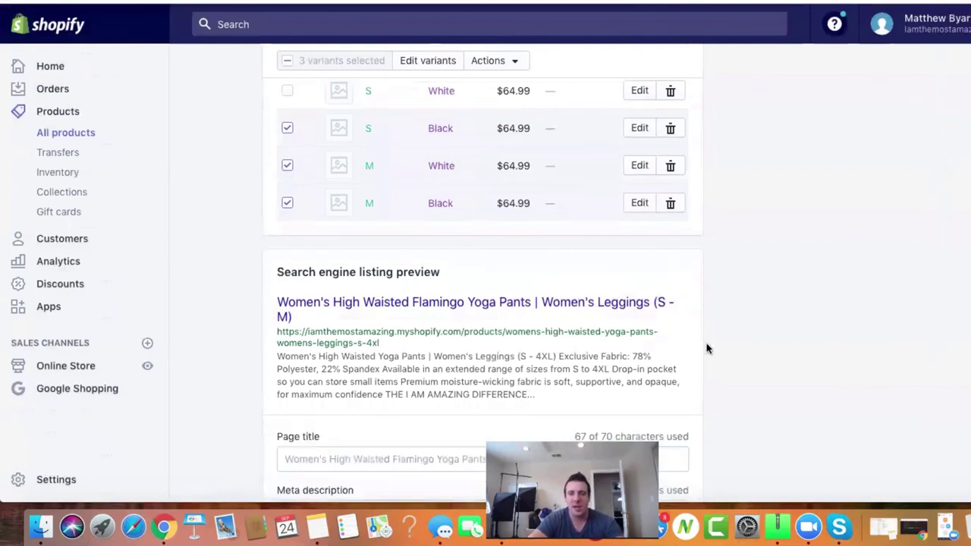
scroll(732, 383, down, 5)
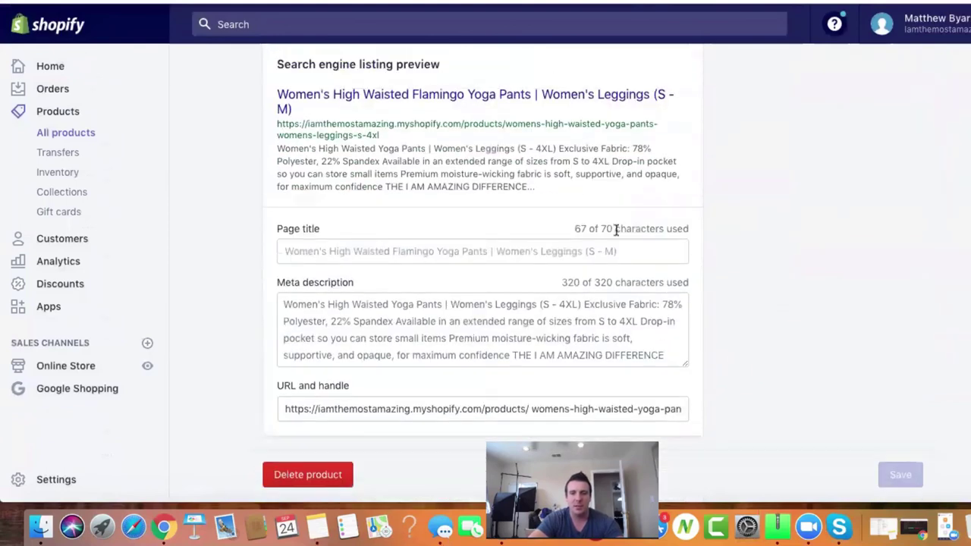
scroll(649, 330, down, 1)
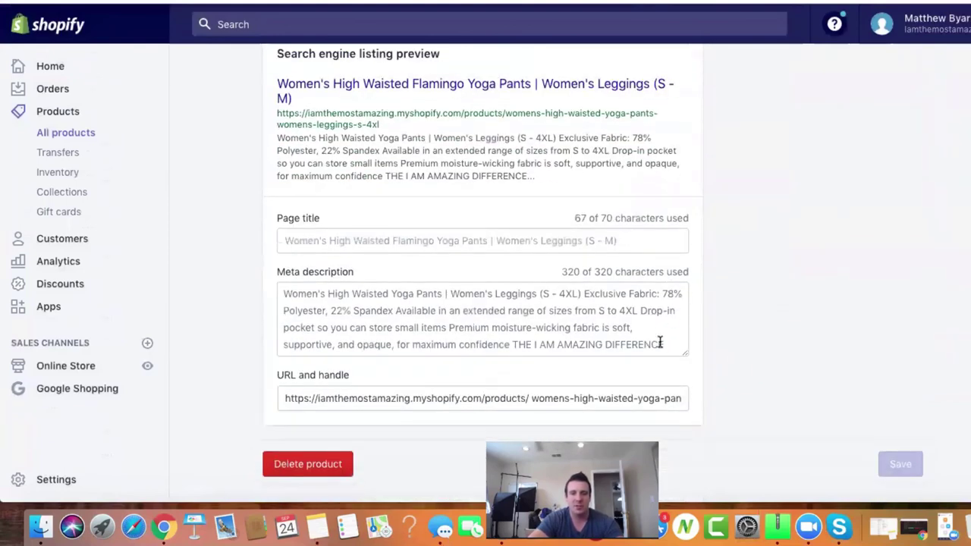
drag(668, 344, 238, 238)
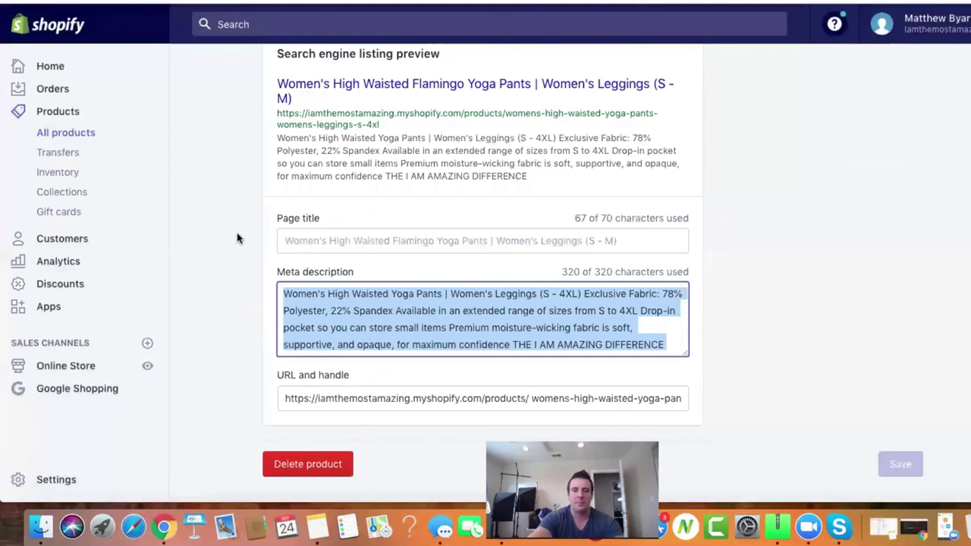
click(658, 343)
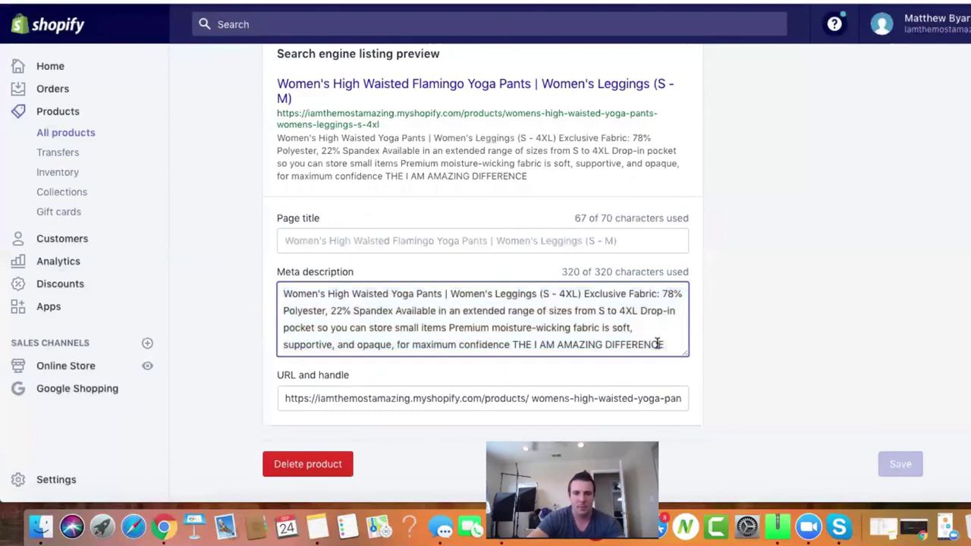
drag(680, 350, 693, 411)
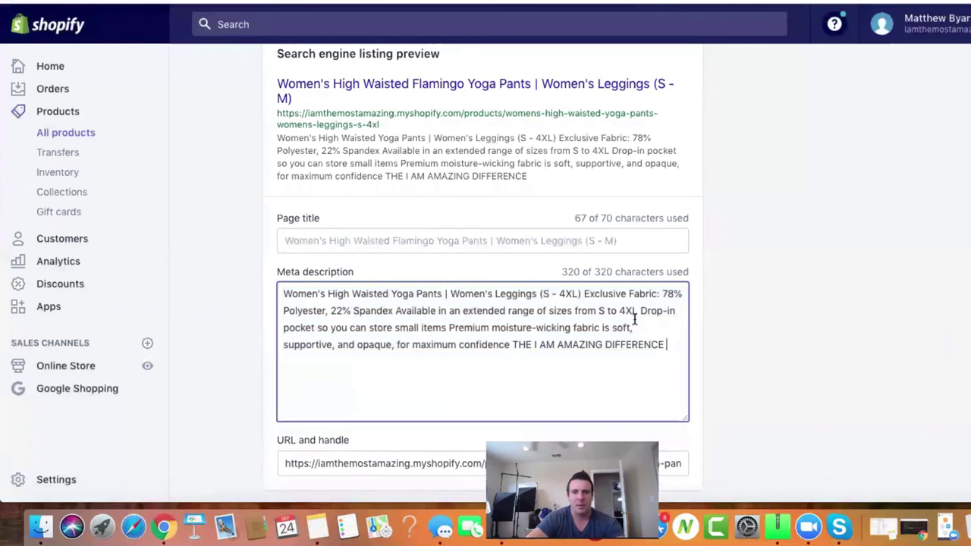
- Delete everything in the meta description after "Women's High Waisted Yoga Pants"
drag(665, 345, 483, 295)
key(BackSpace)
key(BackSpace)
key(BackSpace)
key(BackSpace)
key(BackSpace)
key(BackSpace)
key(BackSpace)
key(BackSpace)
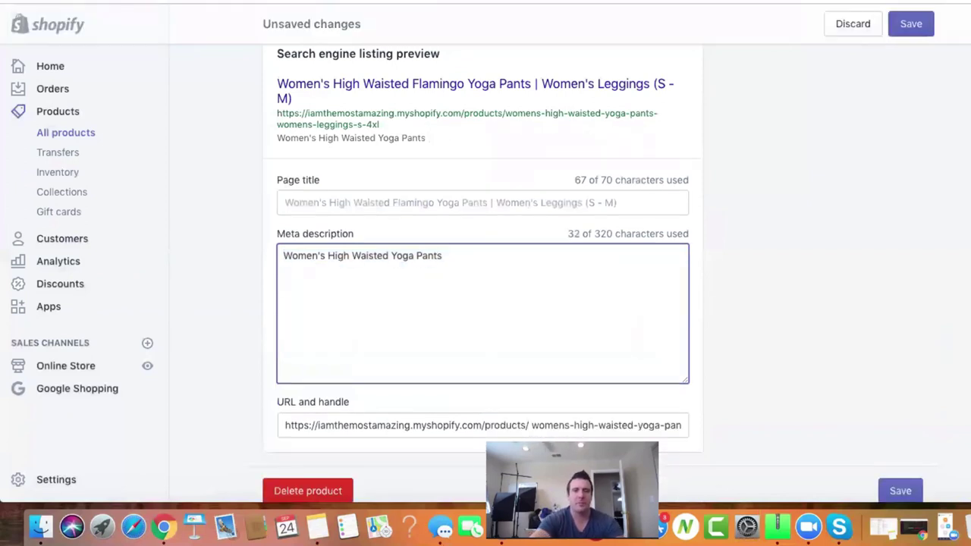
- Continue the meta description with "available in size S - 4XL"
text(available )
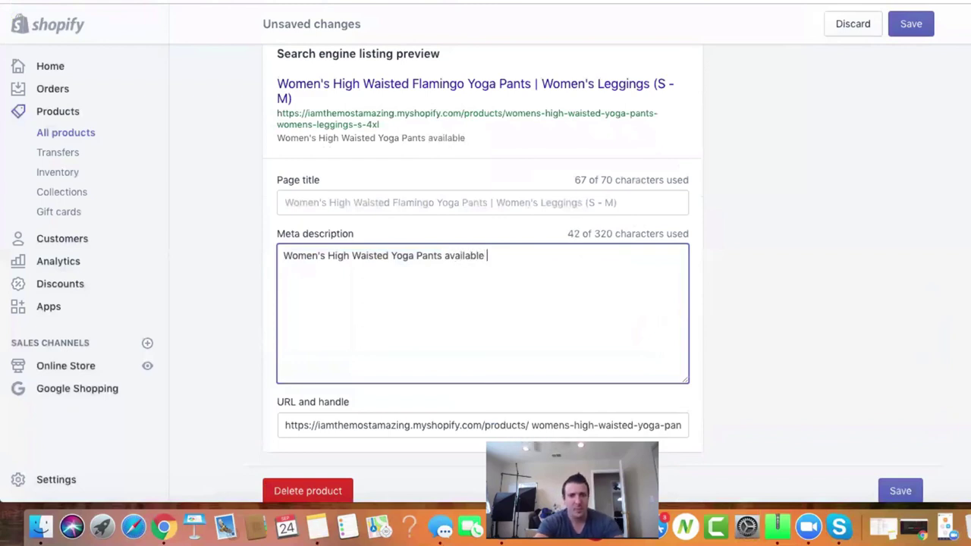
text(in sa)
key(BackSpace)
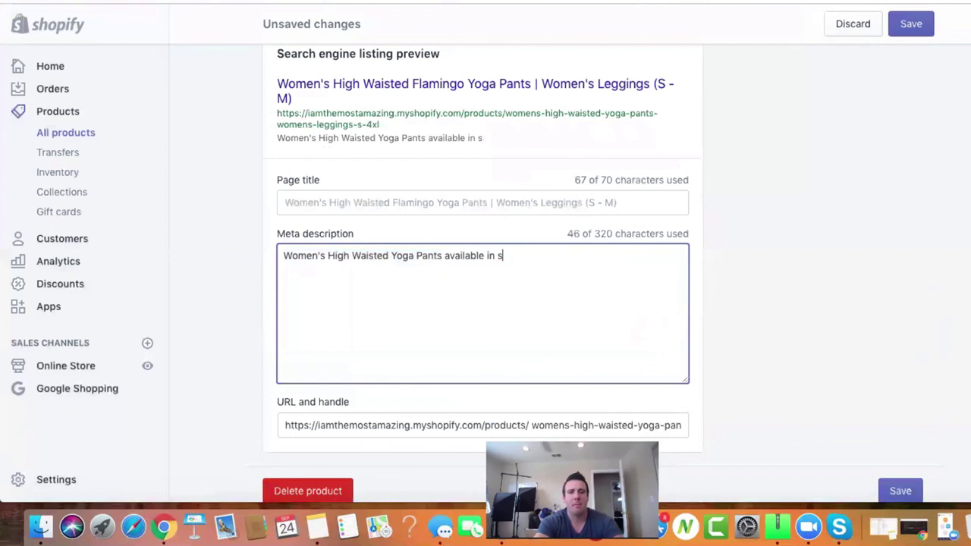
text(u)
key(BackSpace)
text(i)
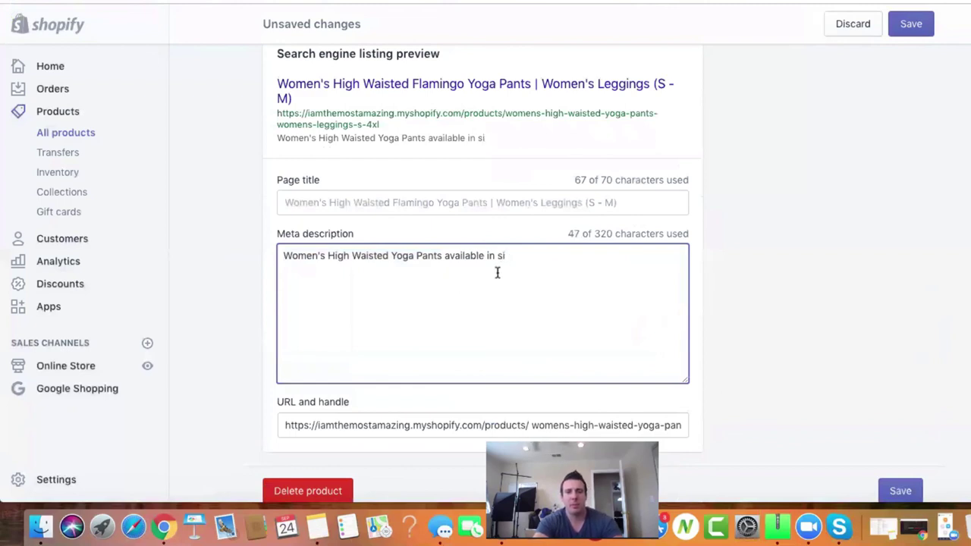
text(ze S)
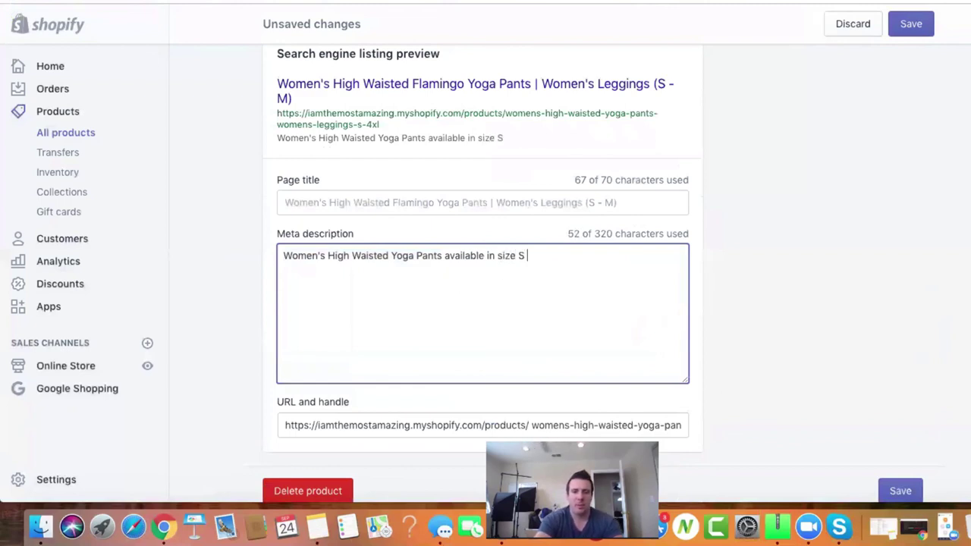
text( - 4XL)
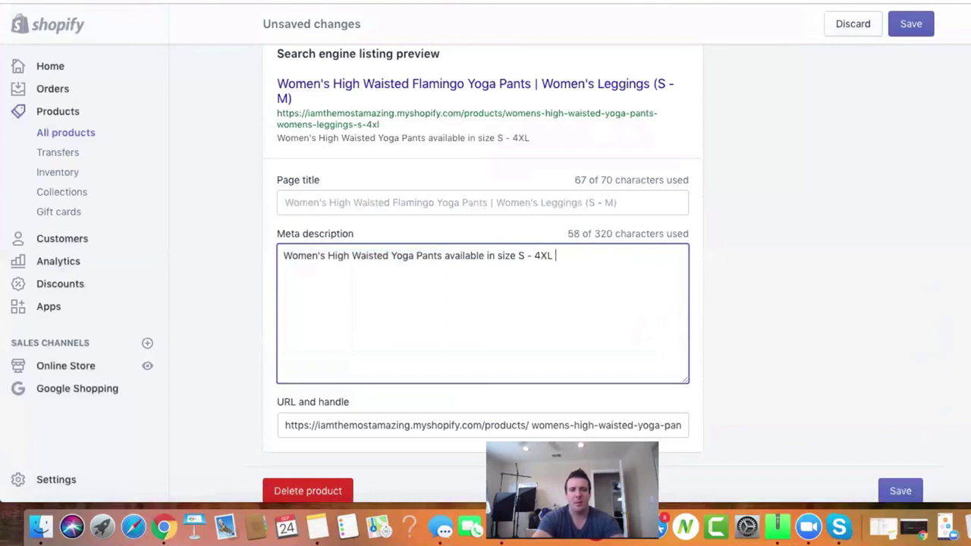
- Add the sentence "Feel the I am the most amazing difference" to the meta description
text(. Feel t)
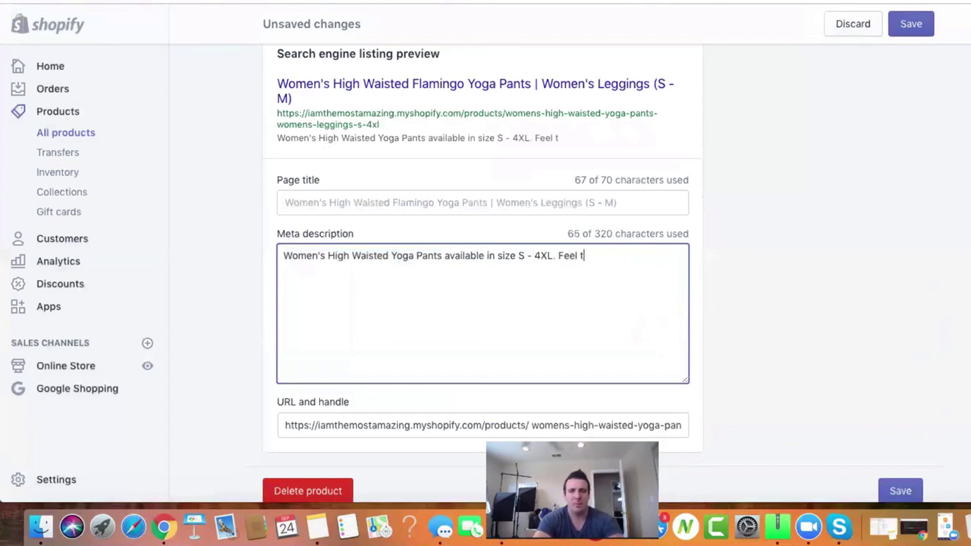
text(he I am )
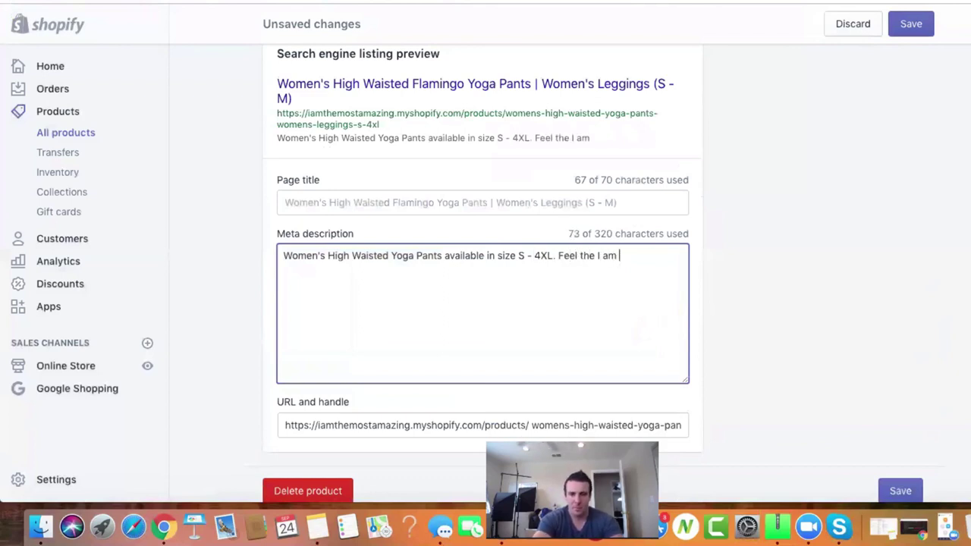
text(the most )
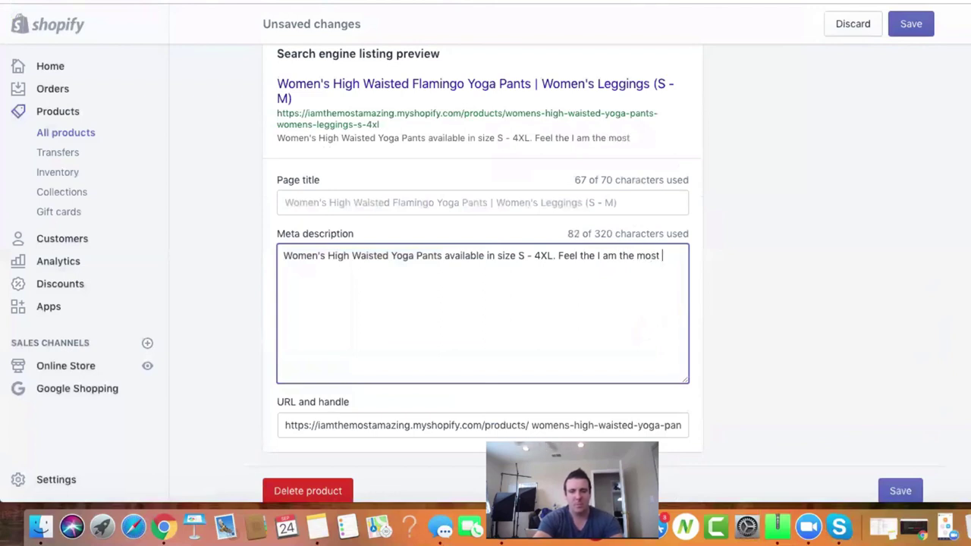
text(amazing differnet)
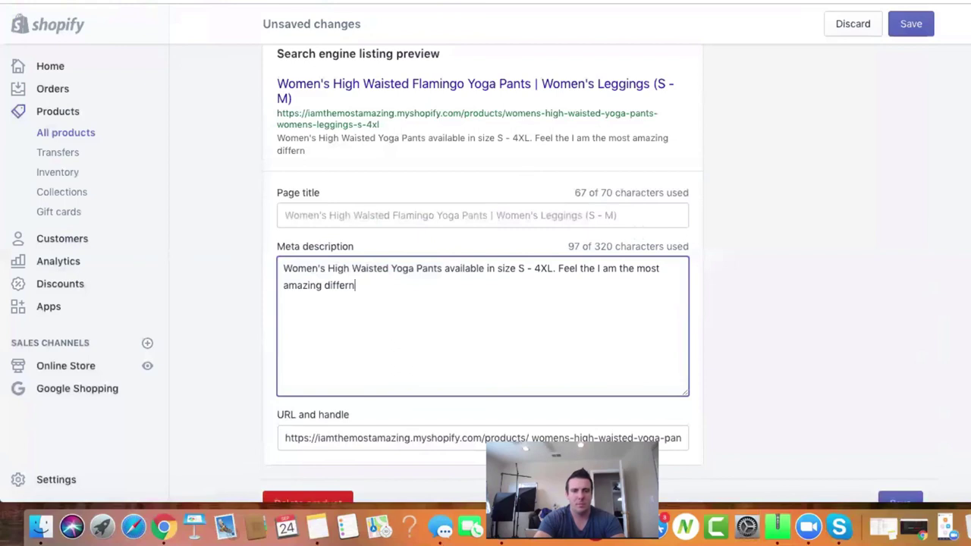
key(BackSpace)
text(ence)
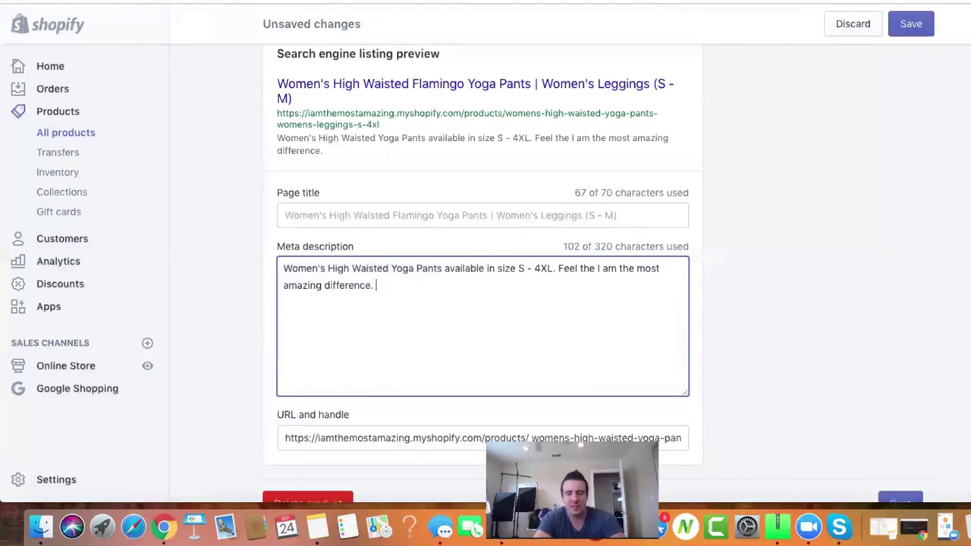
- Add the sentence "So soft and comfortable you will never go anywhere else again." to the meta description
text(. So )
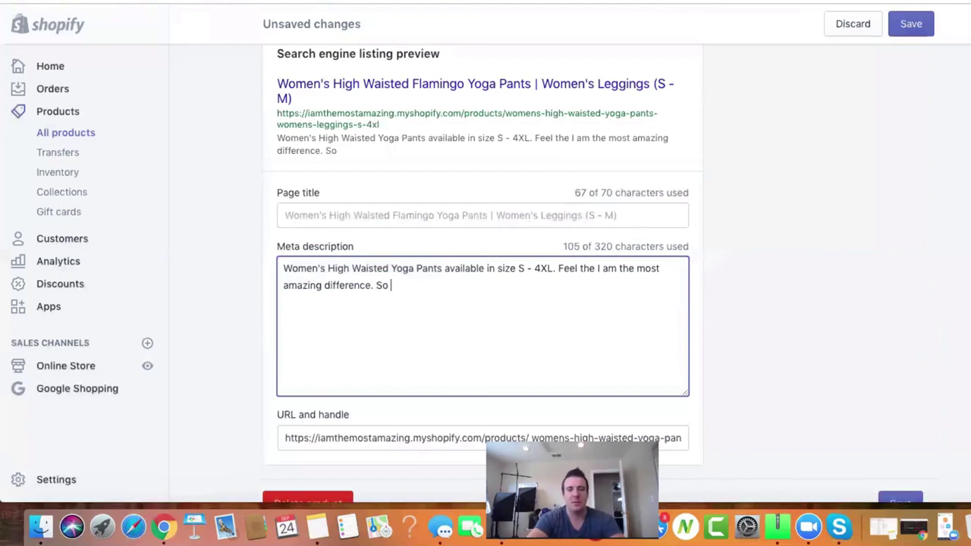
text(soft and c)
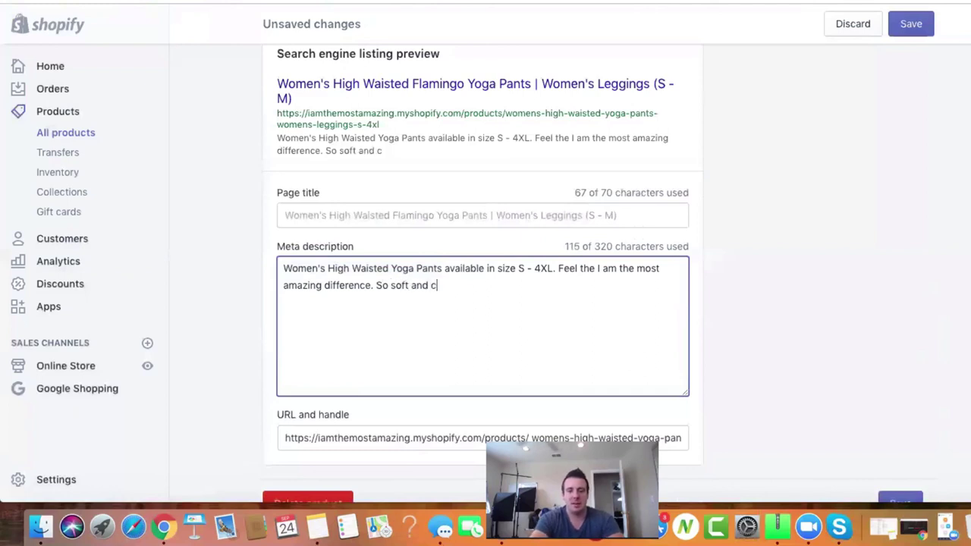
text(omfortable )
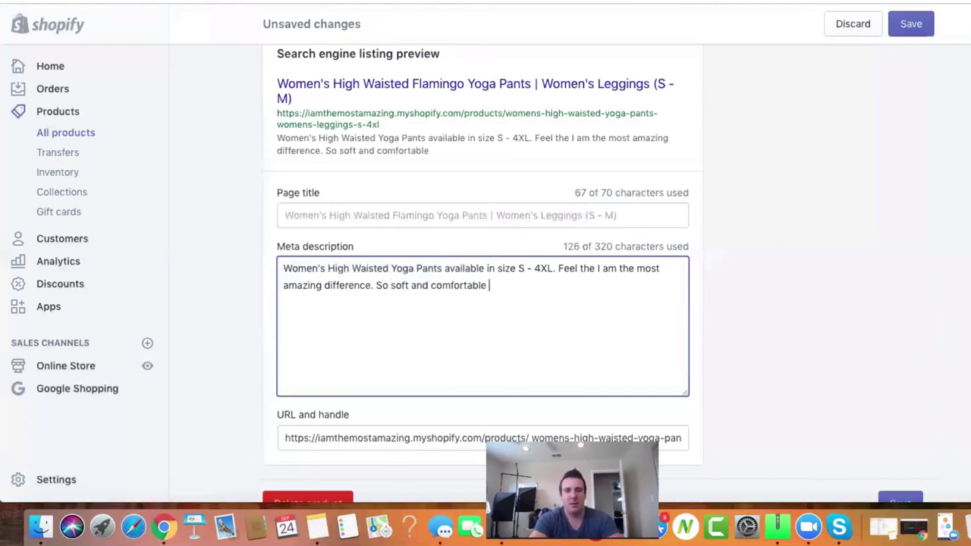
text(you will ne)
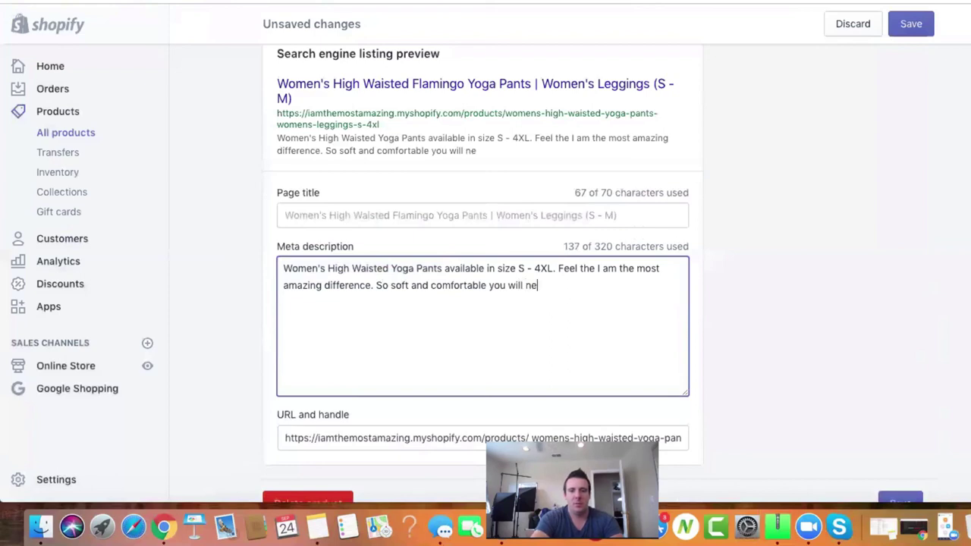
text(ver go)
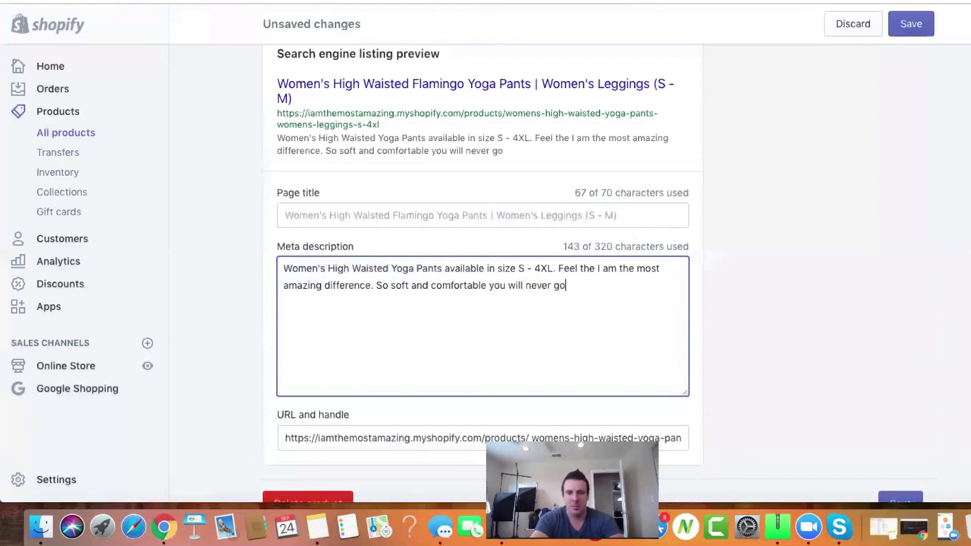
text( anywhere else)
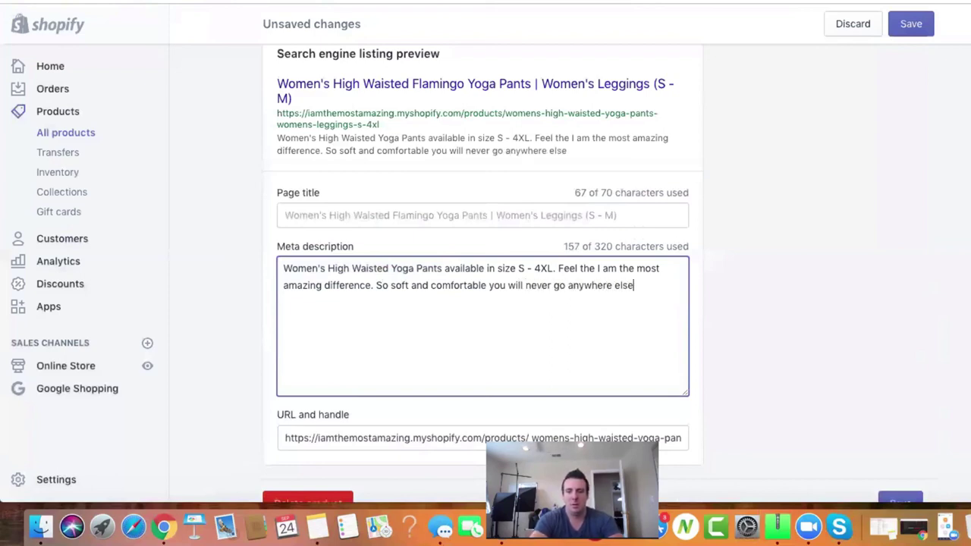
text( agai)
key(BackSpace)
key(BackSpace)
text(aib)
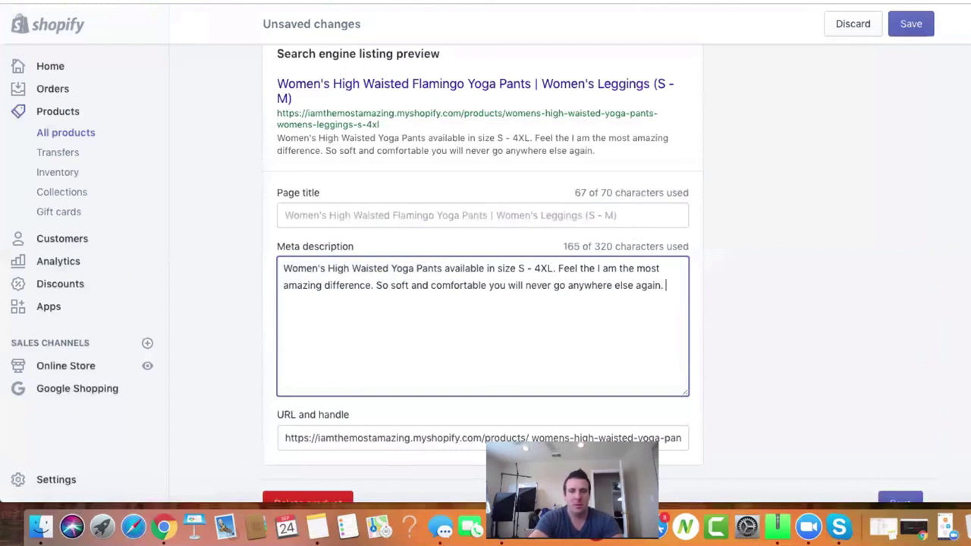
- End the meta description with "Satisfaction Guaranteed. Relaxed exchange policy."
text(Satisfaction )
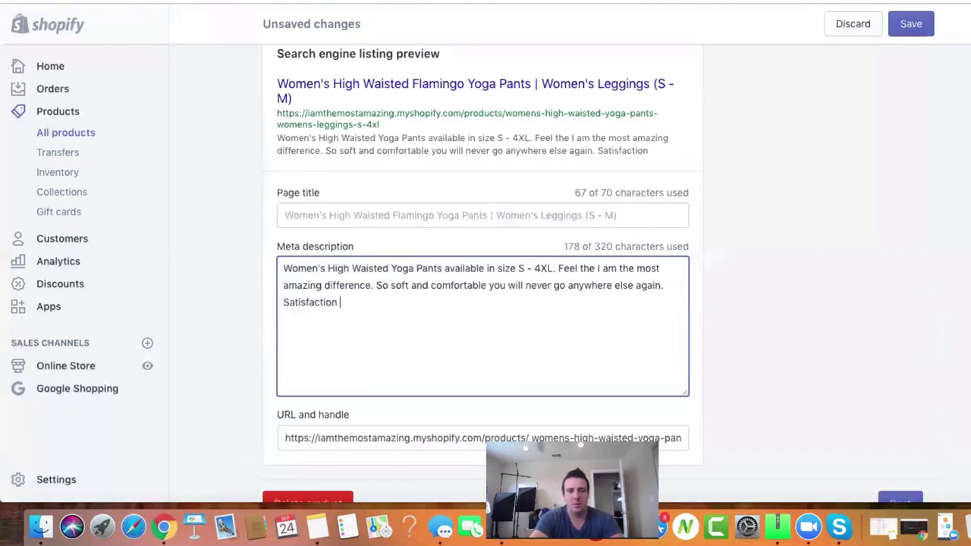
text(Guaranteed)
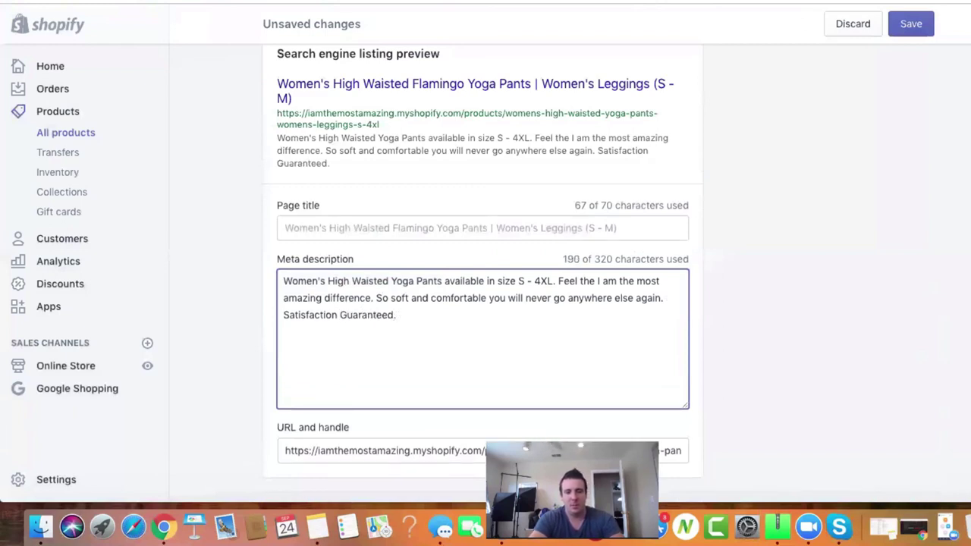
text(. RE)
key(BackSpace)
text(elaxed)
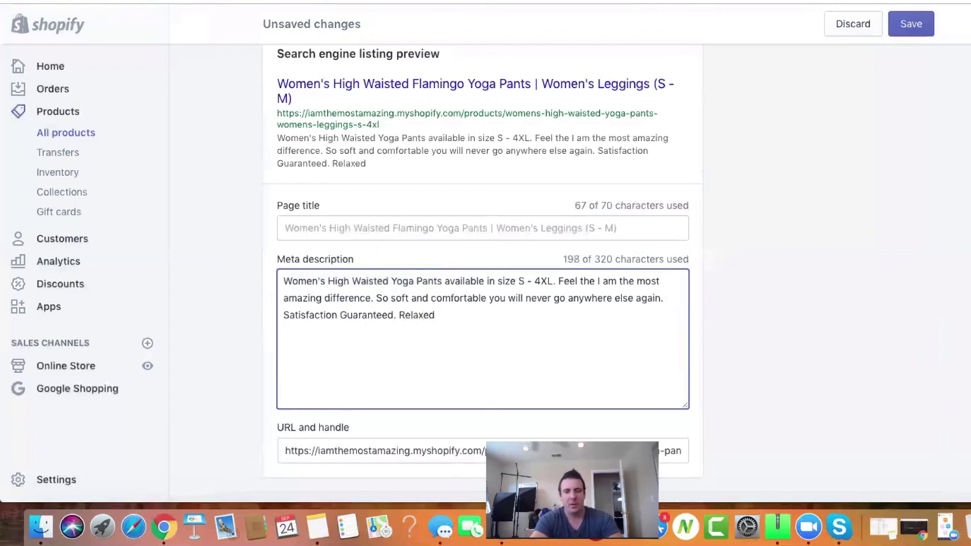
text( excha)
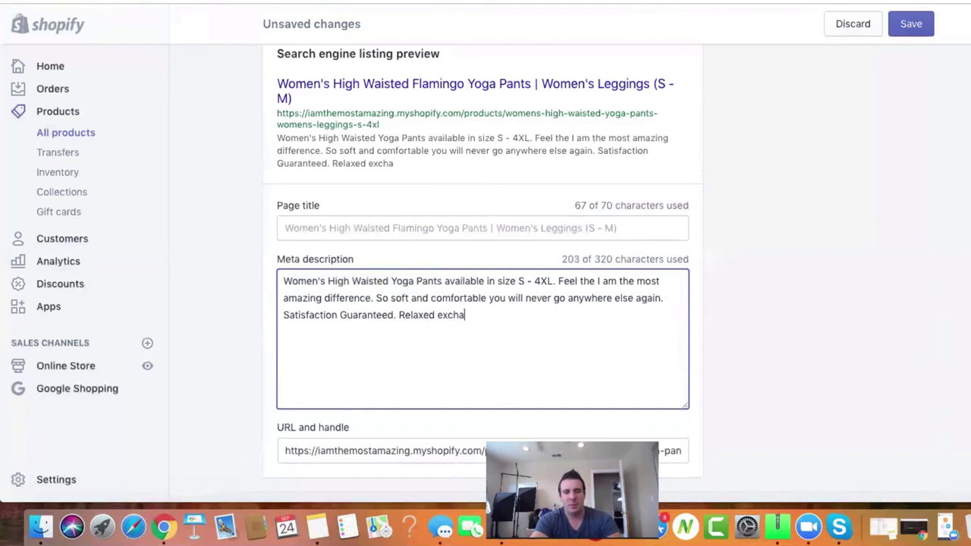
text(nge policy.)
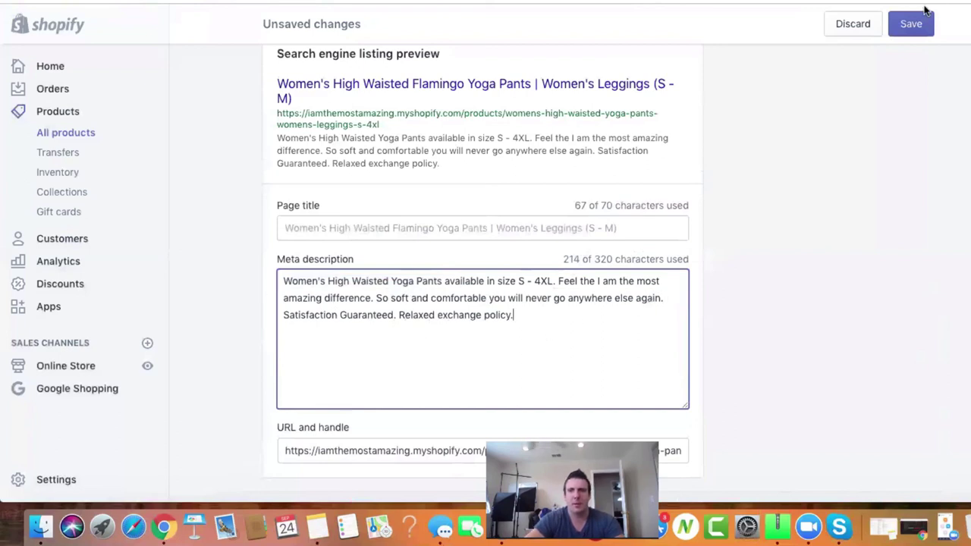
- Replace the product's URL handle with "womens-high-waisted-flamingo-yoga-pants-|-womens-leggings-s---m"
scroll(699, 277, down, 2)
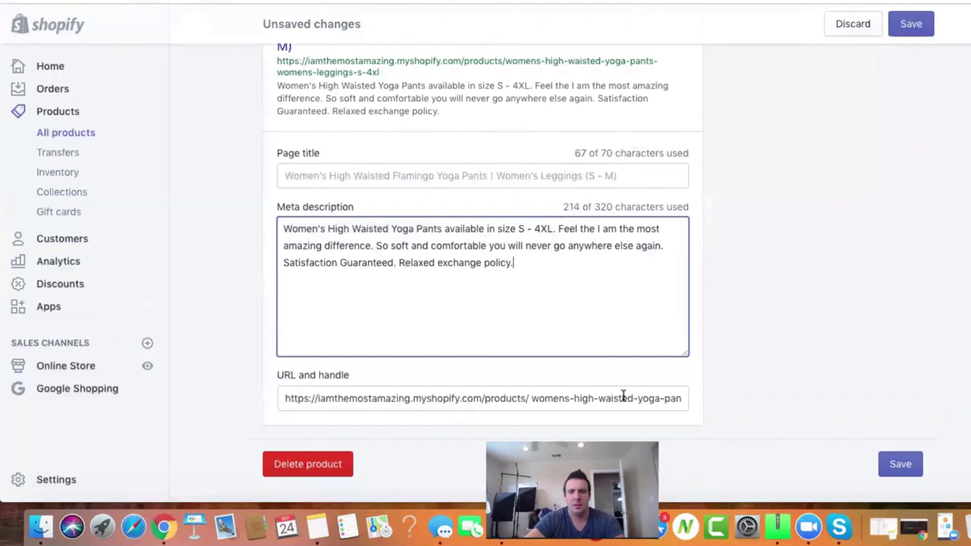
triple_click(623, 396)
text(womens-high-waisted-flamingo-yoga-pants-|-womens-leggings-s---m)
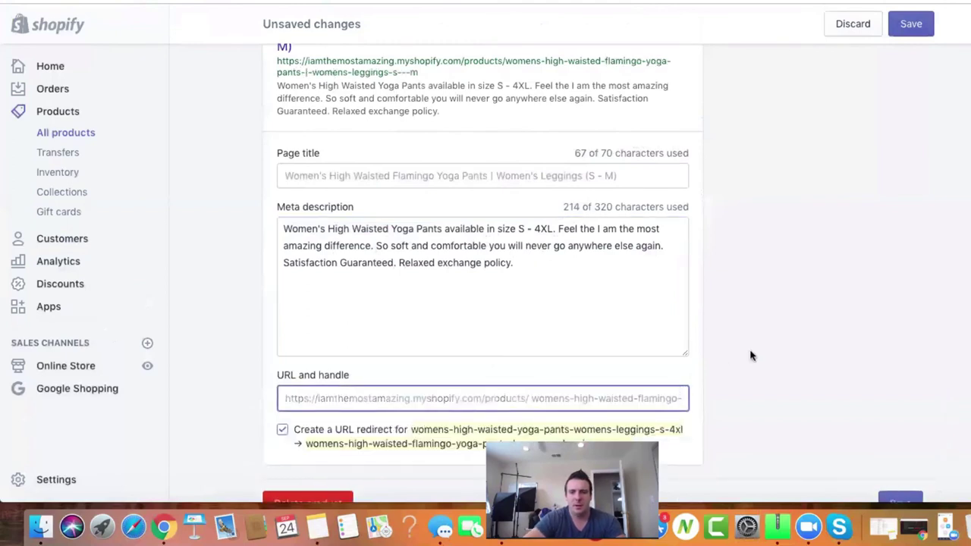
- Turn off the URL redirect from the old handle and save the product
scroll(749, 353, down, 2)
drag(611, 359, 303, 390)
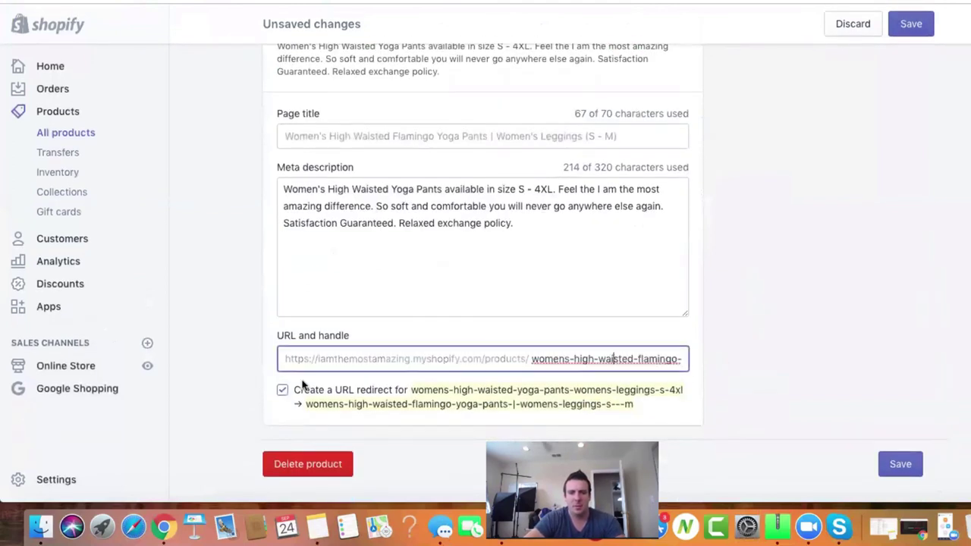
click(282, 388)
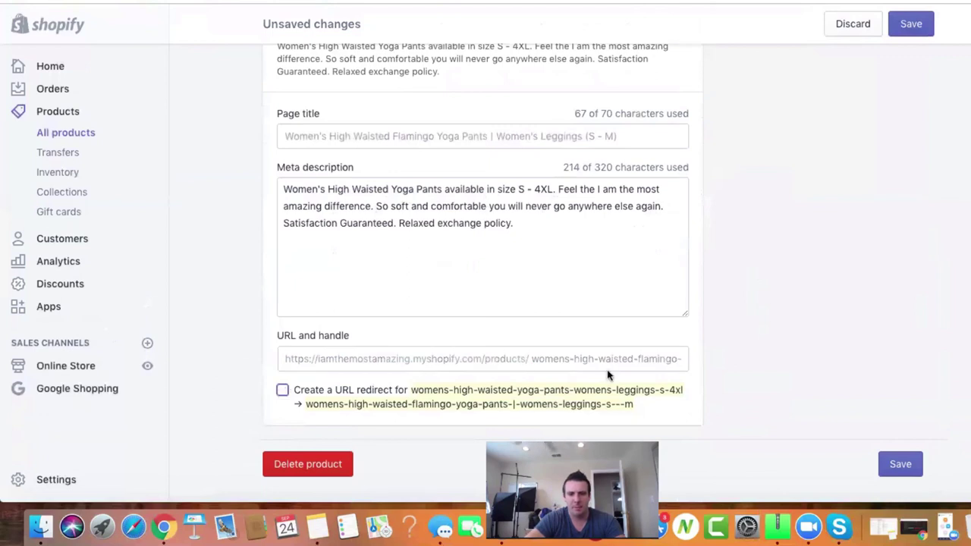
click(912, 25)
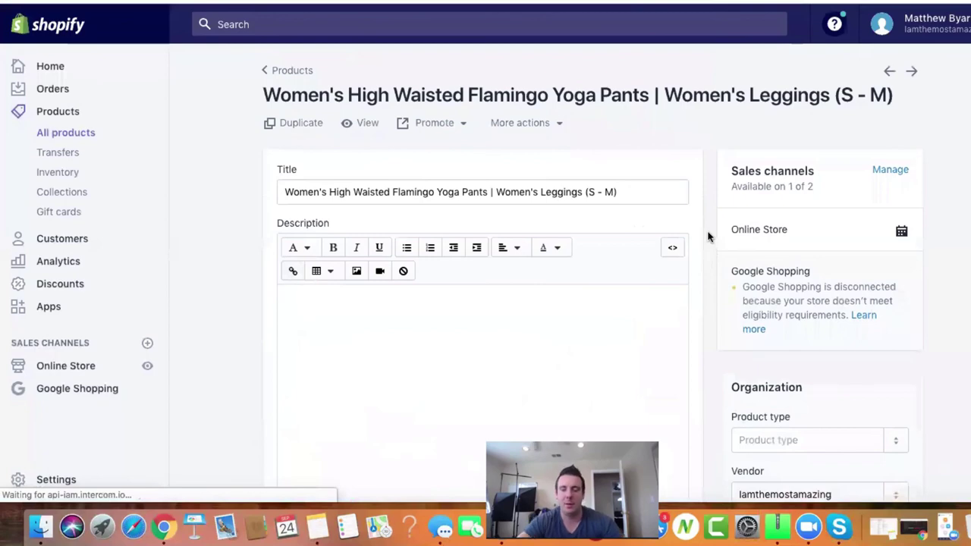
- Check the product's sales channel availability and close the dialog without changes
click(890, 170)
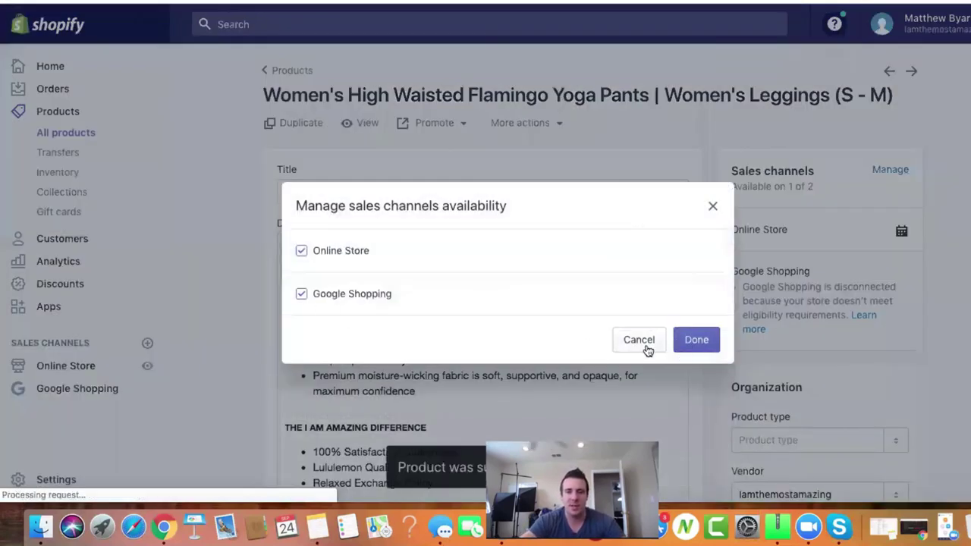
click(637, 341)
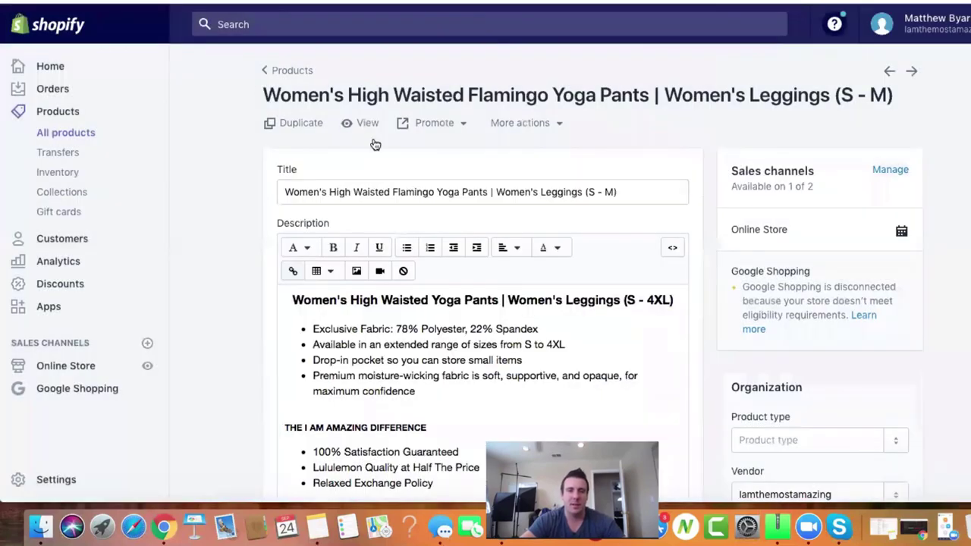
- View the product on the online store, review its images, price, options and full description, and return to the product's admin page
click(369, 123)
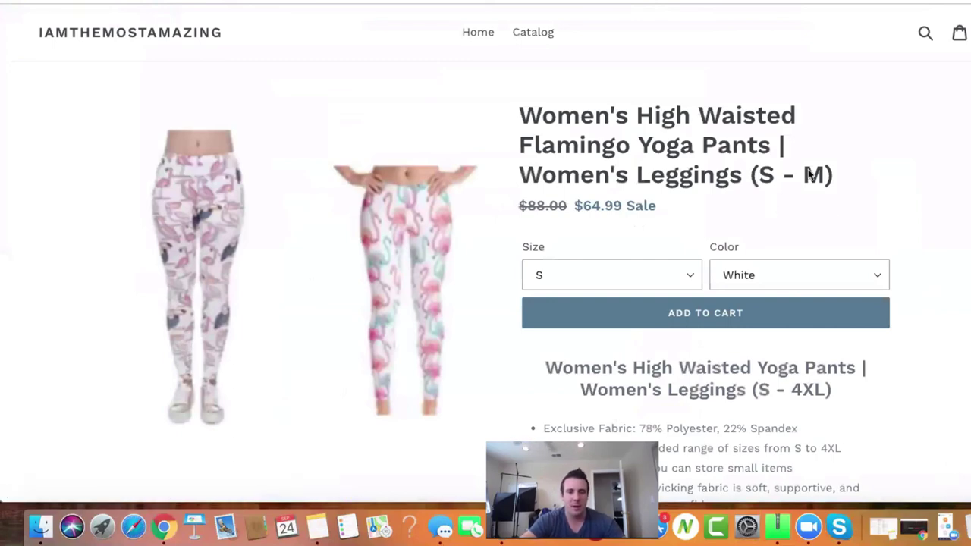
scroll(808, 176, down, 5)
scroll(782, 269, down, 5)
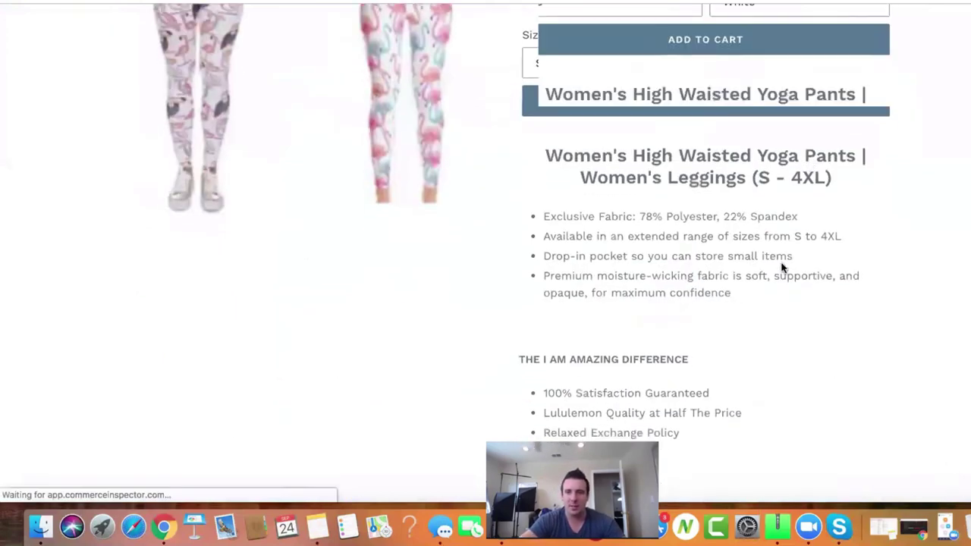
scroll(782, 268, down, 2)
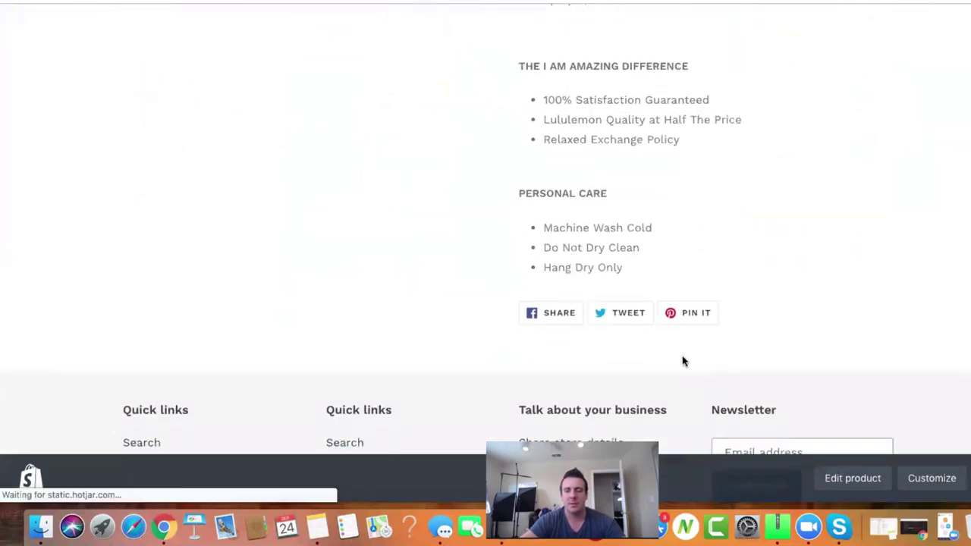
scroll(921, 289, down, 3)
scroll(921, 289, up, 15)
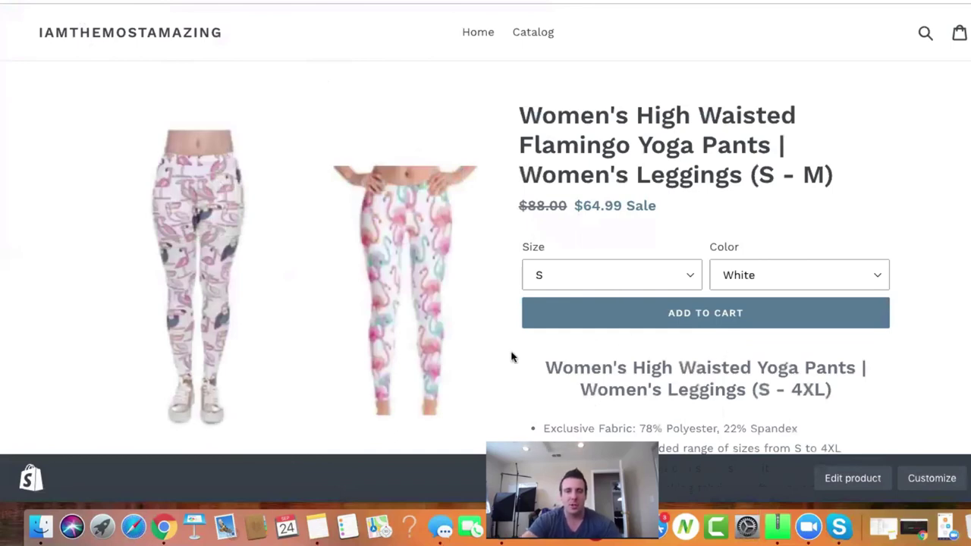
scroll(505, 341, down, 4)
scroll(505, 341, up, 3)
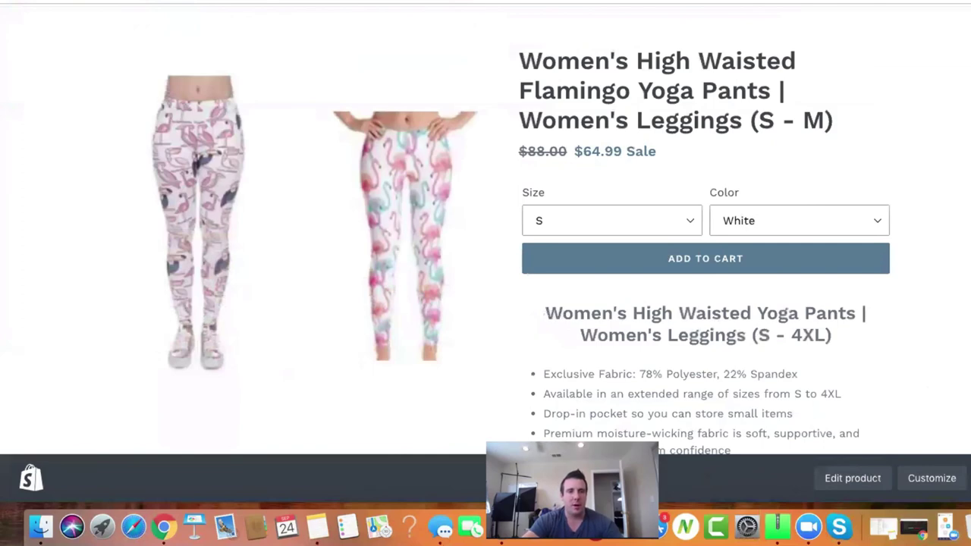
key(super+w)
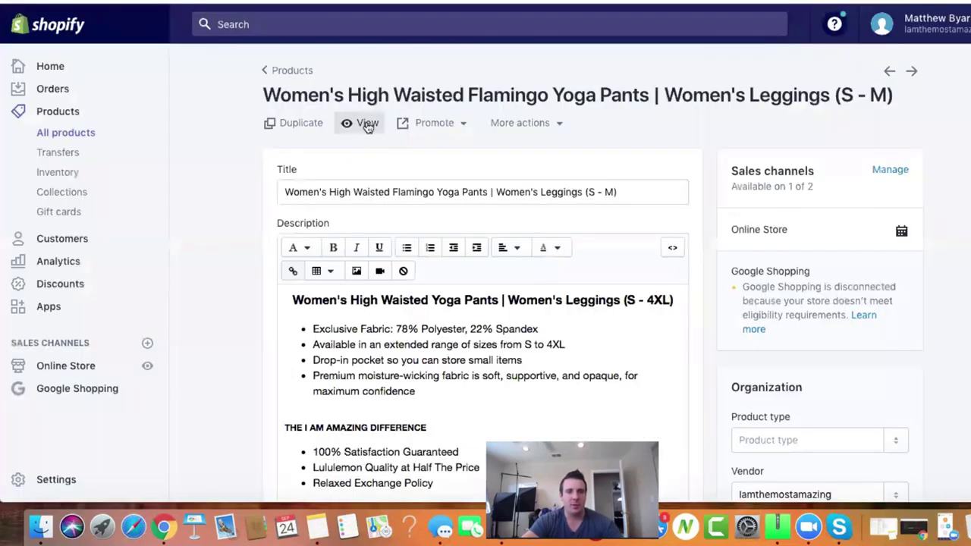
- Review the saved product's title, description, image, variants and search engine listing preview without editing them
click(629, 195)
shift+click(308, 195)
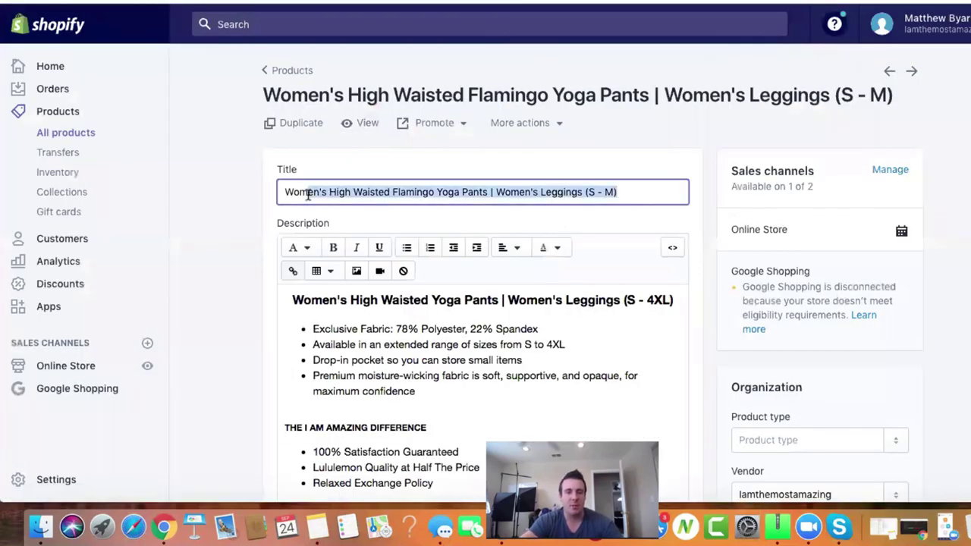
key(Right)
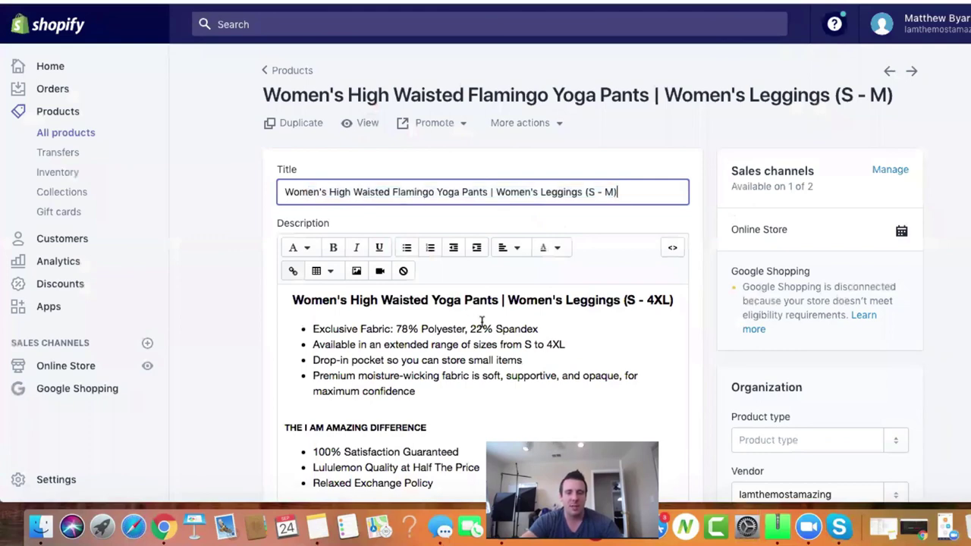
scroll(482, 322, down, 2)
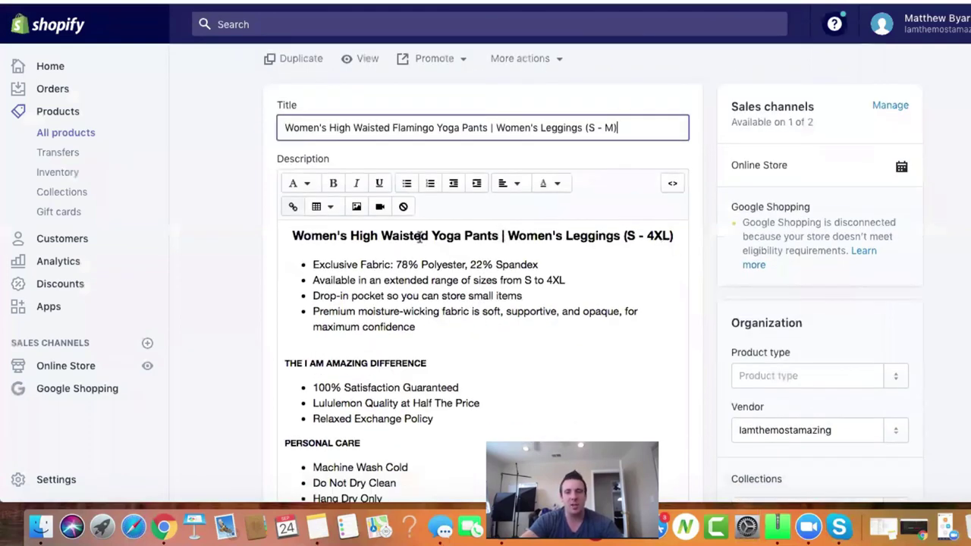
scroll(251, 250, down, 3)
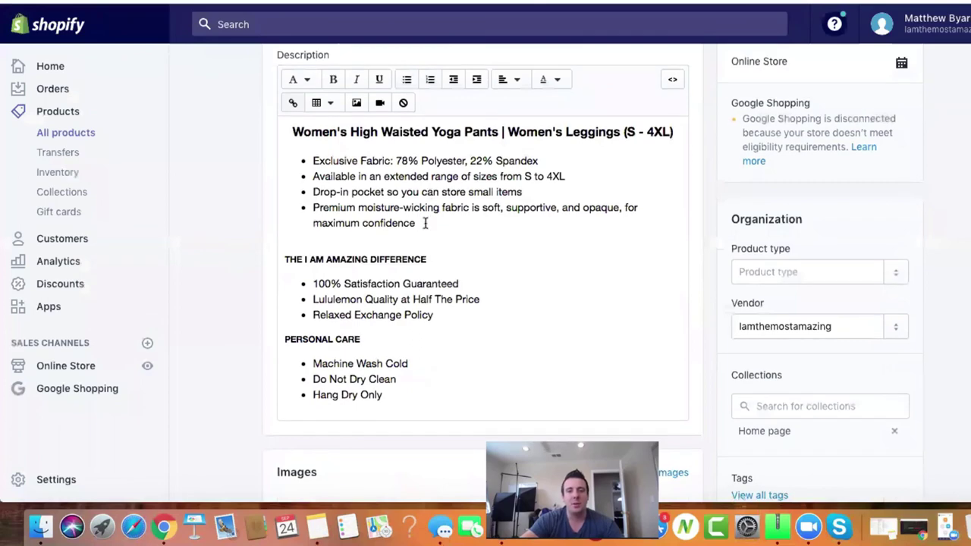
scroll(387, 299, down, 5)
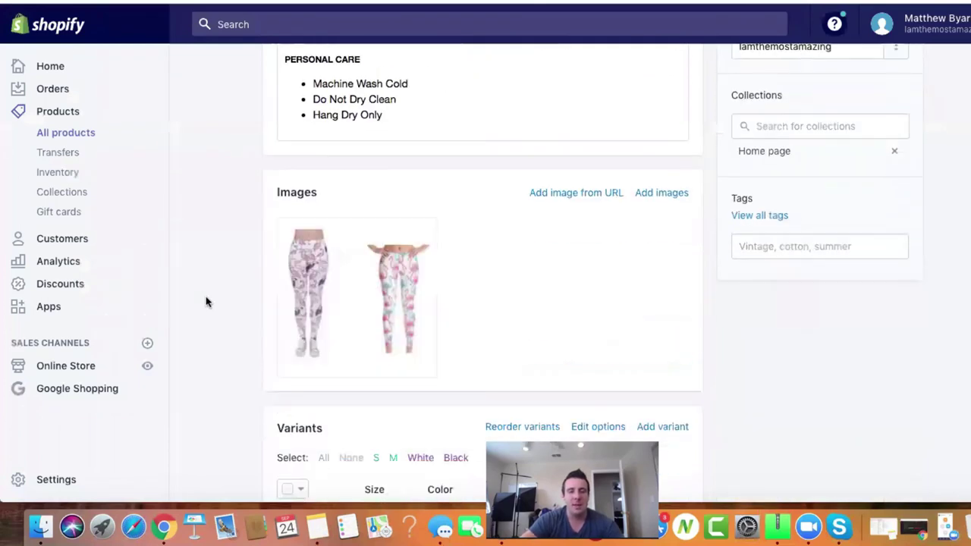
scroll(228, 280, down, 2)
scroll(227, 251, down, 5)
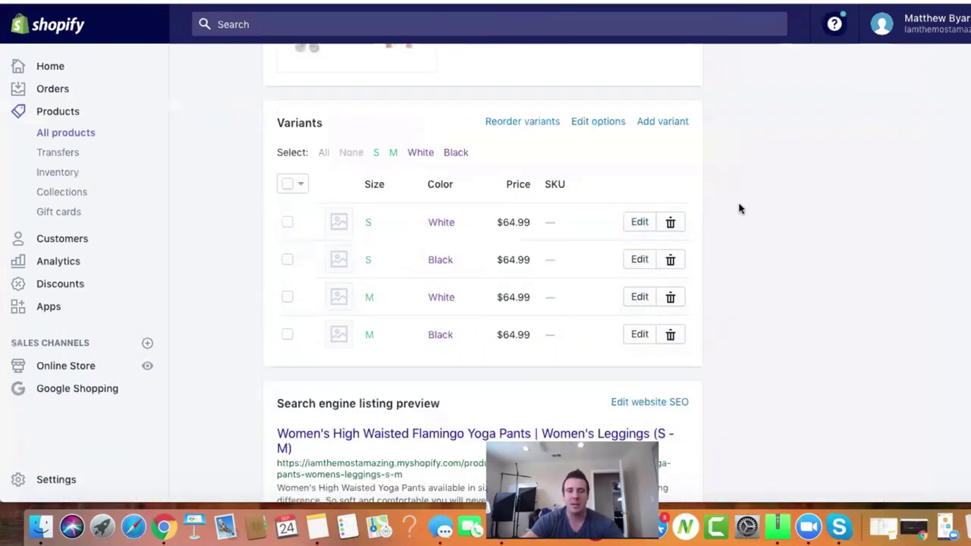
scroll(739, 208, down, 1)
scroll(739, 208, up, 3)
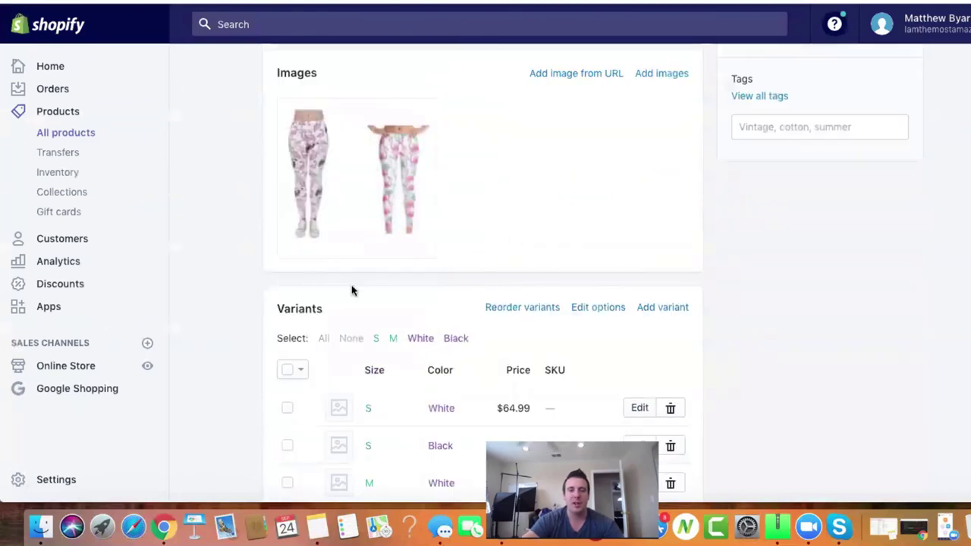
mouse_move(379, 194)
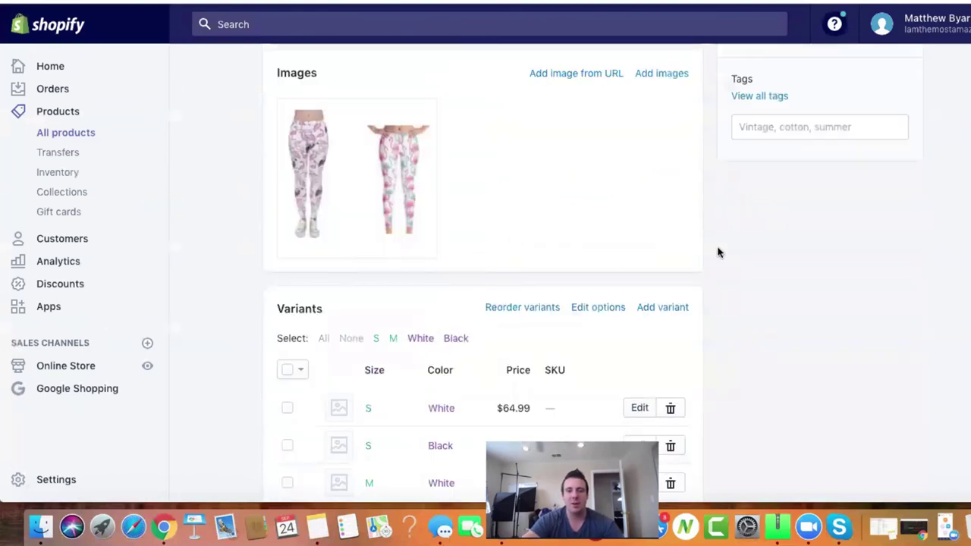
scroll(723, 253, down, 3)
scroll(716, 273, up, 1)
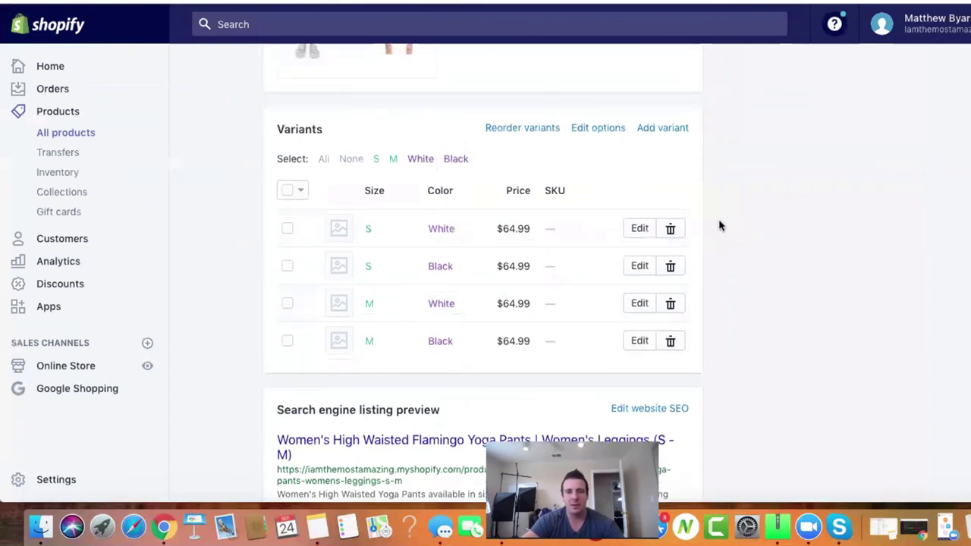
scroll(727, 228, down, 1)
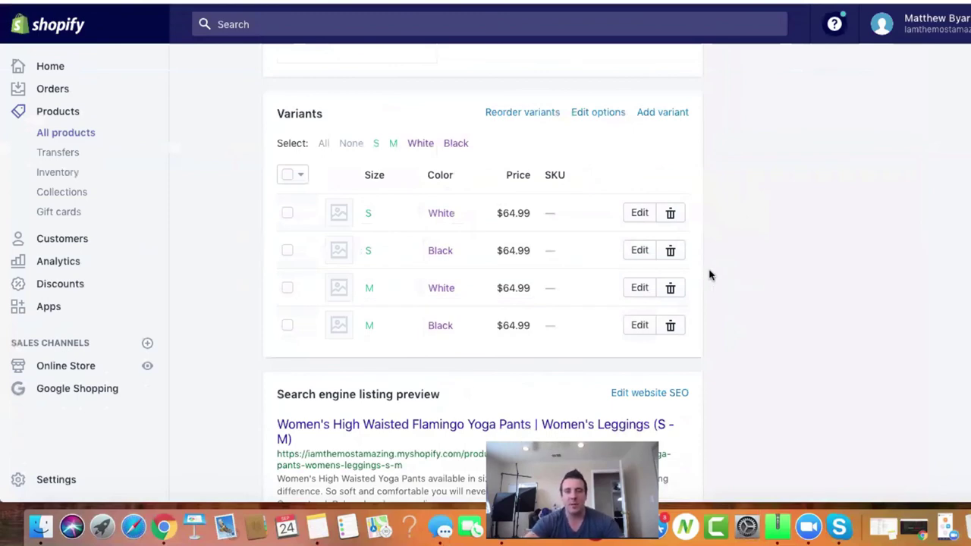
scroll(709, 275, down, 5)
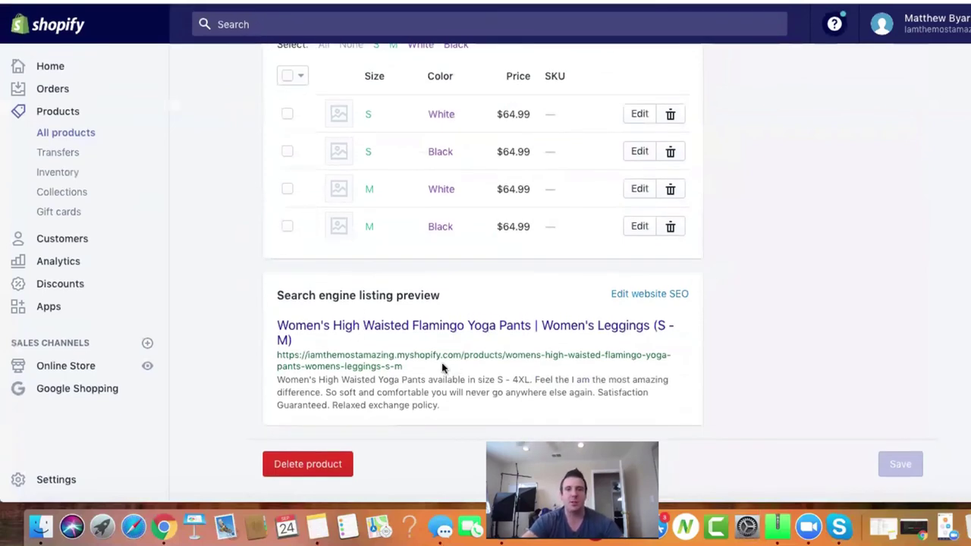
scroll(713, 304, up, 15)
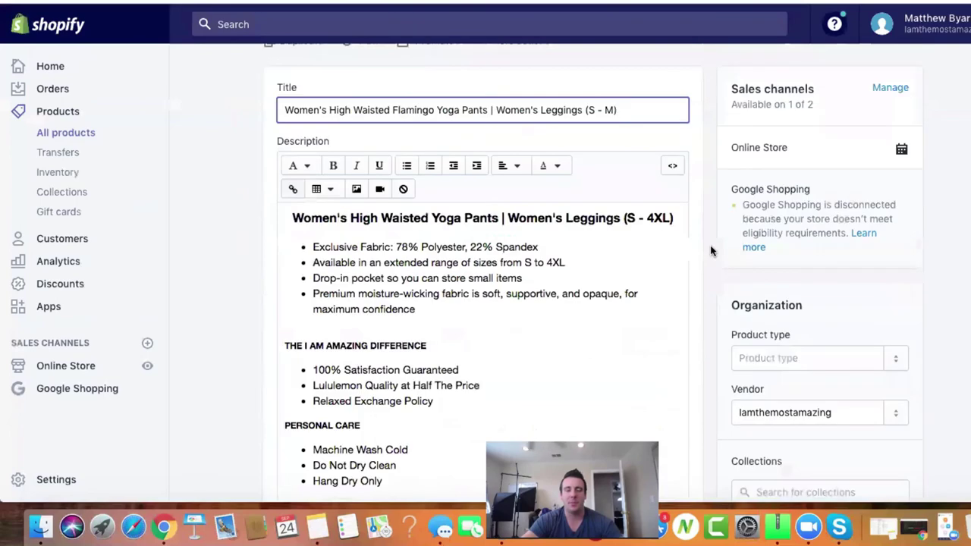
scroll(710, 251, up, 2)
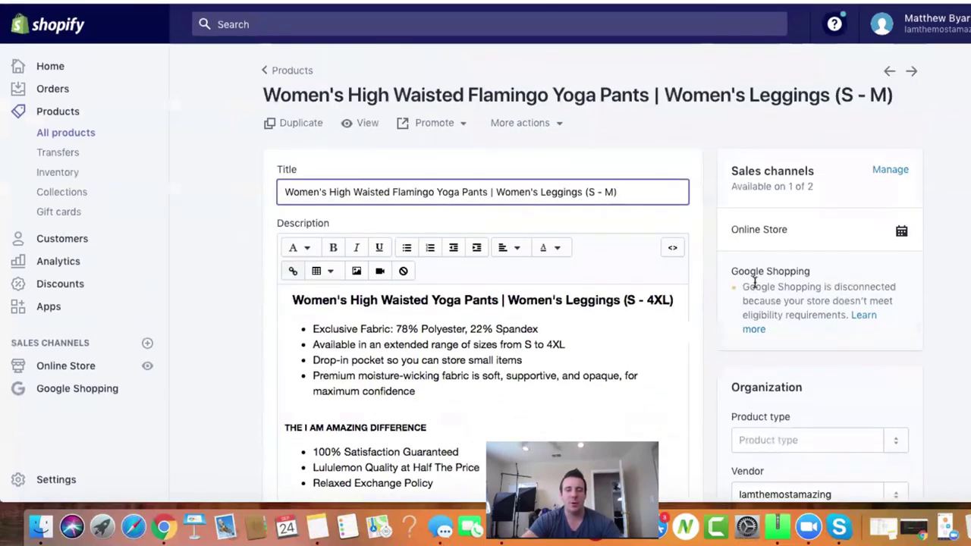